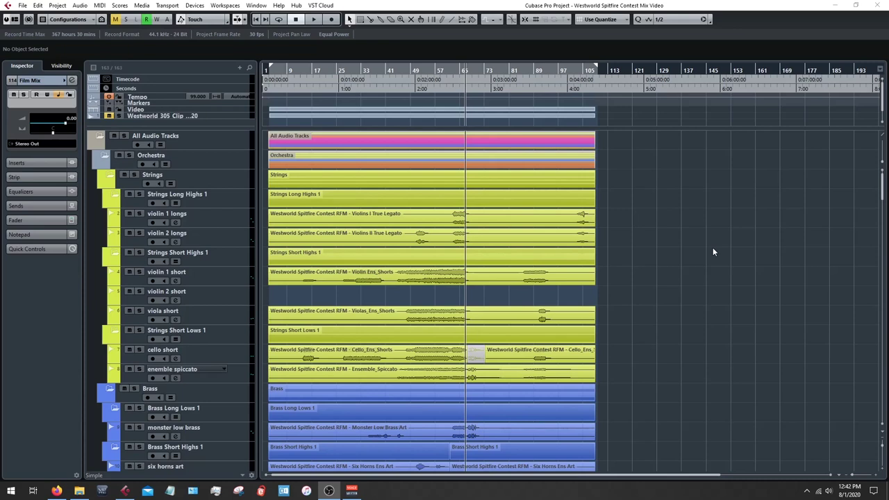
- Scroll the track list from the Strings folders down to the Synth Leads, Synth Pads and Synth Textures folders
scroll(713, 249, "down", 3)
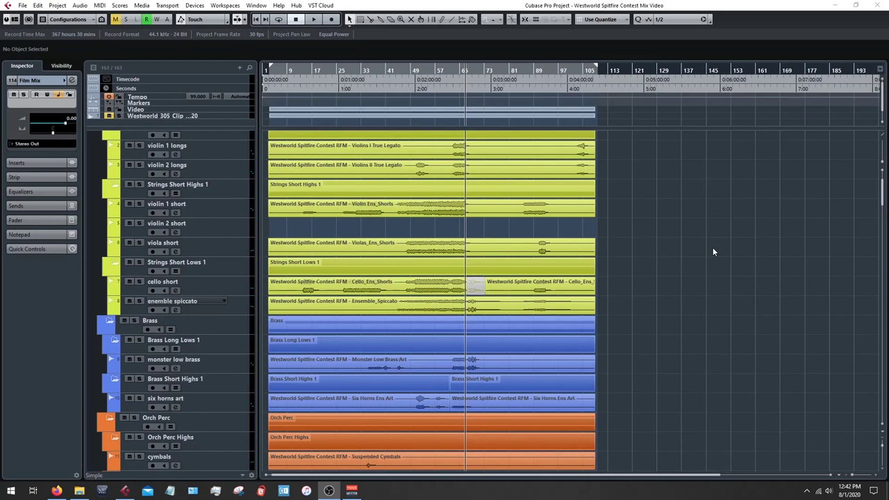
scroll(712, 252, "up", 3)
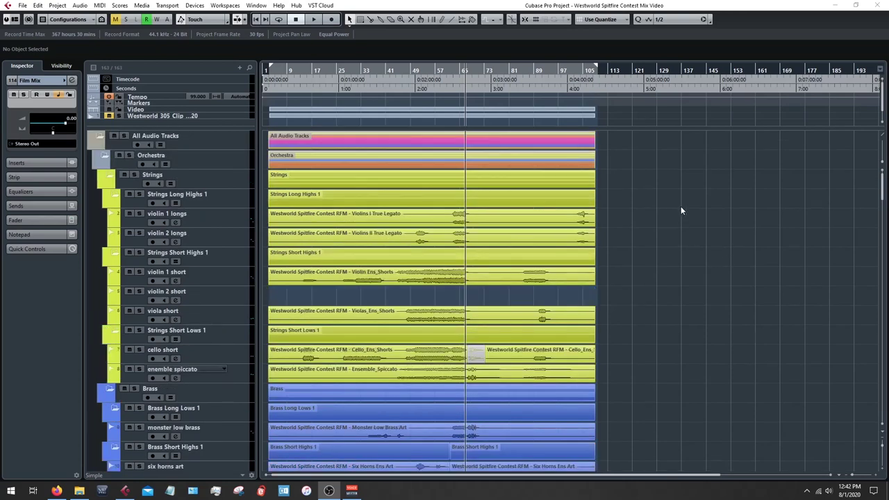
scroll(695, 237, "down", 3)
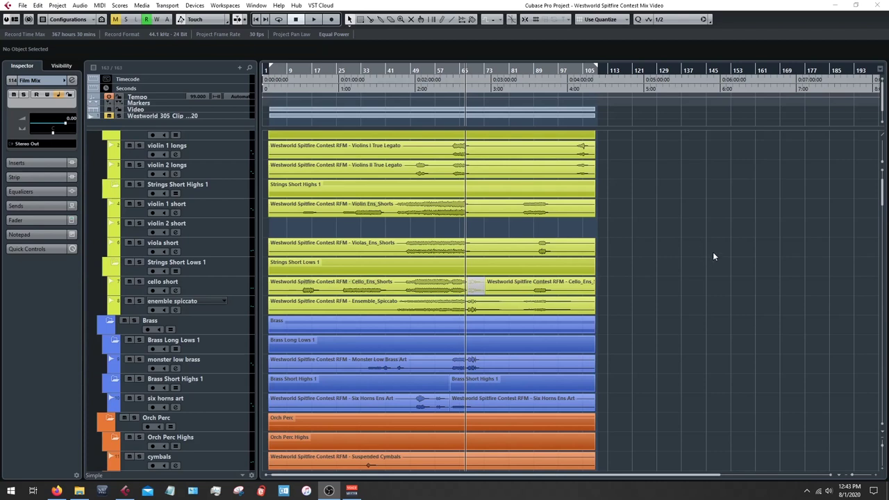
scroll(713, 256, "down", 3)
scroll(713, 256, "up", 3)
scroll(713, 252, "down", 20)
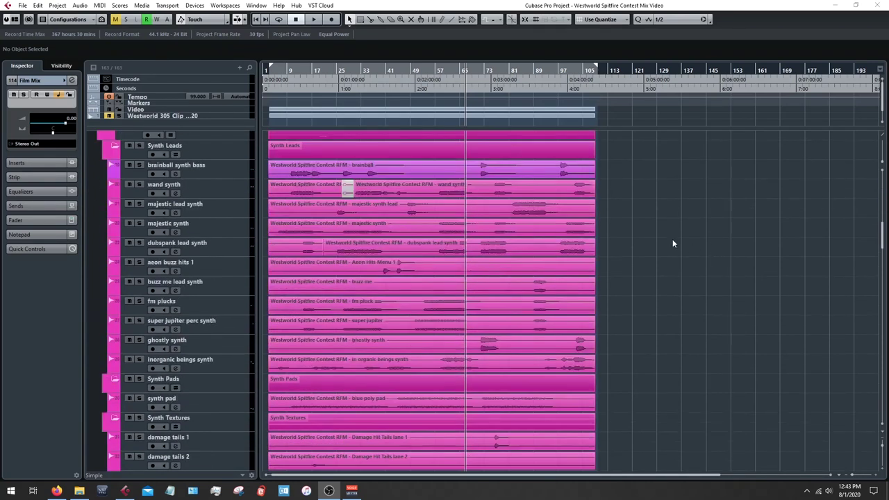
scroll(672, 243, "down", 6)
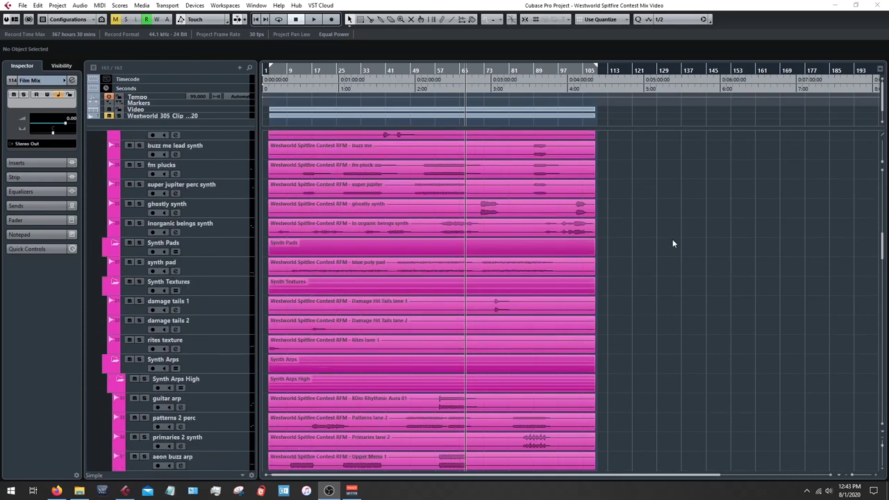
scroll(672, 243, "up", 6)
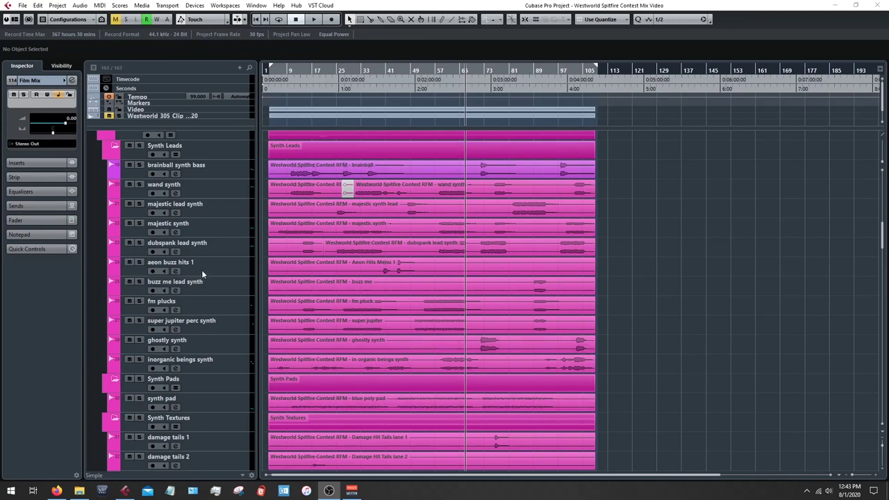
- Select the aeon buzz hits 1 track and briefly show, then hide, its lanes
left_click(236, 264)
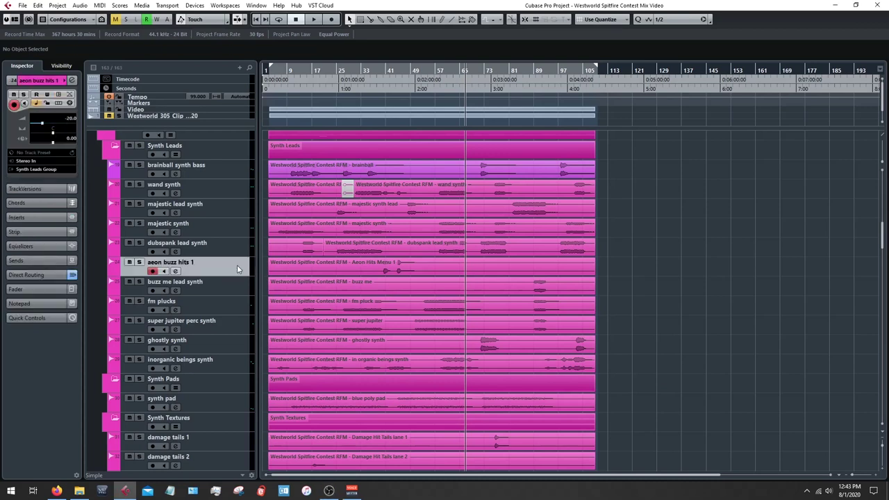
left_click(58, 103)
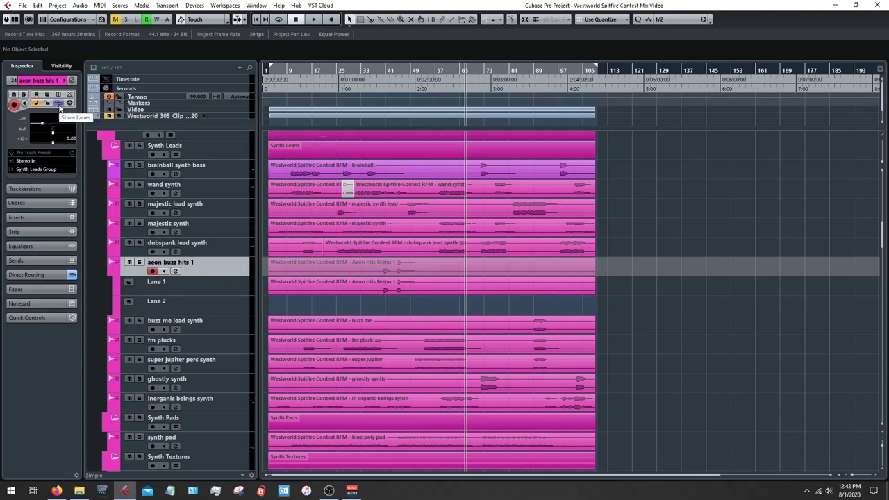
left_click(59, 105)
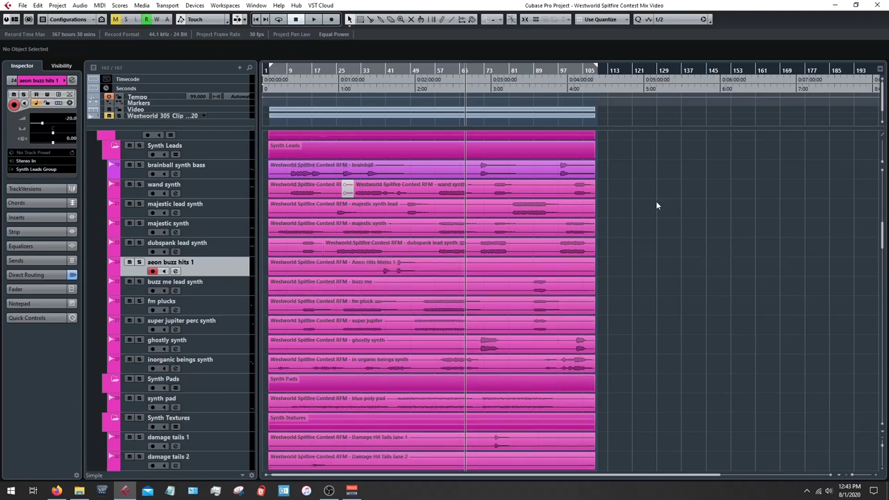
- Scroll back to the top, showing the All Audio Tracks folder with Orchestra, Strings and Brass
scroll(635, 189, "up", 5)
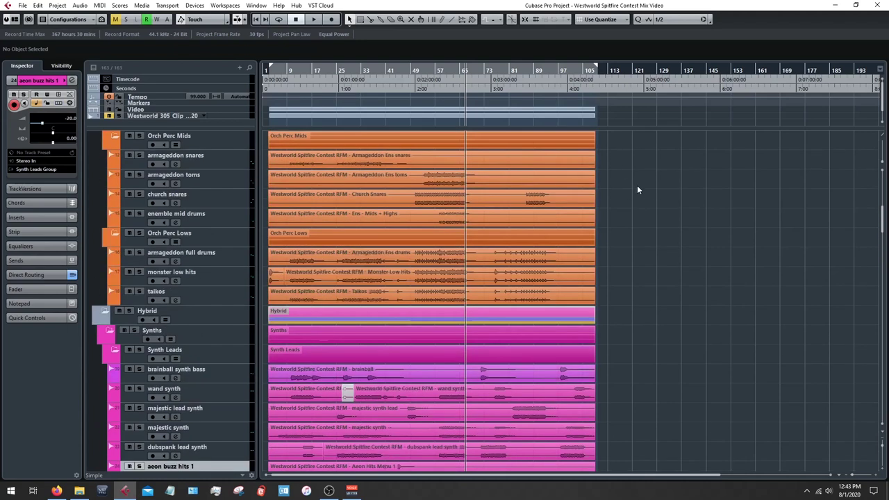
scroll(637, 185, "up", 3)
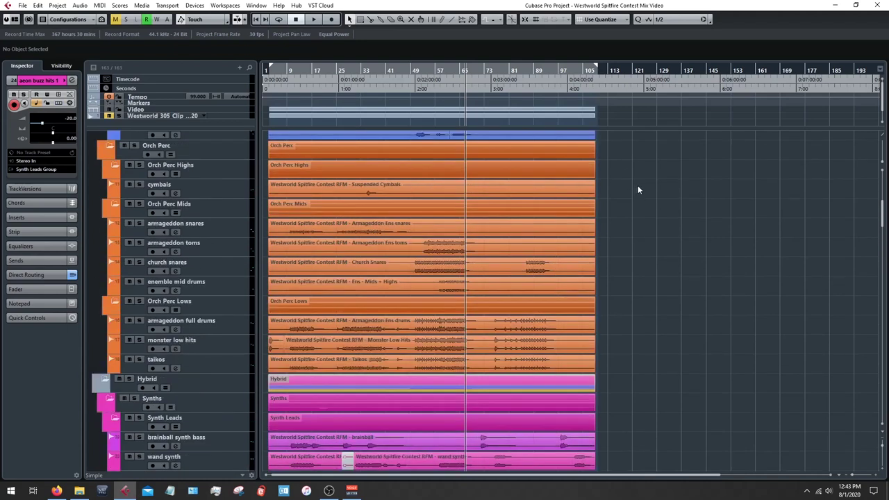
scroll(638, 185, "up", 6)
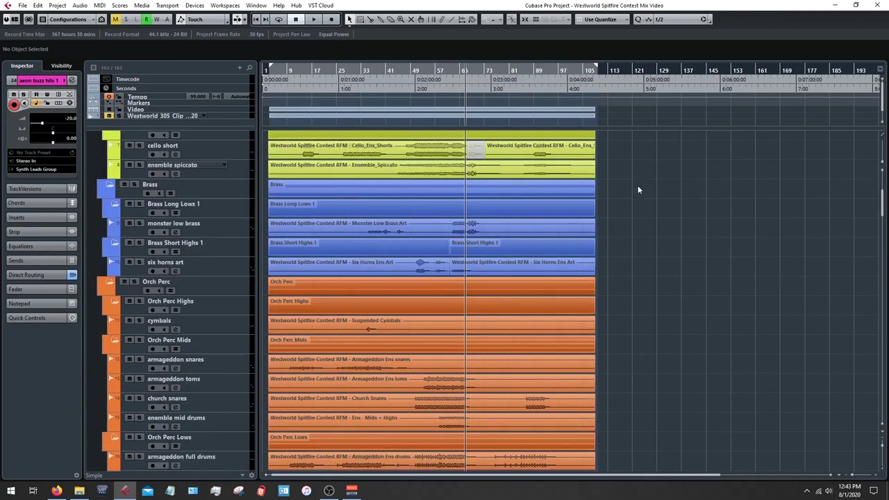
scroll(637, 185, "up", 3)
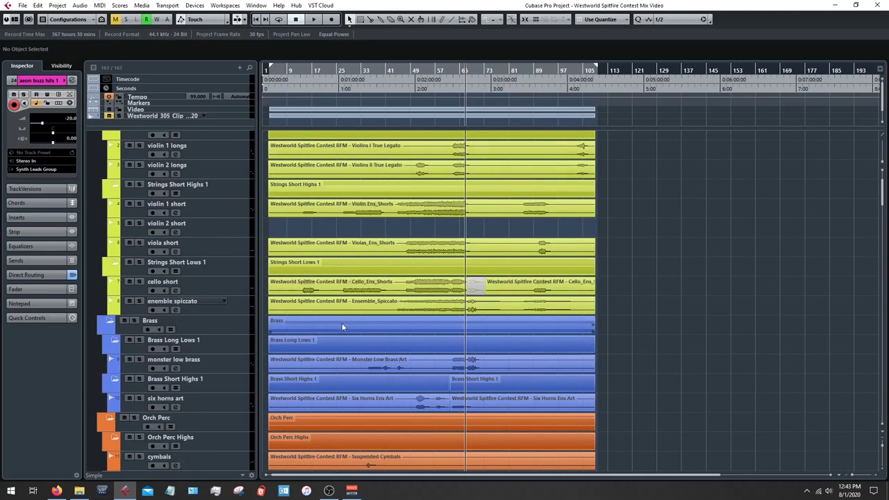
scroll(639, 234, "up", 2)
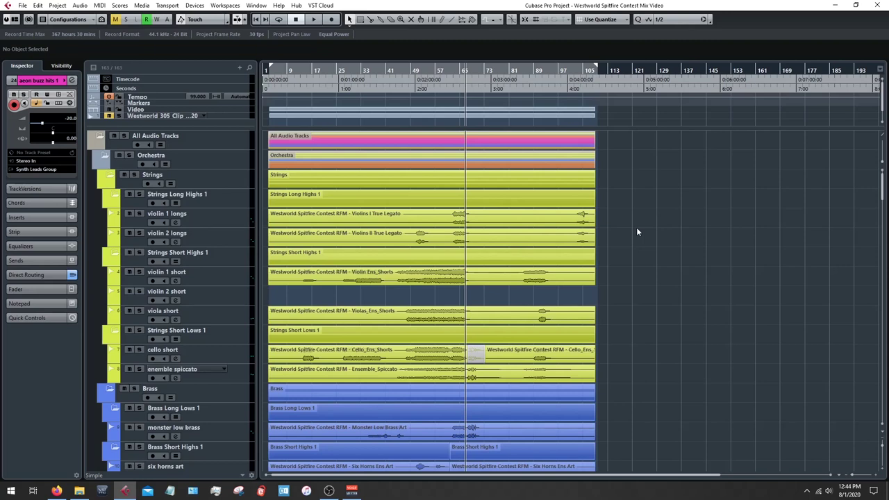
scroll(636, 227, "down", 8)
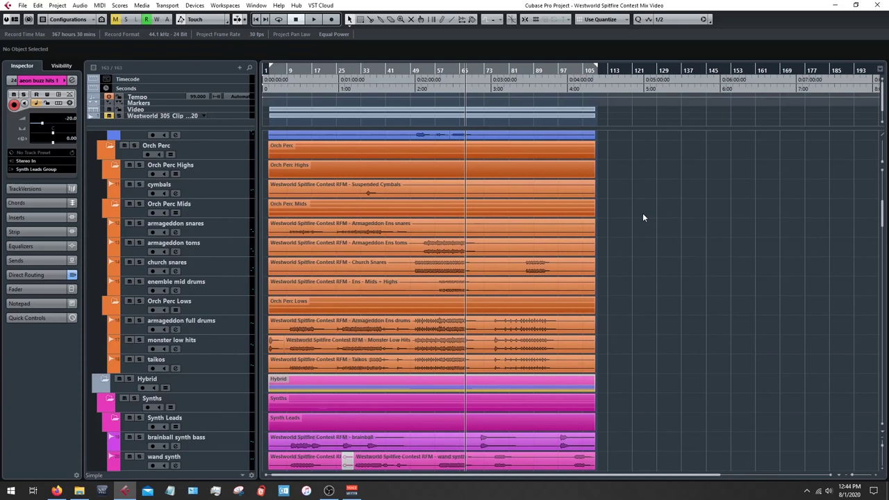
scroll(666, 224, "down", 10)
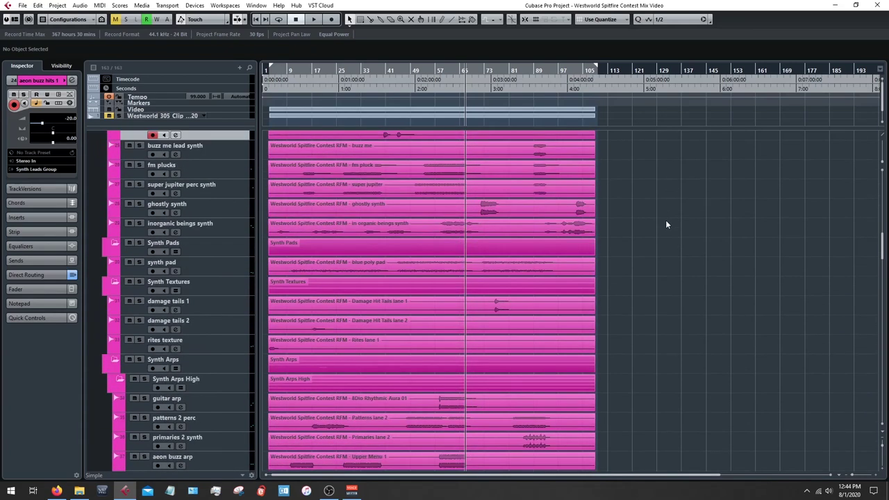
scroll(666, 220, "up", 20)
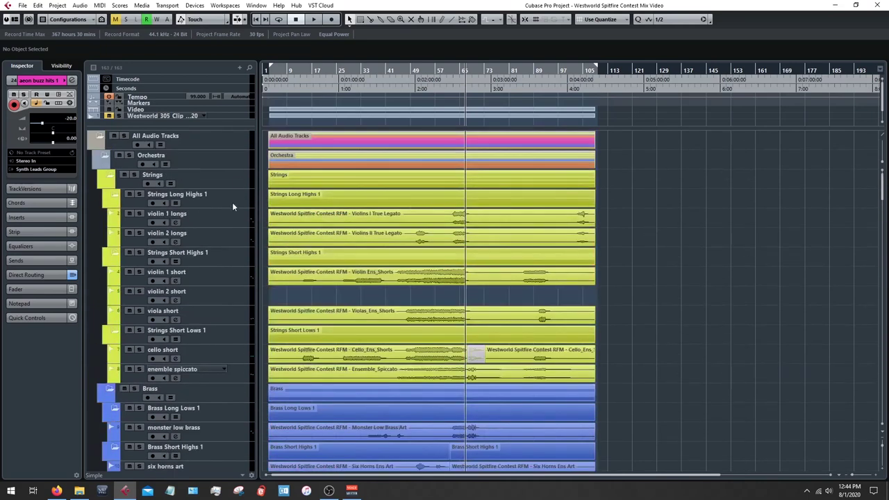
- Select the Strings folder track and scroll down through the project to the Bass folder
left_click(238, 178)
scroll(369, 211, "down", 5)
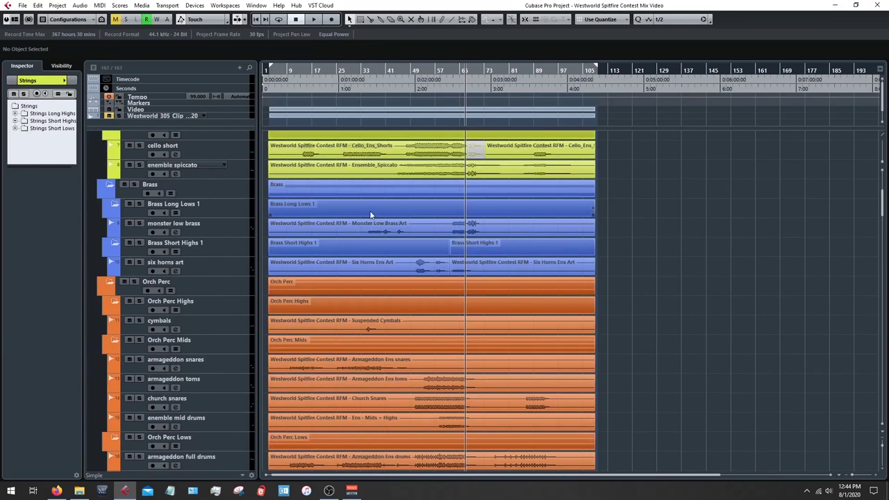
scroll(370, 211, "up", 5)
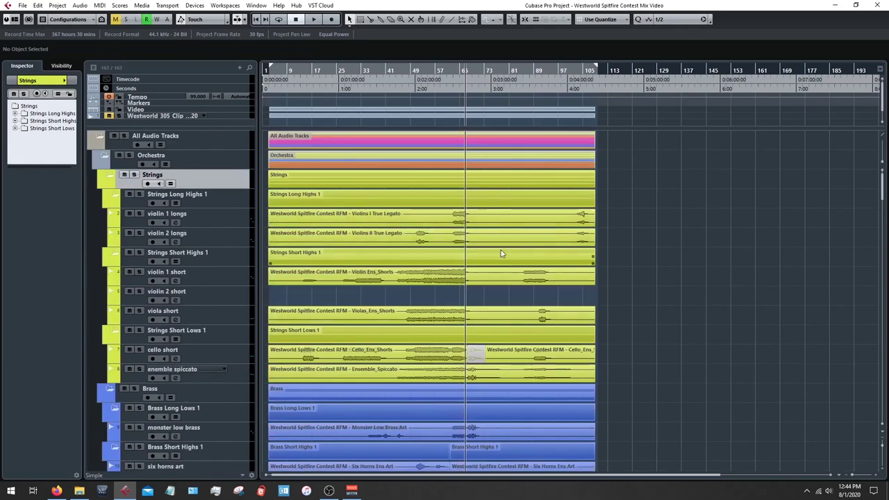
scroll(670, 262, "down", 5)
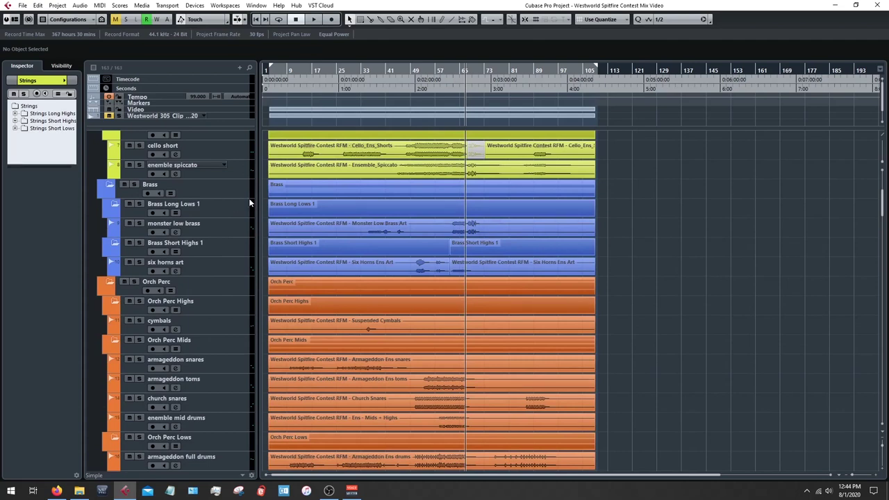
scroll(249, 198, "down", 5)
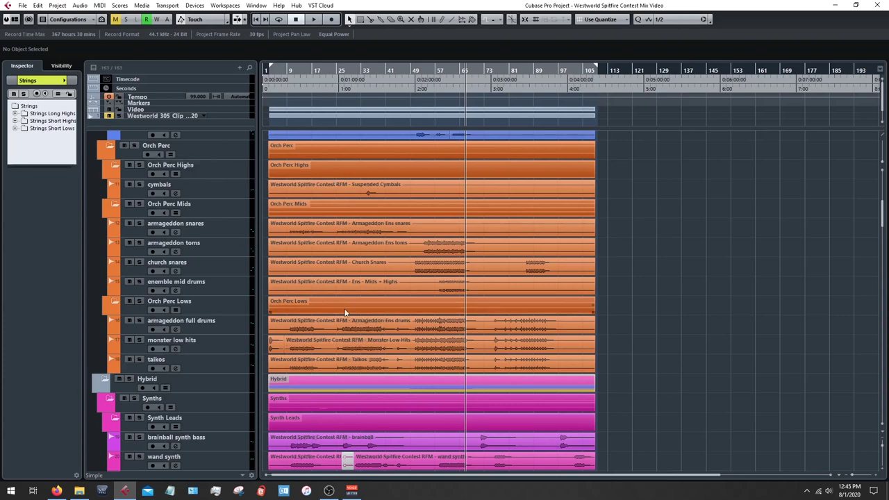
scroll(361, 286, "down", 10)
scroll(361, 286, "up", 2)
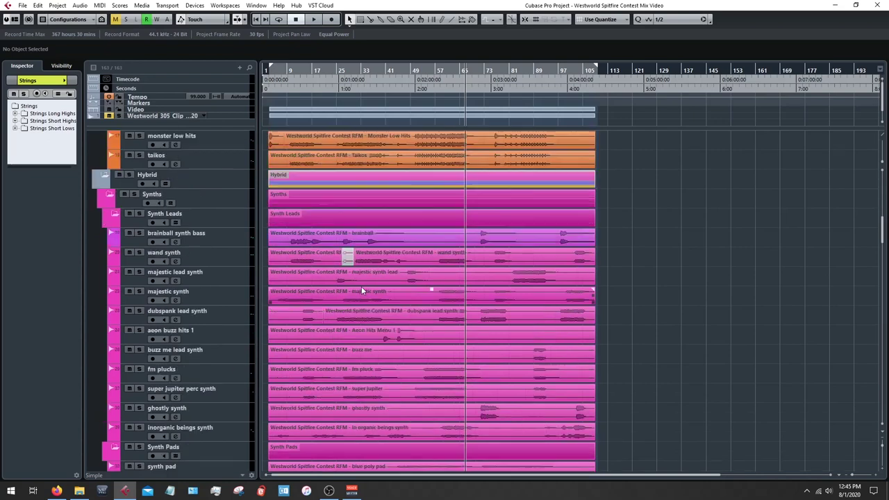
scroll(227, 214, "down", 5)
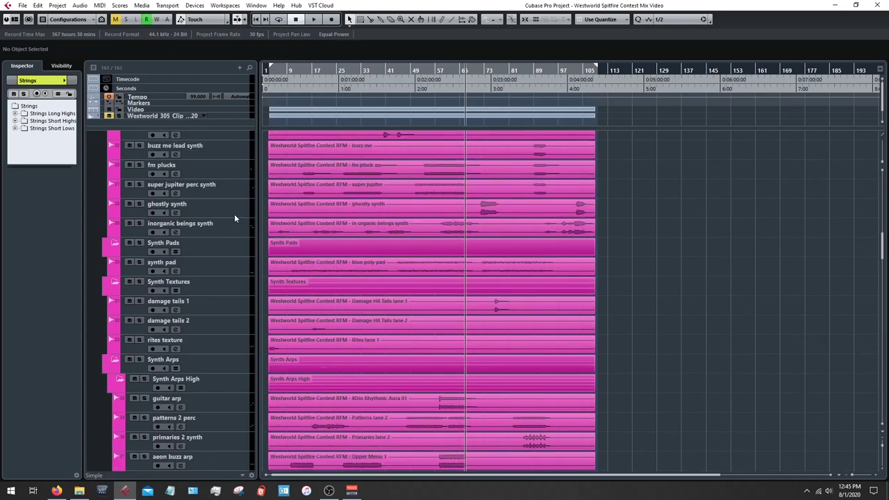
scroll(238, 213, "up", 3)
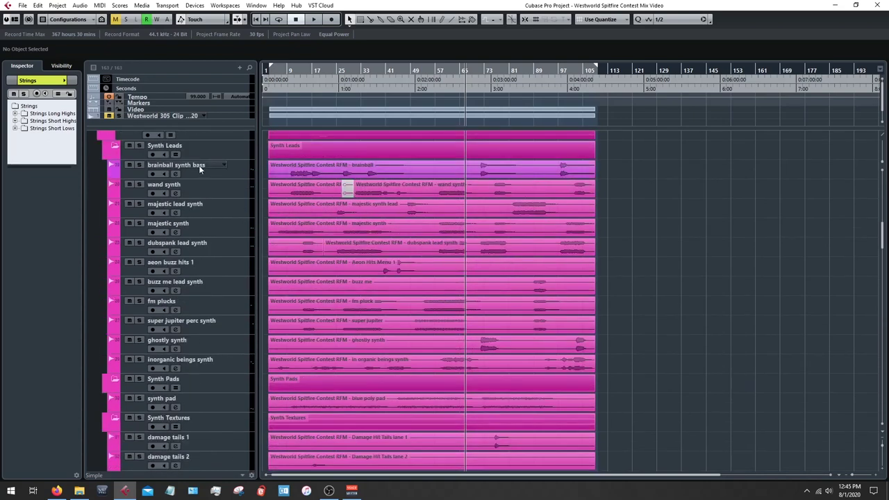
scroll(228, 376, "down", 5)
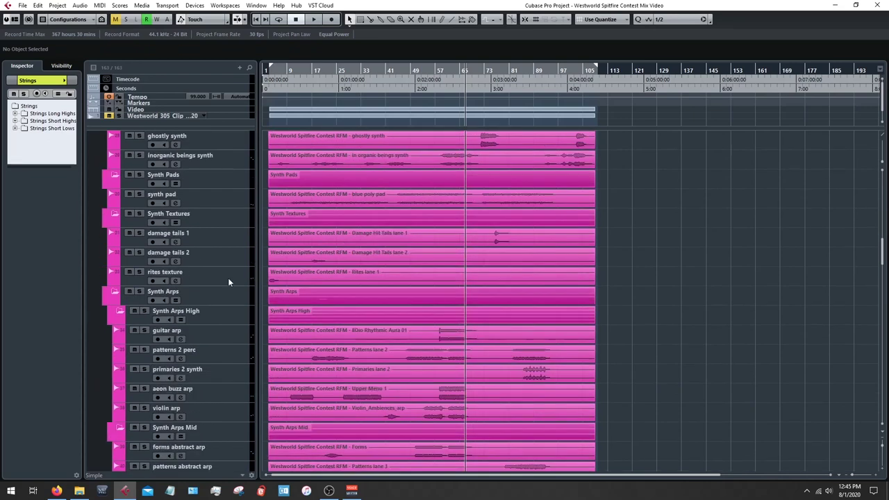
scroll(257, 234, "down", 7)
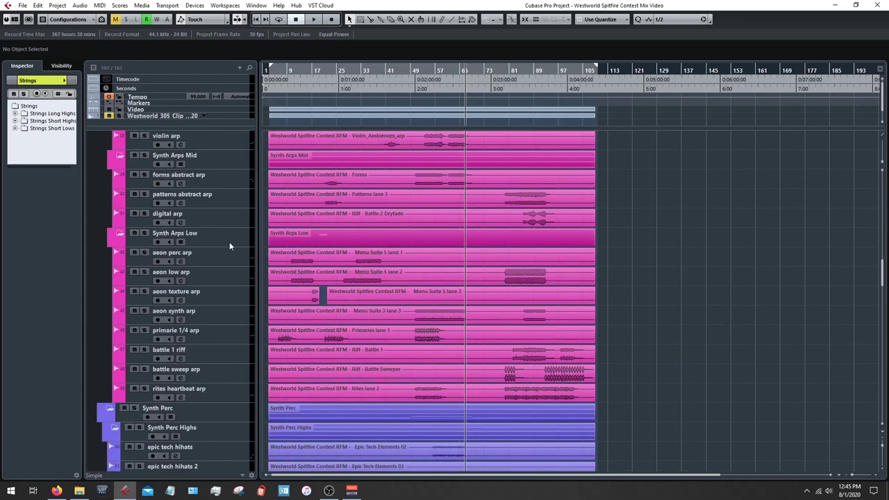
scroll(233, 238, "down", 5)
scroll(241, 236, "down", 2)
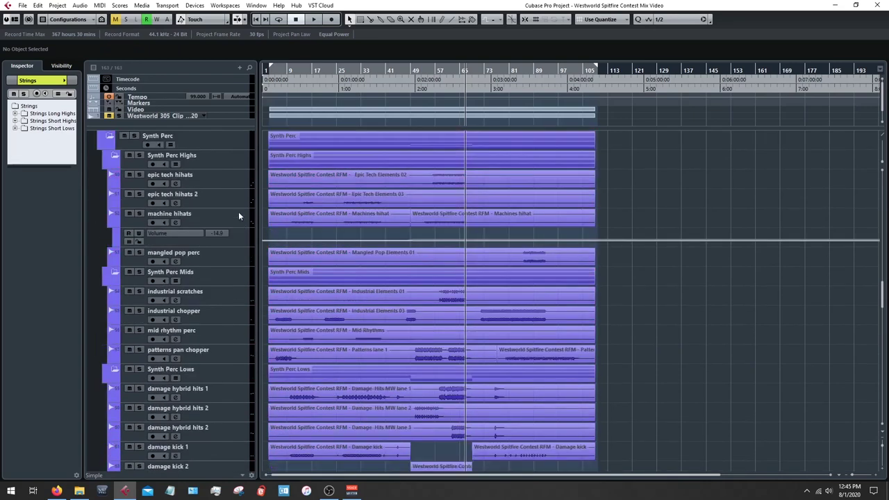
scroll(216, 139, "down", 7)
scroll(225, 148, "down", 4)
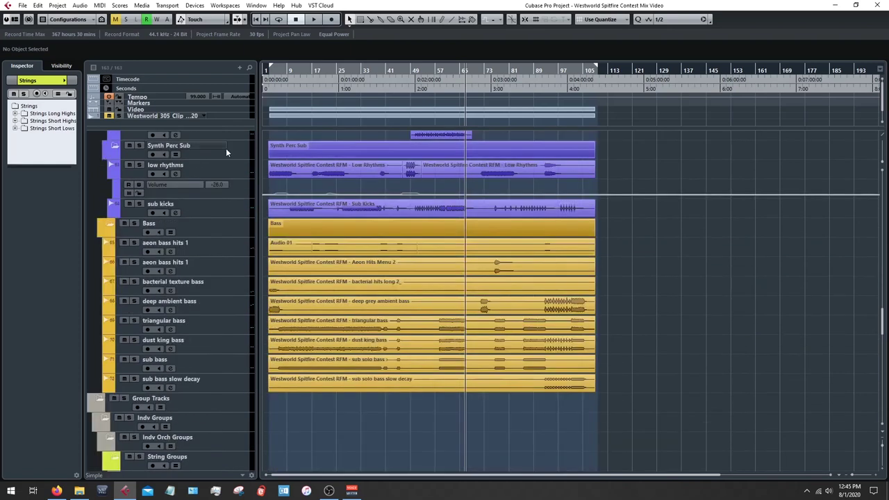
- Marquee-select several bass events, deselect them, and bring up the MixConsole with F3
right_click(681, 246)
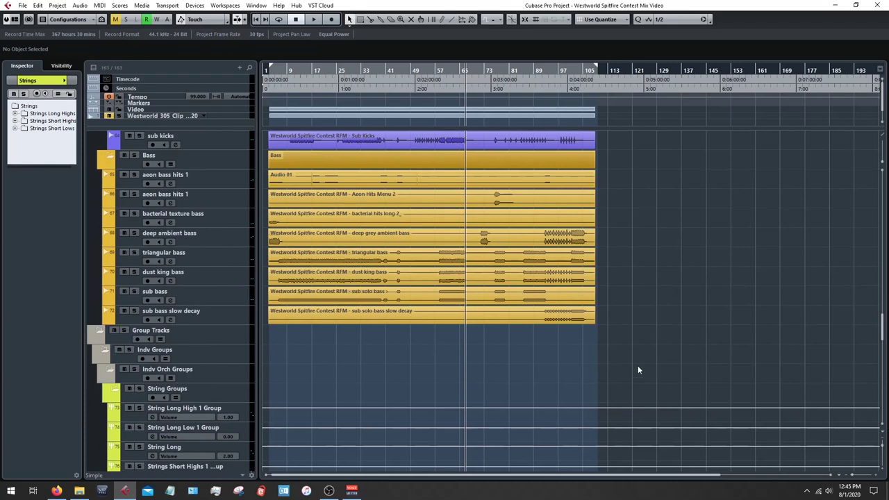
left_click_drag(636, 364, 349, 177)
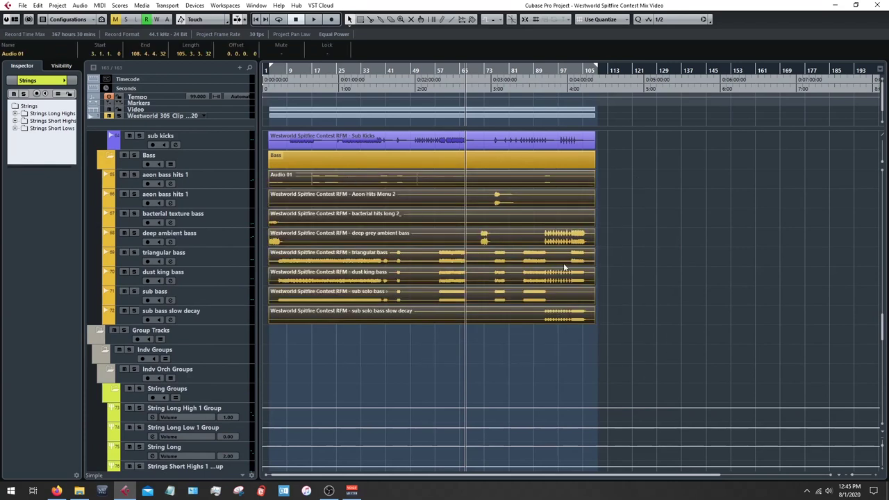
left_click(658, 273)
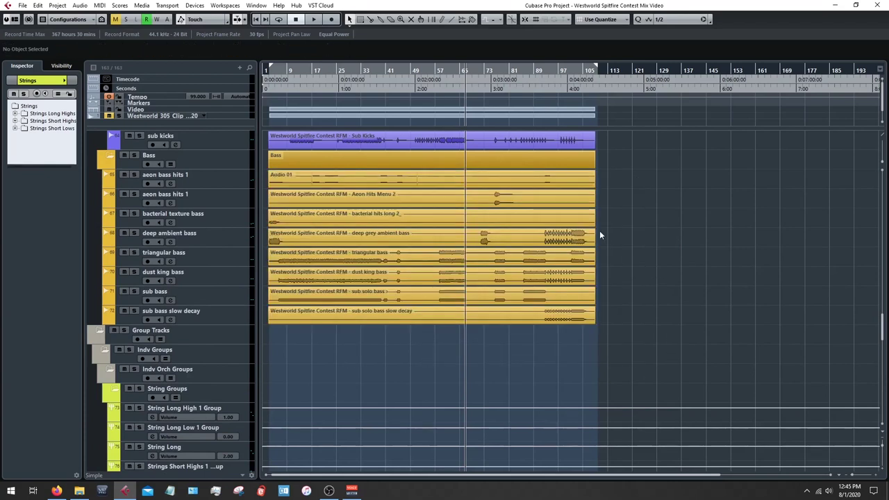
key("F3")
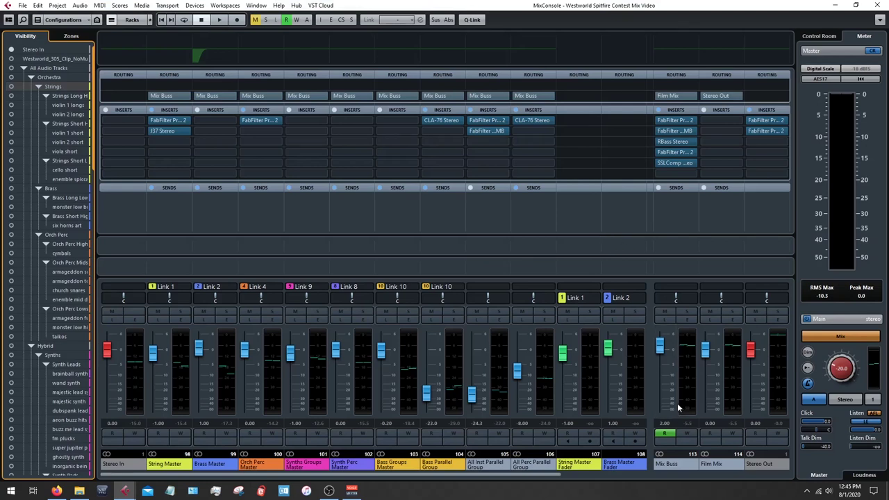
mouse_move(660, 470)
left_click(553, 478)
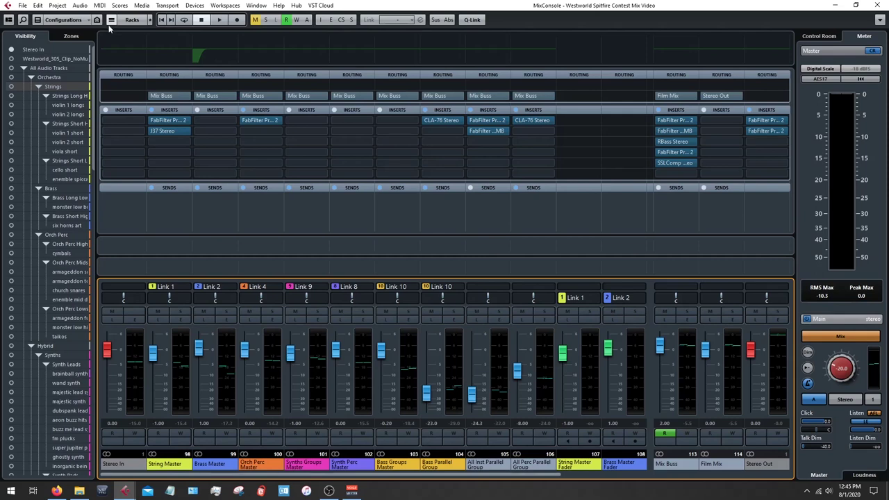
left_click(70, 22)
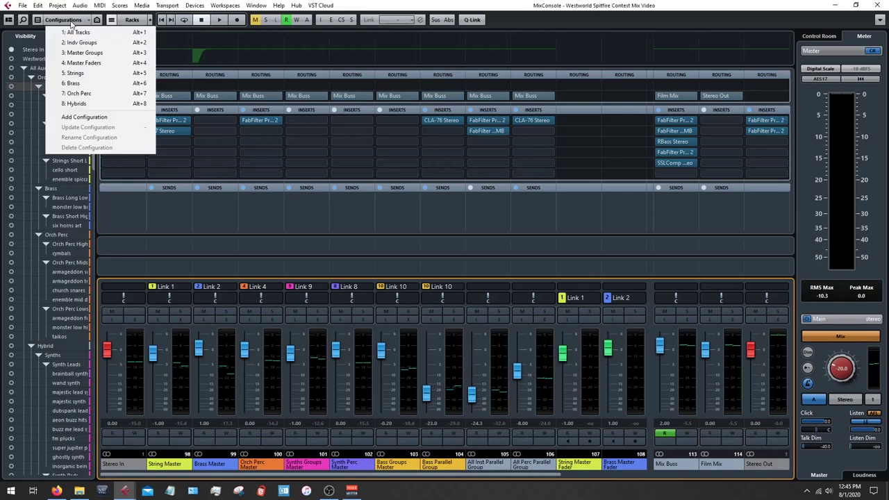
left_click(70, 23)
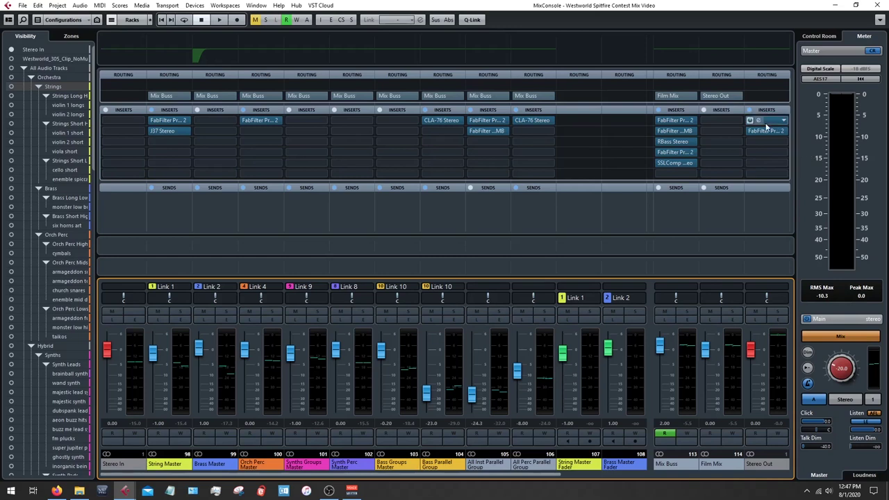
mouse_move(767, 122)
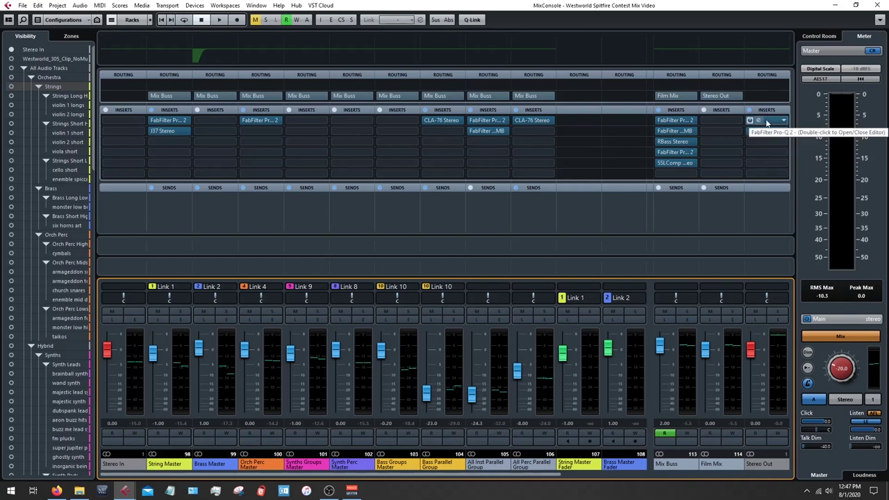
left_click(768, 122)
double_click(768, 122)
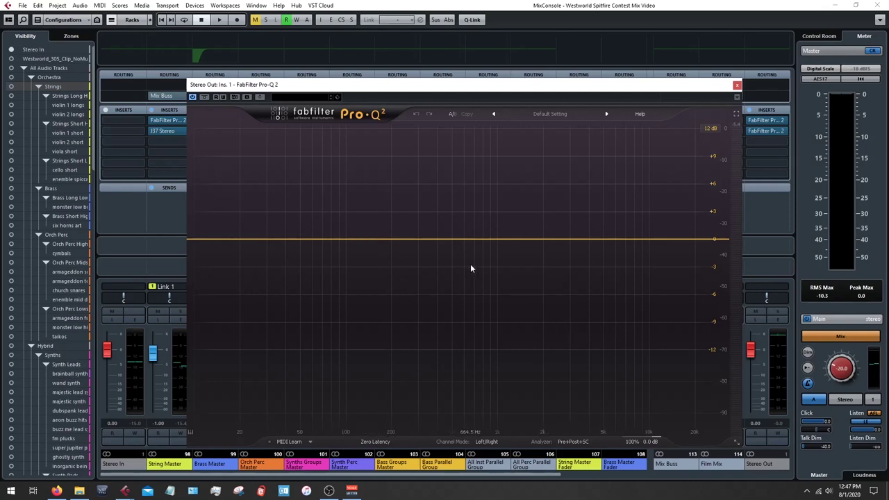
left_click(737, 85)
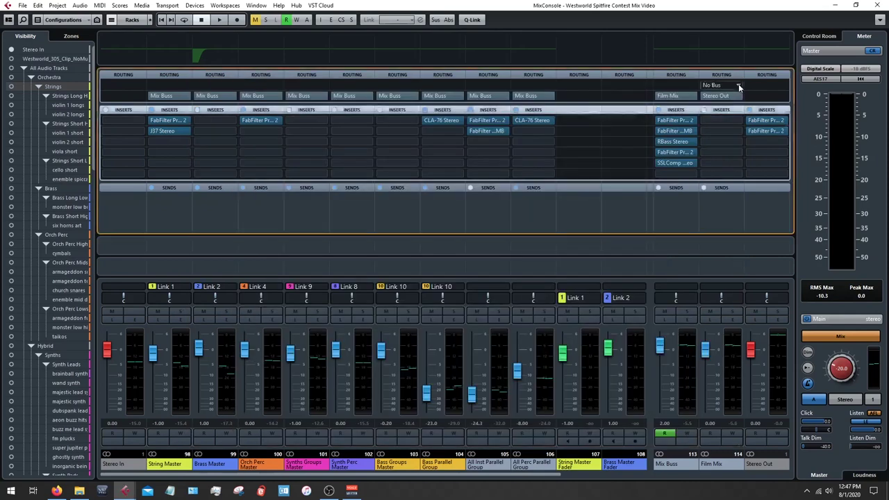
- Open the Stereo Out Pro-L 2 limiter and move its window up and to the right
double_click(768, 133)
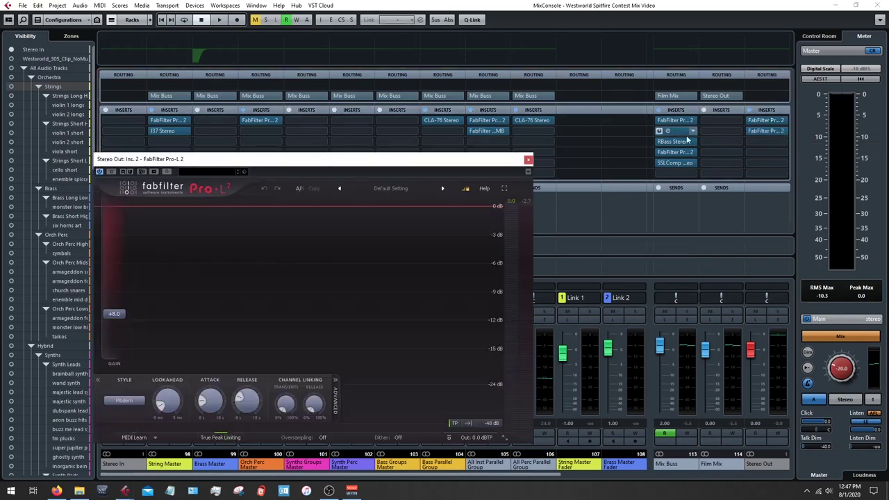
left_click_drag(509, 160, 609, 121)
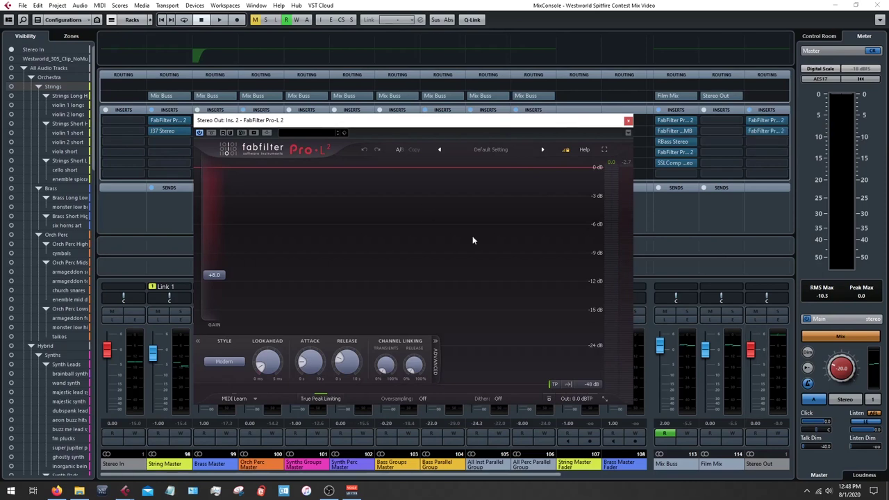
left_click_drag(449, 125, 470, 118)
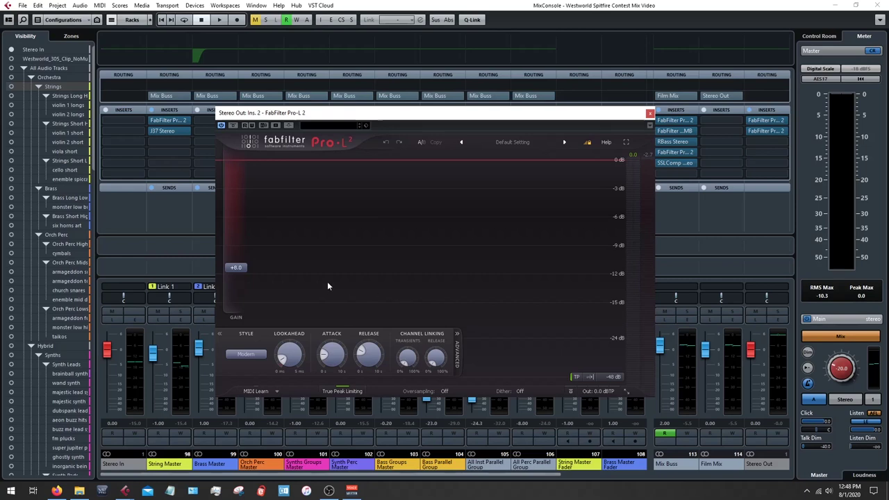
- Start playback near the song start and set the Pro-L 2 meter scale to Loudness
mouse_move(238, 294)
mouse_move(234, 271)
mouse_move(632, 312)
key("F3")
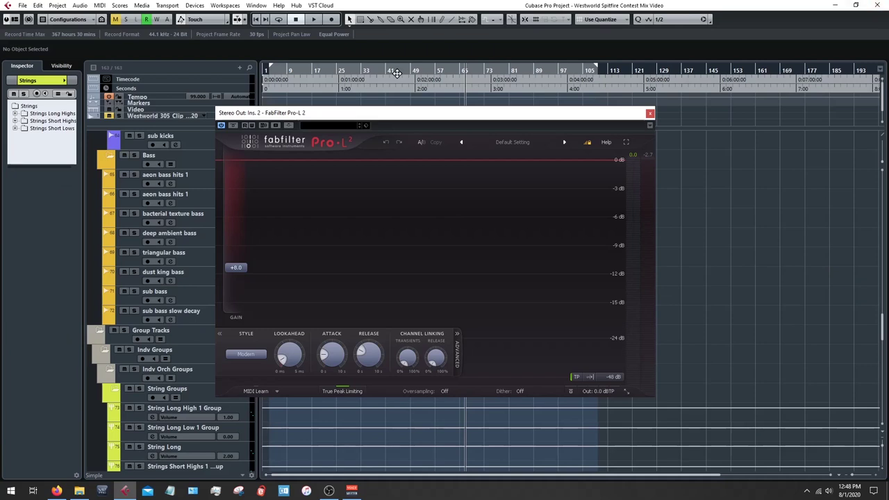
left_click(330, 72)
key("space")
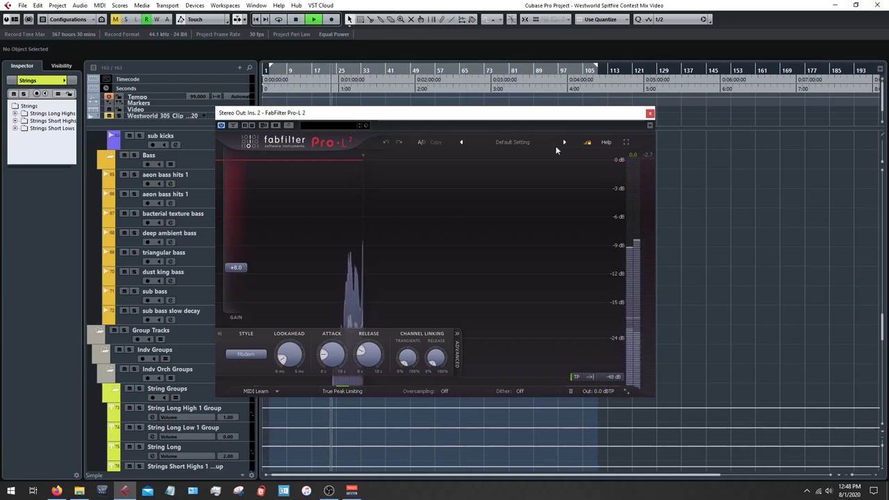
left_click(612, 376)
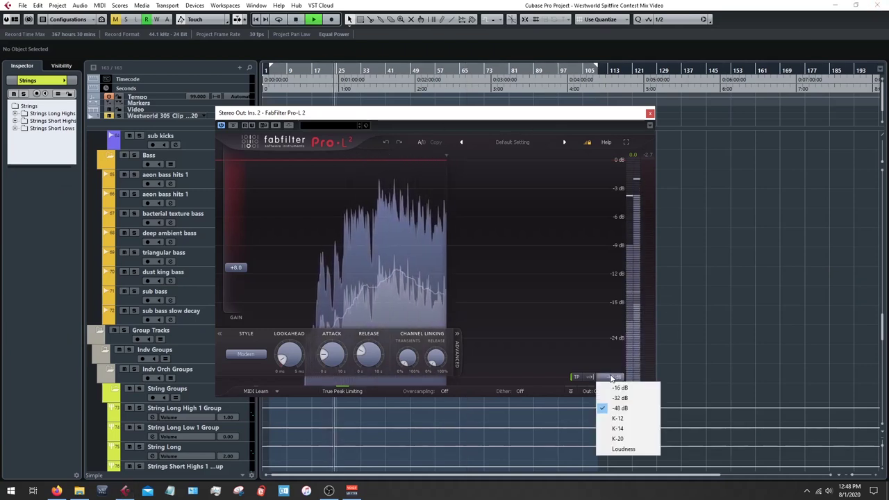
left_click(632, 449)
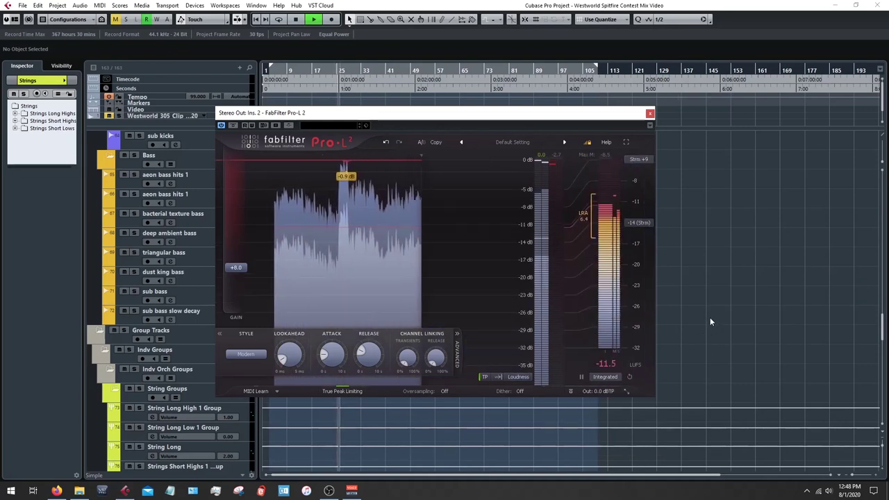
- Reset the Pro-L 2 integrated loudness reading, shift the window right, and keep the Loudness scale
left_click(630, 377)
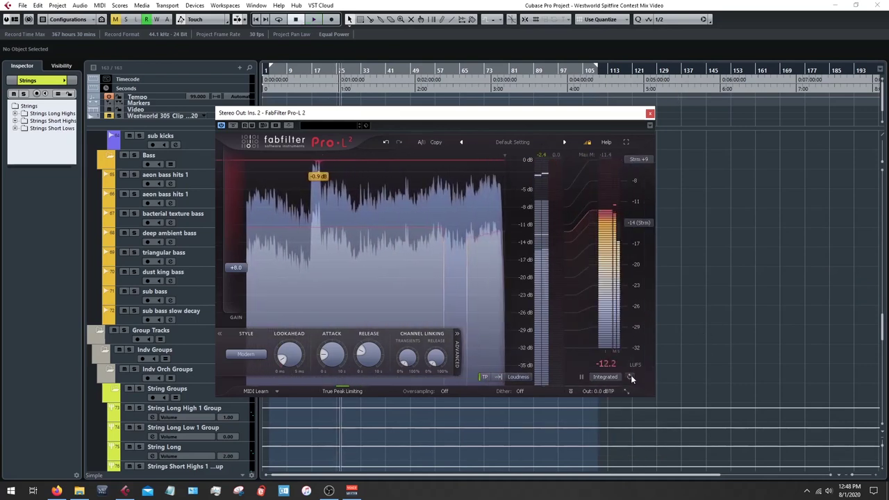
left_click_drag(556, 116, 605, 118)
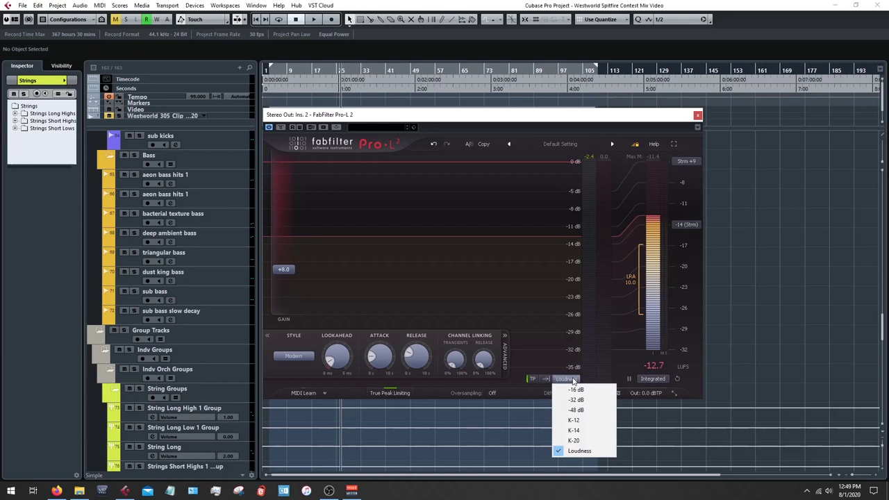
left_click(574, 380)
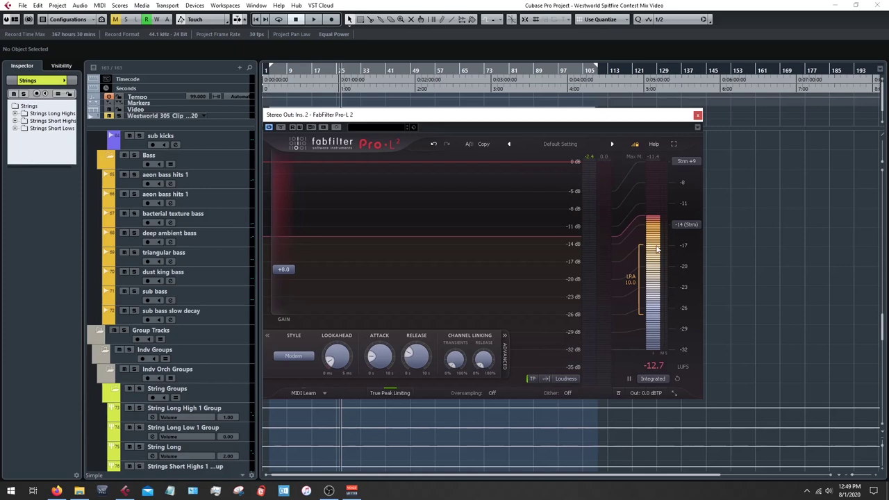
mouse_move(656, 249)
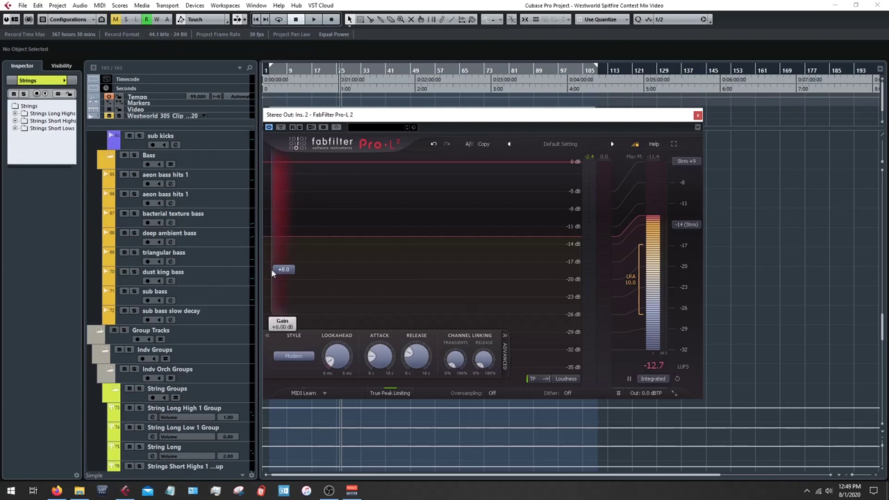
- Drop the Stereo Out Pro-L 2 Gain slider to +6.0 dB, then close the limiter window
left_click_drag(272, 269, 272, 276)
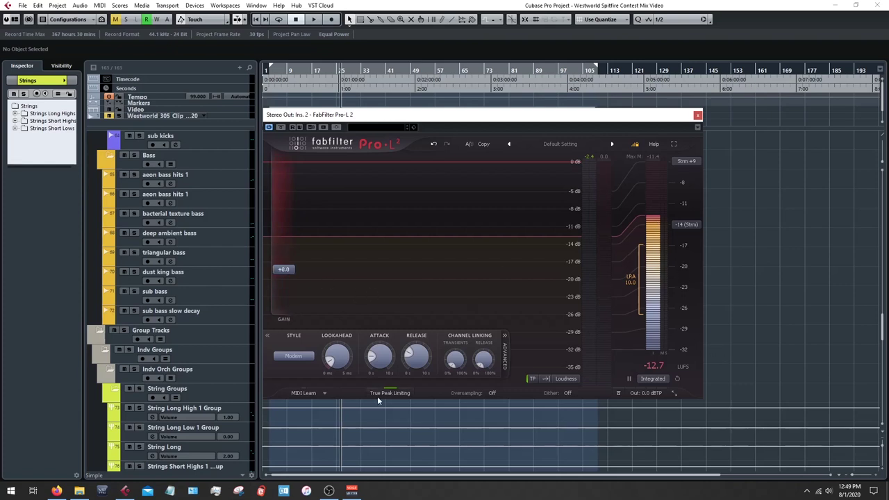
mouse_move(394, 393)
mouse_move(638, 395)
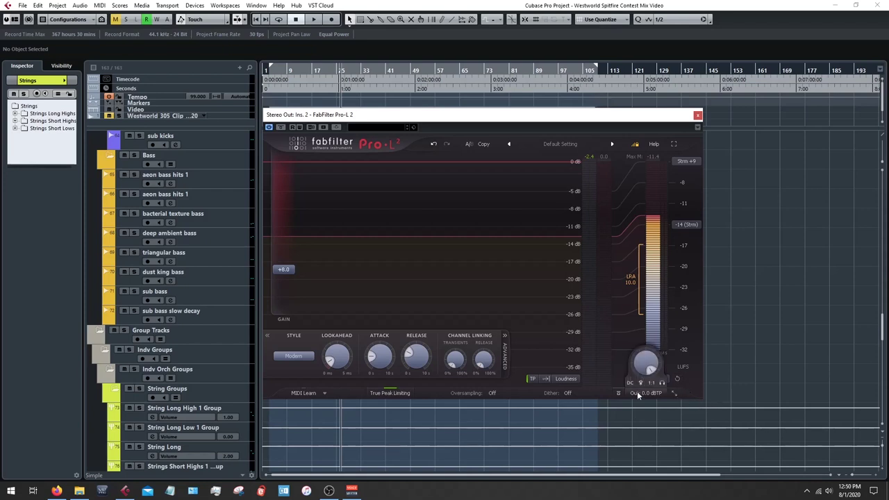
mouse_move(646, 367)
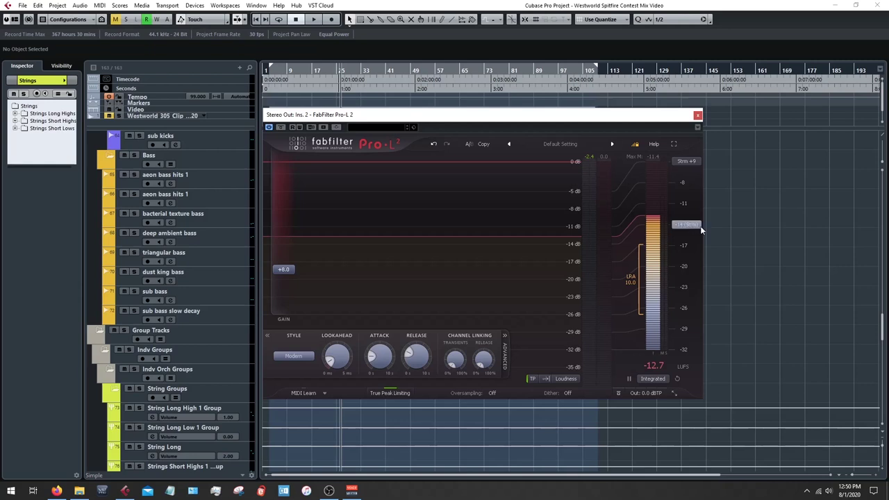
left_click(699, 115)
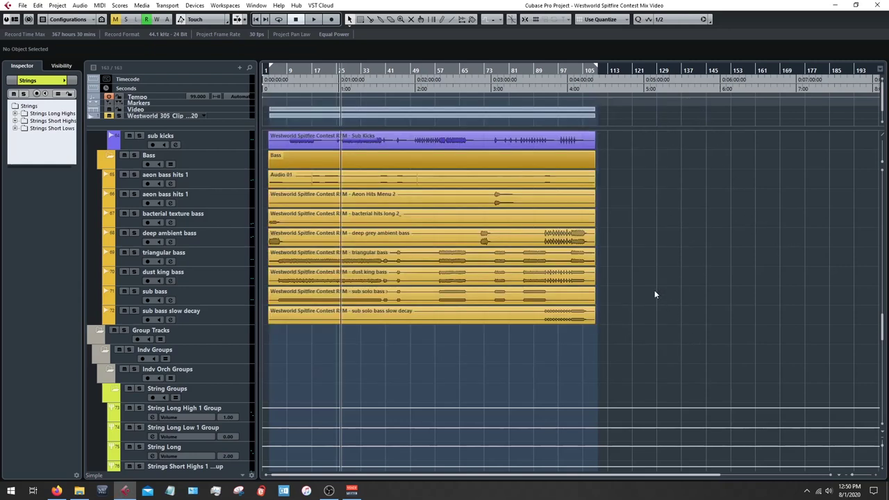
- Return to the MixConsole, compare the Mix Buss inserts bypassed and active, then stop playback
key("F3")
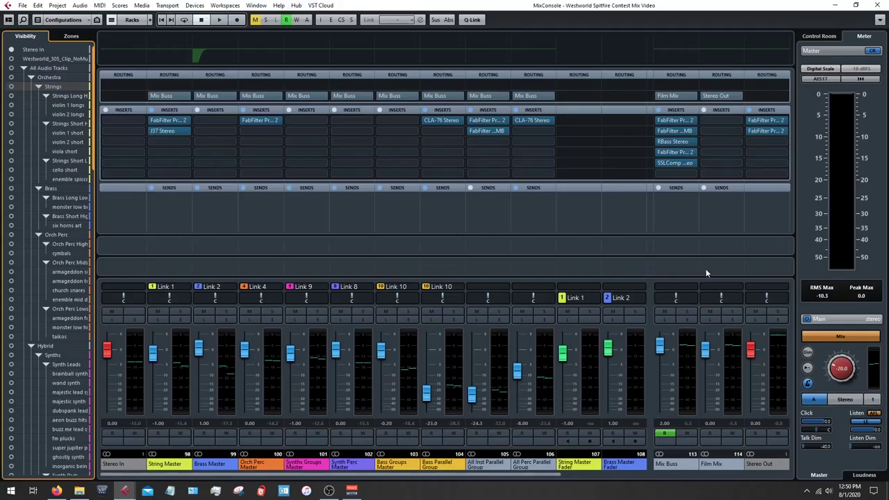
mouse_move(686, 142)
key("F3")
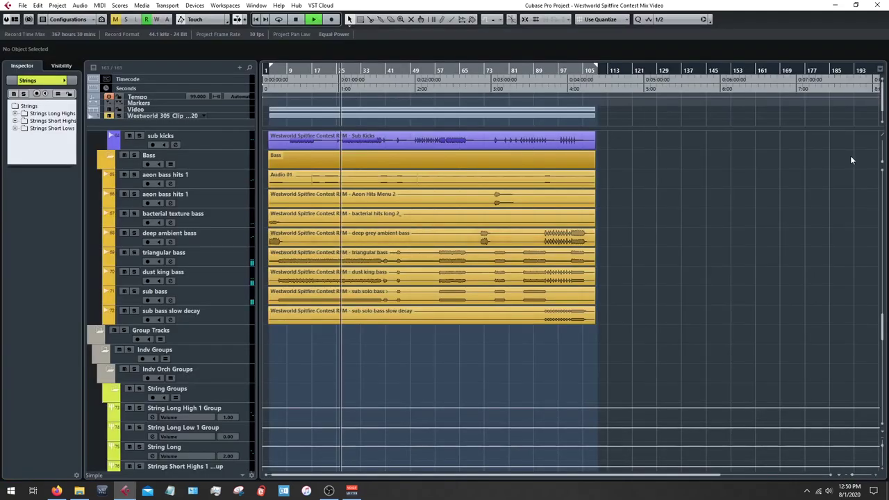
key("F3")
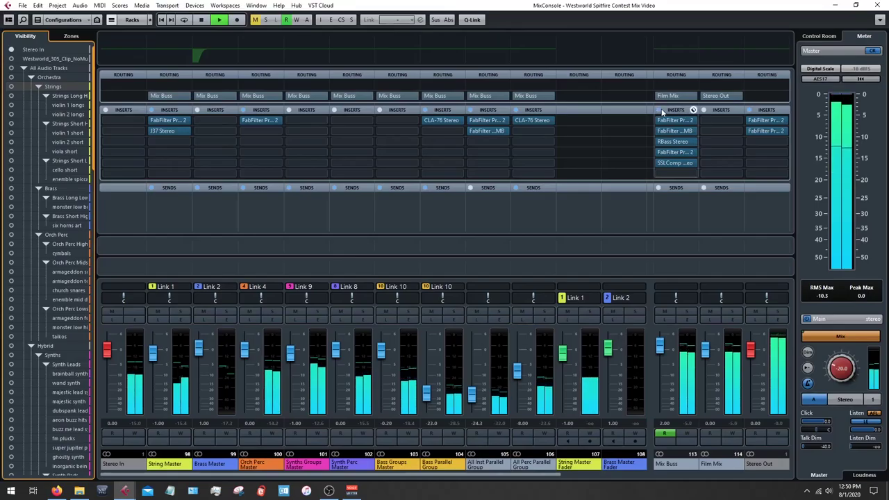
left_click(661, 111)
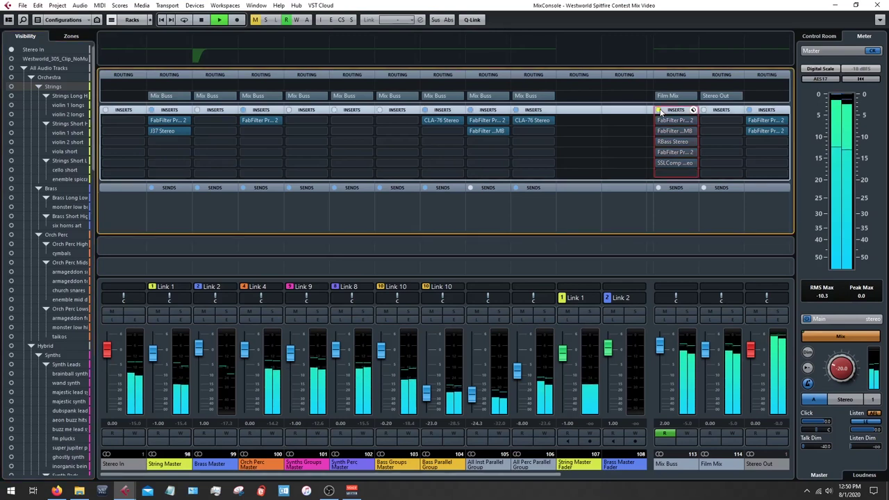
left_click(661, 111)
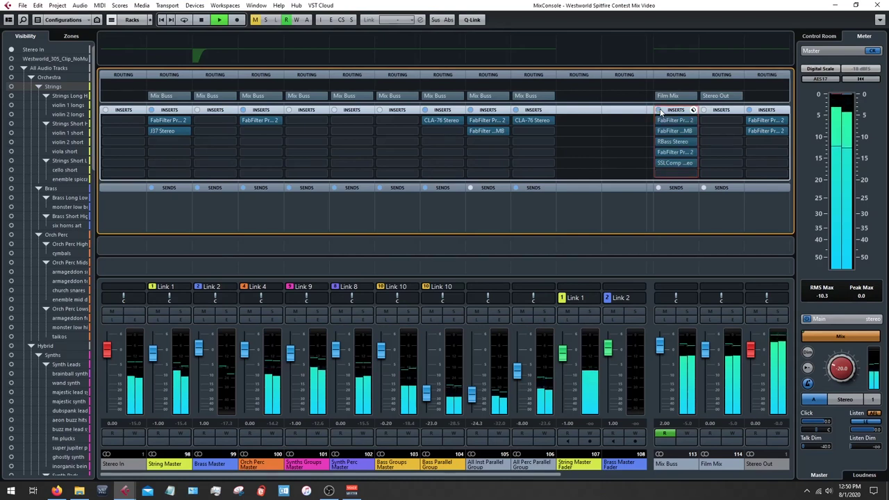
key("space")
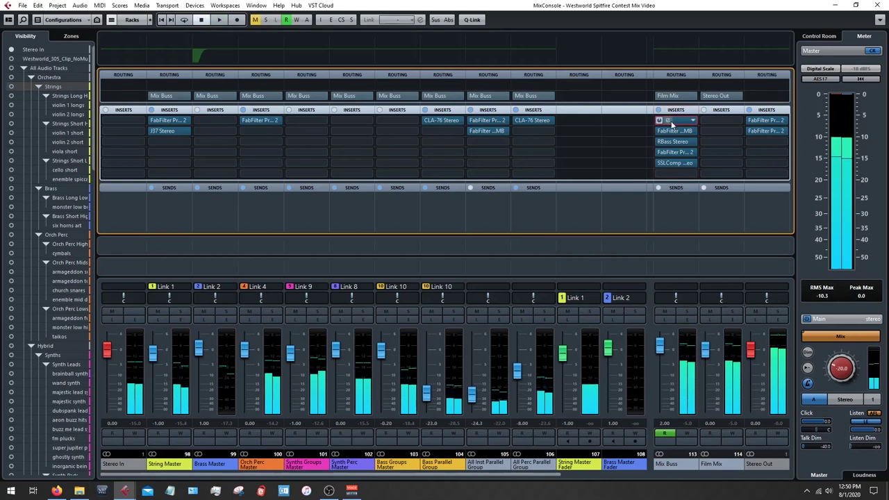
- Open the Mix Buss Pro-Q 2 and steepen the 30 Hz low cut from 12 to 30 dB/oct
left_click(671, 121)
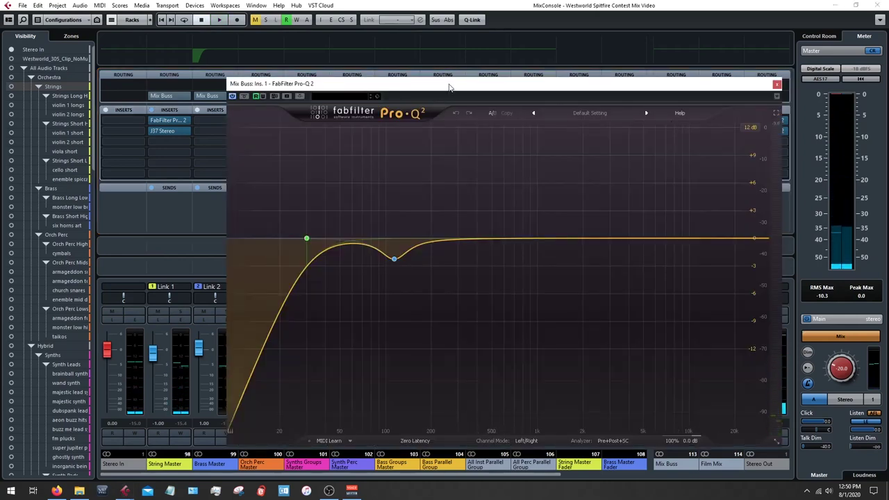
left_click(307, 241)
scroll(307, 240, "up", 2)
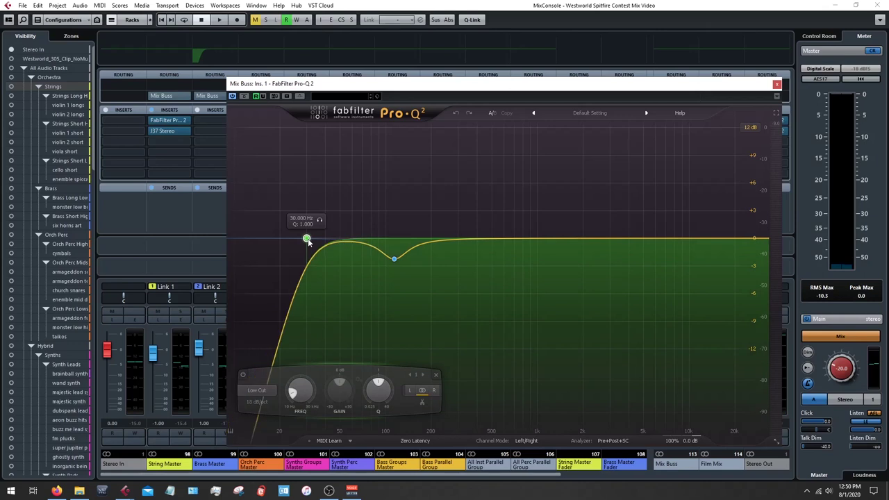
scroll(309, 242, "up", 1)
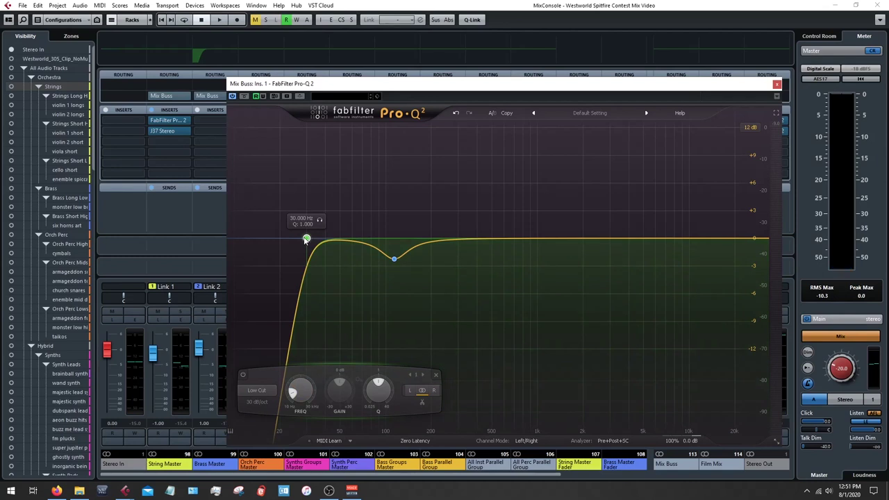
left_click(306, 239)
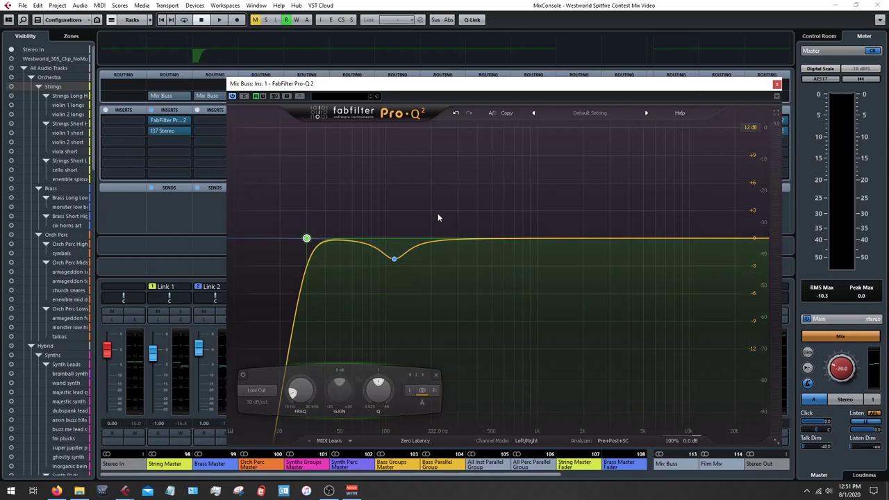
- Toggle the -2.26 dB bell at 114 Hz off and on during playback, then close Pro-Q 2
mouse_move(394, 260)
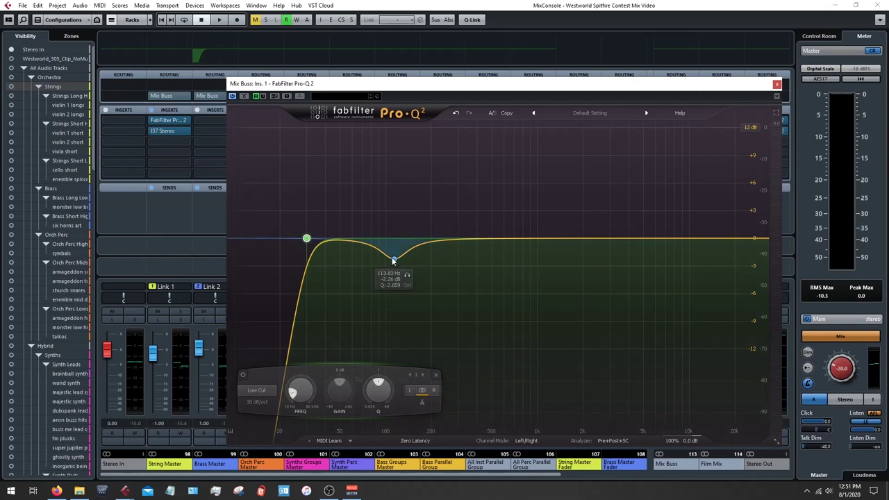
left_click(394, 260)
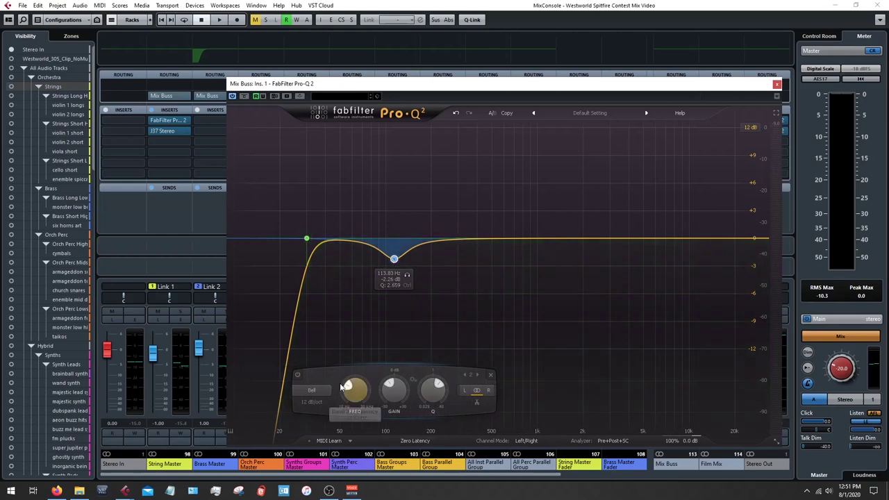
mouse_move(414, 288)
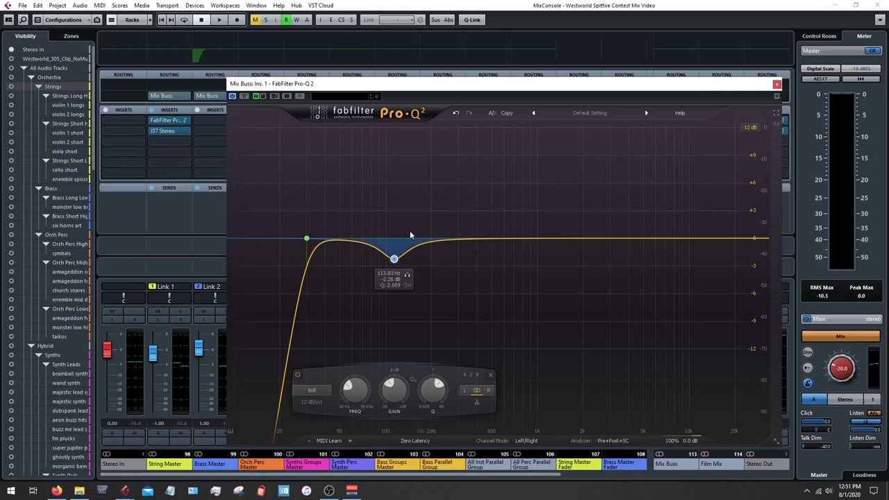
key("space")
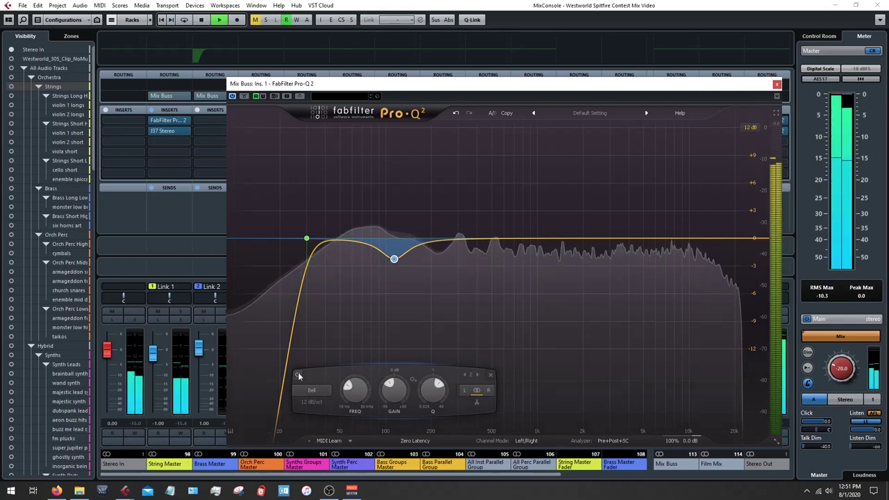
left_click(298, 376)
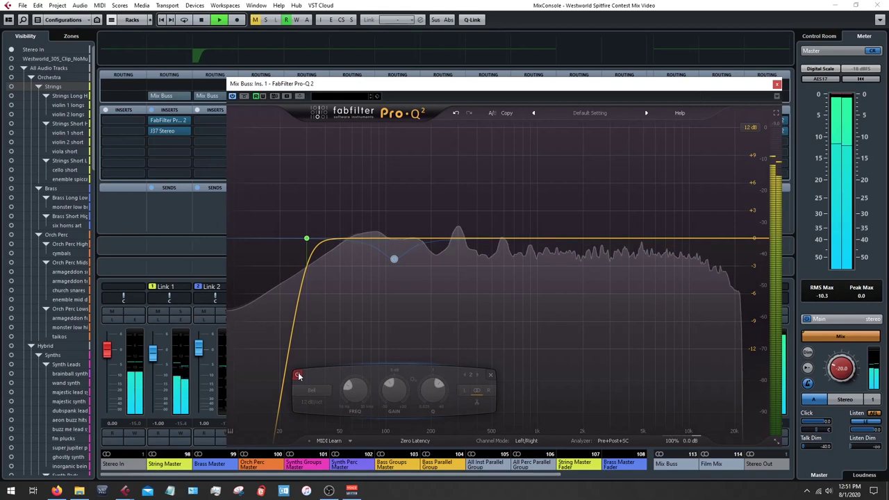
left_click(298, 376)
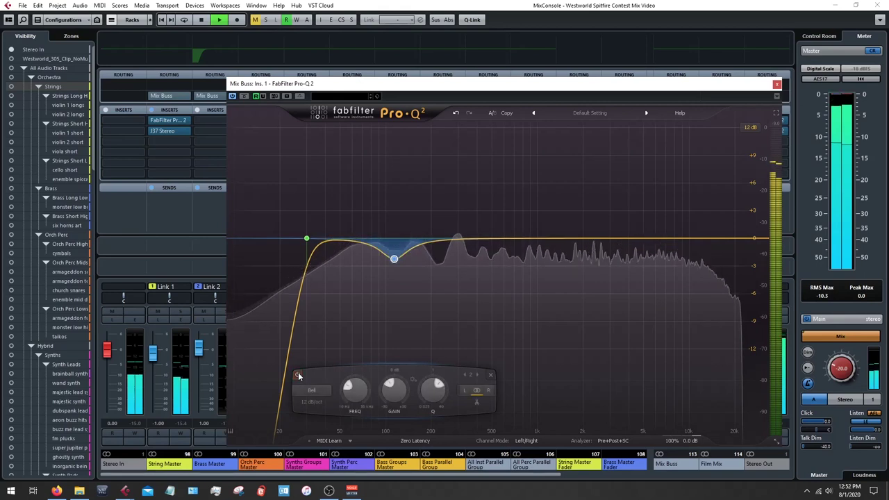
key("space")
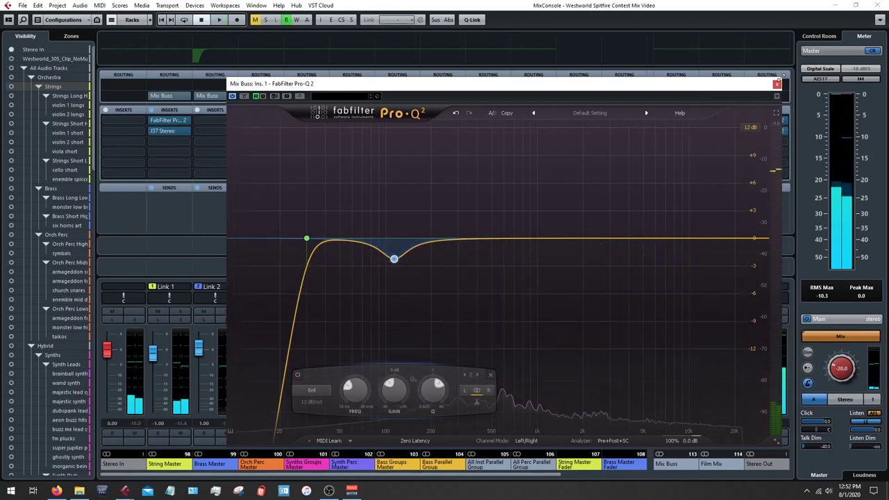
left_click(776, 85)
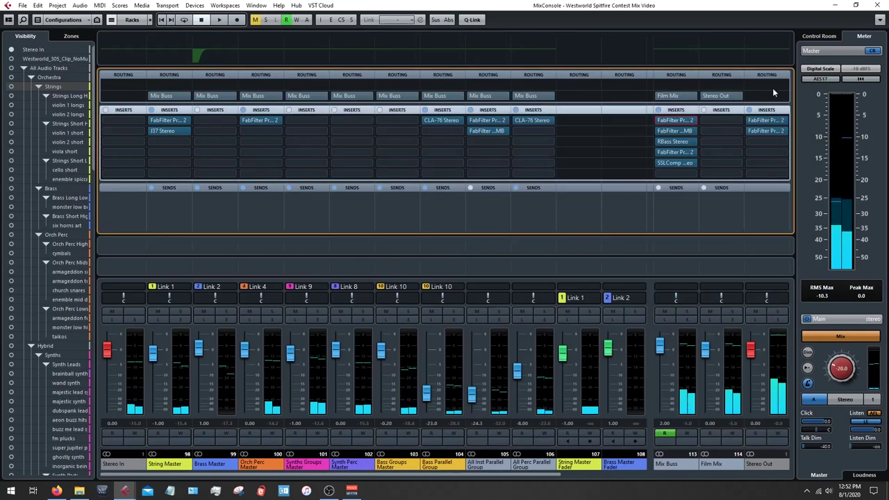
left_click(671, 130)
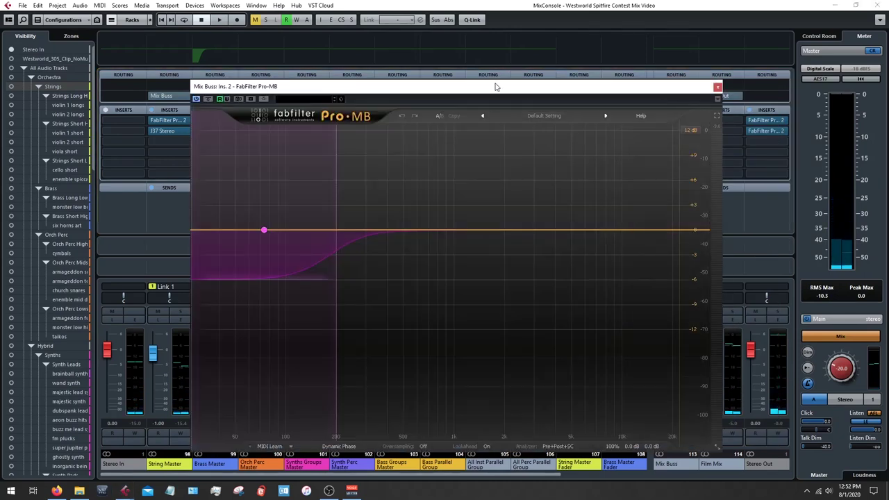
left_click_drag(514, 86, 550, 82)
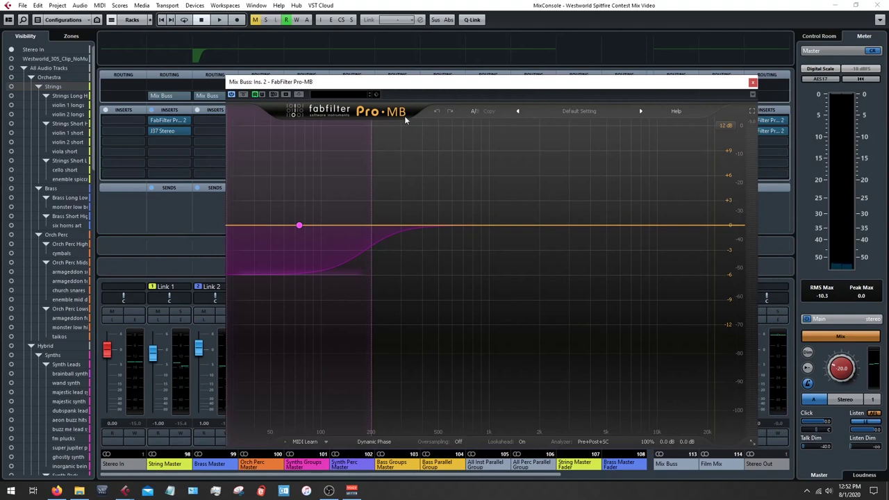
mouse_move(299, 226)
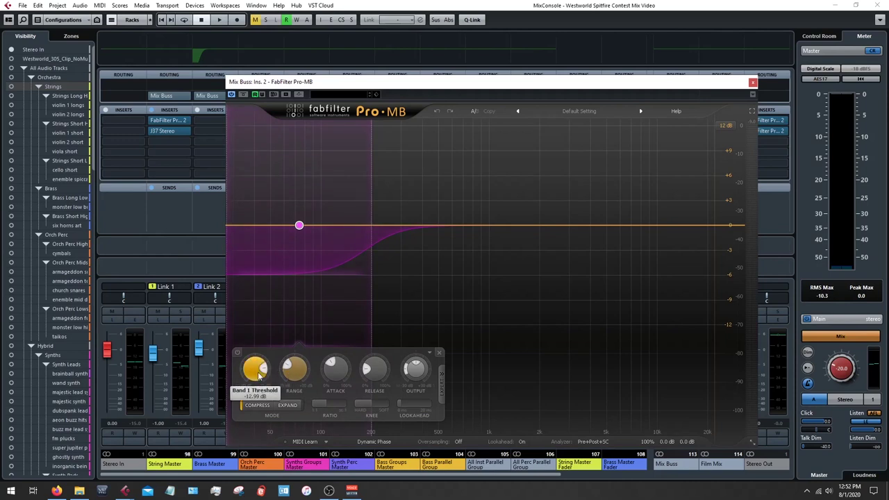
mouse_move(258, 375)
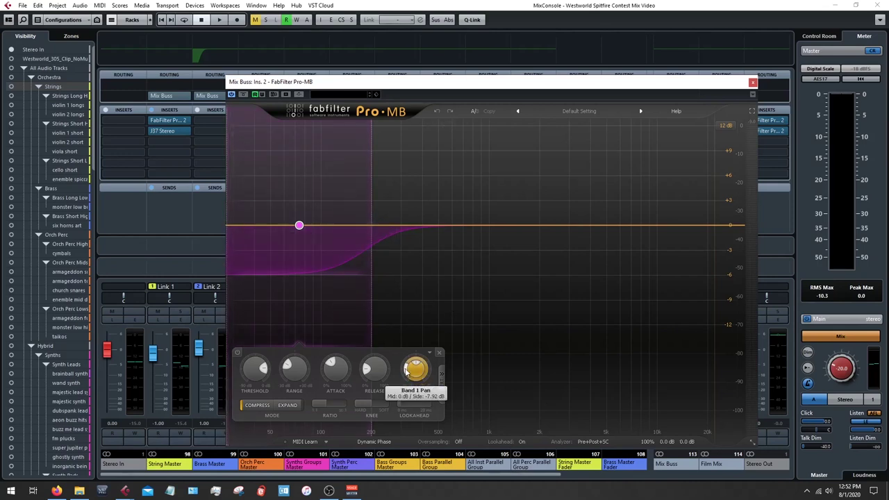
mouse_move(407, 373)
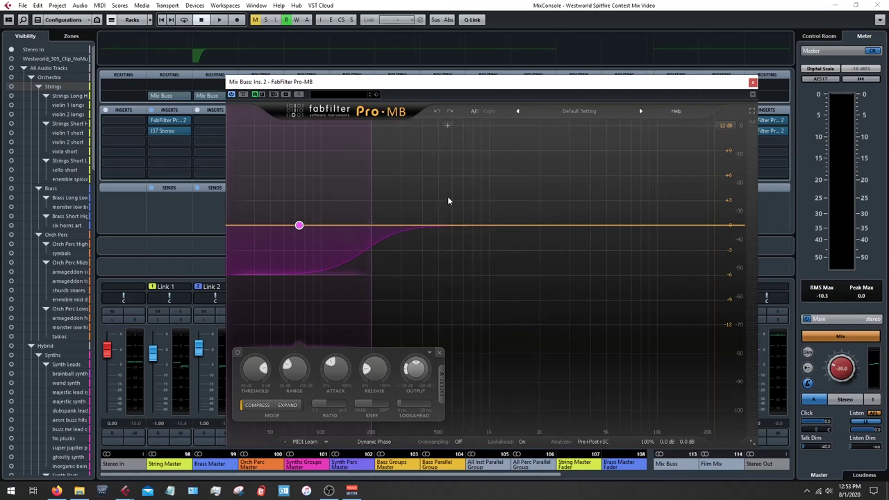
left_click(754, 82)
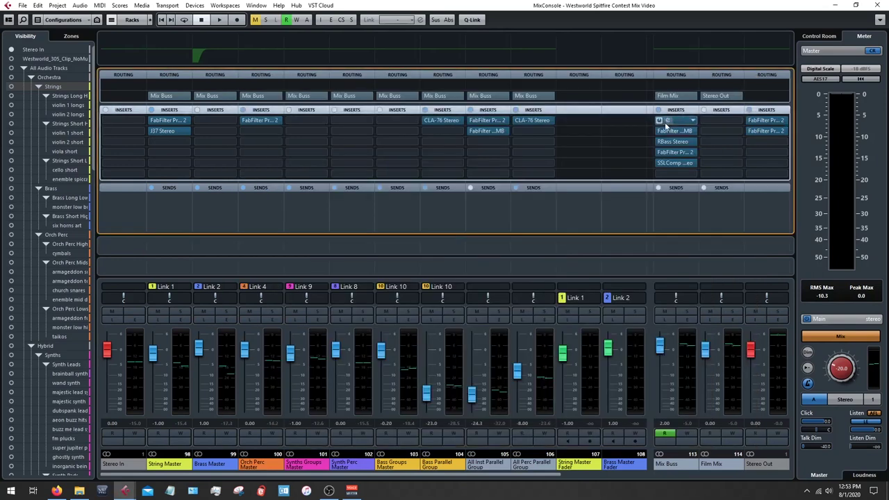
left_click(674, 120)
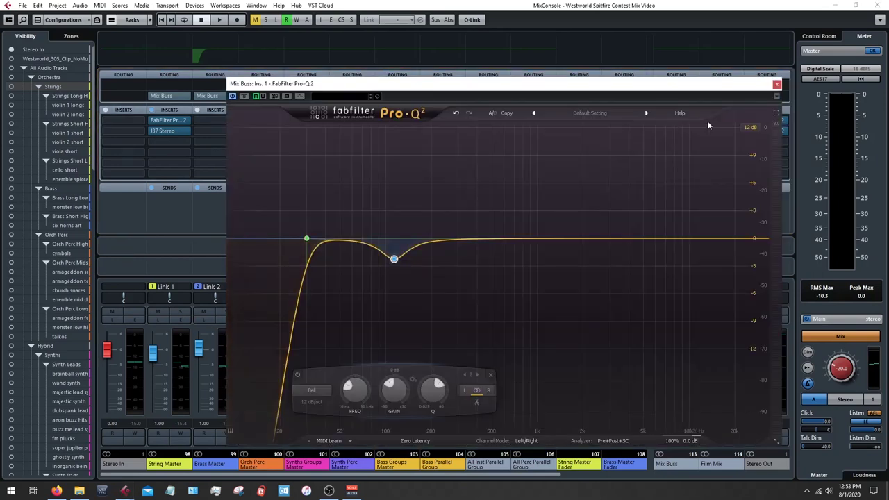
left_click(776, 85)
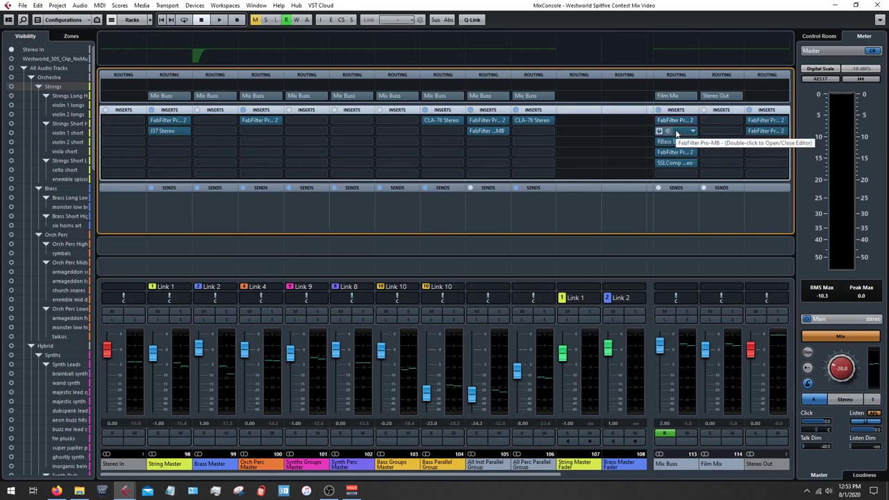
double_click(674, 132)
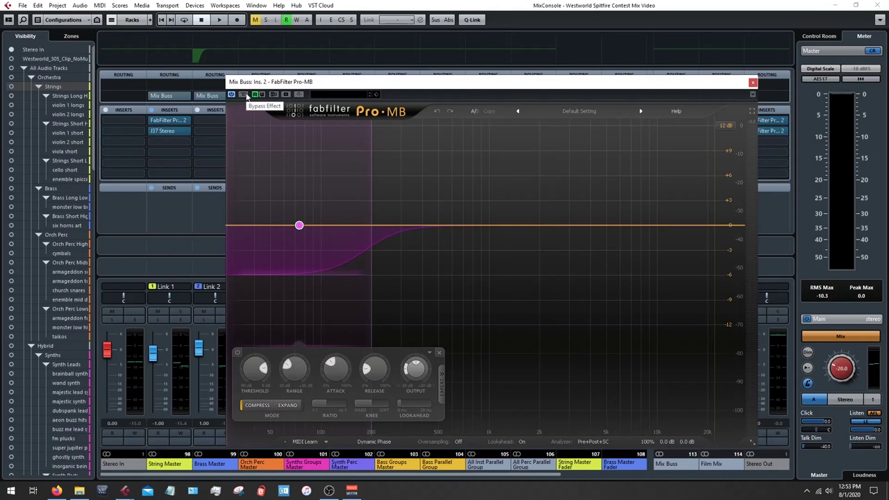
key("space")
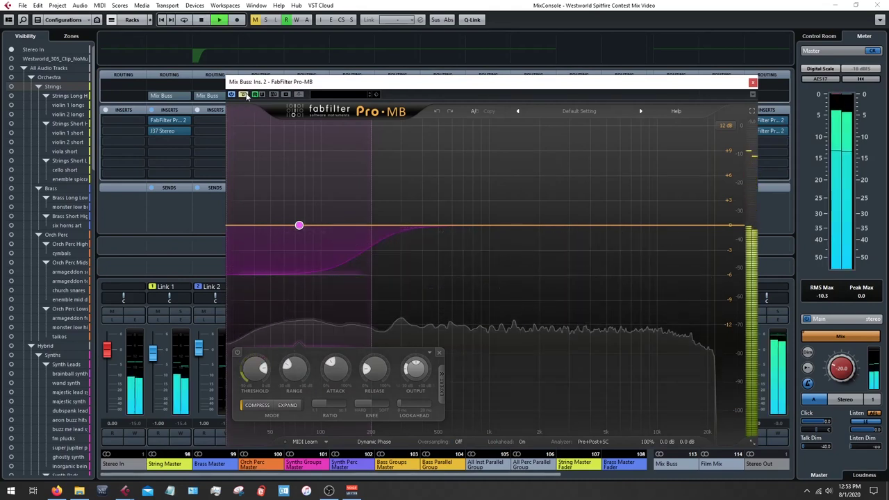
left_click(245, 95)
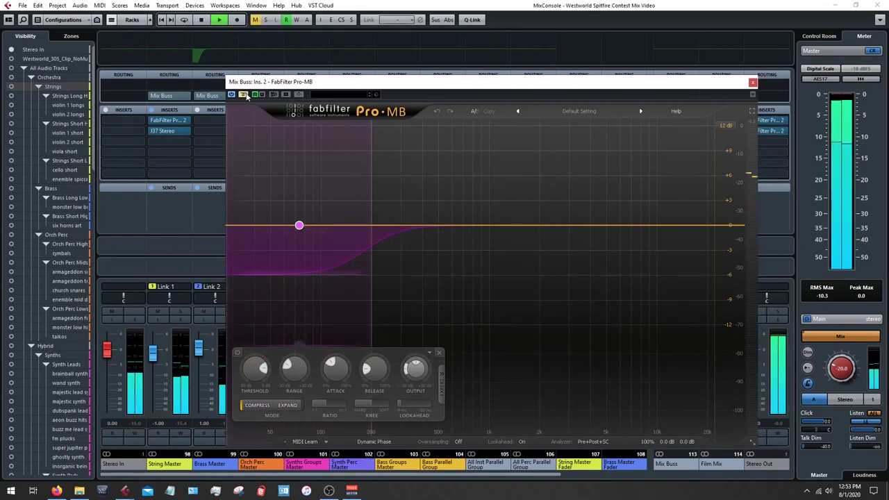
left_click(245, 95)
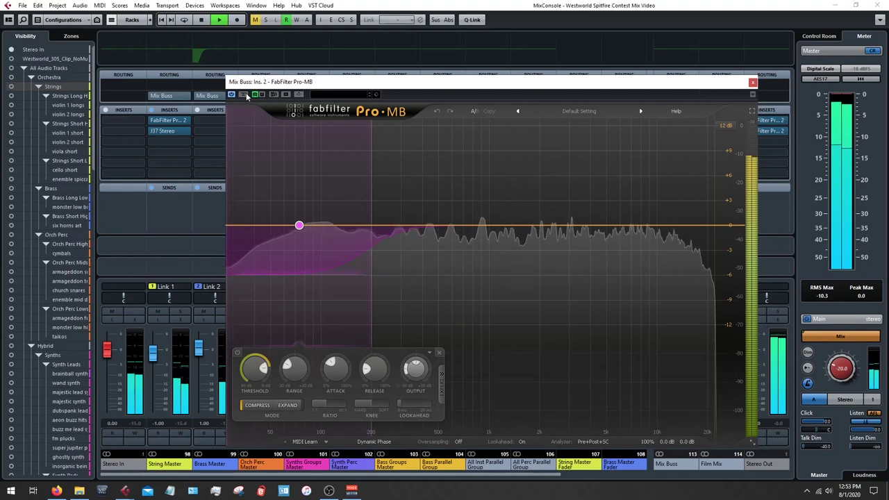
key("space")
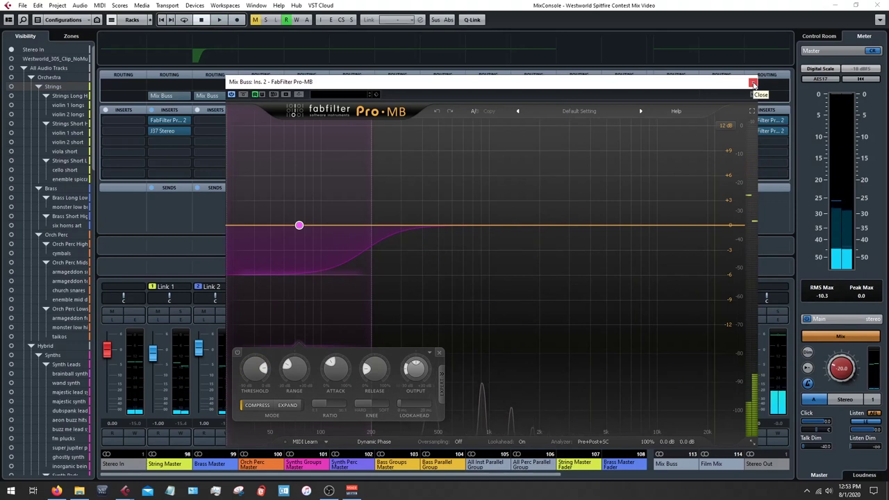
left_click(753, 83)
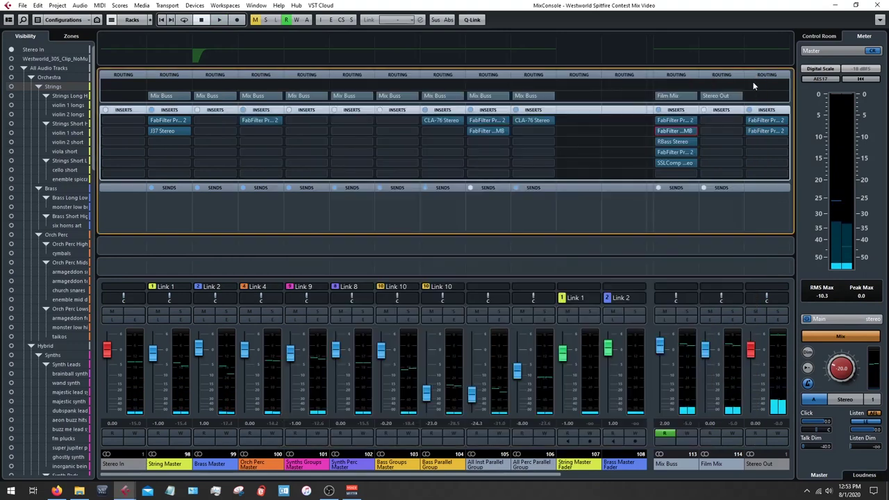
- Open the Mix Buss RBass, audition Intensity raised to about 5.2, then restore -22.0
double_click(671, 142)
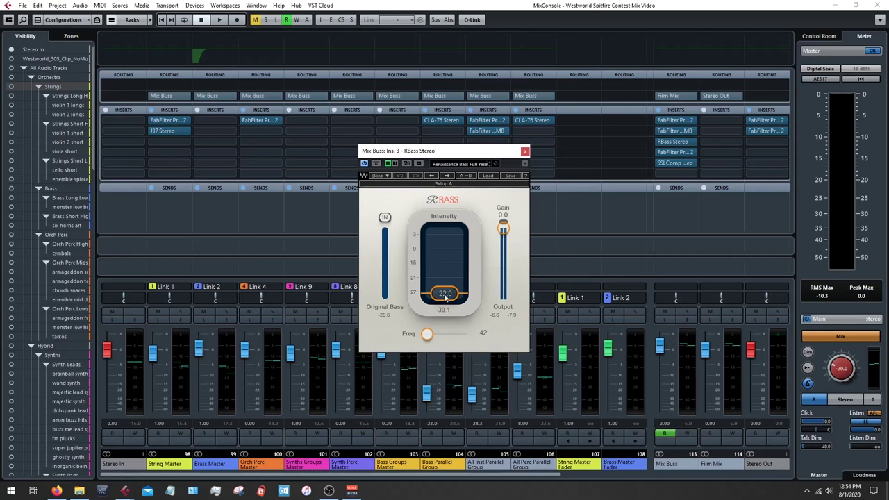
key("space")
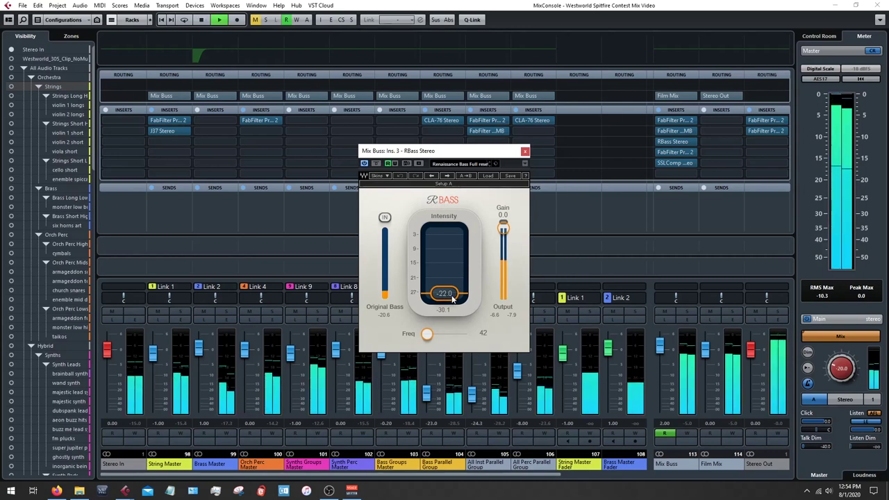
left_click_drag(445, 296, 446, 255)
key("space")
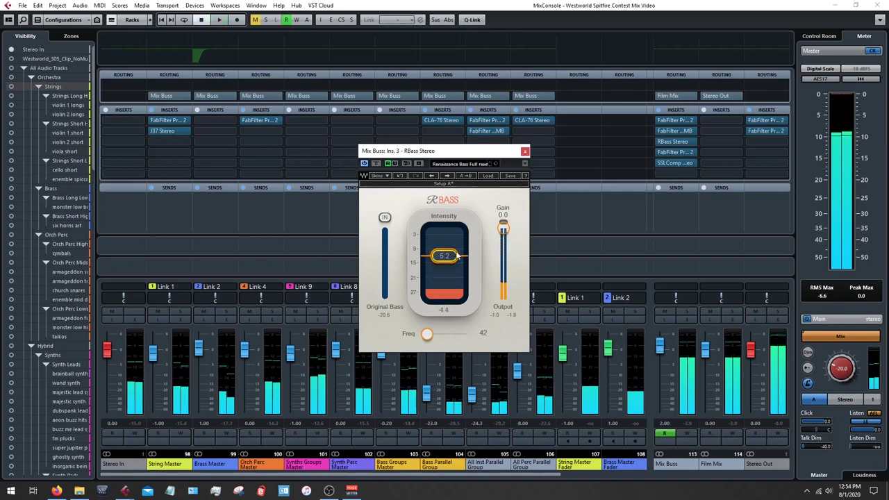
left_click(401, 178)
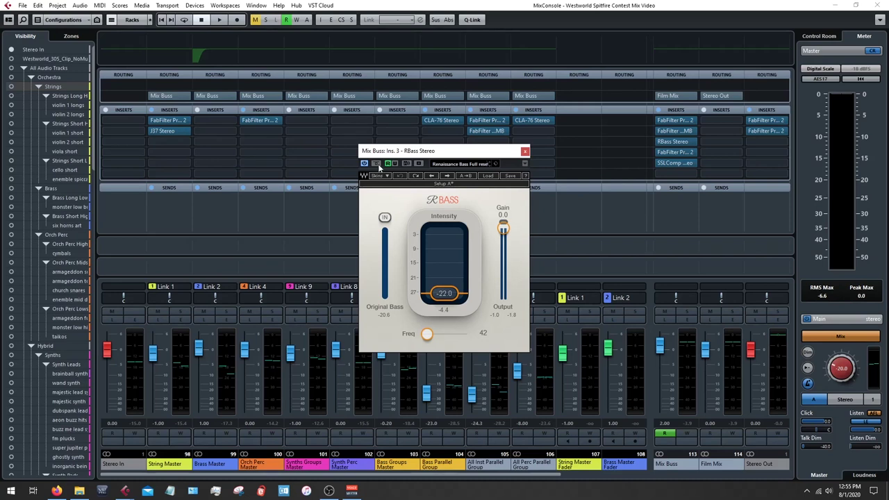
- Play the mix briefly again, stop, and close the RBass editor
key("space")
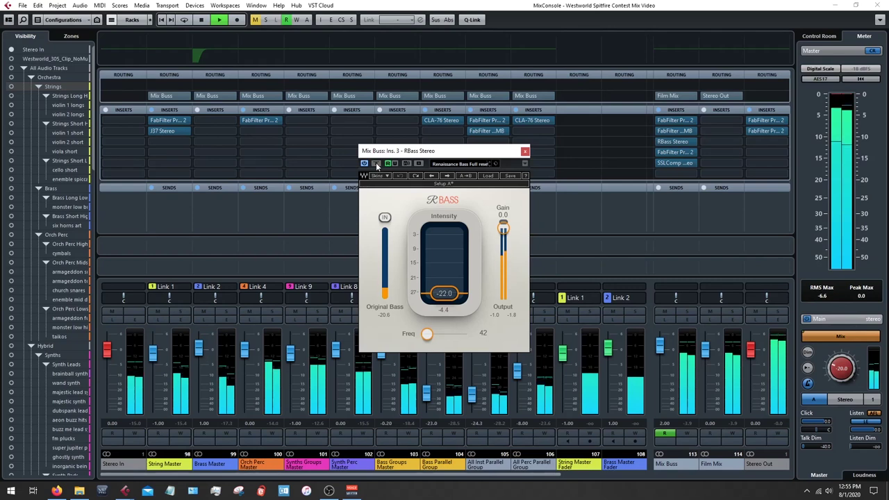
key("space")
left_click(524, 152)
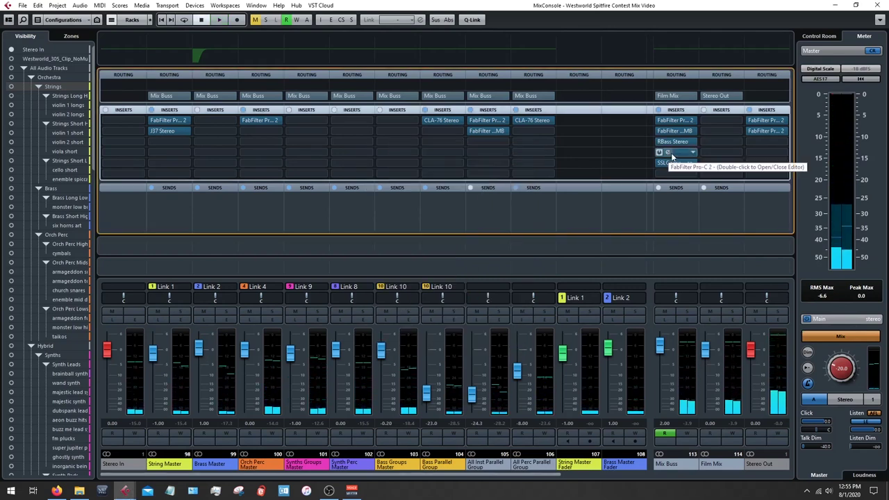
- Open the Mix Buss Pro-C 2 compressor editor and move its window slightly up-left
key("F3")
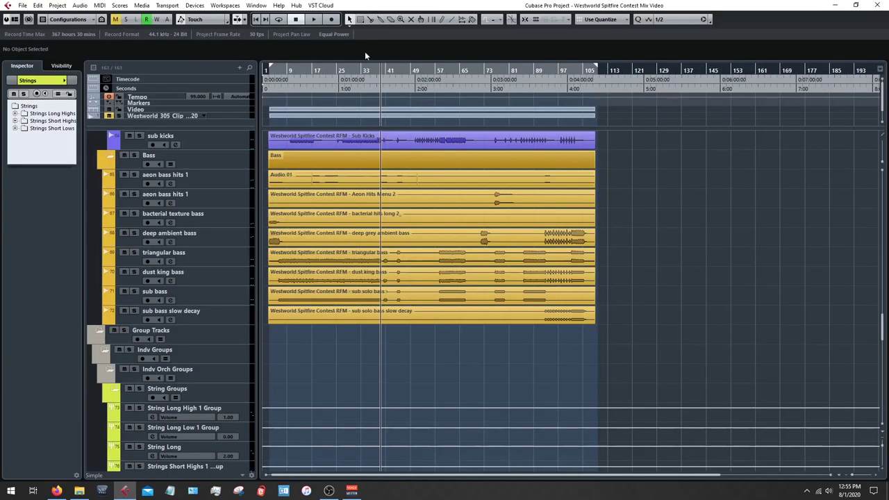
key("F3")
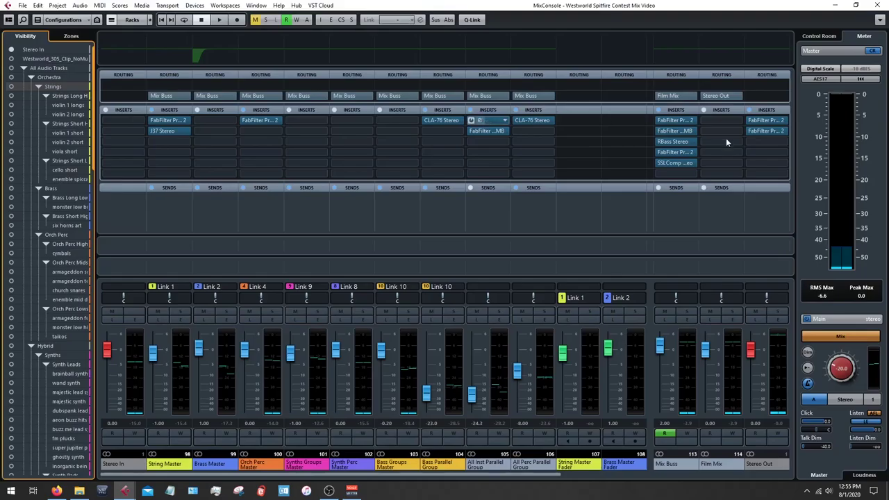
left_click(678, 159)
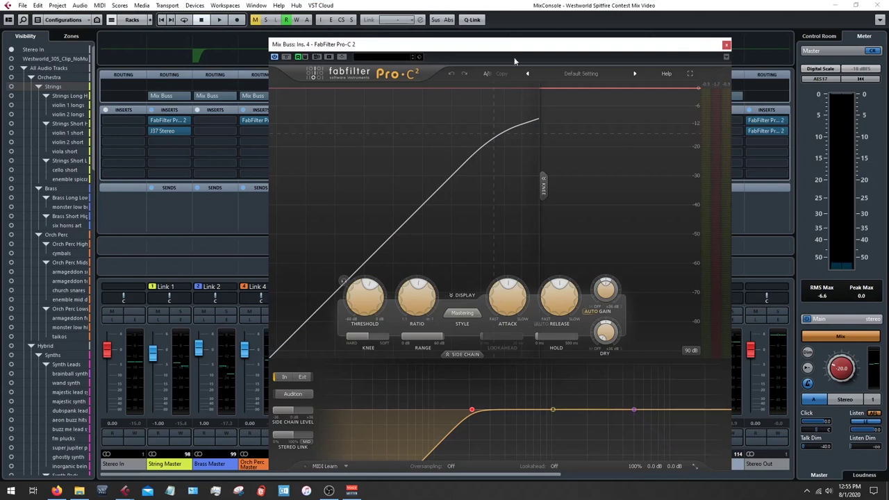
left_click_drag(520, 47, 506, 39)
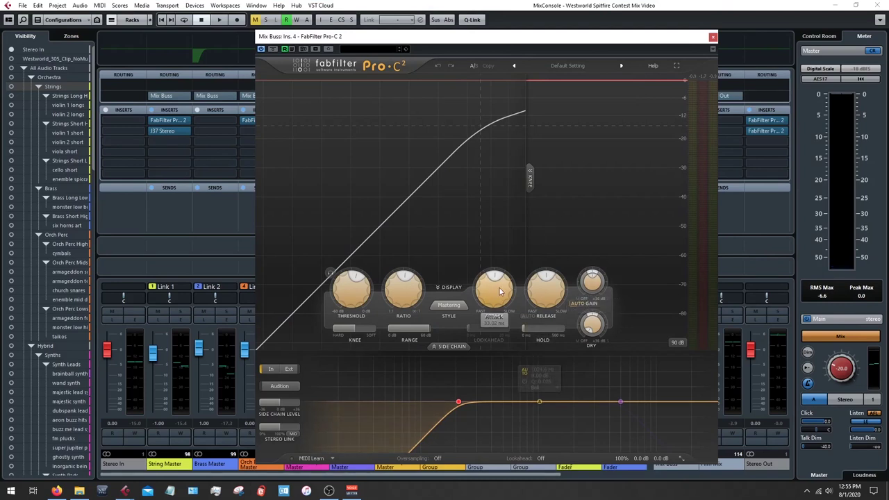
- Audition the Pro-C 2 bus compression during playback, then swap to the Mix Buss SSLComp editor
mouse_move(493, 297)
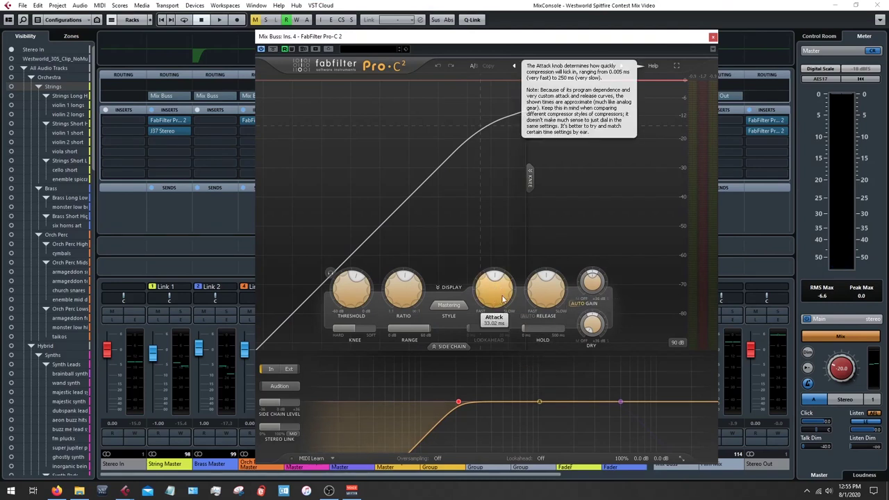
mouse_move(543, 300)
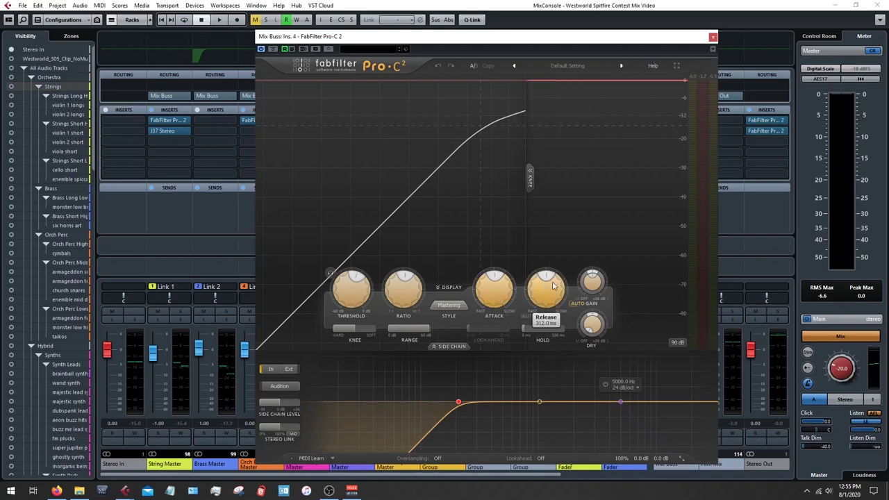
mouse_move(496, 278)
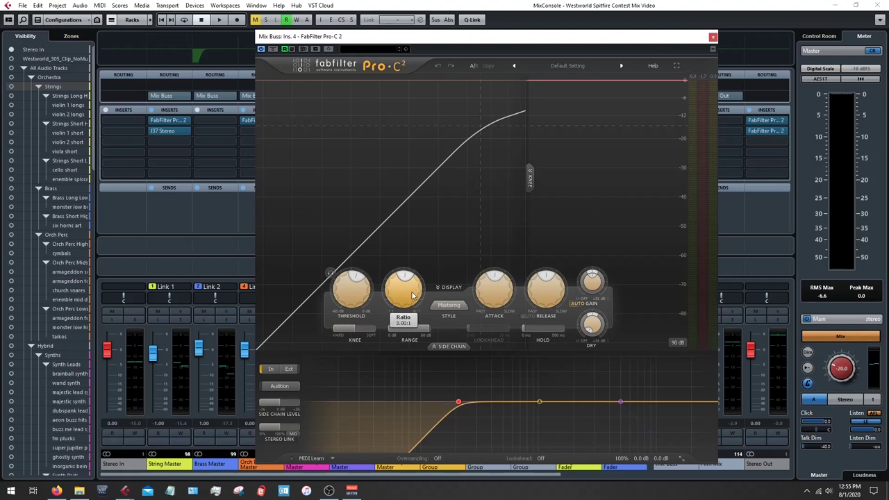
mouse_move(460, 404)
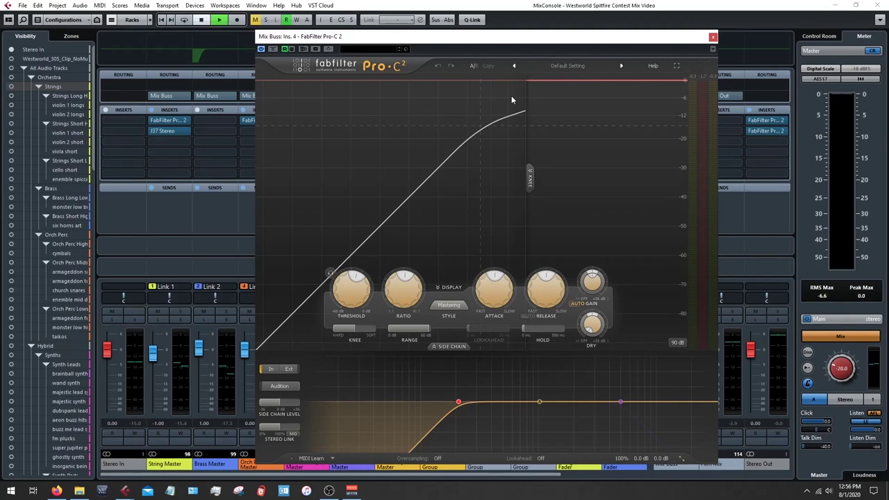
key("space")
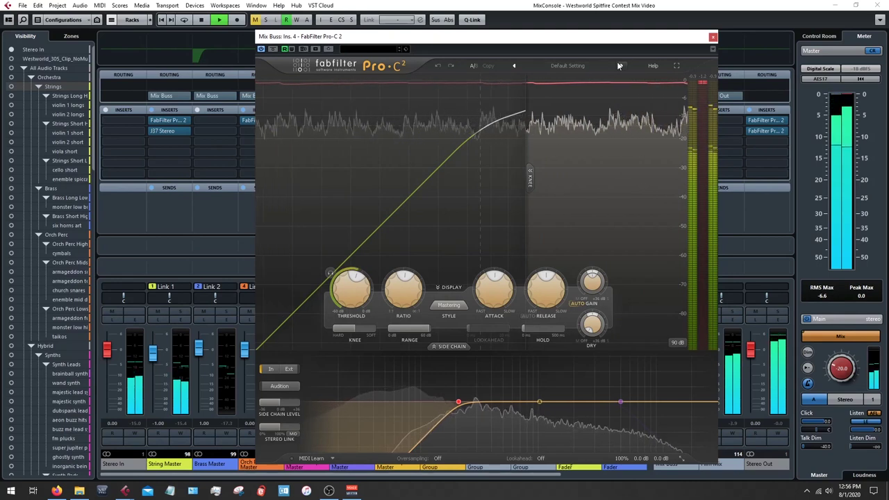
key("space")
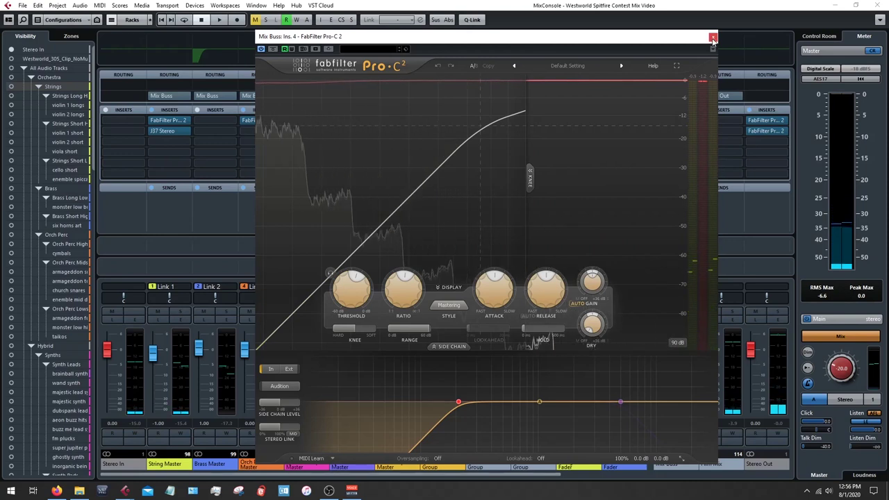
left_click(712, 37)
left_click(675, 163)
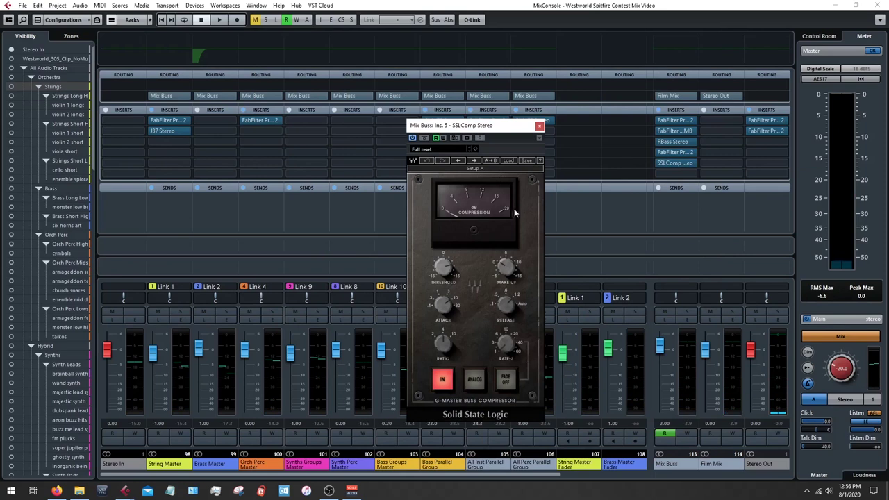
mouse_move(451, 269)
key("space")
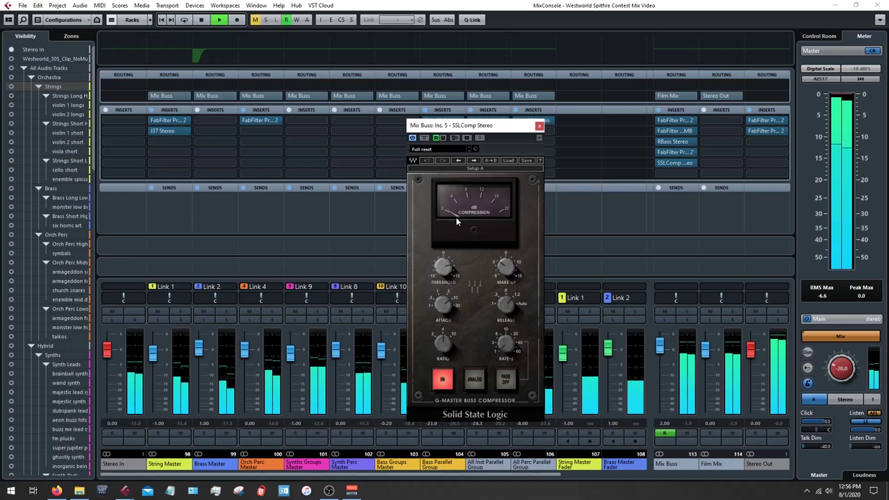
key("space")
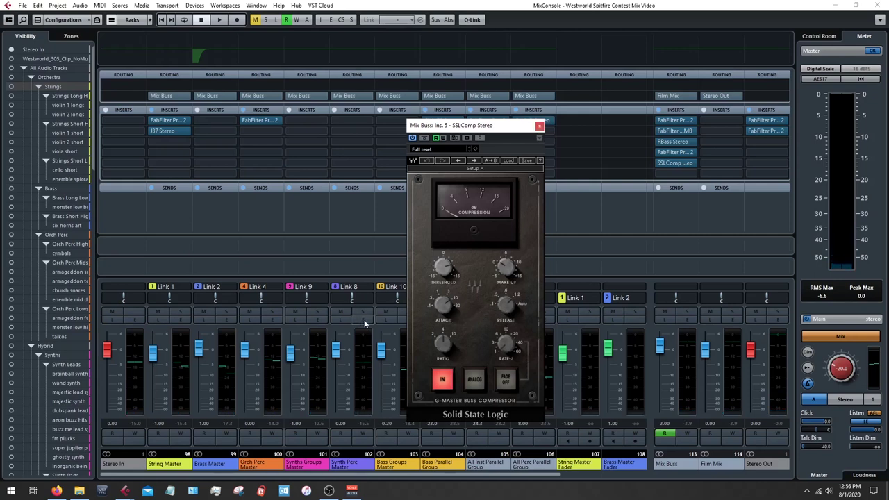
- Close the SSLComp editor, abandon moving its insert to slot 4, and play a short pass
mouse_move(452, 324)
mouse_move(517, 306)
left_click(540, 128)
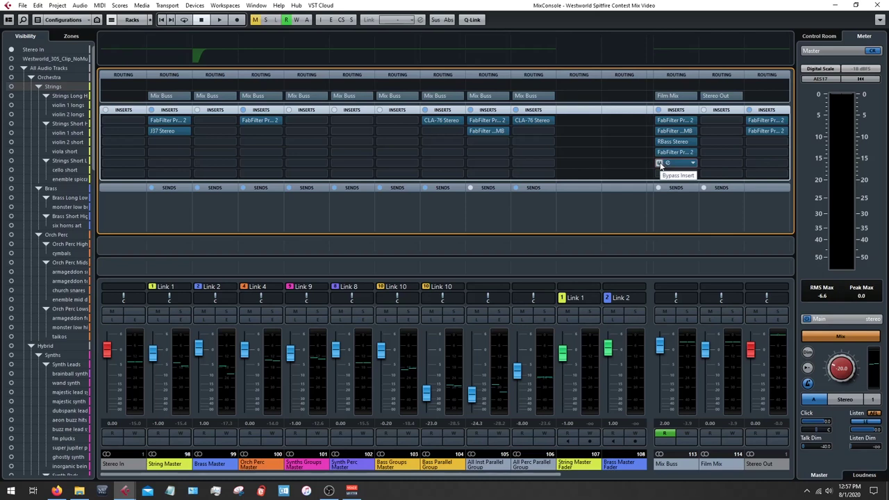
left_click_drag(659, 165, 656, 152)
key("space")
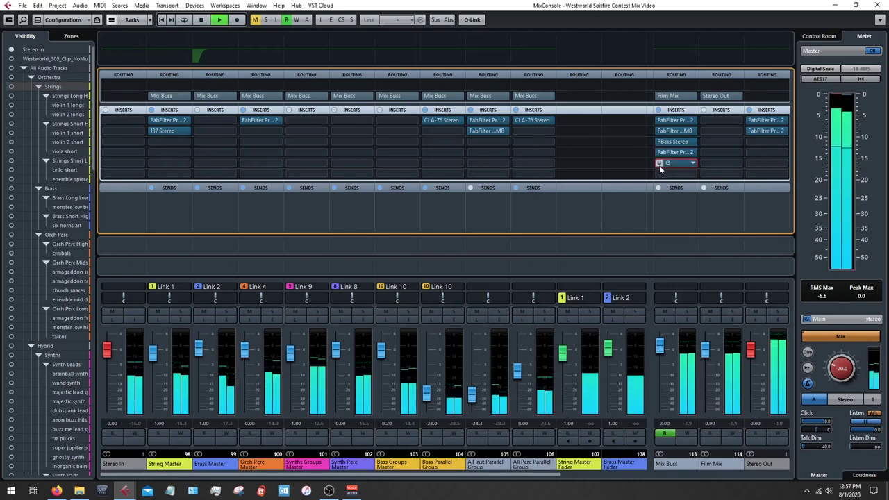
key("space")
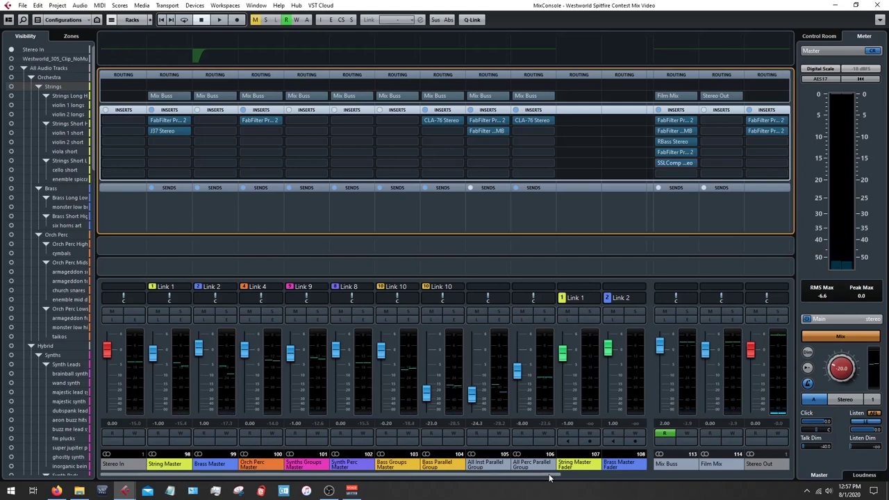
- Select the All Perc Parallel Group and solo the Orch Perc Master channel
left_click(548, 477)
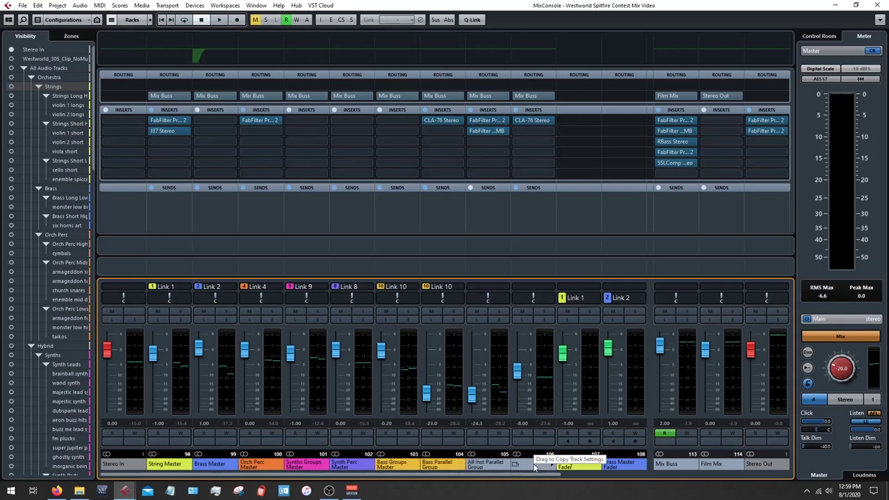
left_click_drag(535, 467, 488, 467)
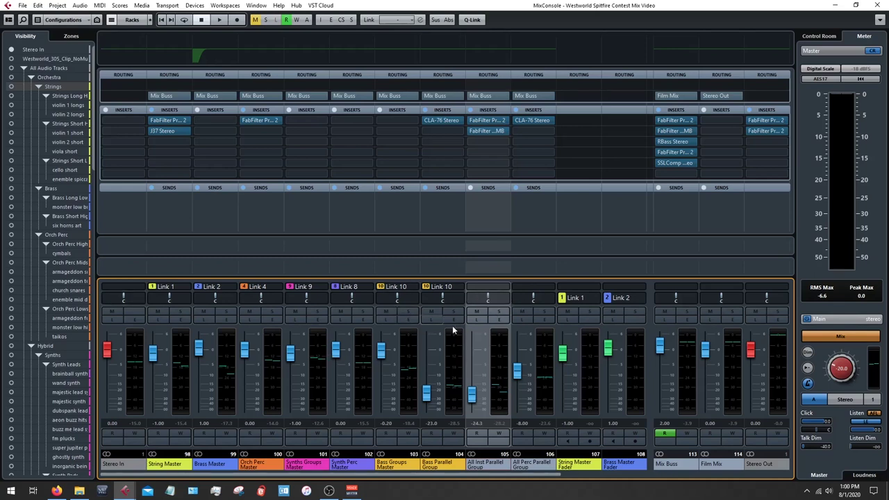
left_click(272, 311)
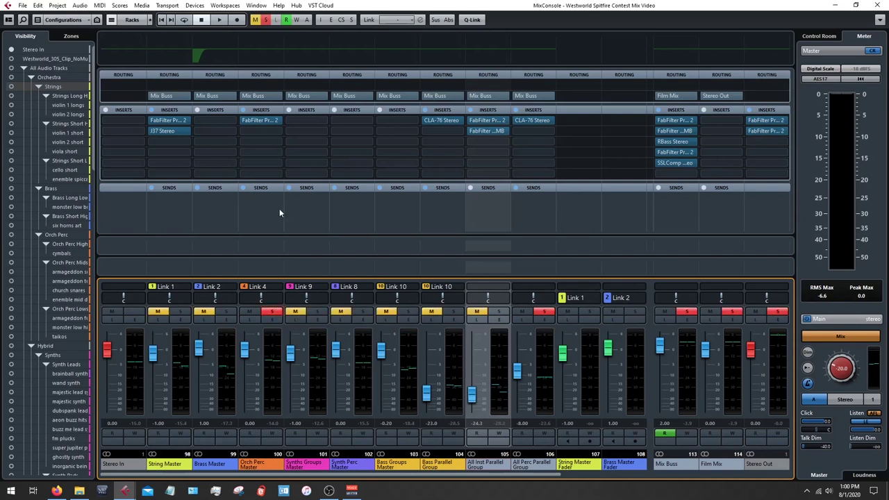
- Open the Orch Perc Master Pro-Q 2 and play to hear its -1.27 dB cut at 4250.6 Hz
left_click(256, 119)
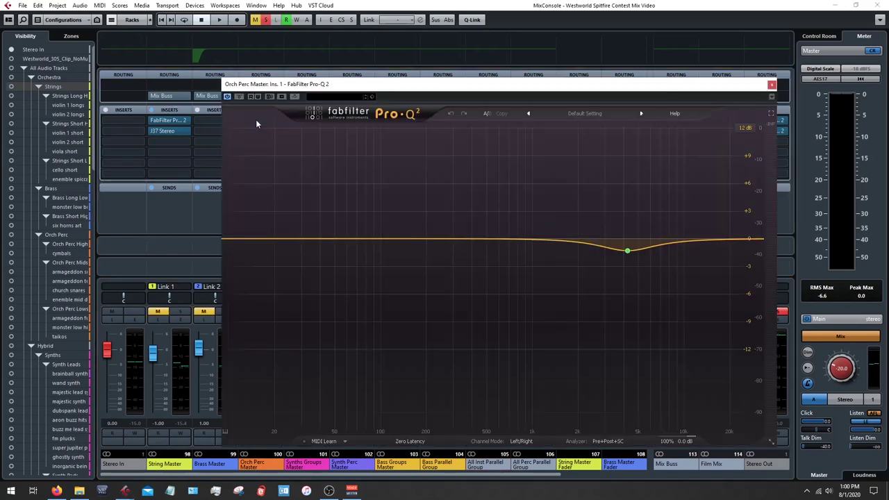
left_click(772, 84)
left_click(880, 6)
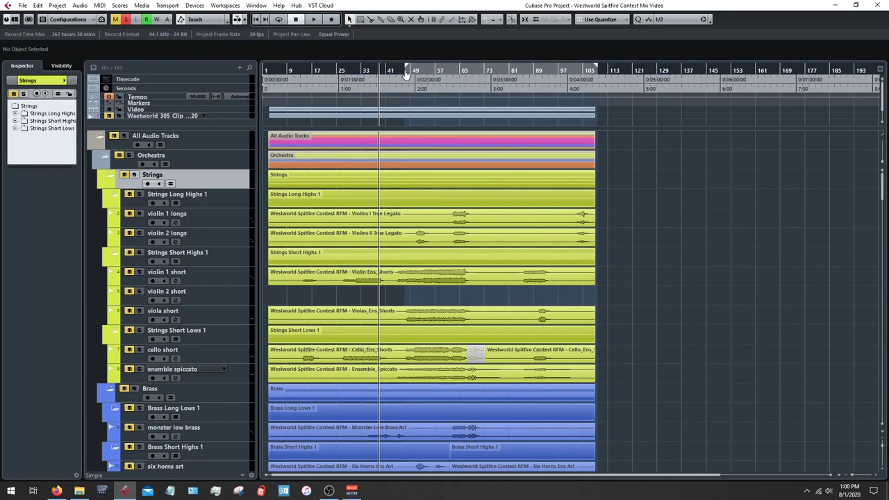
key("F3")
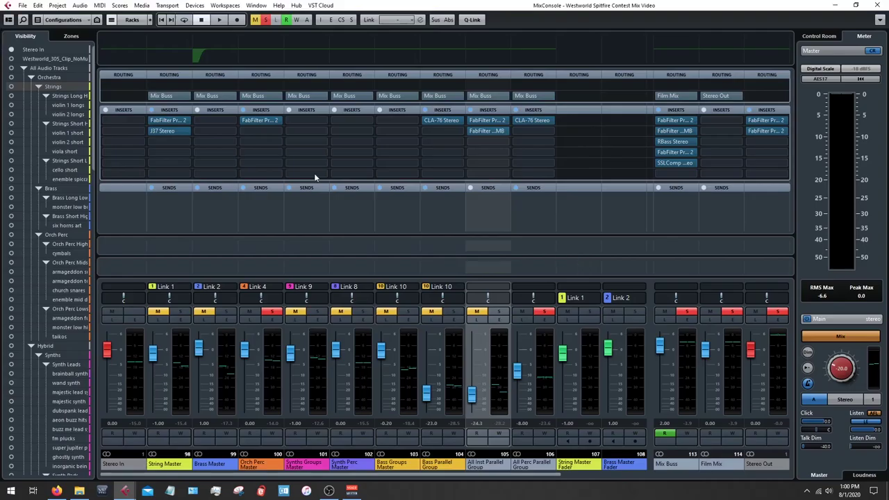
left_click(251, 121)
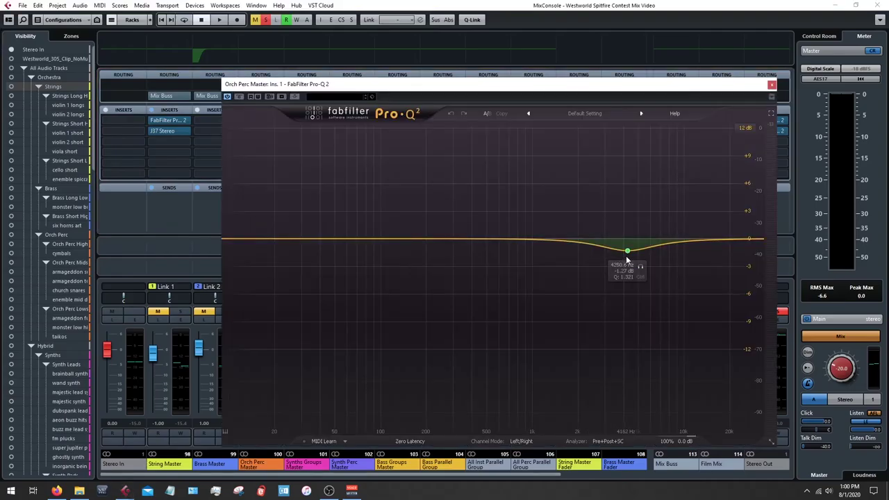
key("F3")
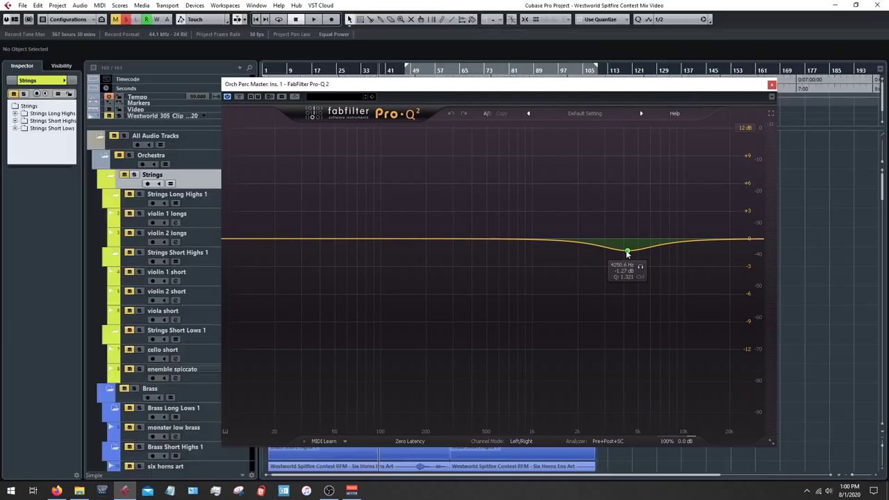
key("F3")
key("space")
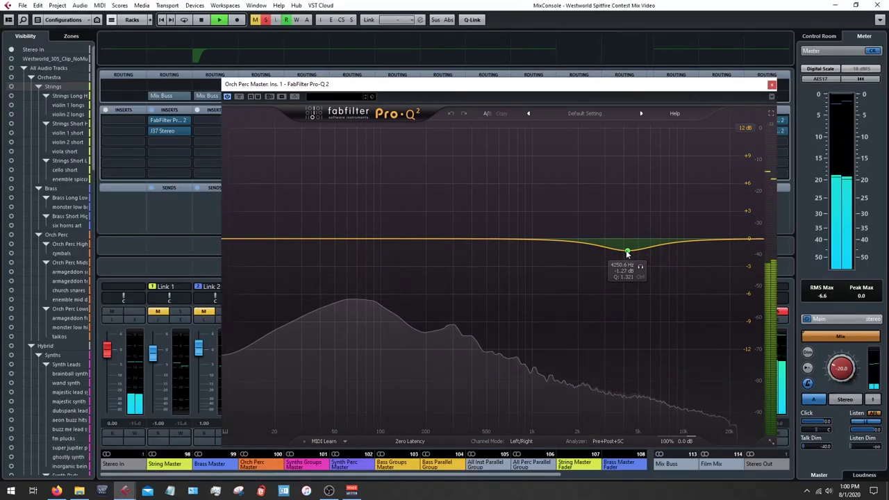
key("space")
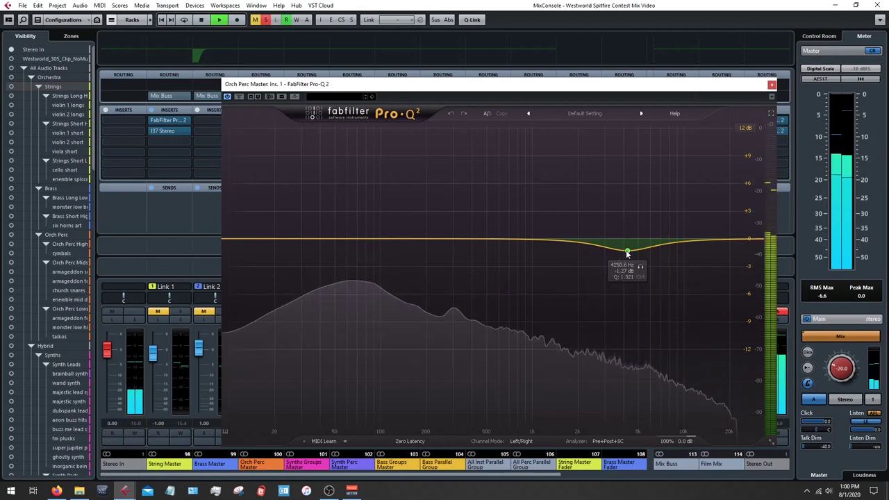
- Close the Pro-Q 2, start playback of the mix, and bring the MixConsole back up
key("F3")
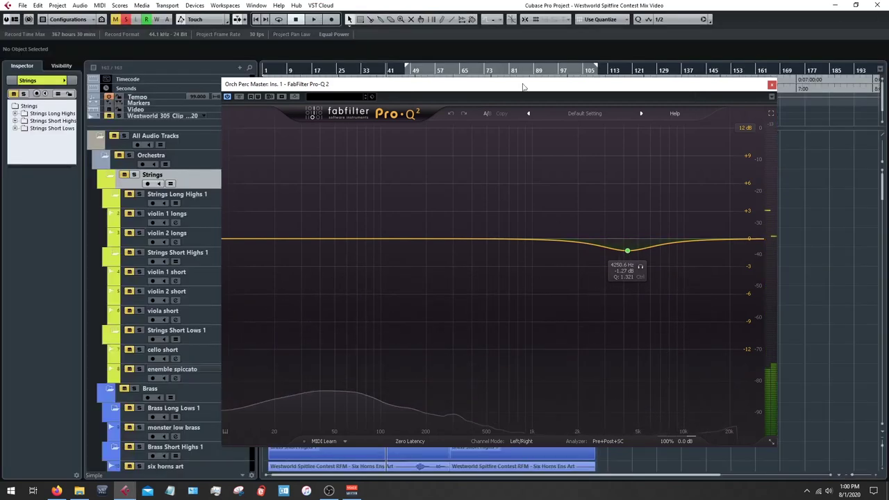
left_click(771, 84)
scroll(429, 183, "down", 10)
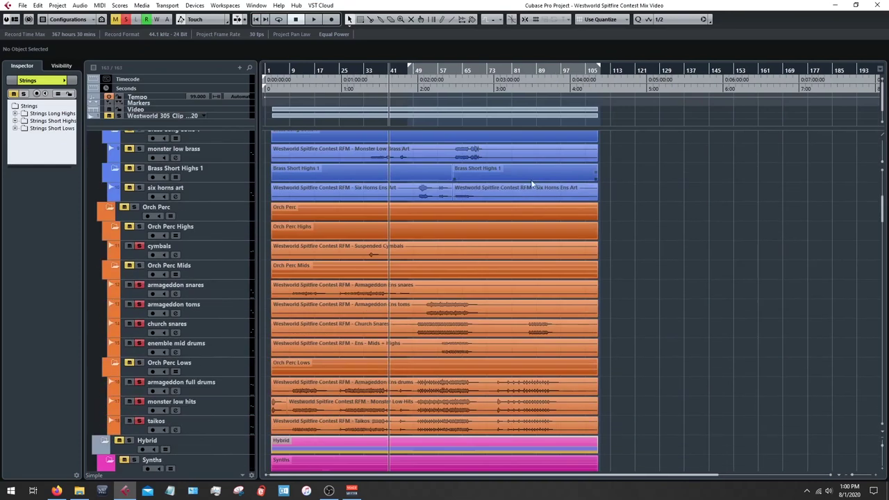
key("space")
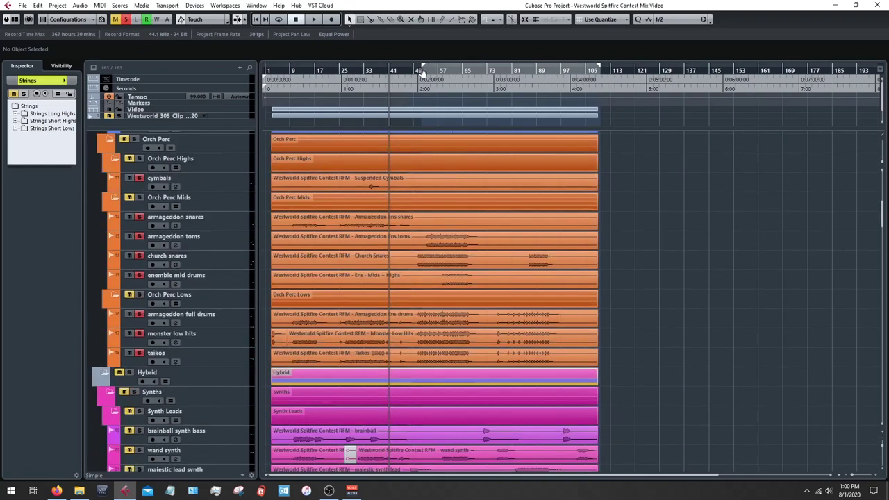
key("F3")
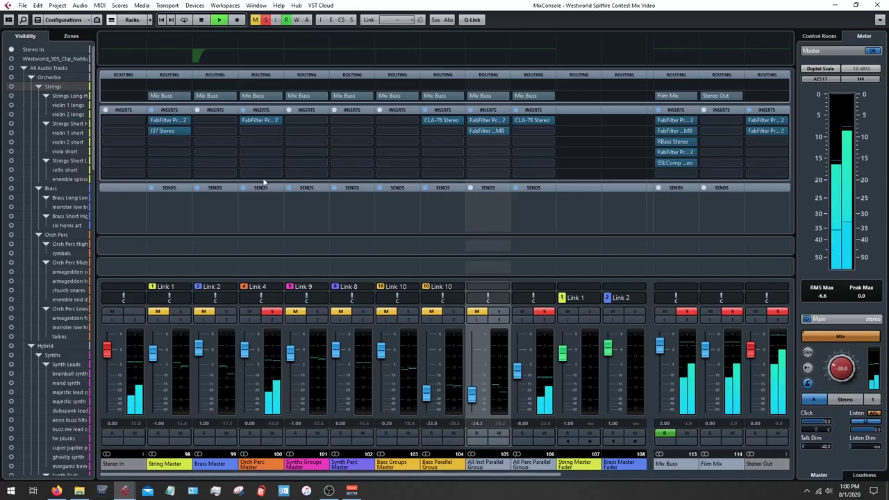
- Open the Orch Perc Master Pro-Q 2 showing -1.27 dB at 4250.6 Hz, Q 1.321, and nudge it up
left_click(260, 120)
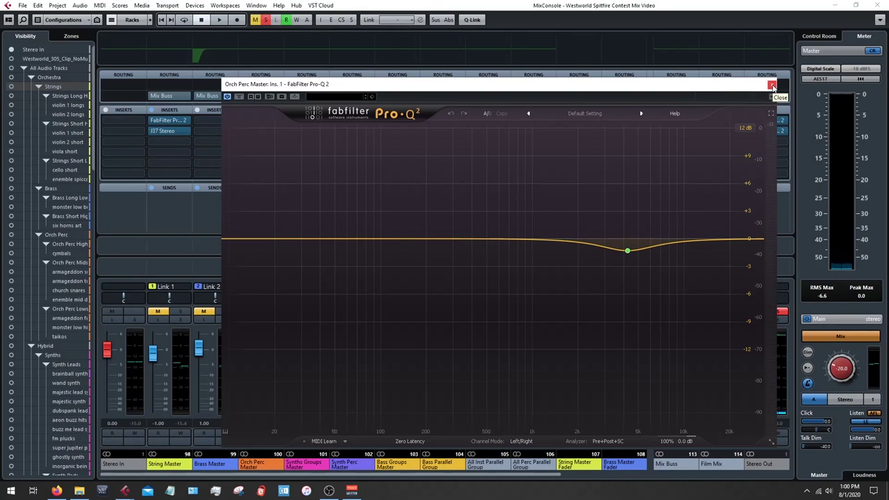
left_click_drag(753, 88, 750, 77)
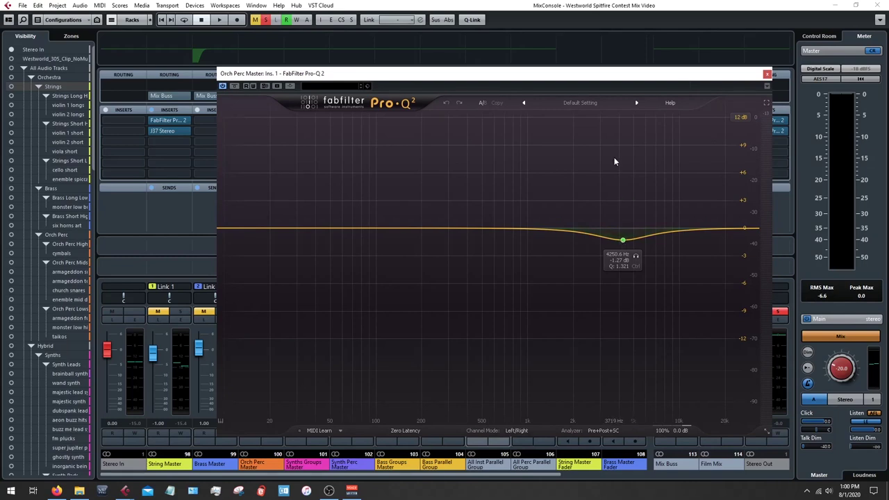
- Add then delete a temporary +6 dB bell at 430 Hz, and close the Orch Perc Master EQ
left_click_drag(453, 230, 470, 170)
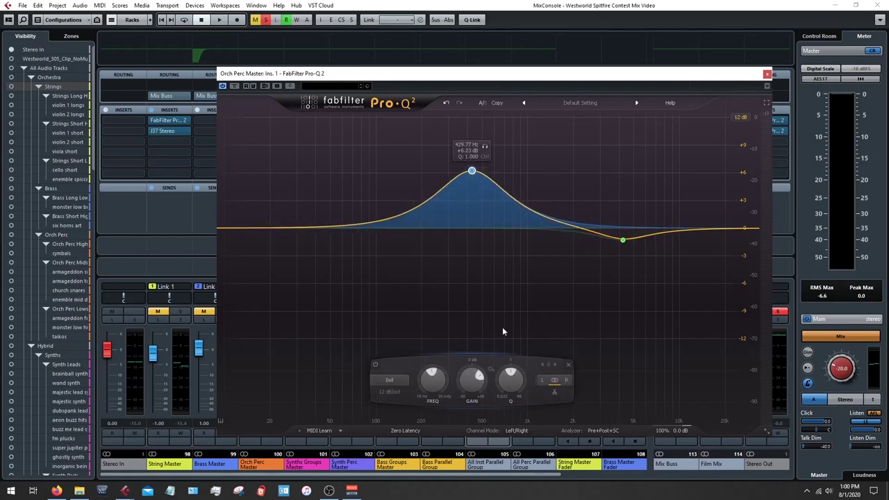
left_click(568, 365)
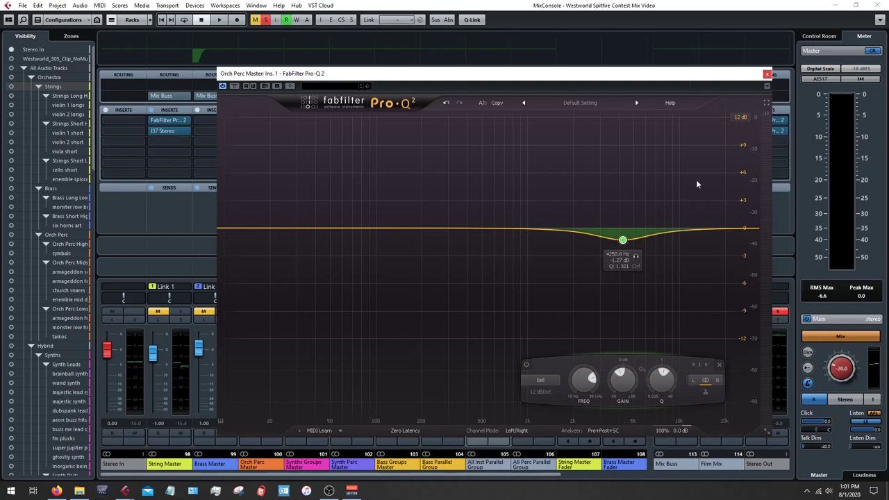
left_click(767, 73)
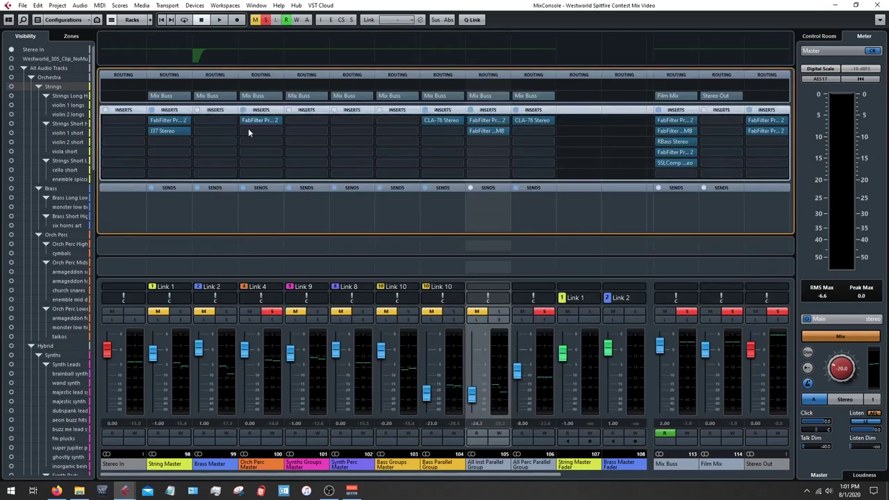
- Play the mix while toggling bypass on the Orch Perc Master Pro-Q 2 insert, then stop
key("space")
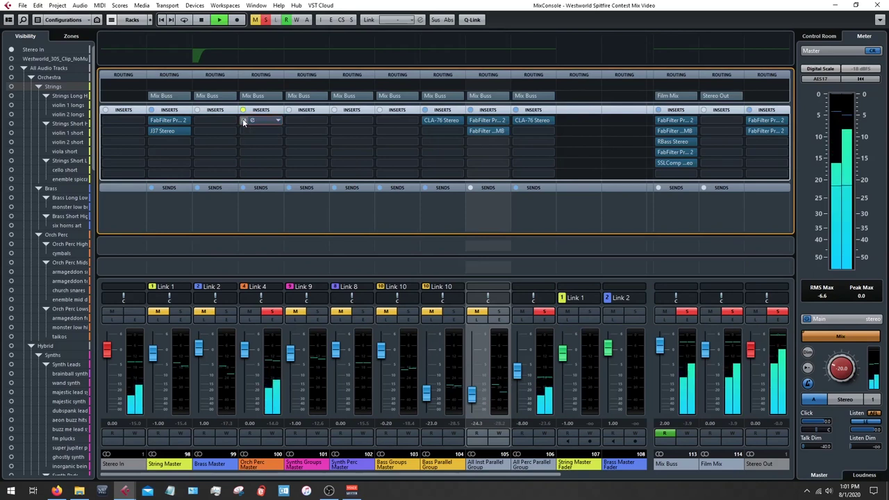
left_click(243, 120)
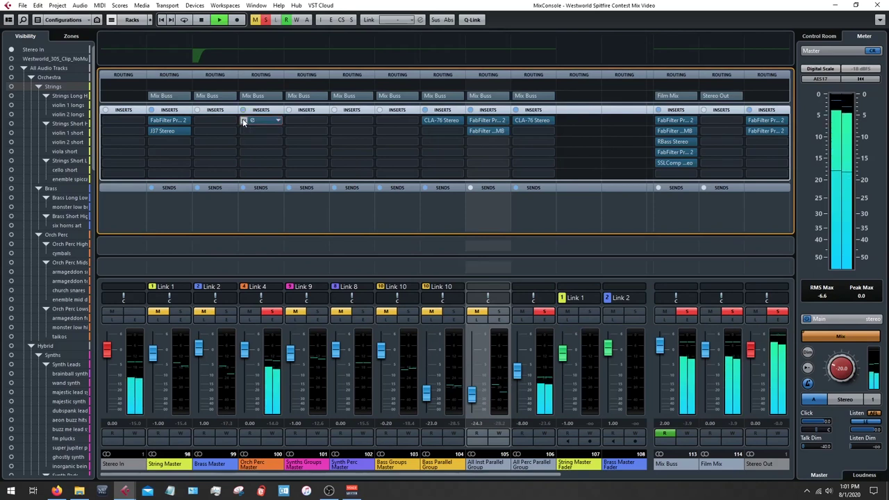
key("space")
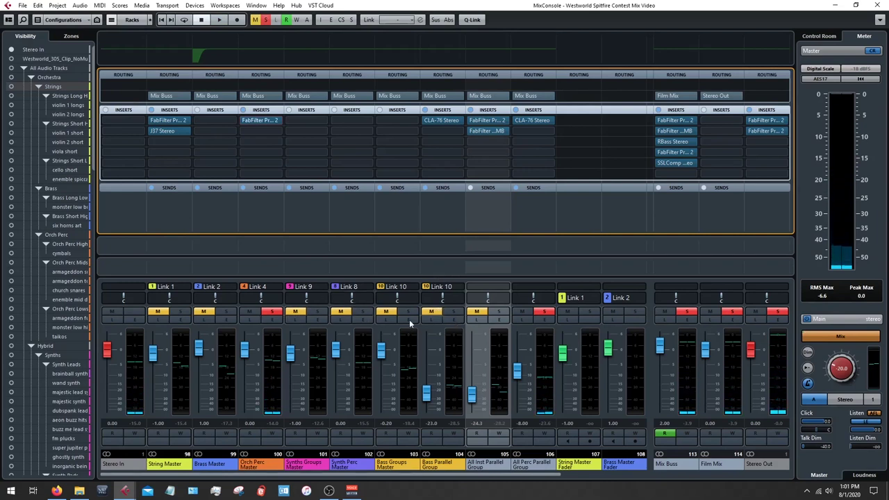
- Solo the Synth Perc Master channel on Link 8, joining the soloed percussion groups
left_click(363, 312)
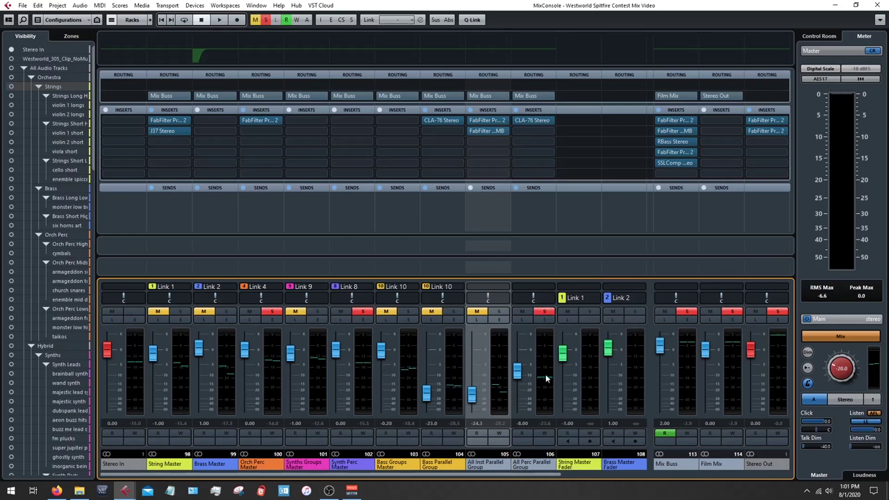
- Open the All Perc Parallel Group's CLA-76 Stereo on insert 1 and play a short pass to hear it
double_click(532, 120)
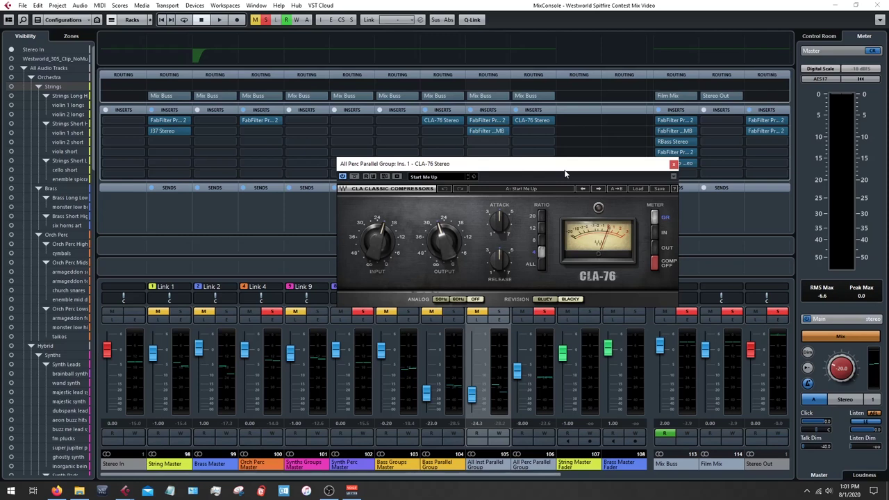
key("space")
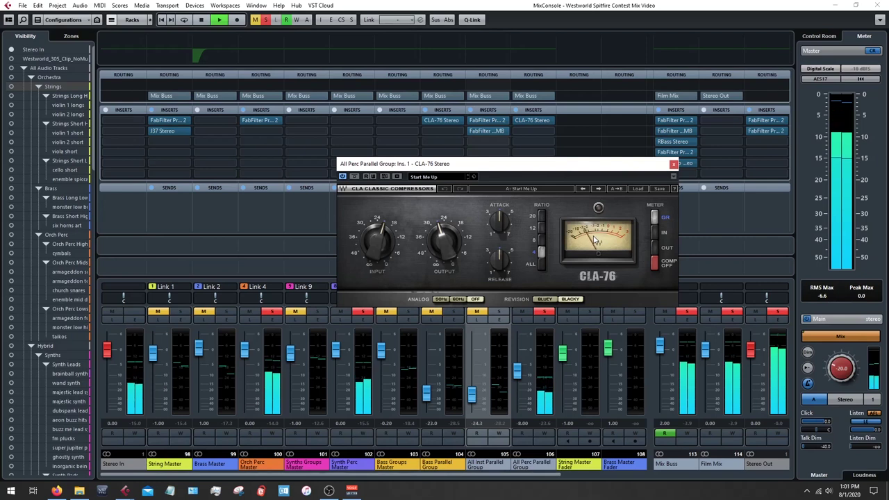
key("space")
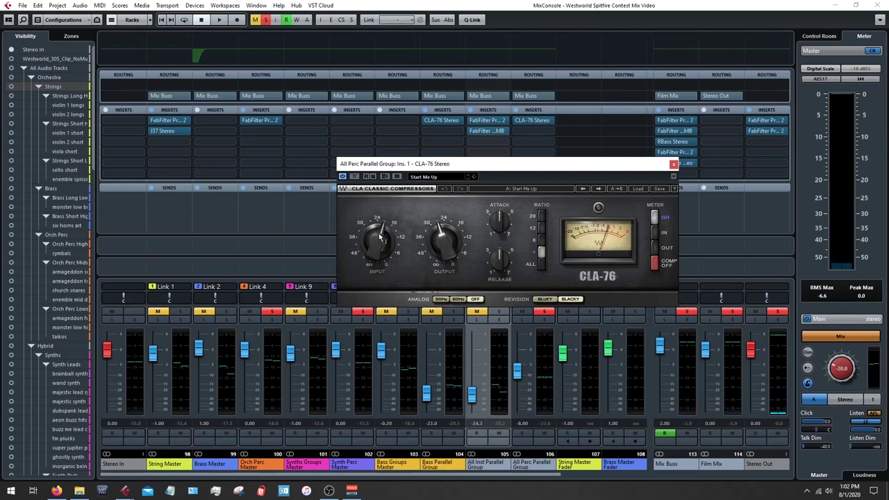
mouse_move(378, 240)
- Close the CLA-76 and compare the All Perc Parallel Group muted versus unmuted during playback
left_click(673, 165)
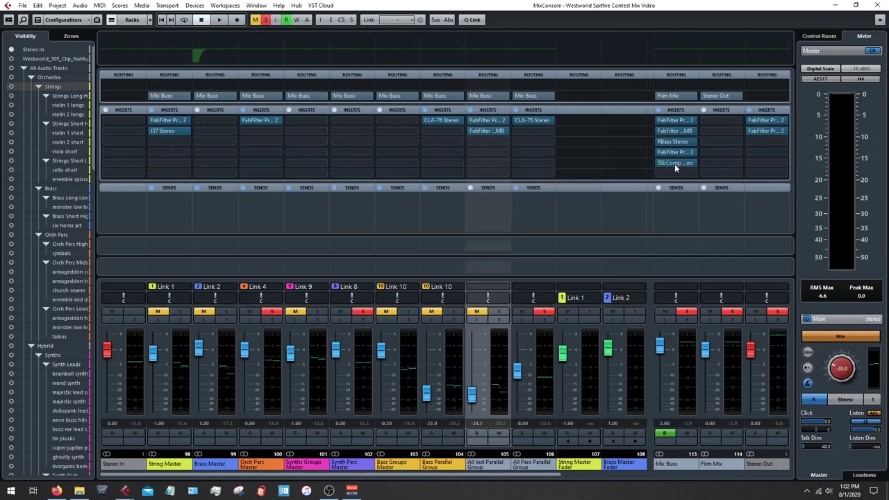
left_click(520, 314)
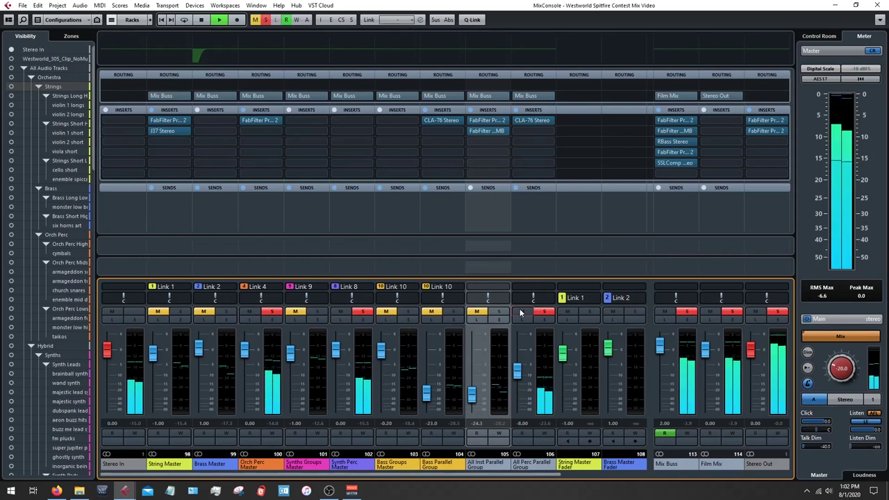
left_click(521, 312)
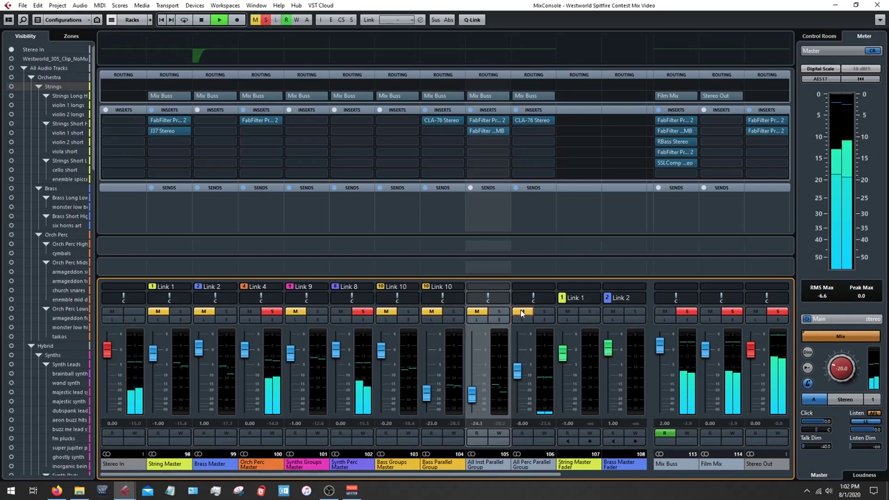
left_click(521, 312)
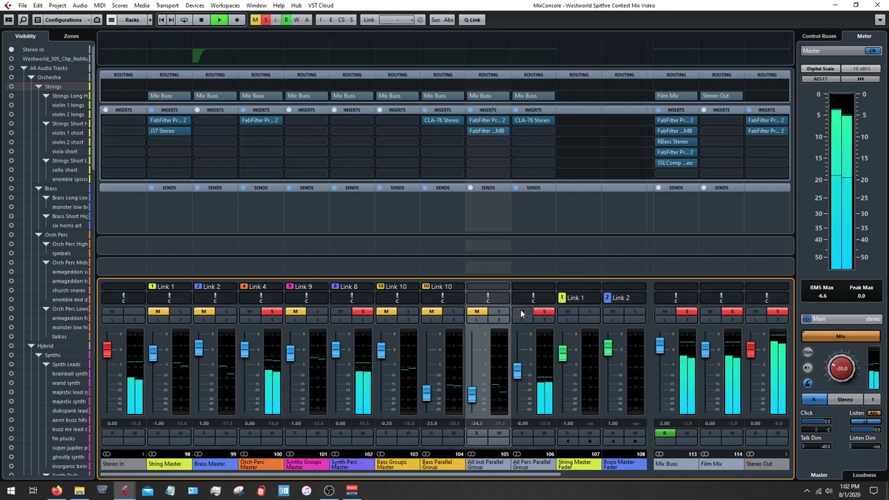
left_click(521, 312)
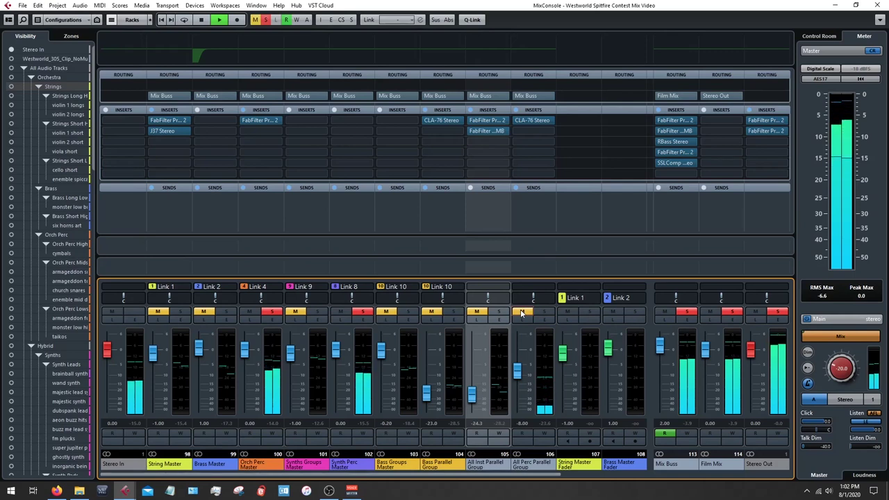
left_click(521, 313)
key("space")
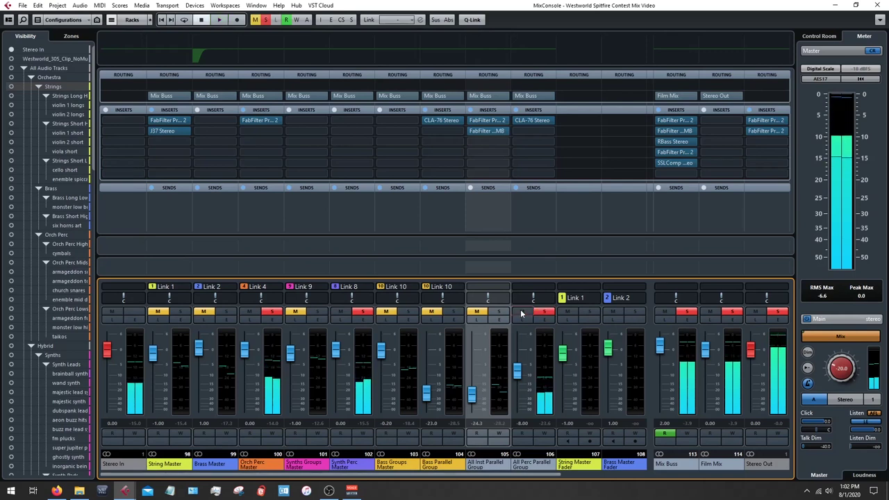
- Clear all mutes and solos, repeat the All Perc Parallel mute comparison, then solo Bass Groups Master
key("alt+m")
key("alt+s")
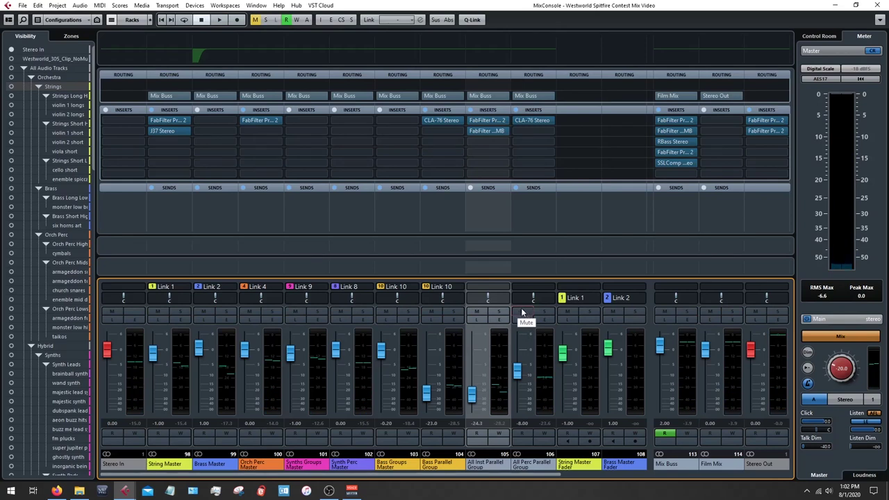
key("space")
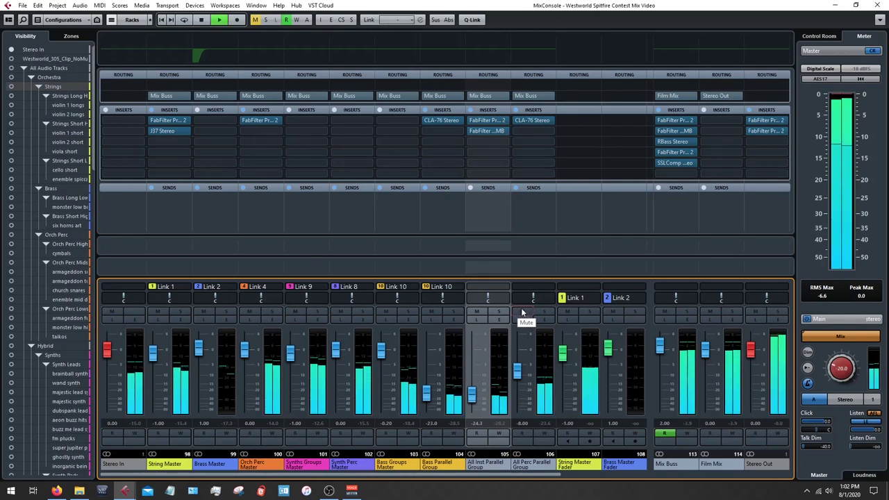
left_click(523, 312)
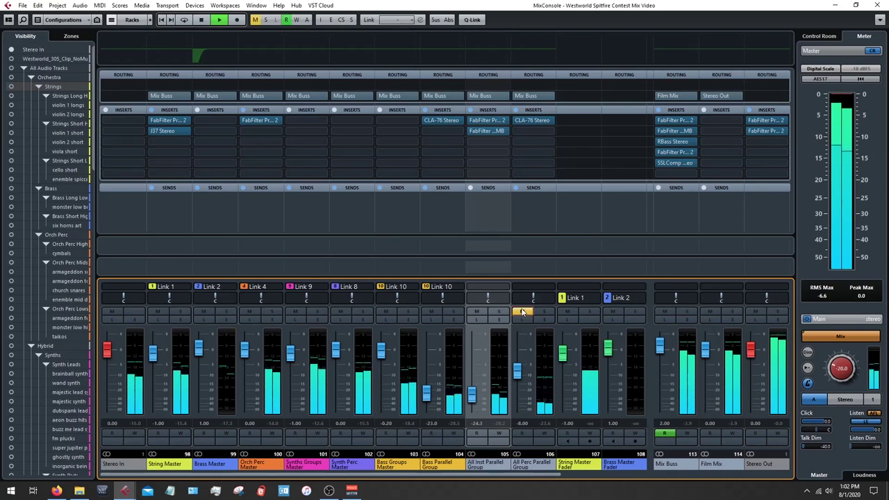
left_click(522, 312)
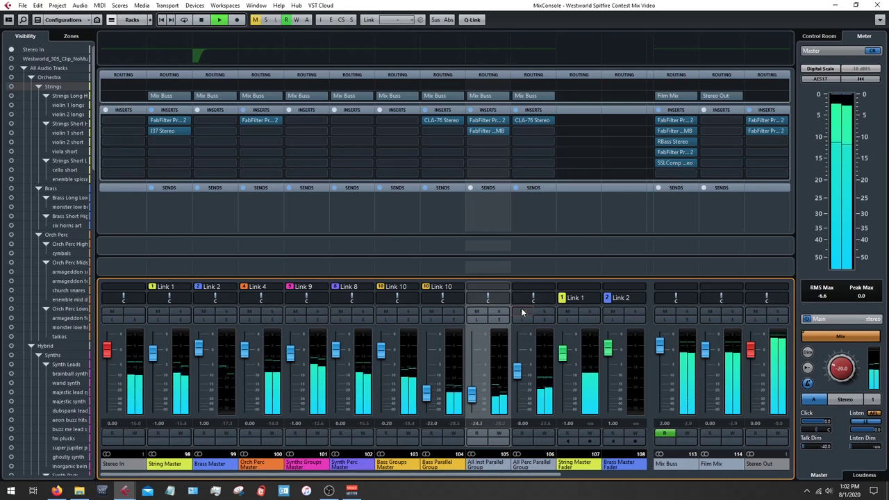
key("space")
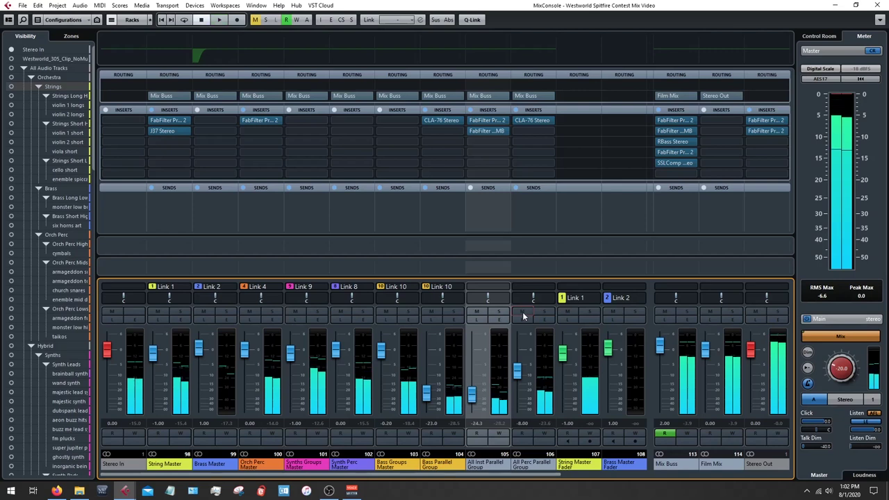
left_click(410, 313)
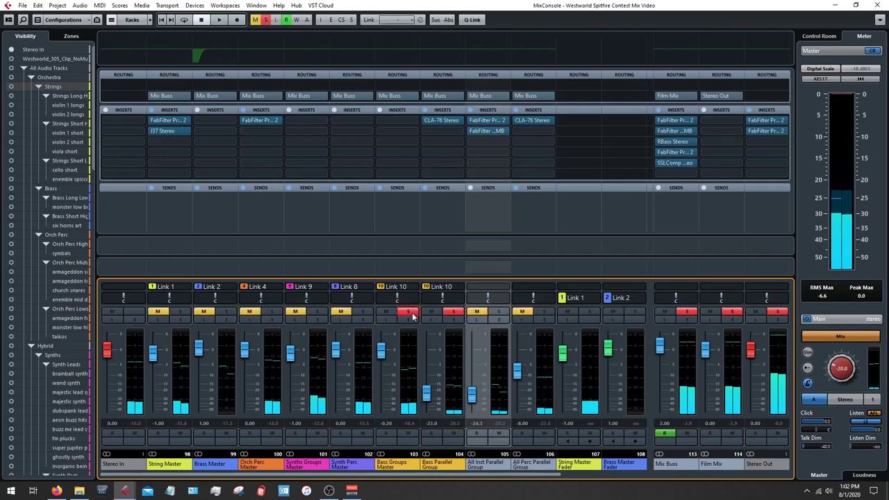
- Open the Bass Parallel Group's CLA-76, closing the All Perc Parallel Group compressor opened alongside it
left_click(442, 121)
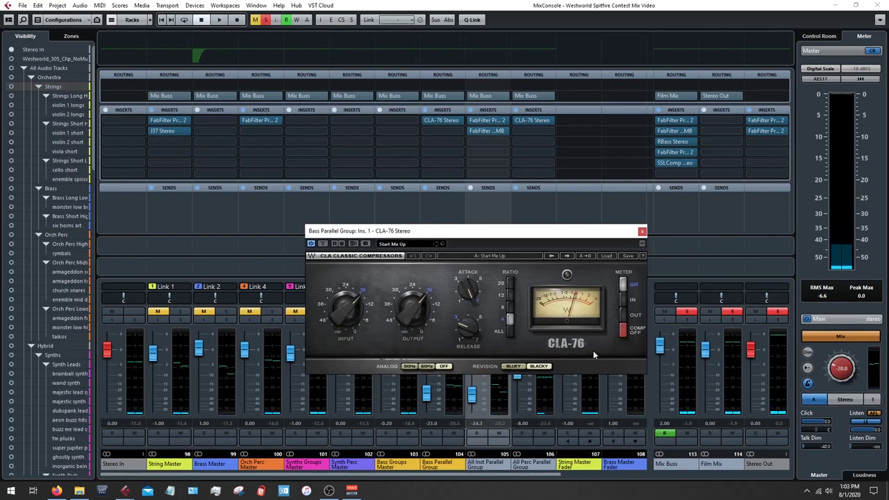
left_click(530, 121)
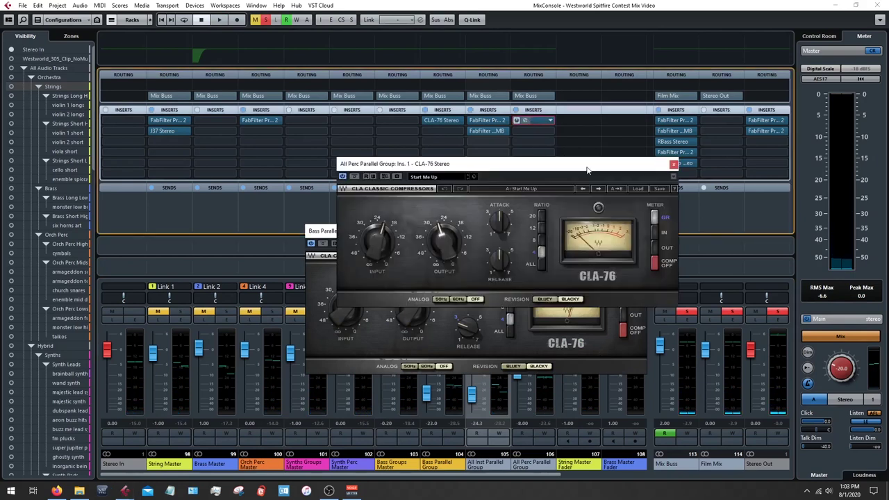
left_click(673, 164)
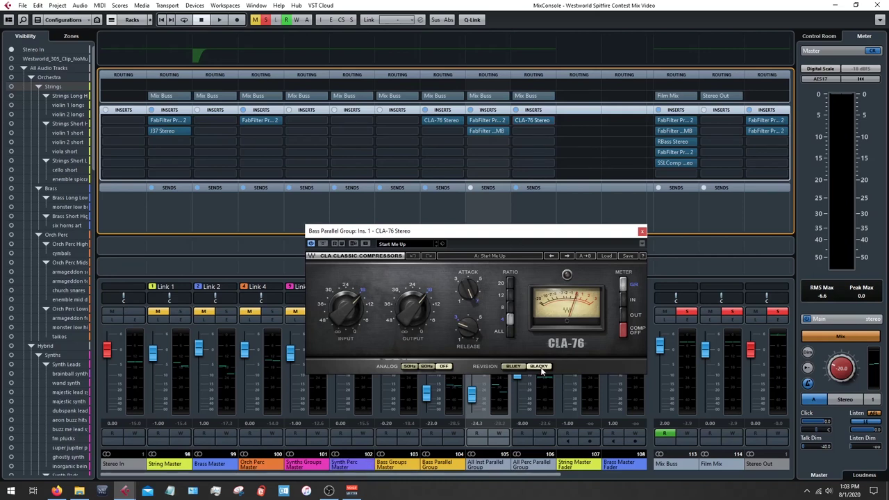
- Move the CLA-76 window above the mixer channels and briefly play the mix through it
left_click_drag(538, 230, 527, 178)
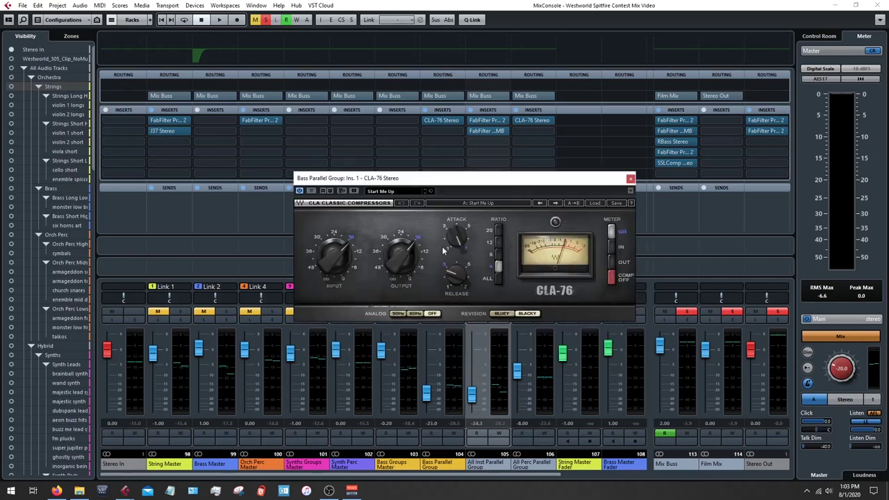
left_click_drag(452, 184, 454, 166)
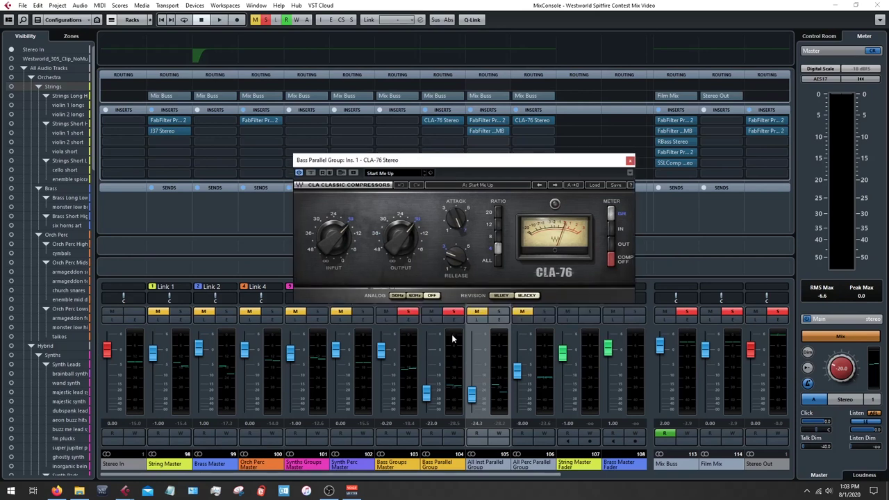
key("space")
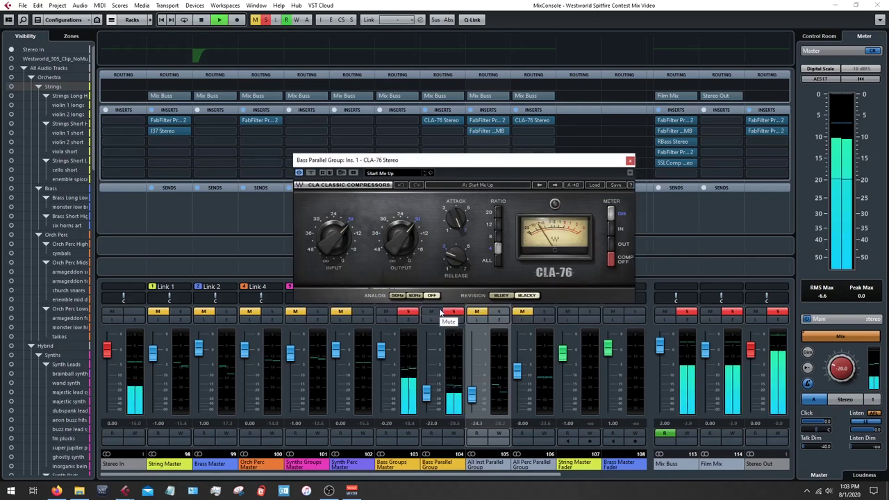
key("space")
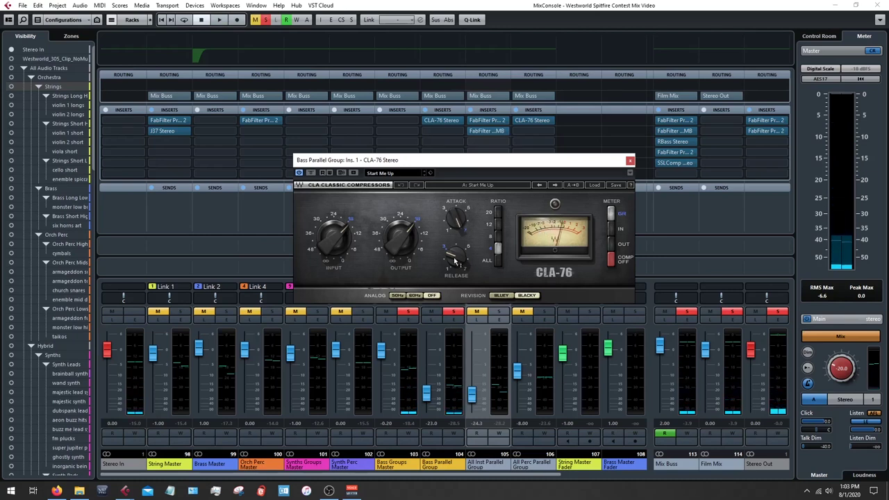
mouse_move(450, 261)
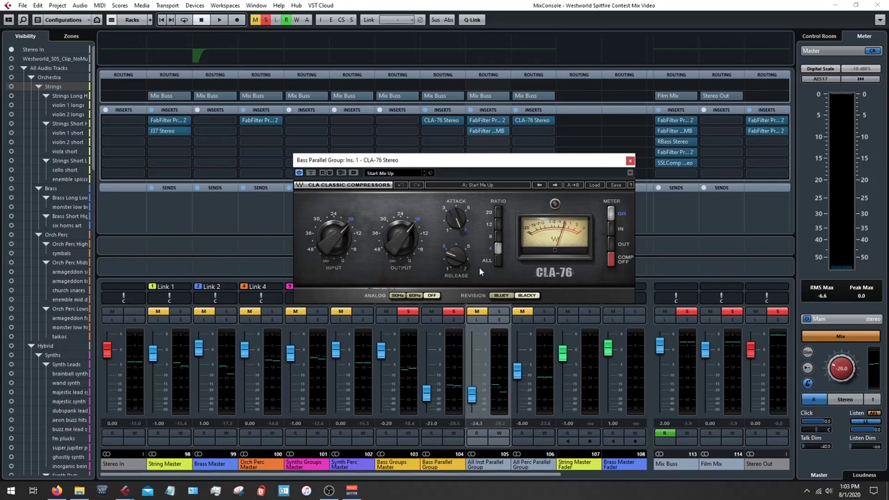
key("F3")
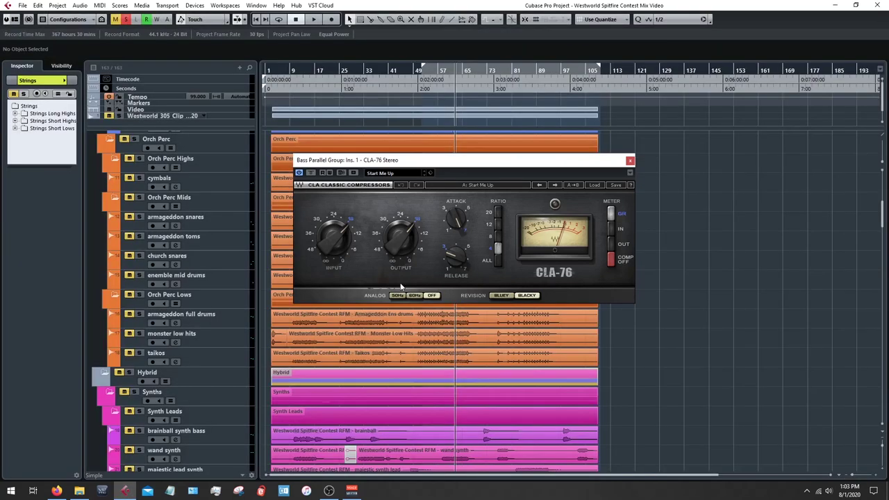
scroll(354, 365, "down", 5)
scroll(356, 363, "down", 8)
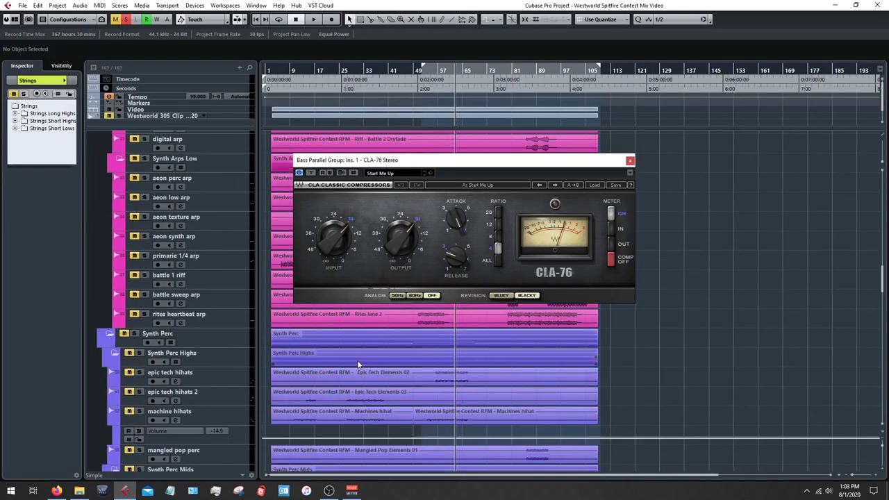
scroll(358, 364, "down", 5)
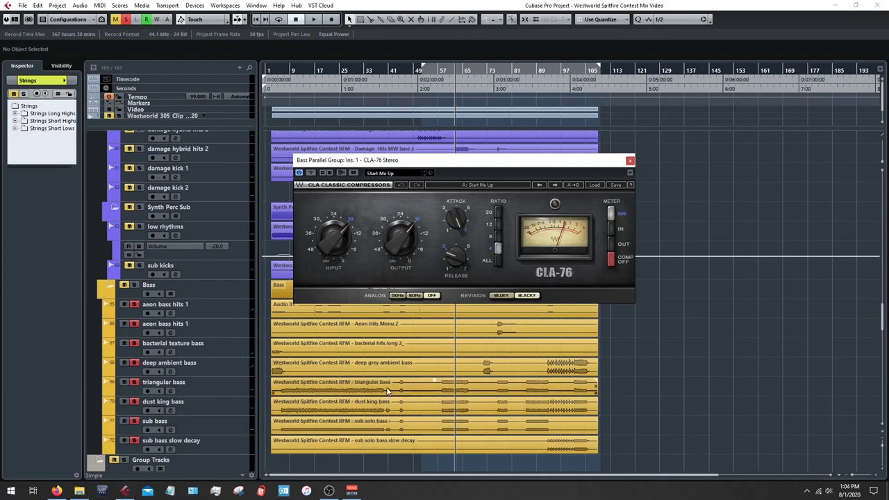
key("F3")
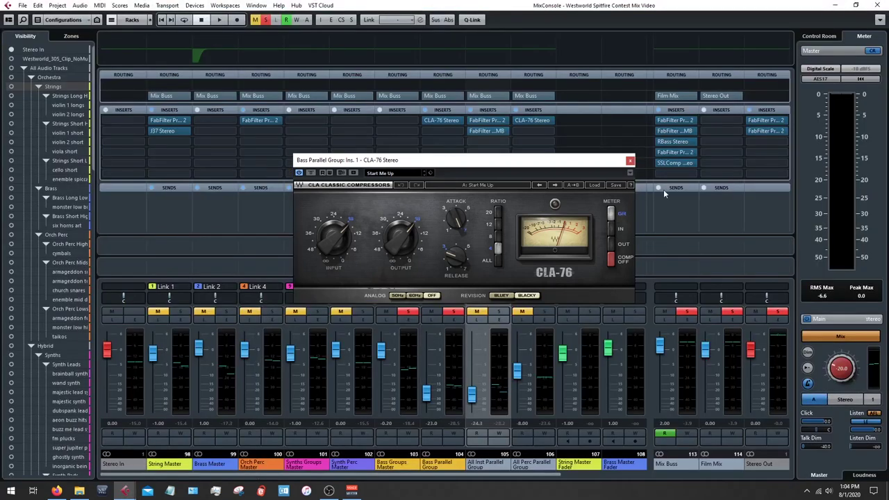
- Close the CLA-76, toggle the Bass Parallel Group mute, clear all solos, and show the arrangement
left_click(630, 161)
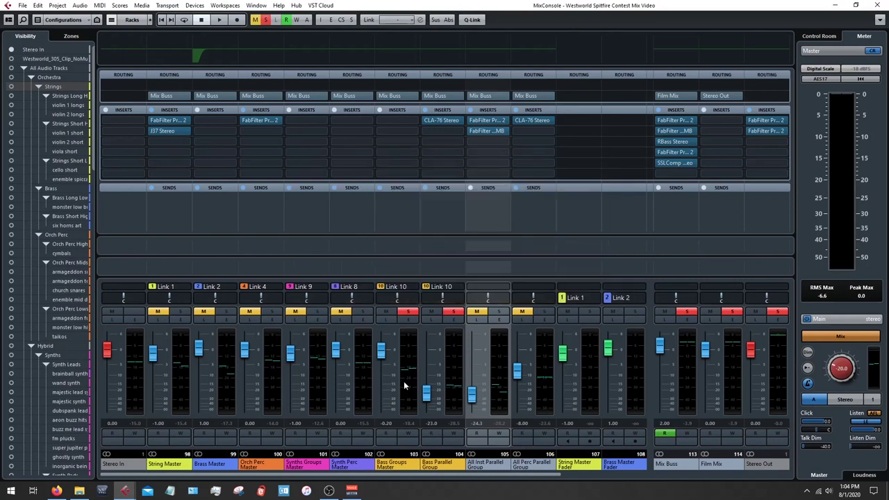
left_click(433, 311)
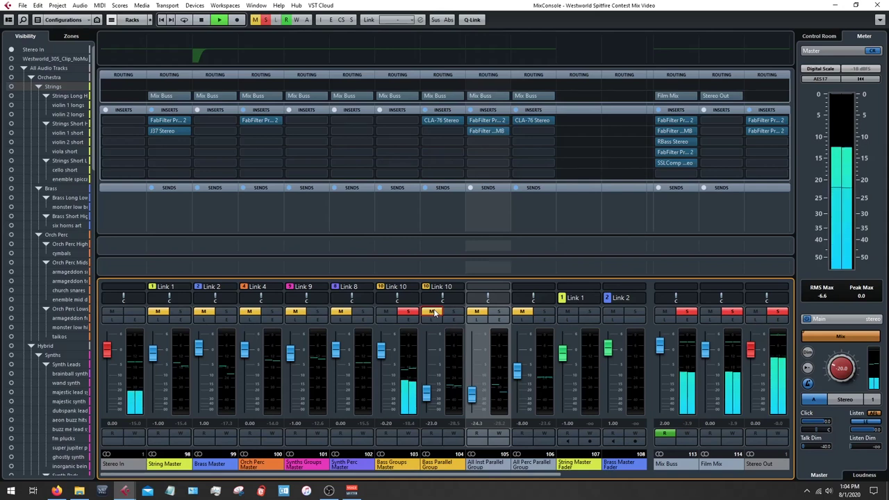
left_click(433, 312)
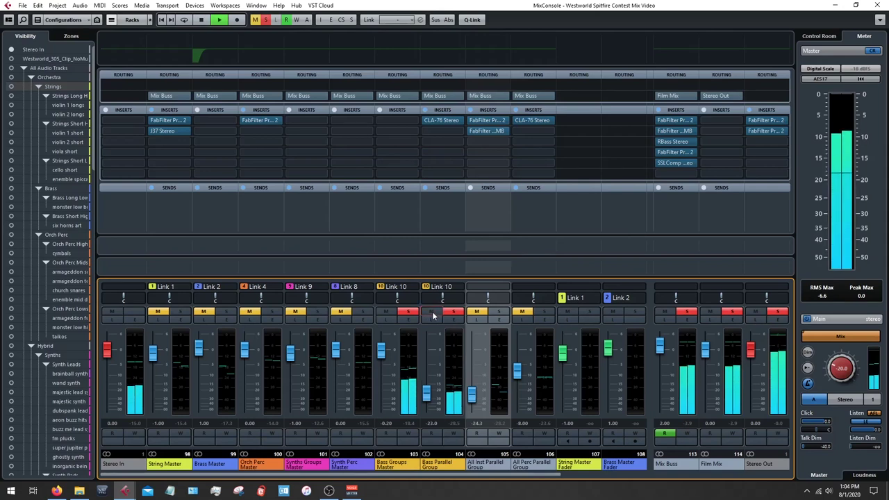
left_click(266, 19)
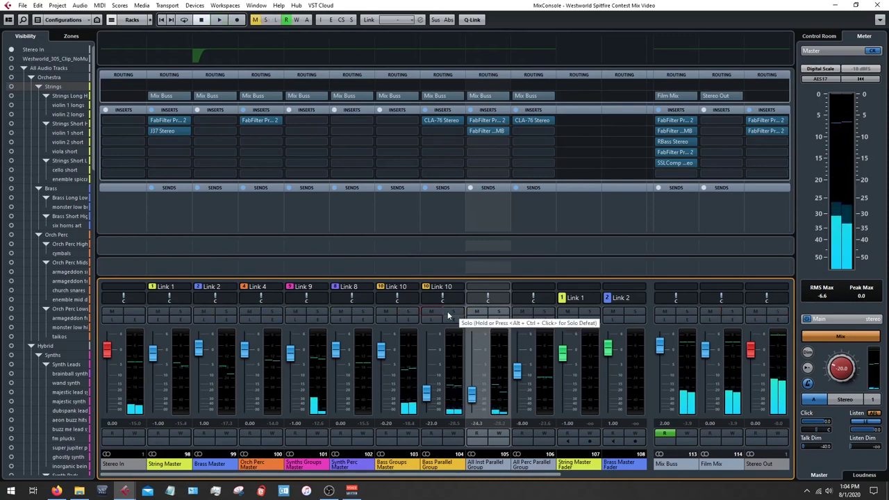
key("F3")
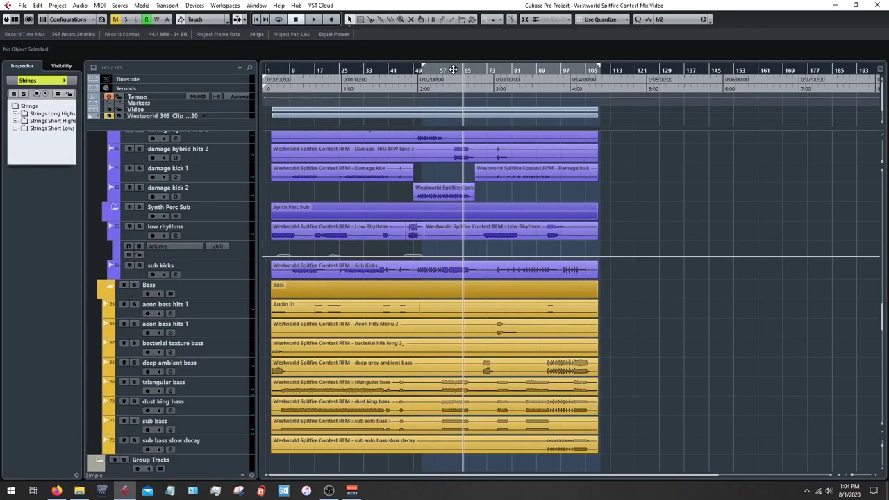
- Back in the MixConsole, play the mix while muting and unmuting the Bass Parallel Group
key("F3")
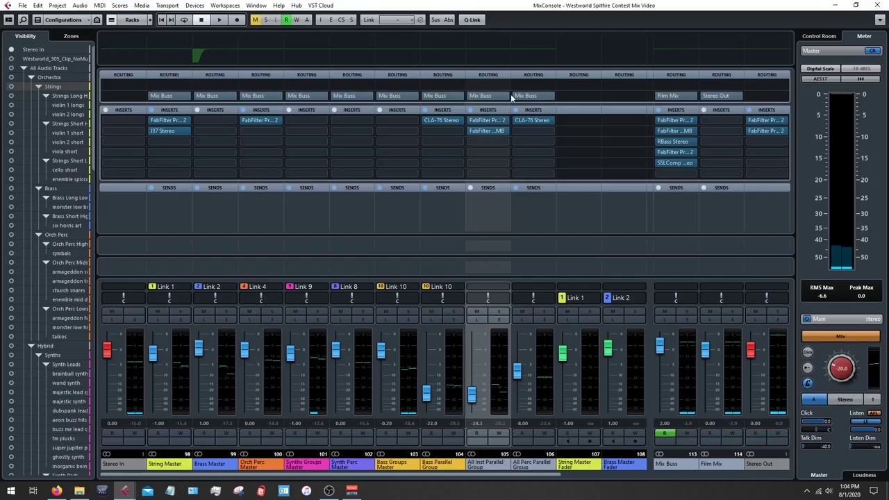
key("space")
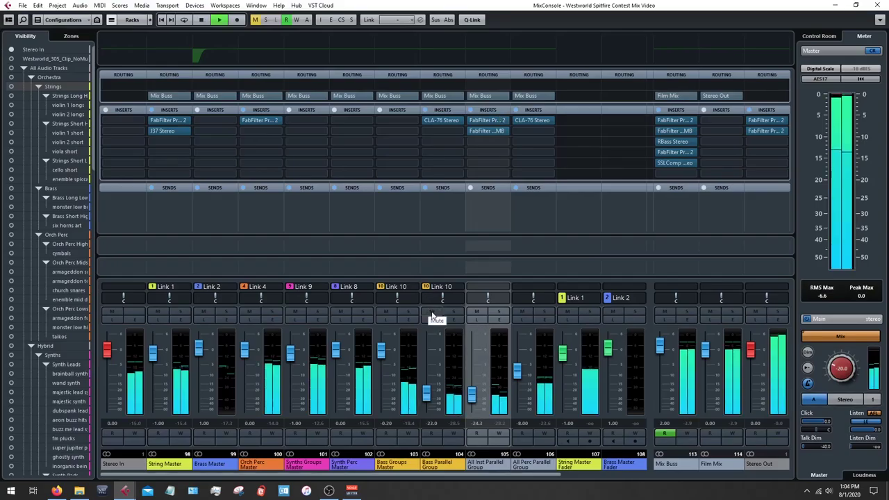
left_click(432, 312)
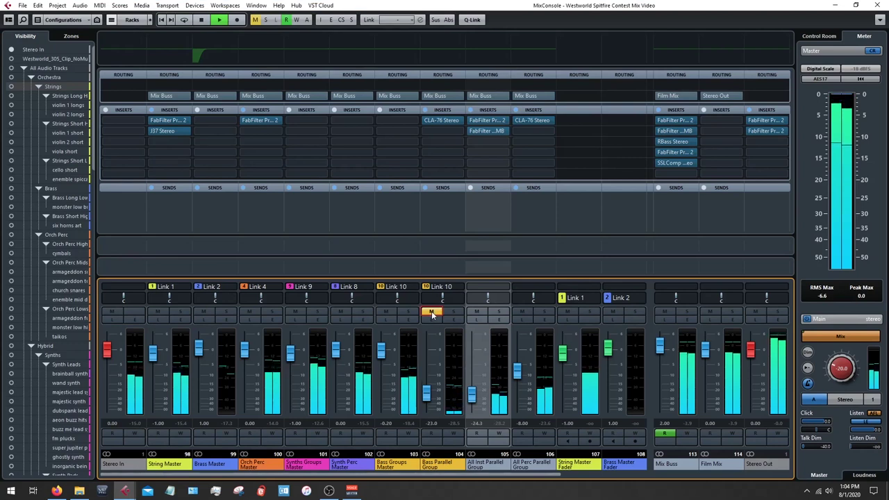
left_click(431, 312)
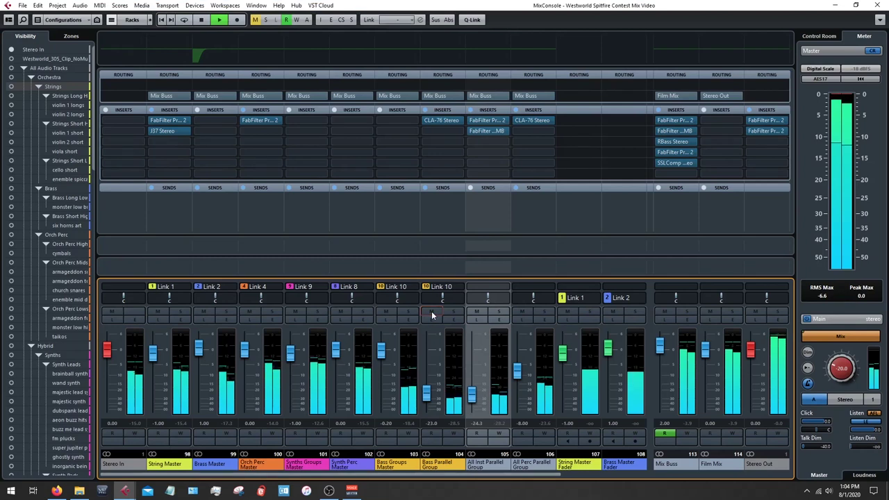
key("space")
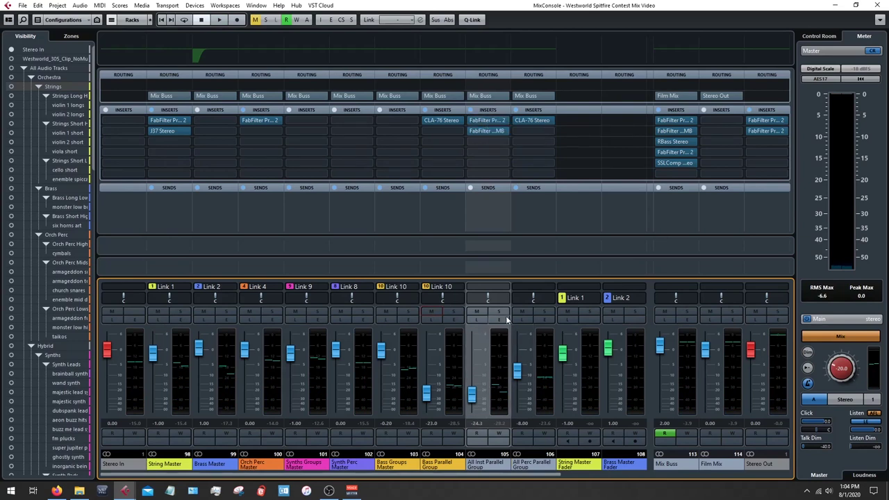
- Select the Synths, Brass and String Master channels, soloing and un-soloing String Master twice
left_click(304, 465)
left_click(212, 464)
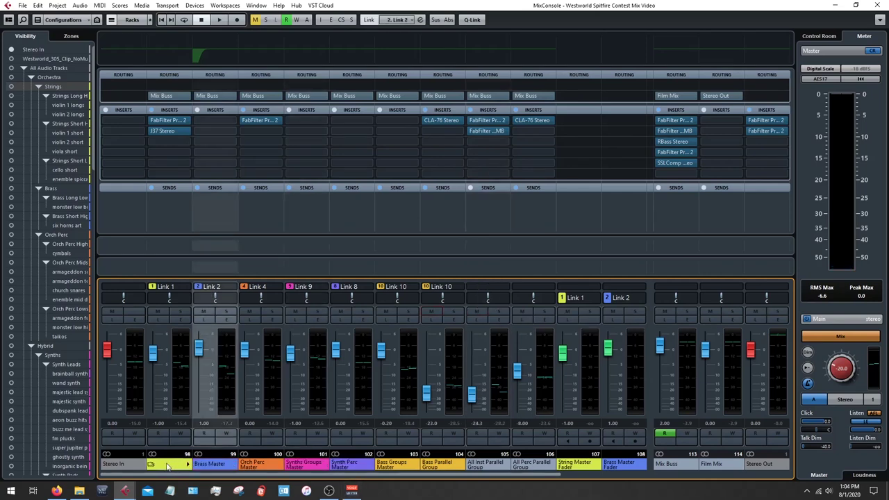
left_click(167, 467)
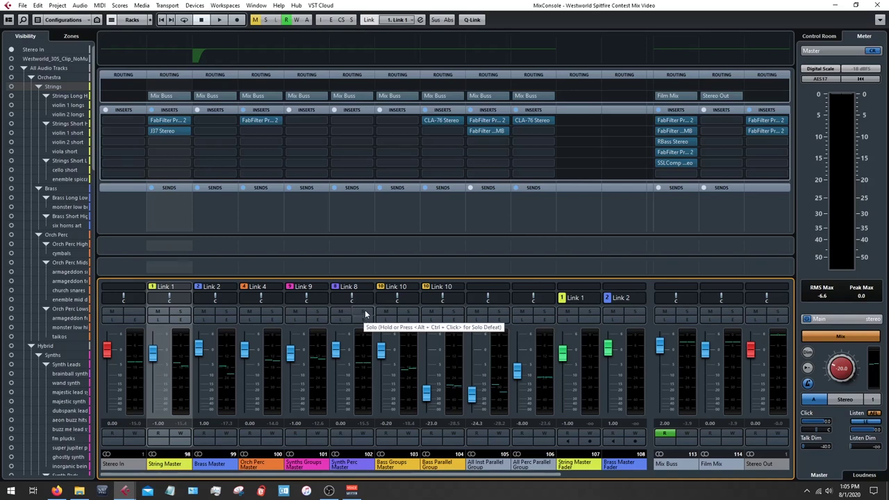
left_click(180, 312)
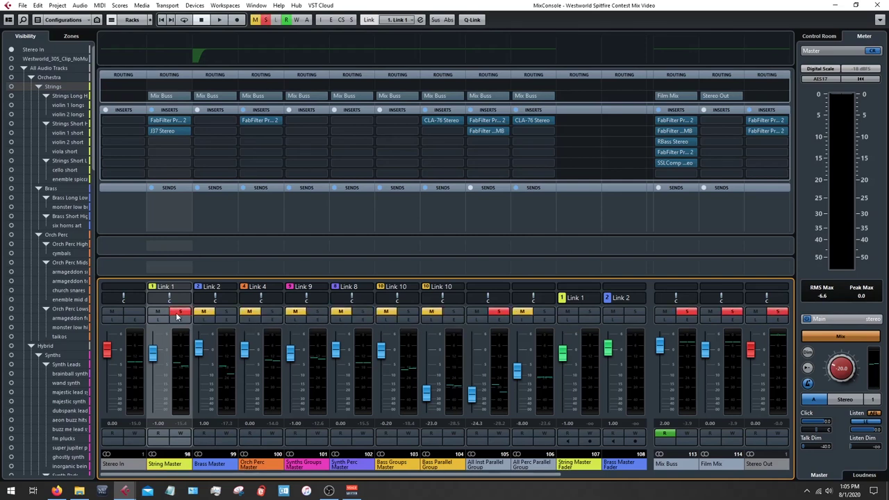
left_click(179, 314)
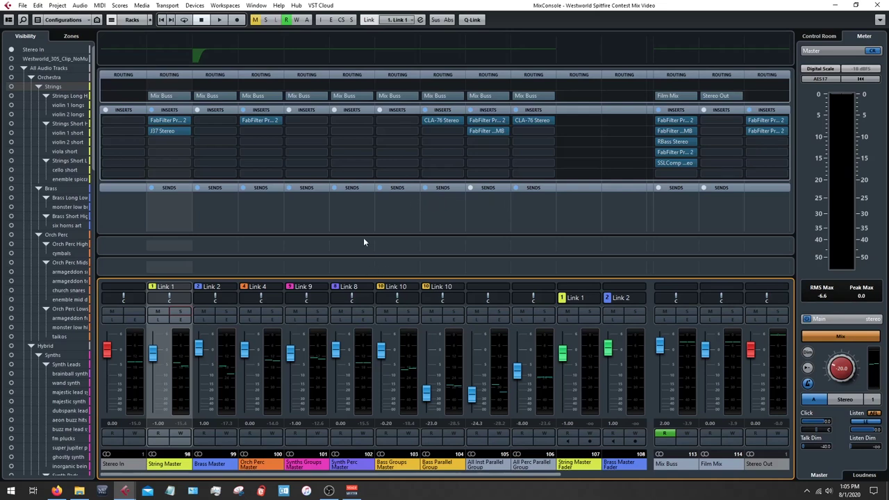
left_click(179, 312)
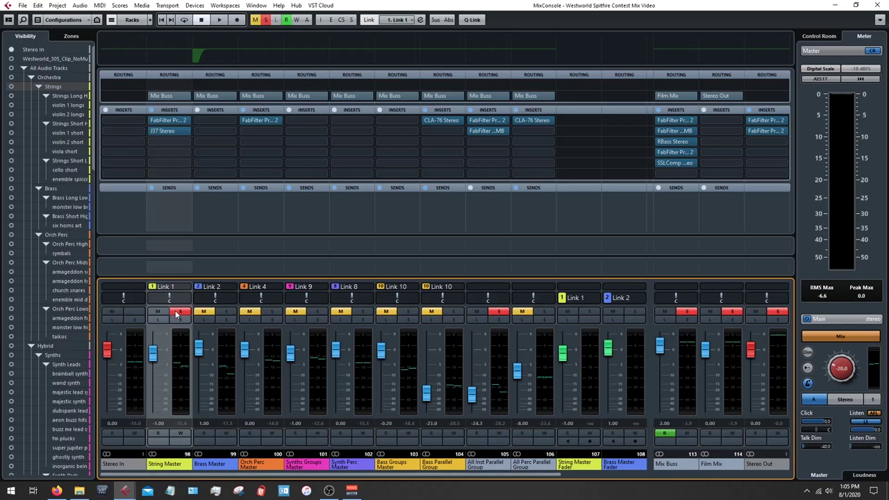
left_click(178, 313)
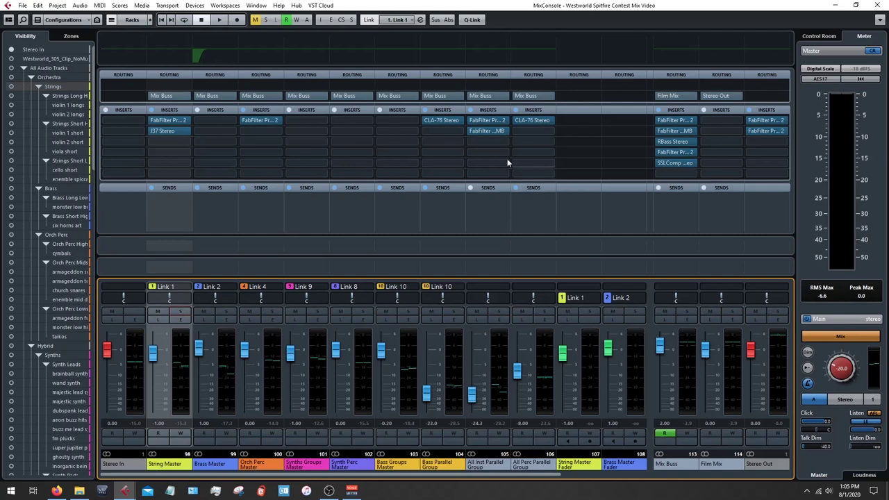
left_click(486, 121)
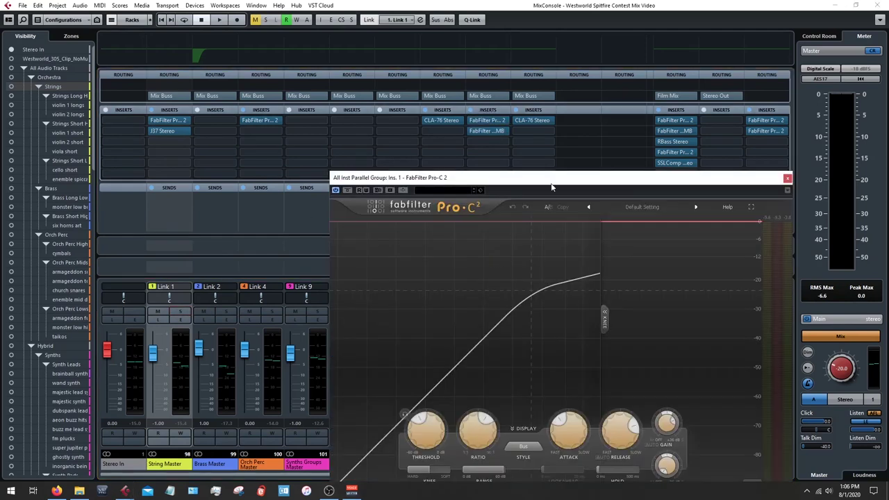
- Move the All Inst Parallel Group's Pro-C 2 window up, select that channel, and close the editor
left_click_drag(552, 187, 483, 91)
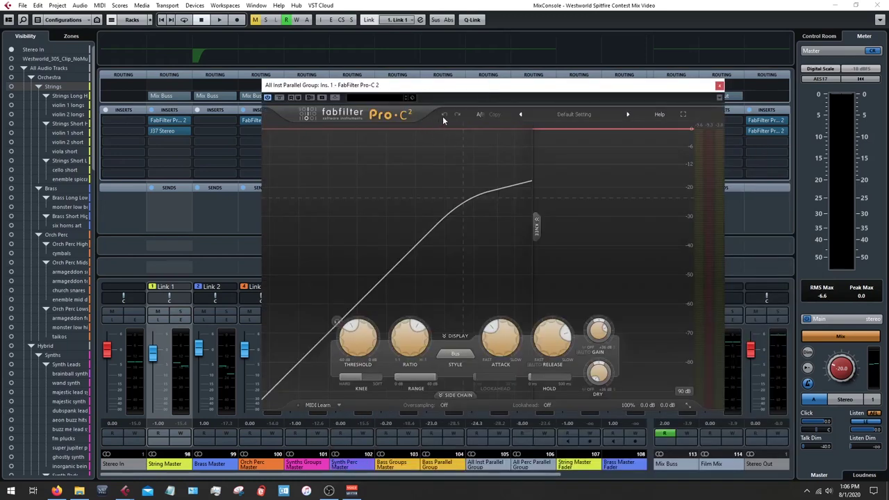
left_click(490, 468)
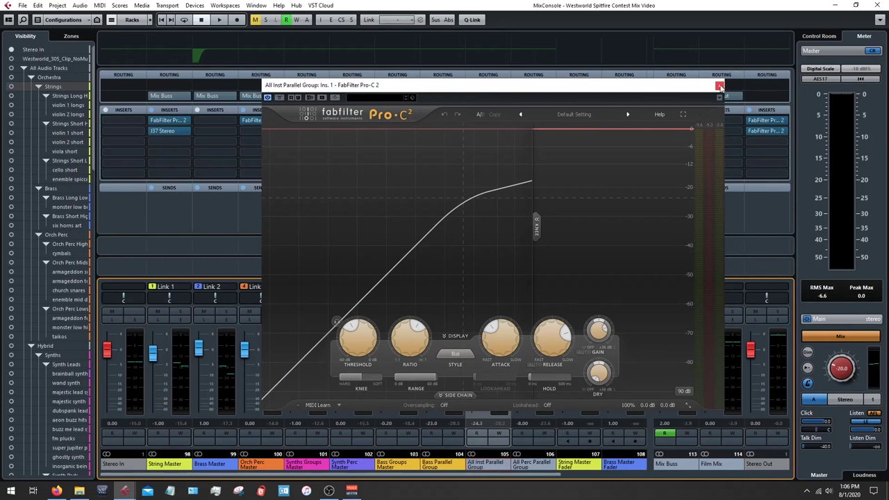
left_click(720, 87)
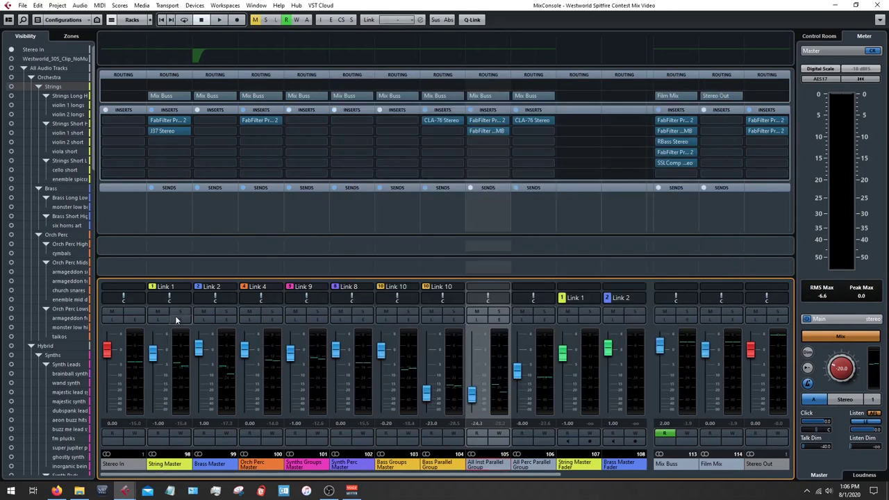
- Solo the String, Brass and Synths Groups Masters and audition them through the Pro-C 2, then close it
left_click(180, 312)
left_click(225, 312)
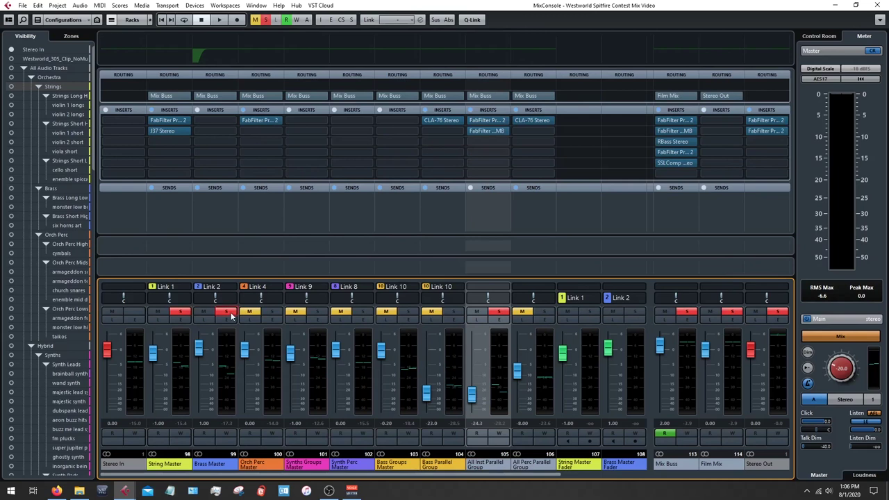
left_click(317, 311)
left_click(487, 120)
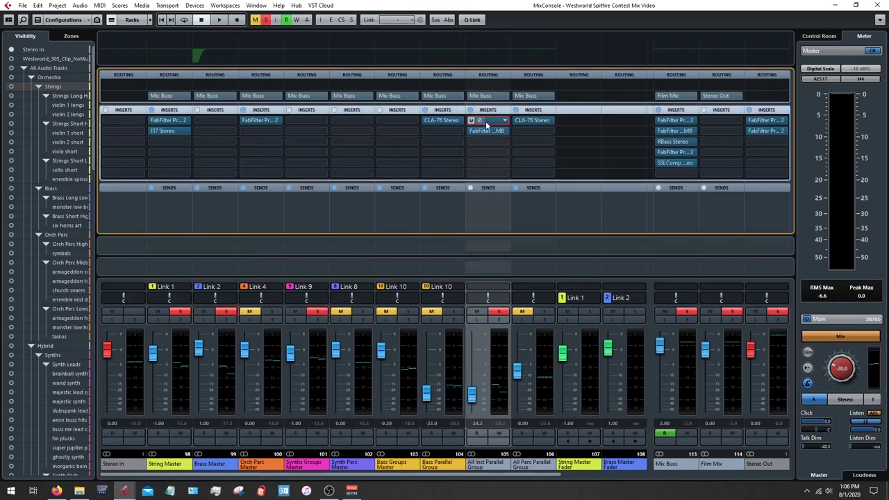
key("space")
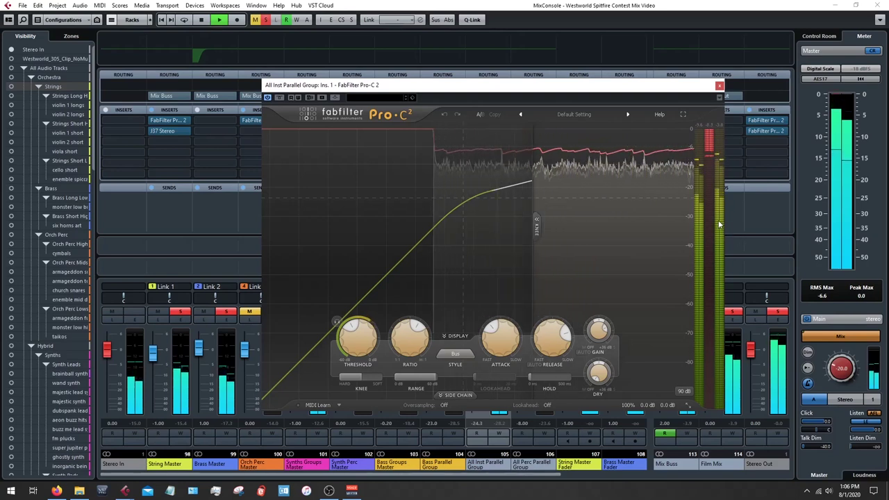
key("space")
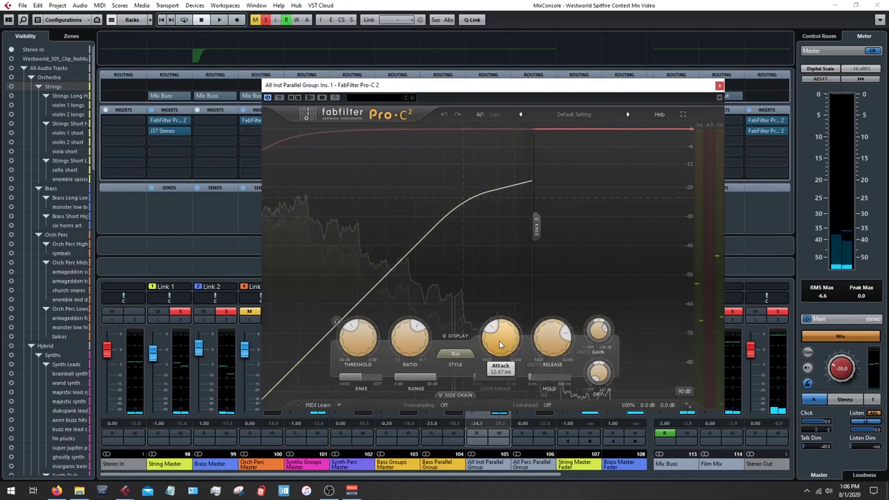
mouse_move(557, 349)
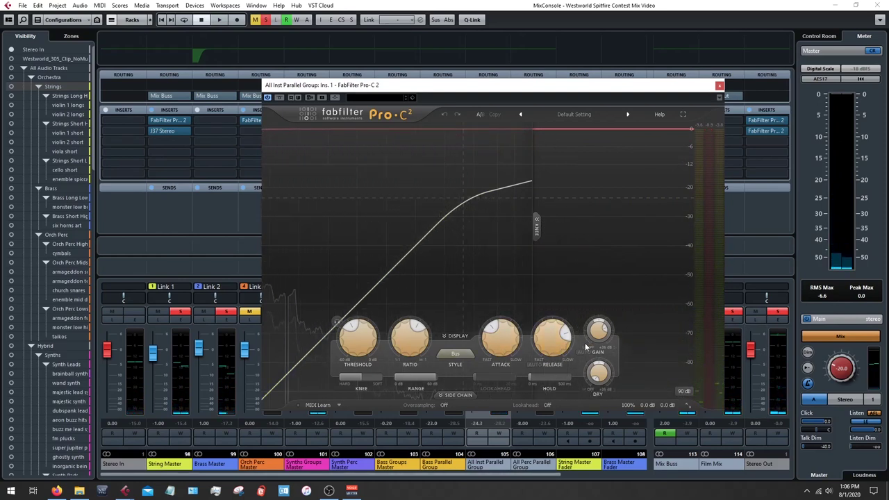
left_click(719, 85)
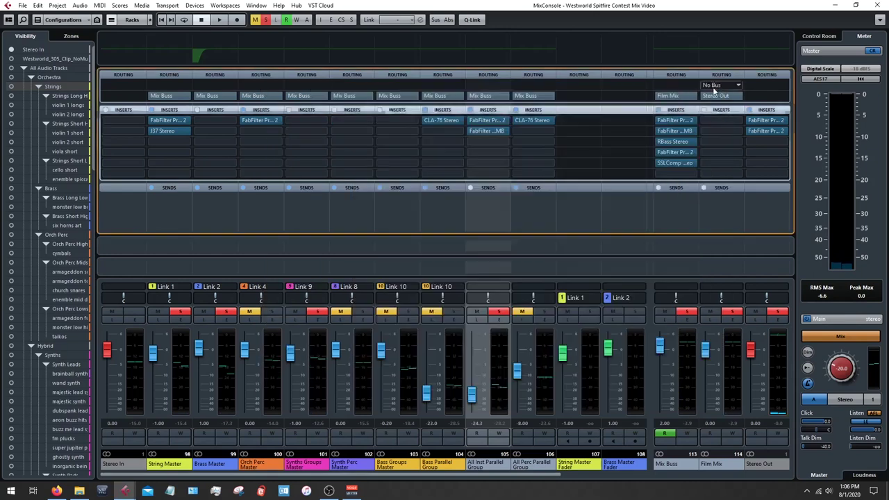
left_click(489, 132)
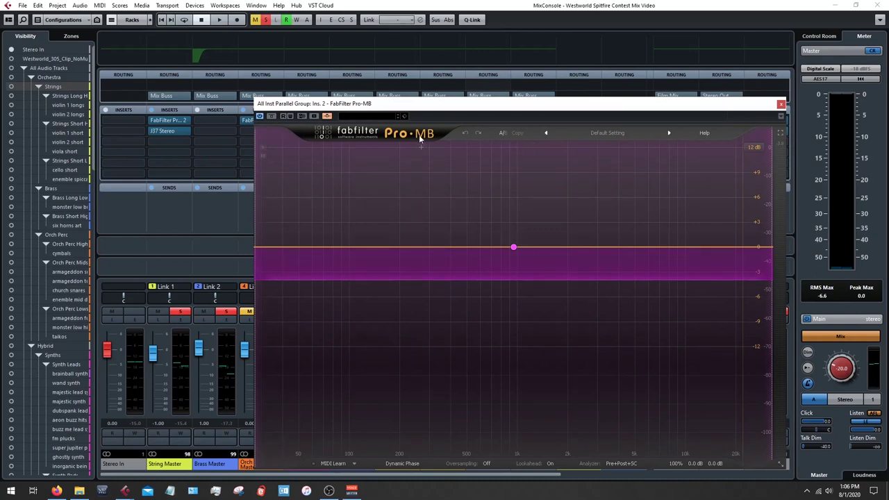
left_click(481, 237)
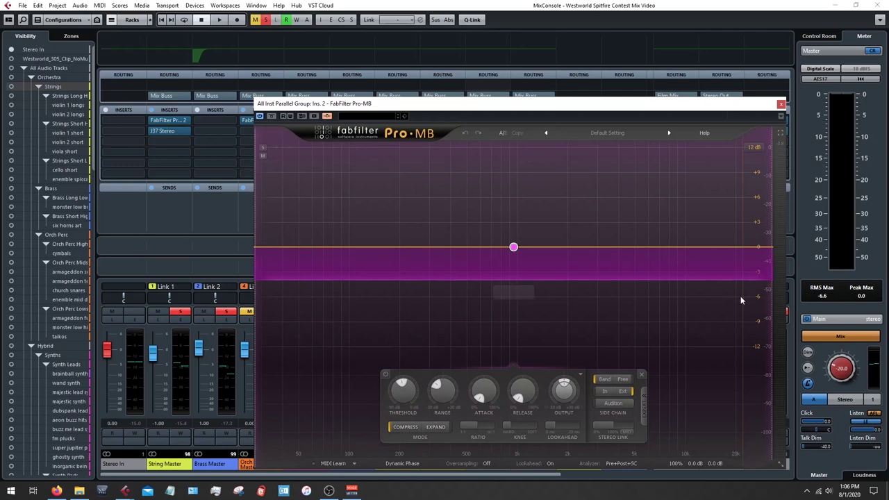
left_click_drag(735, 108, 722, 92)
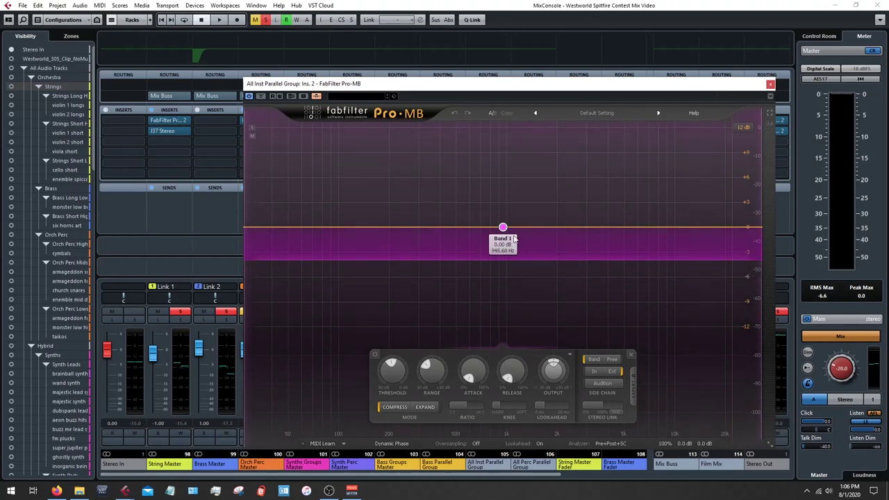
left_click(771, 85)
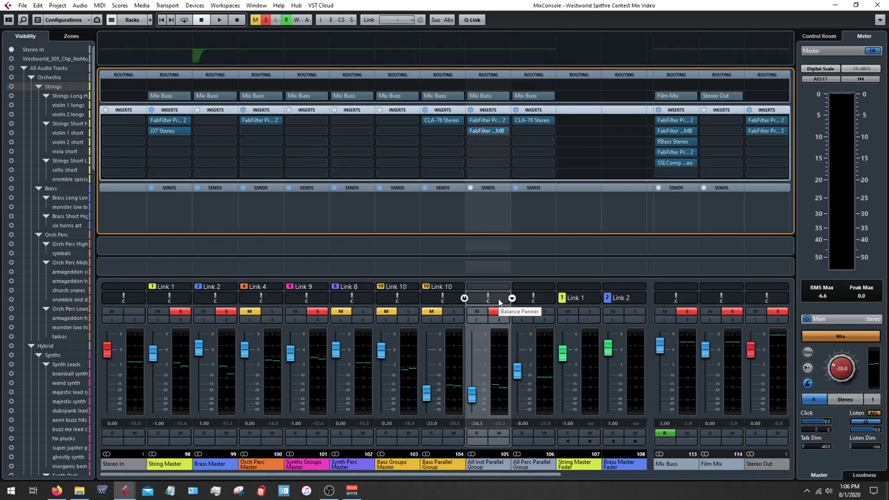
- Clear all solos, then audition the All Inst Parallel Group's Pro-MB band near 946.68 Hz and close it
left_click(265, 19)
left_click(488, 130)
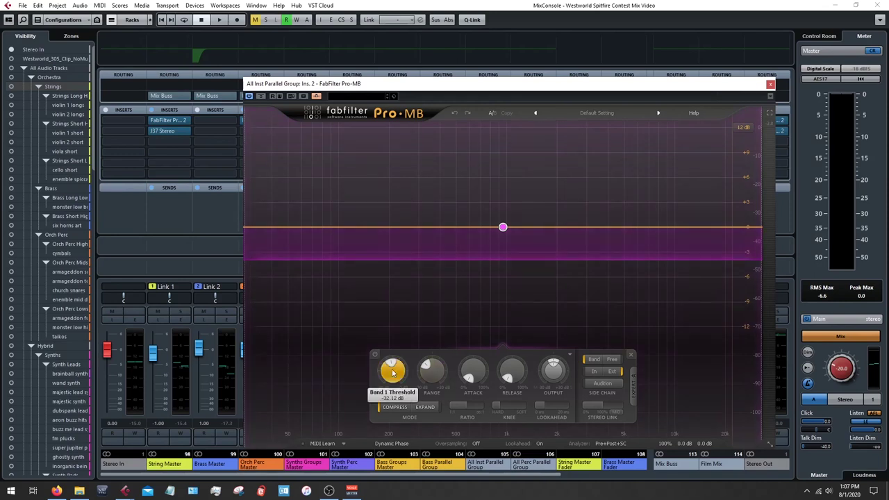
left_click_drag(746, 88, 710, 67)
key("space")
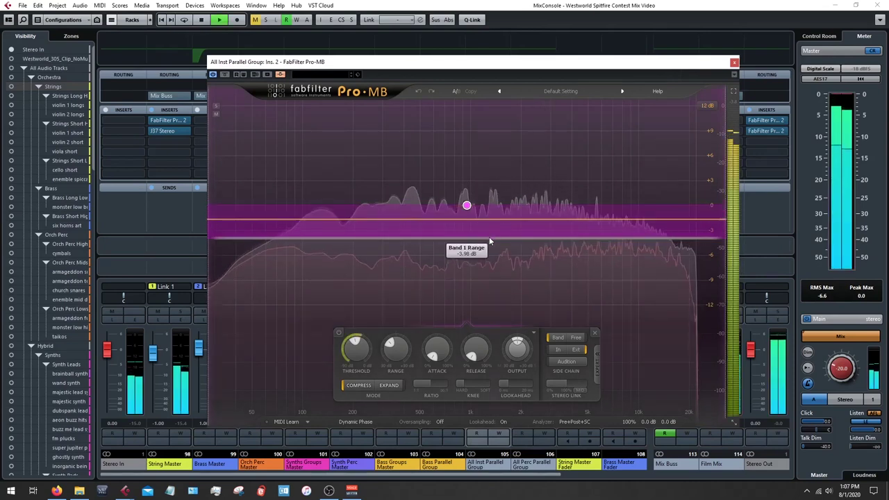
key("space")
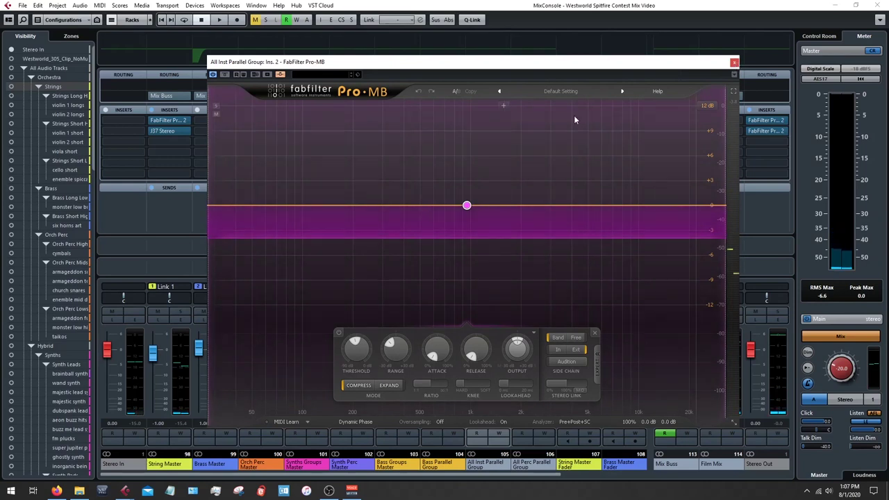
left_click(734, 62)
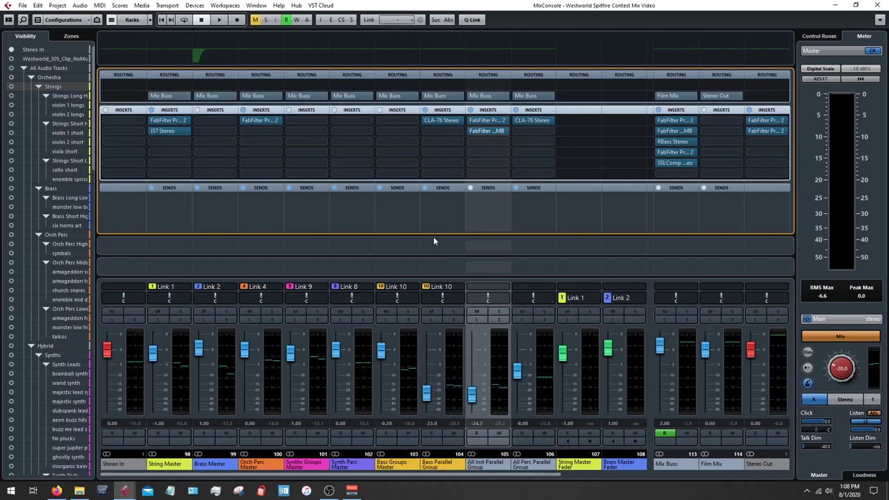
- Play the mix while muting and unmuting the All Inst Parallel Group twice, then open String Master's Pro-Q 2
key("space")
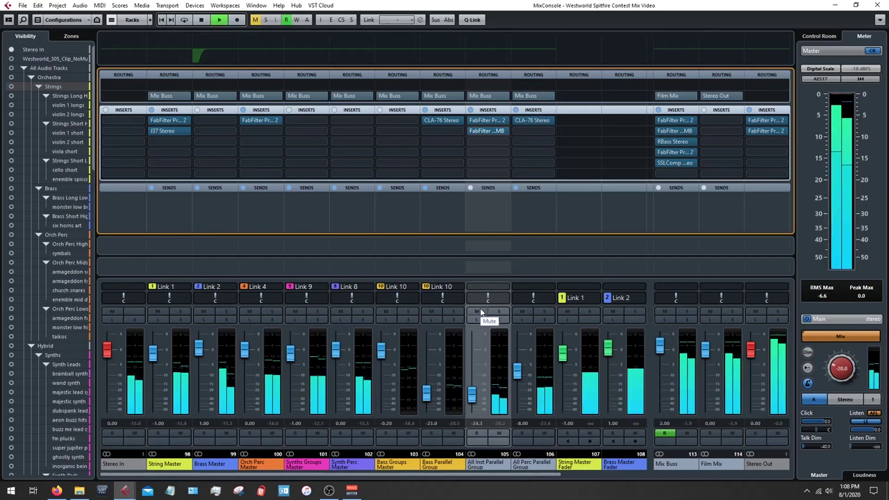
left_click(478, 312)
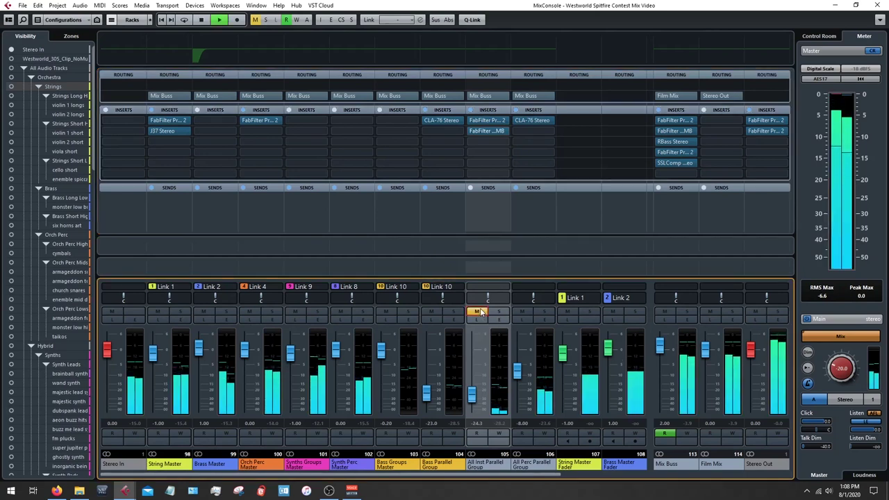
left_click(479, 312)
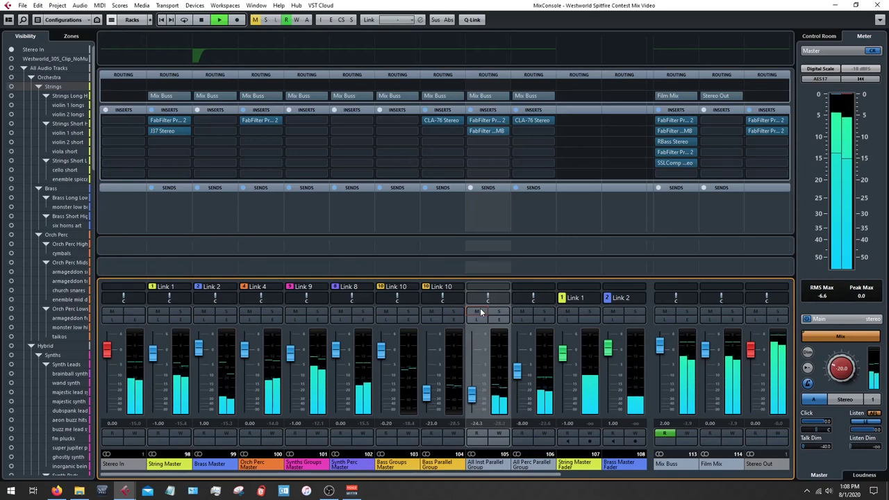
left_click(478, 311)
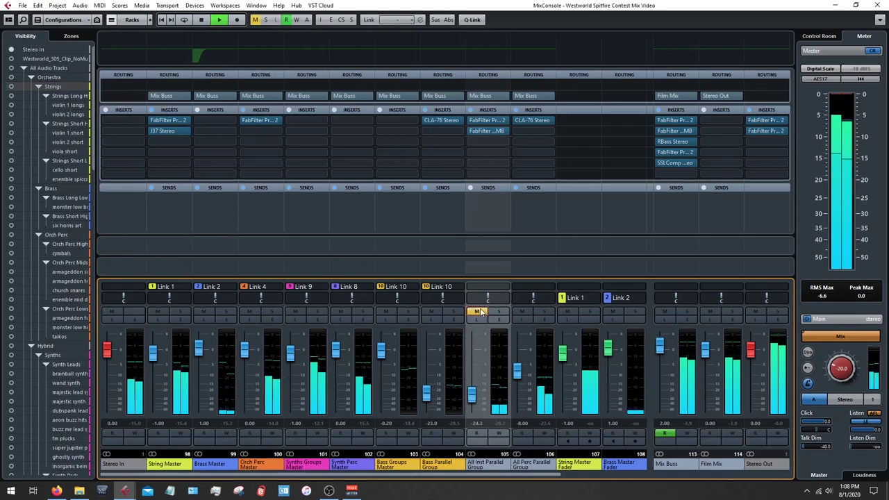
left_click(478, 312)
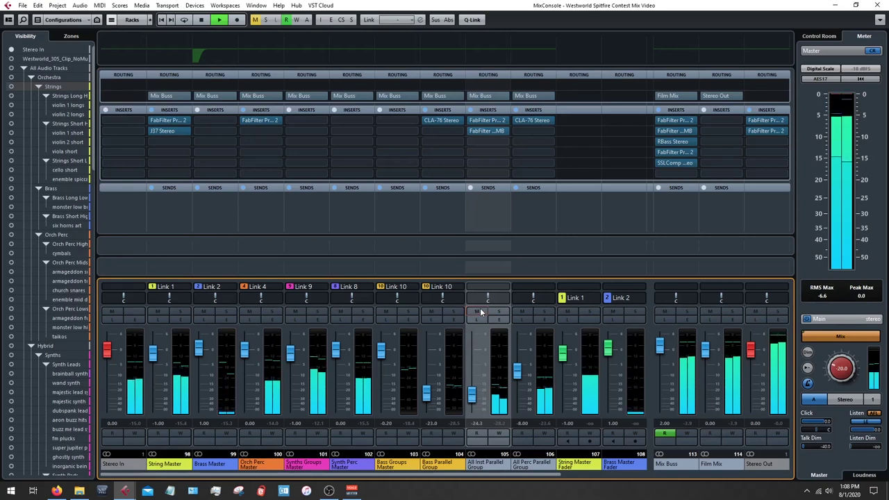
key("space")
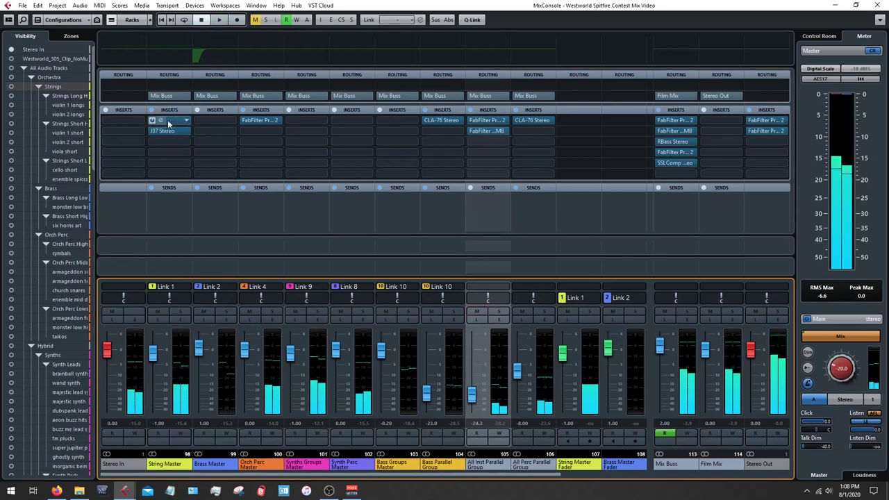
left_click(168, 123)
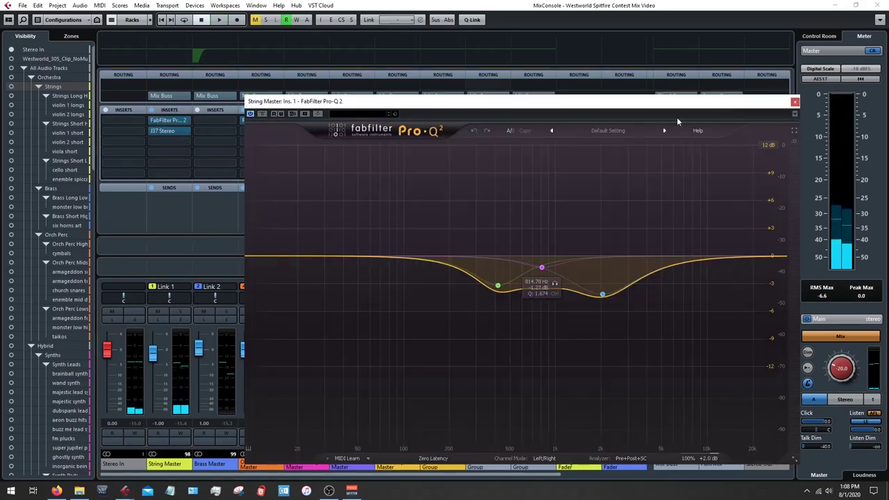
- Close and reopen the String Master's Pro-Q 2, nudging its window up and left
key("ctrl+w")
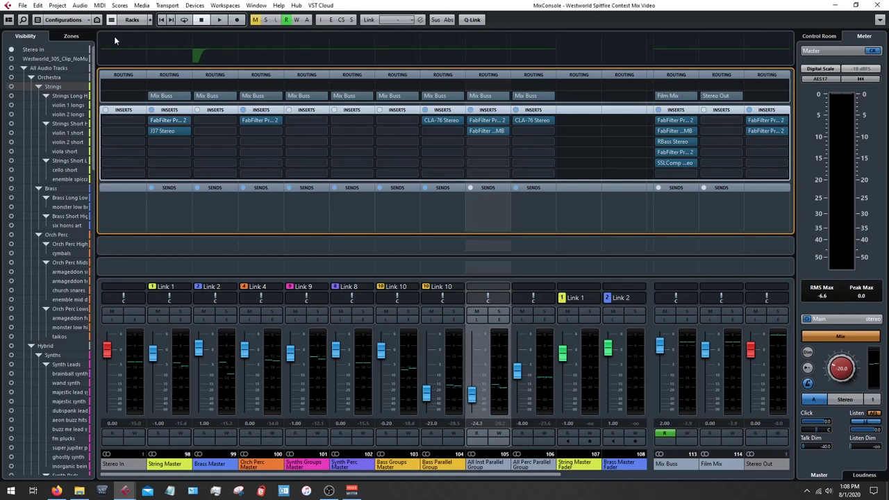
left_click(170, 120)
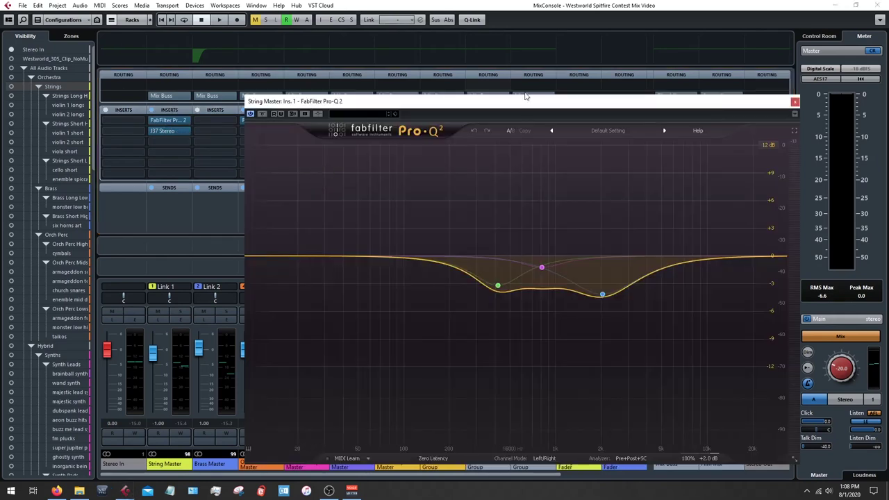
left_click_drag(506, 106, 488, 87)
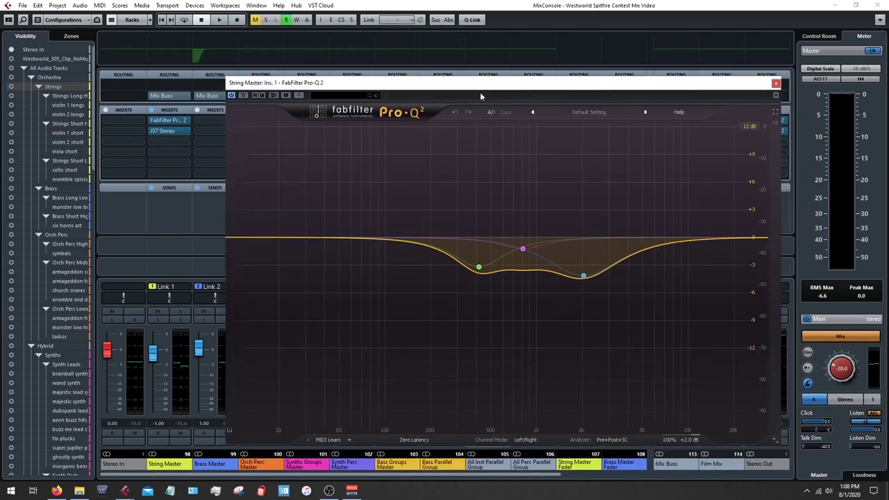
- Solo String Master, A/B the Pro-Q 2 bypass during playback, and inspect the green and blue cut bands
left_click(180, 314)
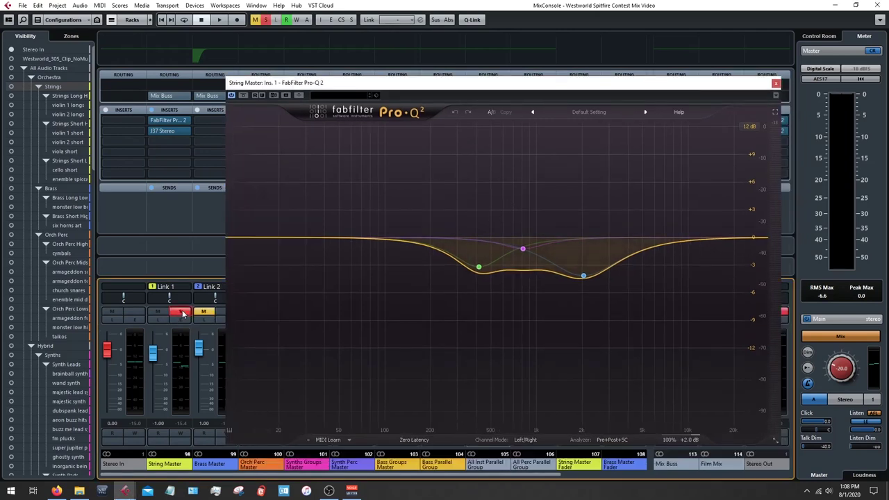
key("space")
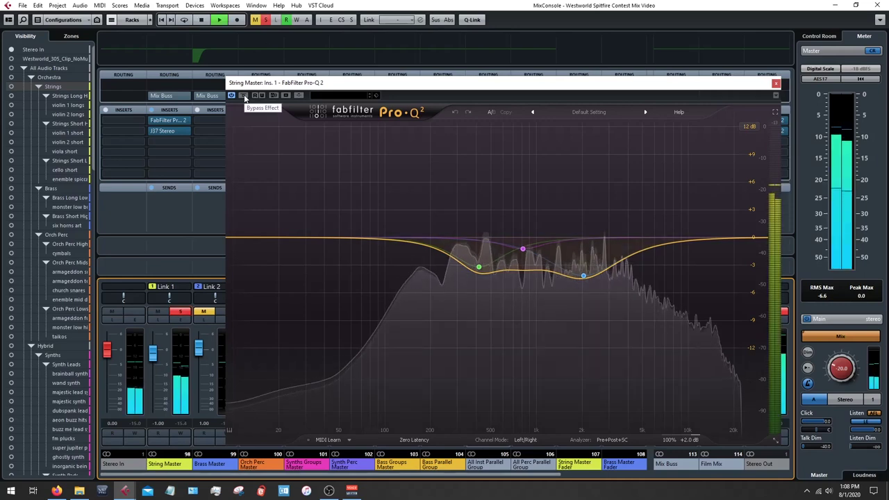
left_click(244, 96)
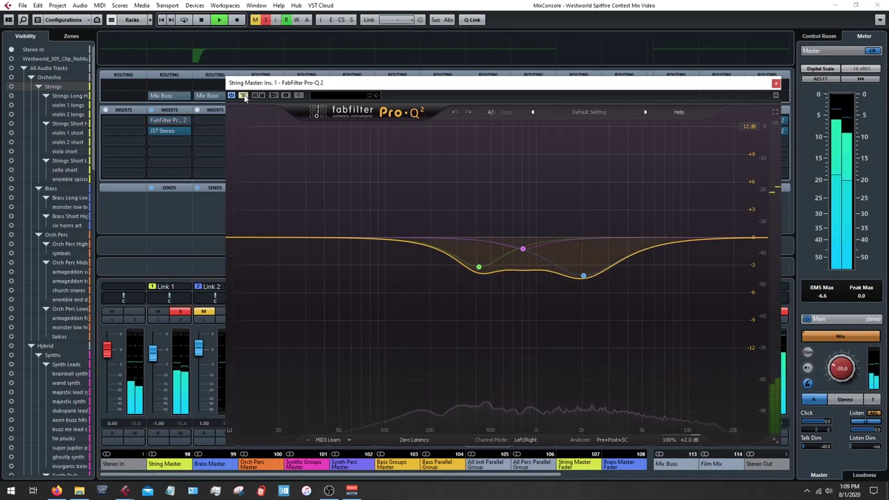
left_click(243, 96)
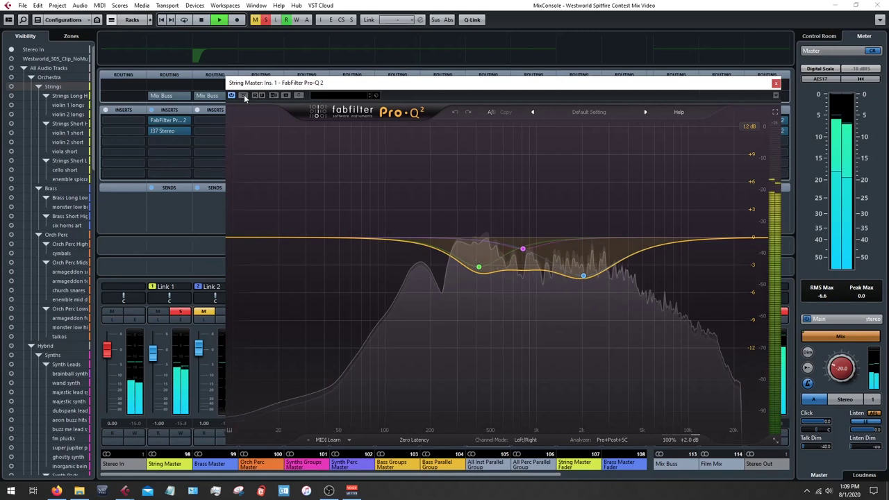
key("space")
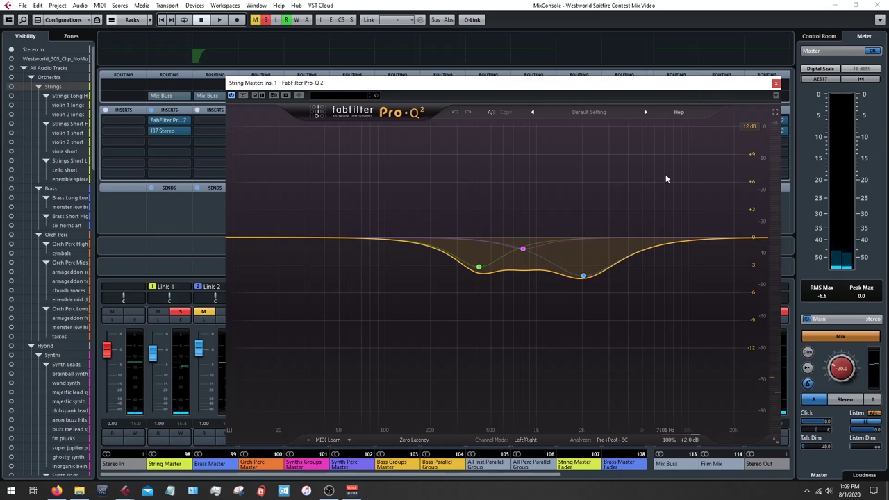
left_click(478, 269)
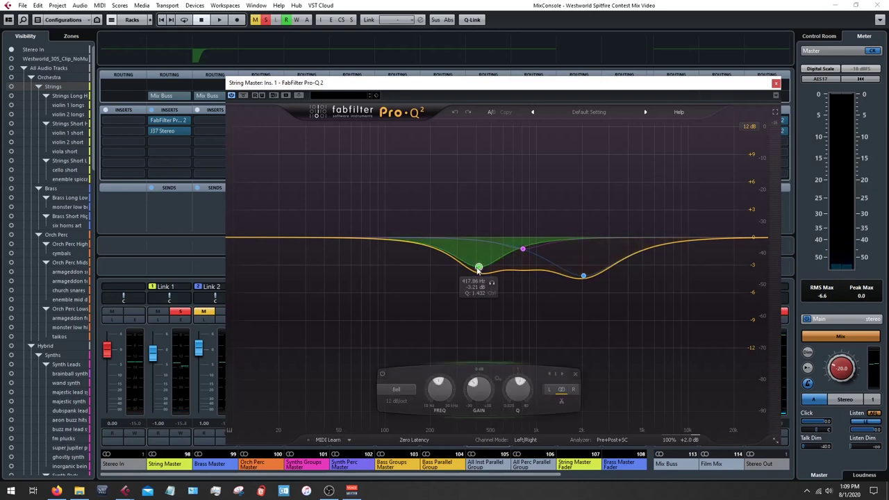
left_click(584, 276)
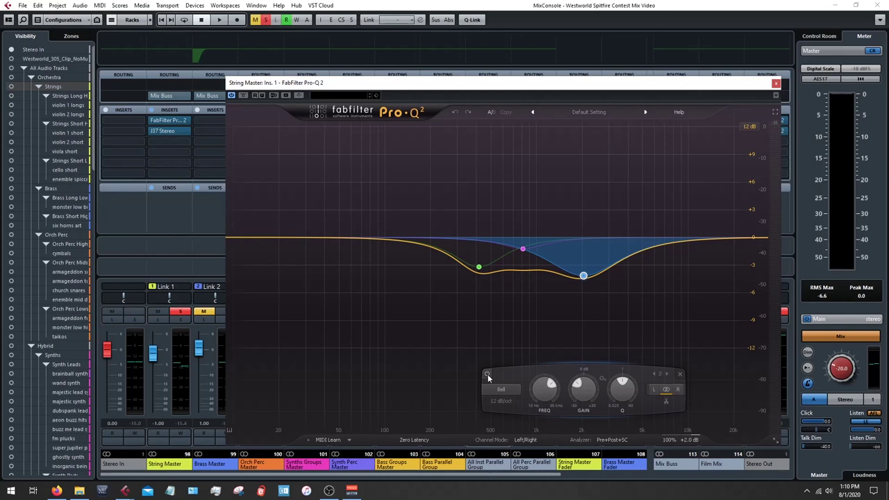
- During playback, bypass and re-enable the String Master Pro-Q 2 dip band (about 500 Hz–2 kHz), then close the editor
key("space")
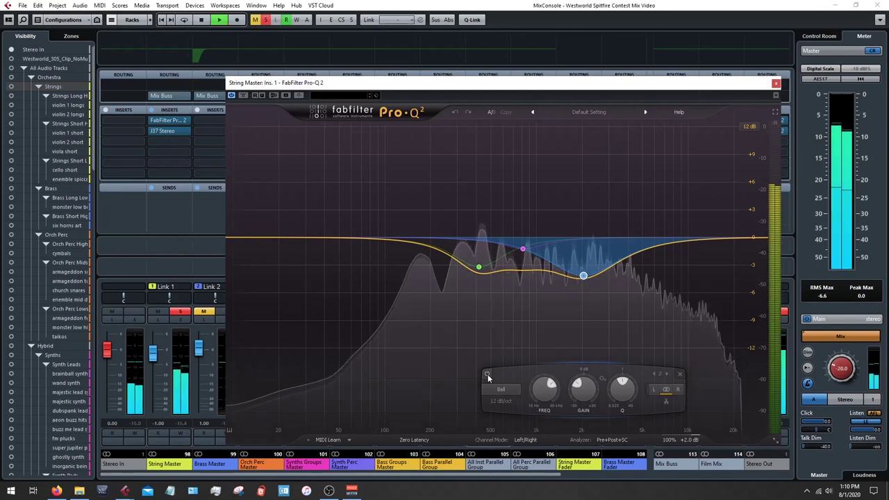
left_click(488, 374)
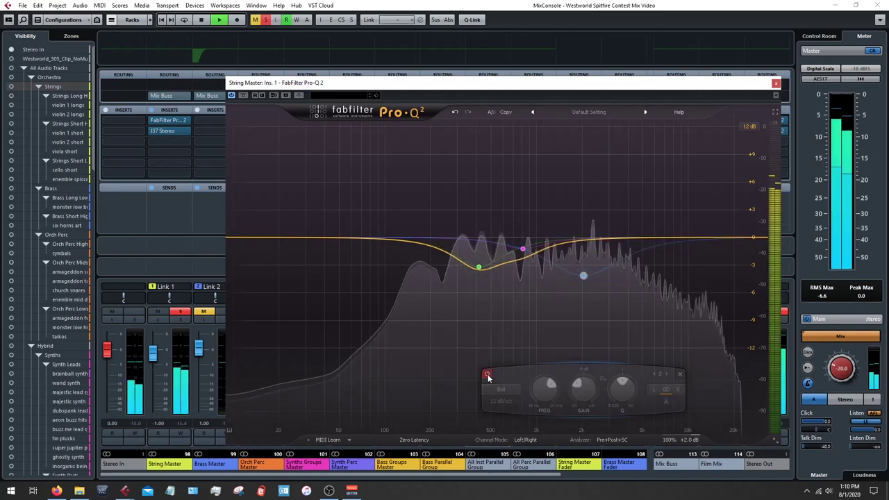
left_click(488, 375)
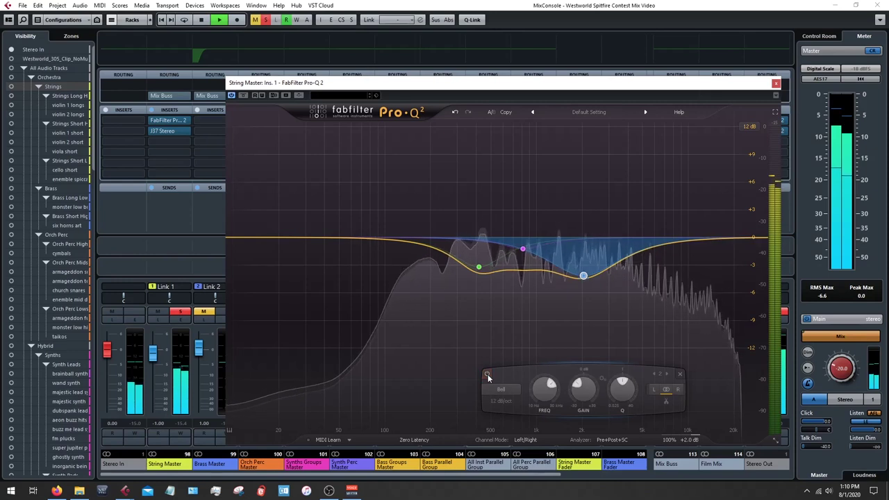
key("space")
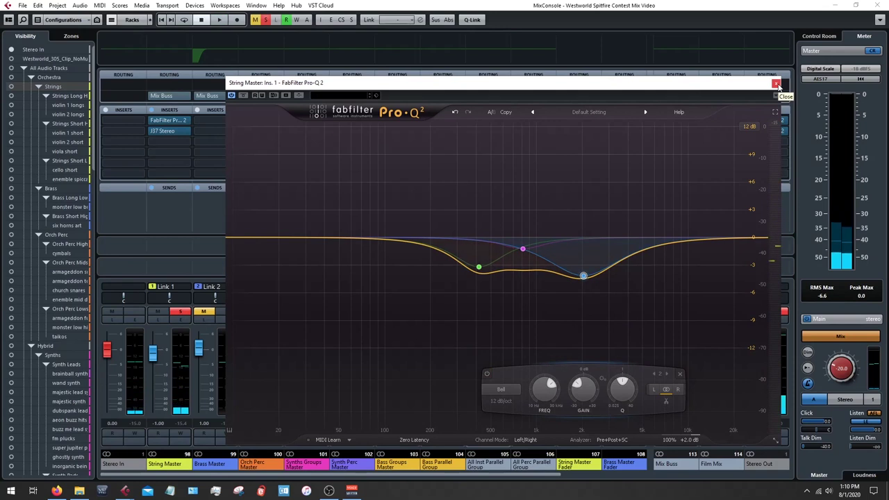
left_click(776, 84)
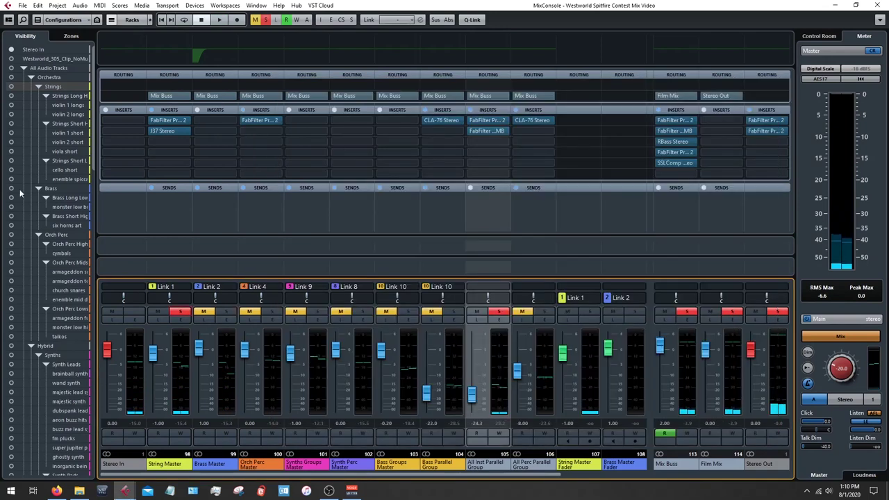
- Unsolo String Master, load the '2: Indv Groups' mixer configuration, and scroll right to the groups
left_click(180, 312)
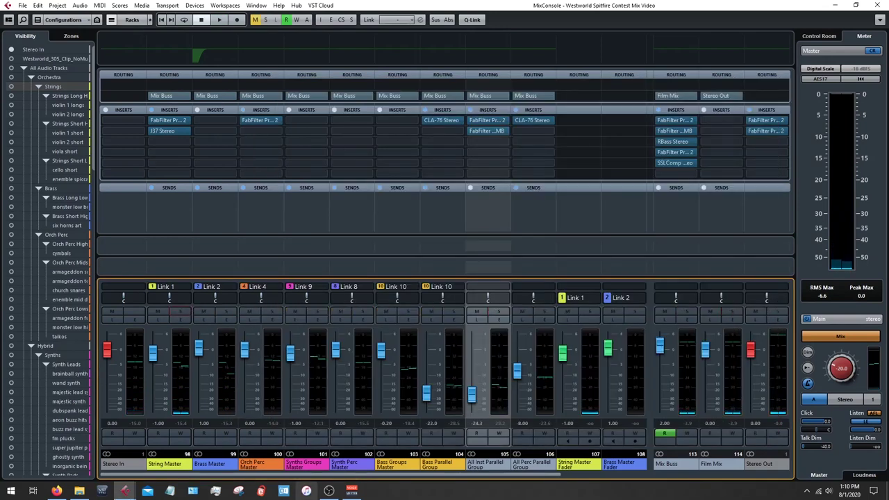
left_click(79, 21)
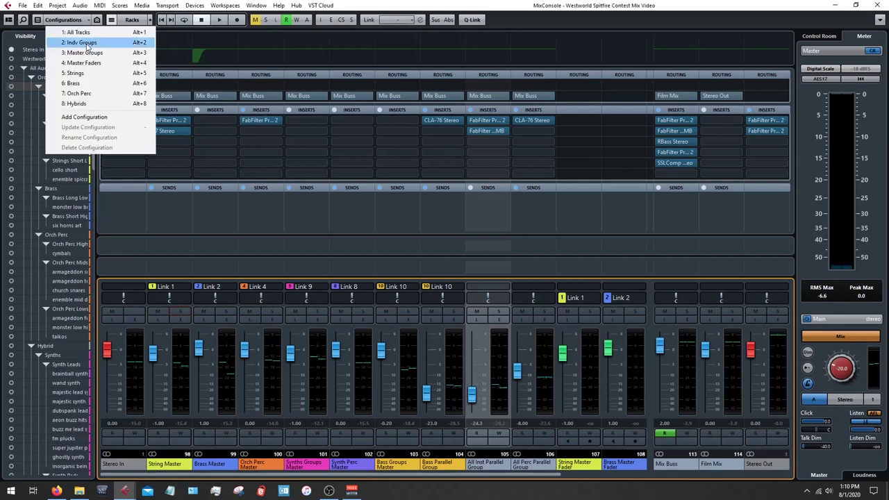
left_click(87, 43)
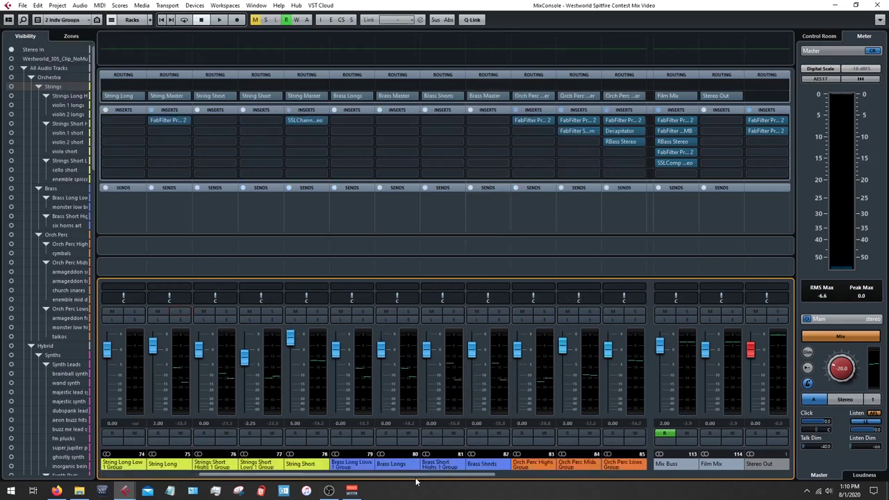
scroll(416, 481, "right", 10)
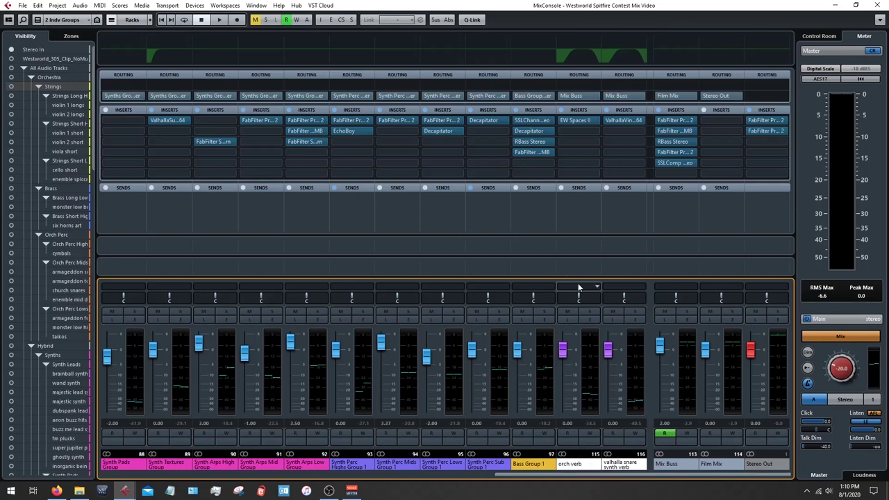
left_click(575, 121)
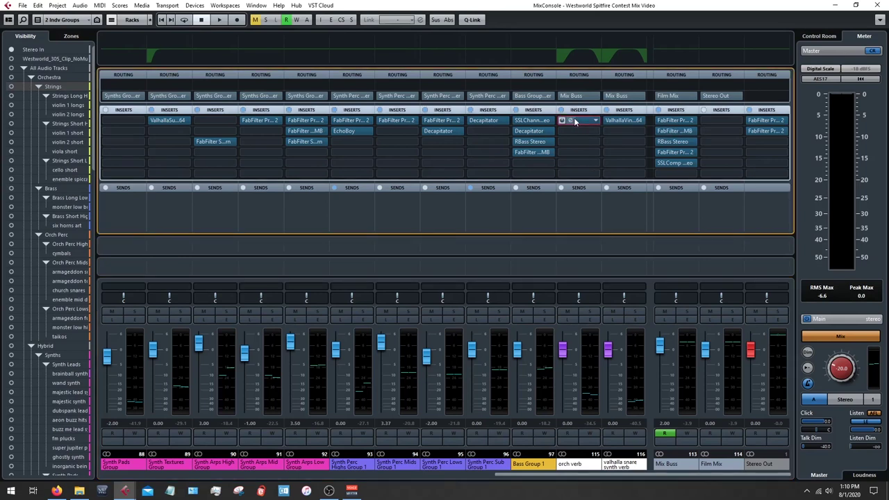
left_click(575, 122)
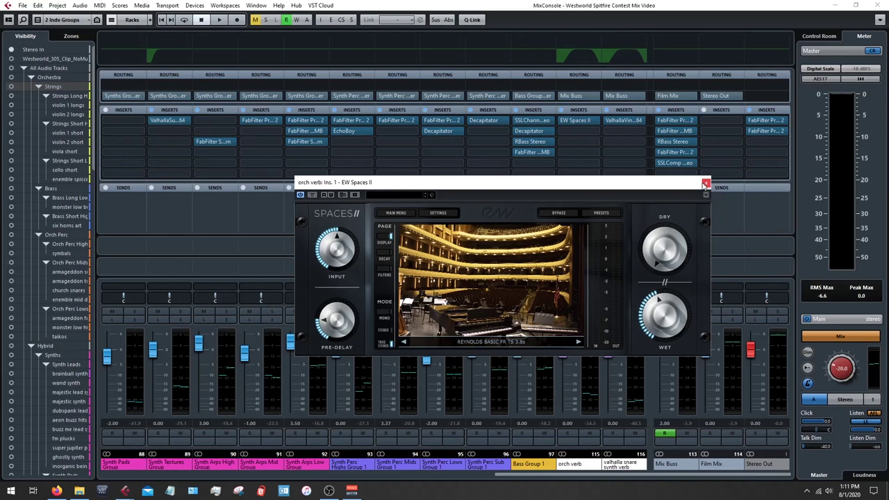
left_click(706, 185)
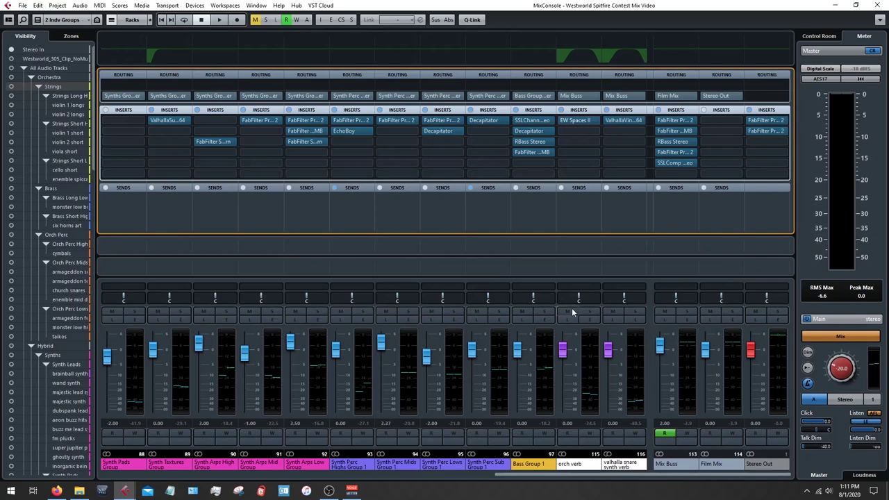
- Mute, unmute and Listen to the orch verb return during playback, then open its Channel Settings
key("space")
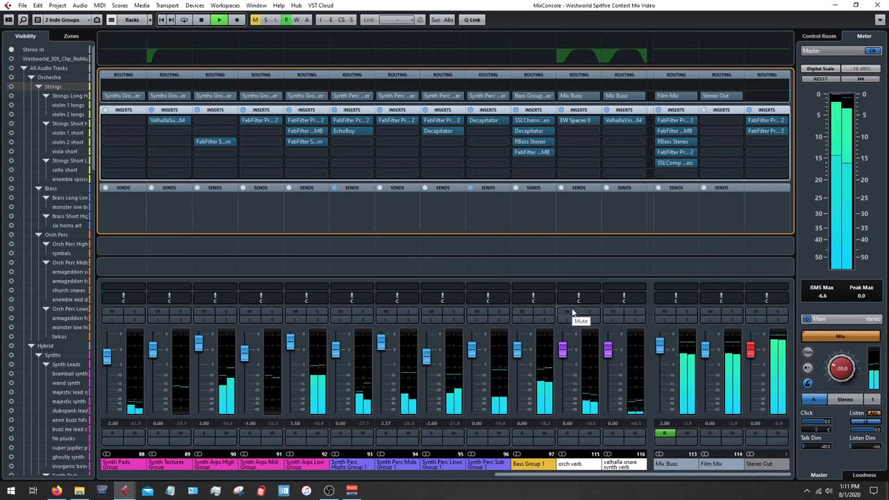
left_click(569, 312)
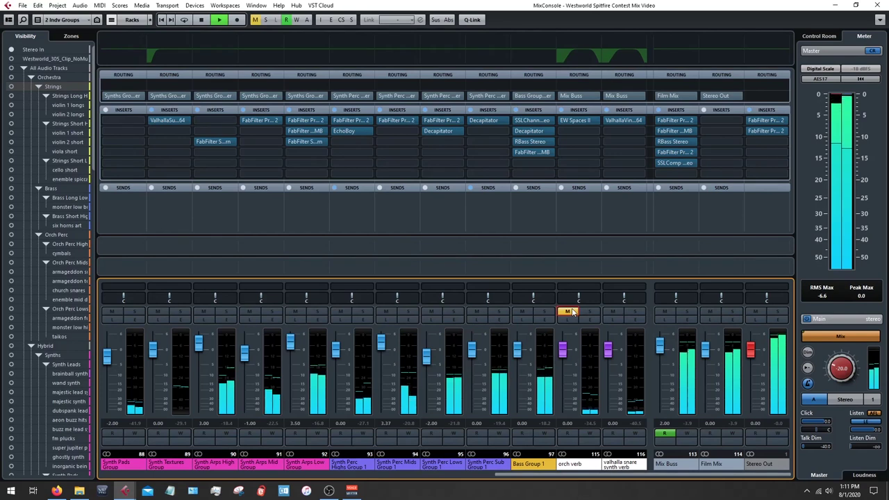
left_click(570, 312)
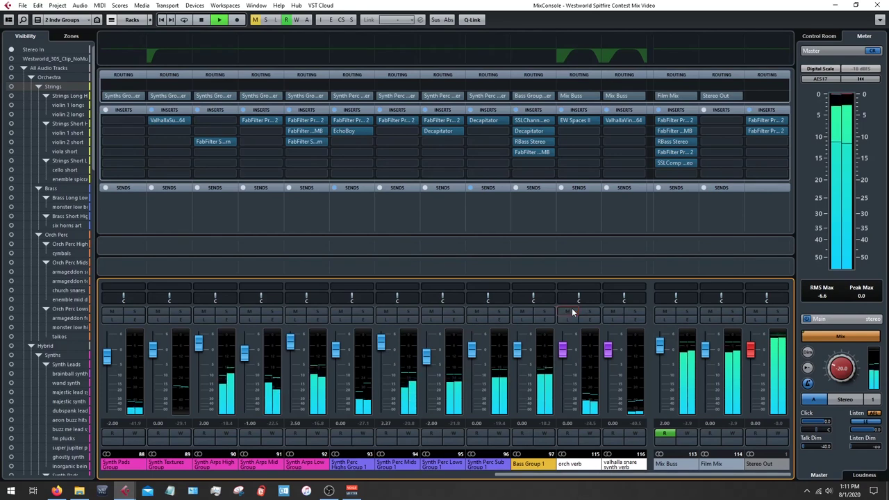
left_click(570, 321)
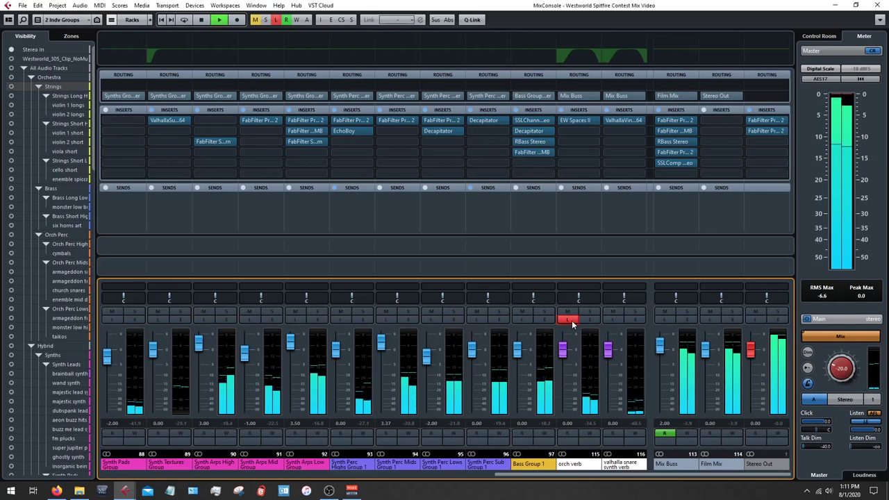
key("space")
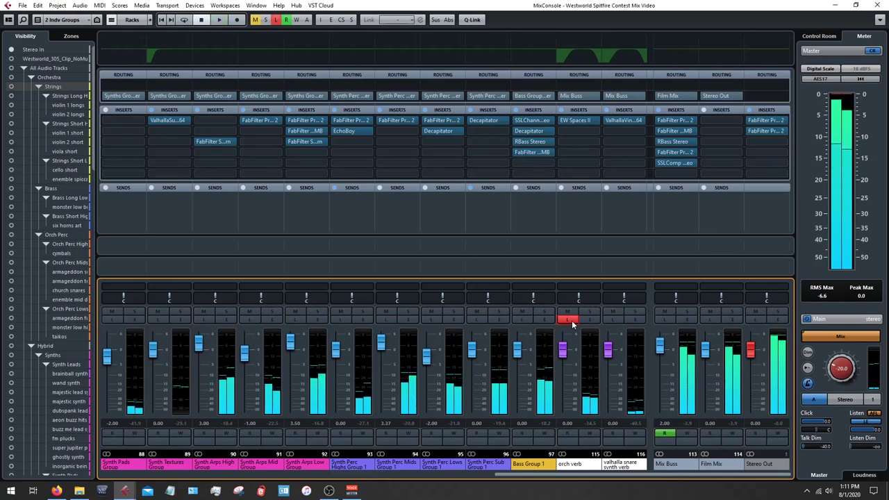
left_click(570, 320)
left_click(590, 321)
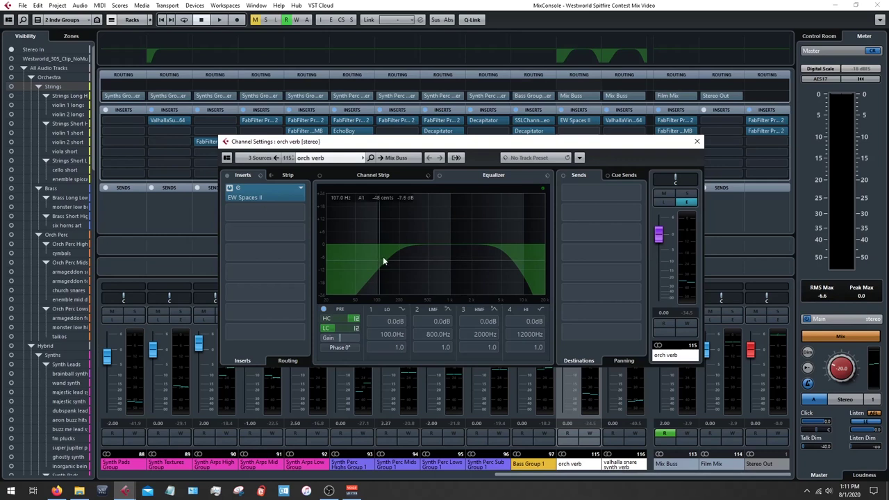
- Inspect the orch verb low-cut and 5000 Hz high-cut EQ, closing and reopening Channel Settings before closing it
left_click_drag(502, 253, 536, 284)
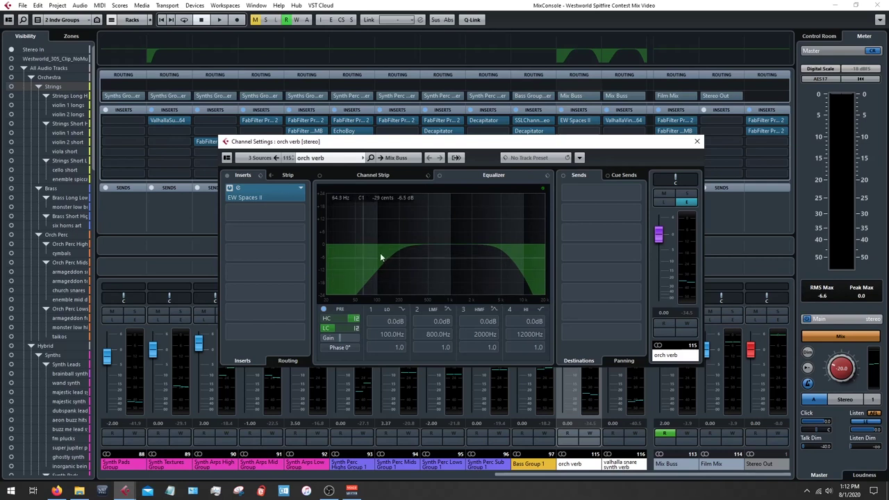
left_click(697, 142)
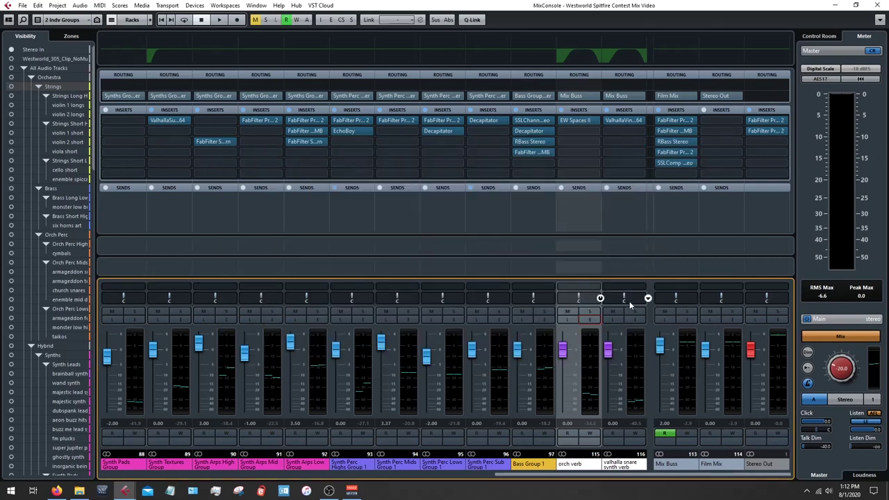
left_click(590, 320)
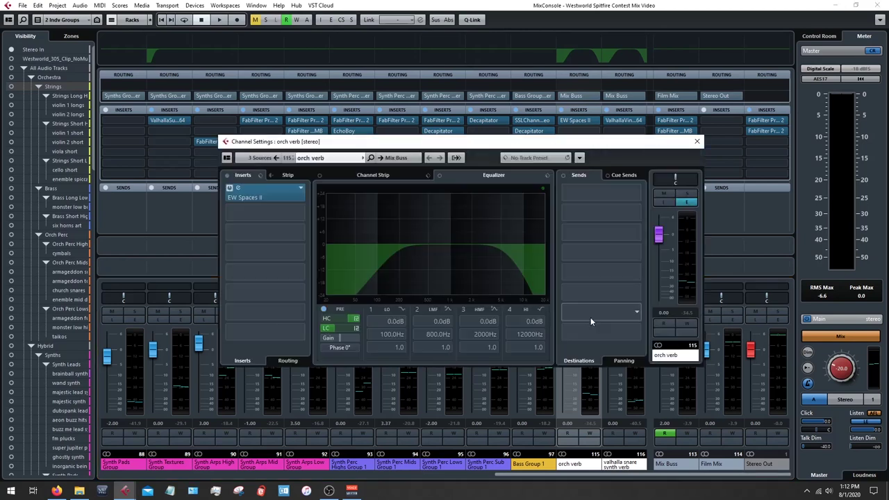
left_click(696, 142)
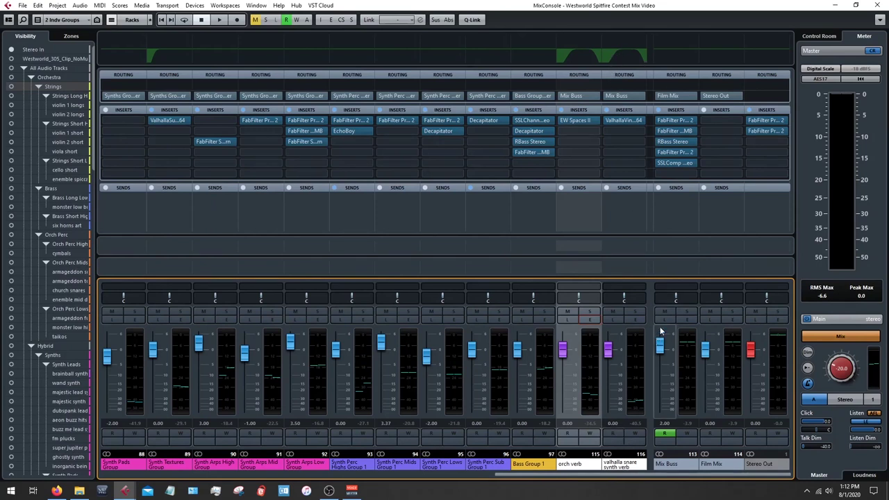
- Open and close the snare synth verb's ValhallaVintageVerb editor, then solo Bass Group 1
left_click(626, 122)
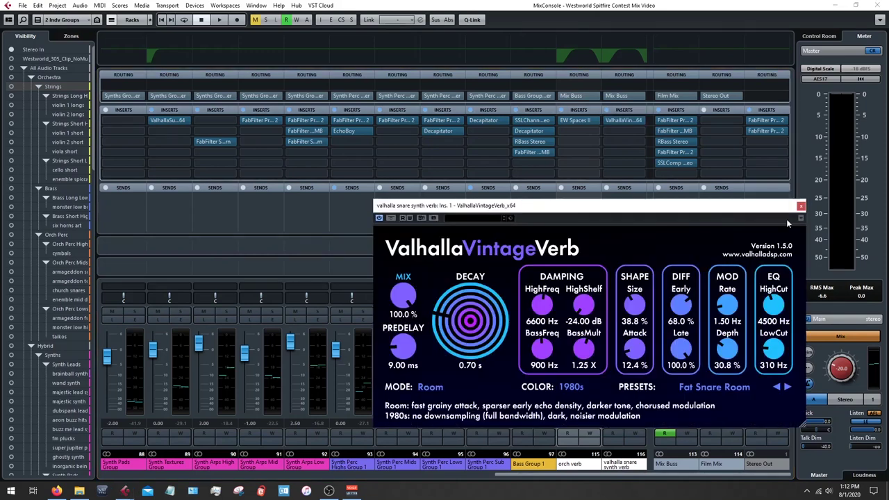
left_click(801, 205)
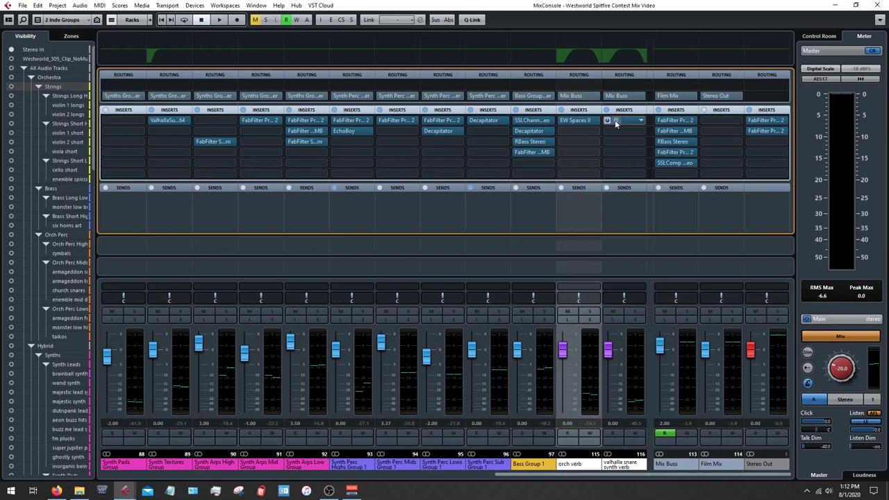
left_click(544, 312)
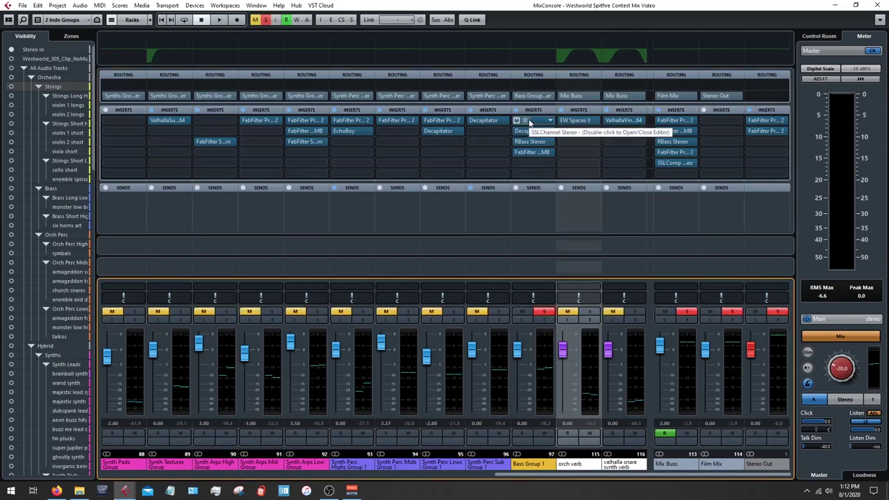
key("F3")
scroll(384, 225, "down", 15)
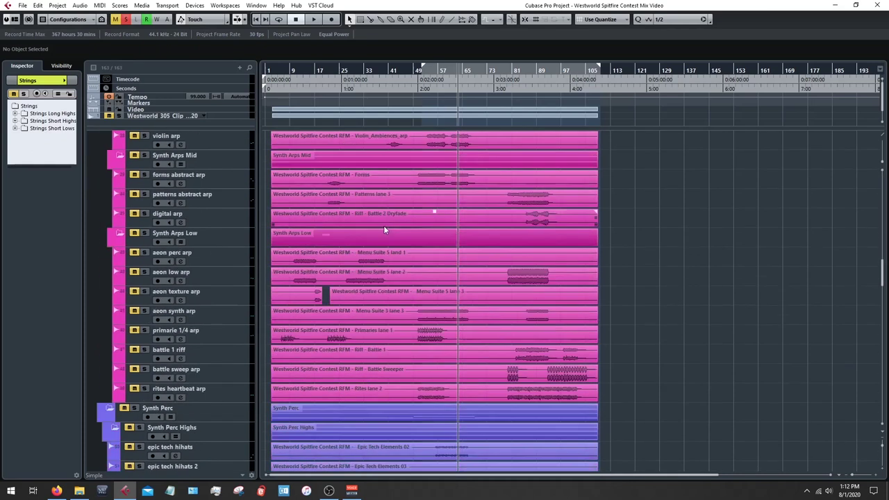
scroll(384, 225, "down", 10)
left_click(316, 71, "ctrl")
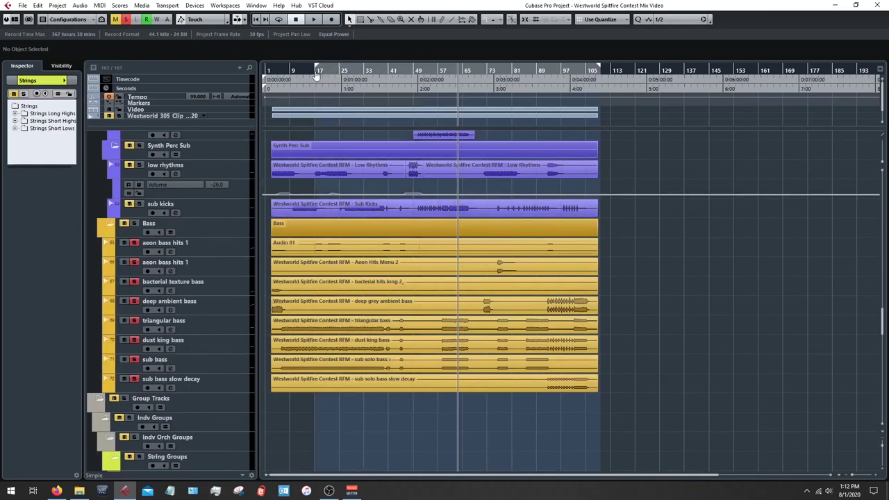
left_click(315, 71)
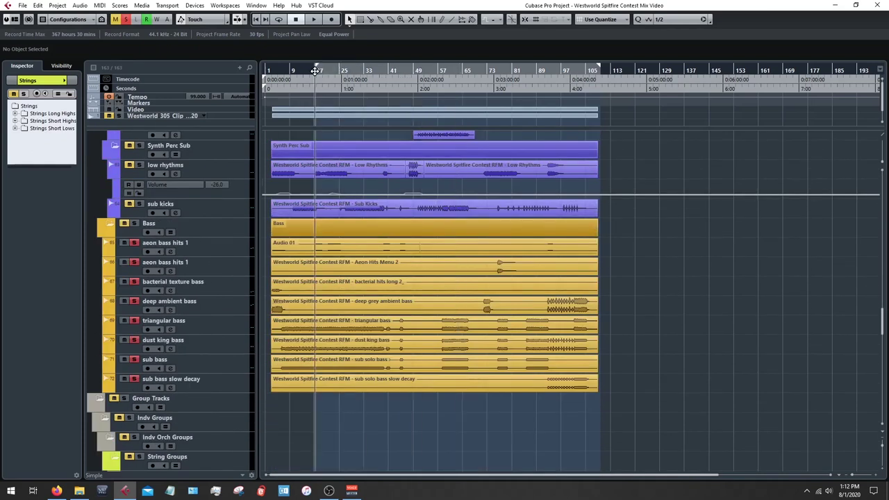
key("F3")
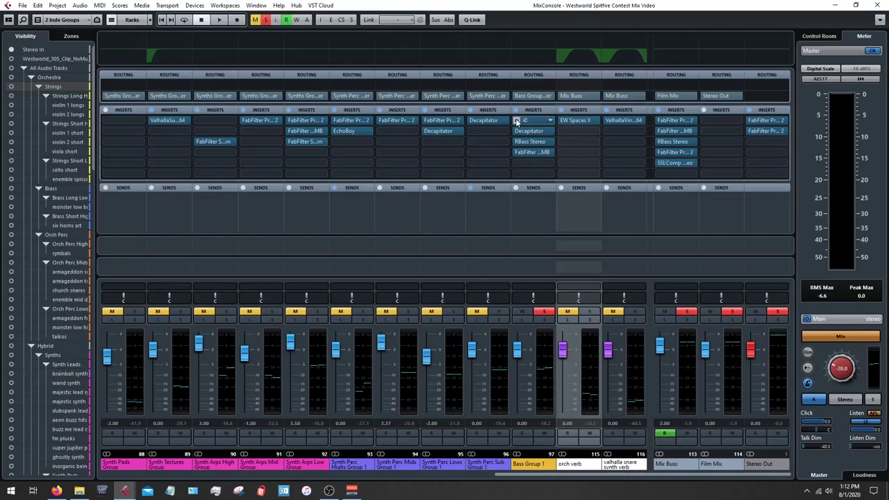
left_click(517, 122)
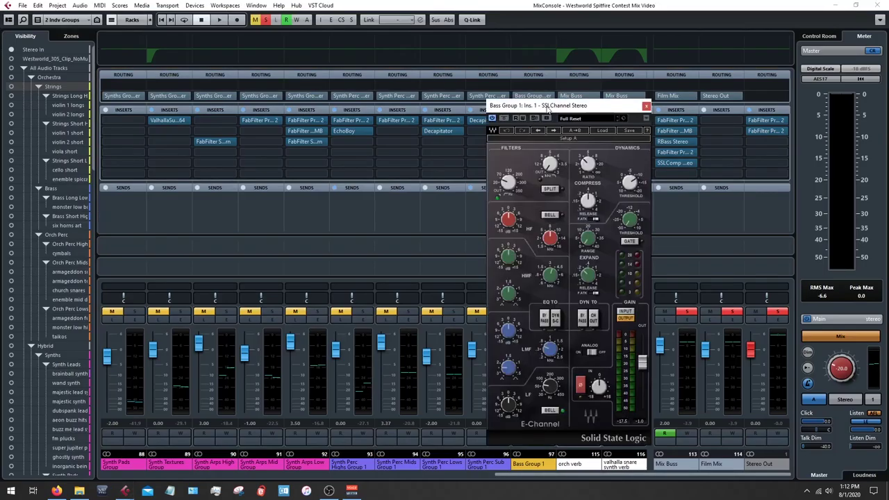
left_click_drag(548, 108, 525, 98)
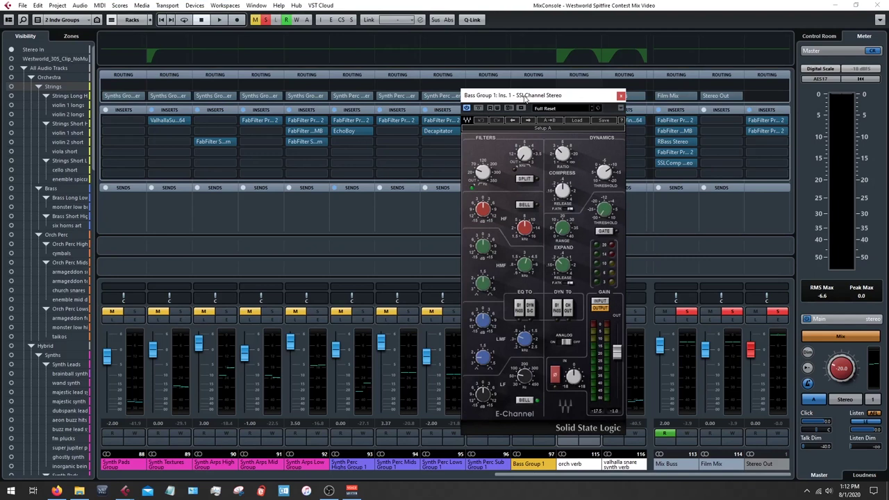
mouse_move(570, 189)
mouse_move(480, 171)
key("space")
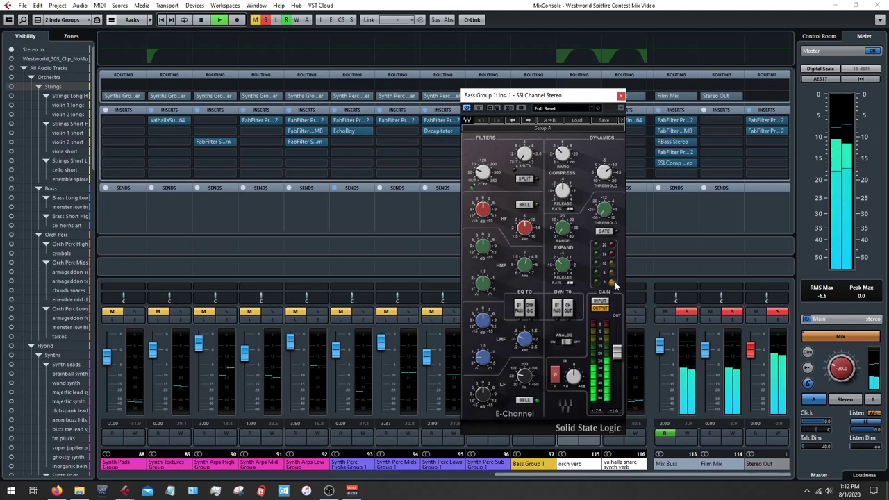
key("space")
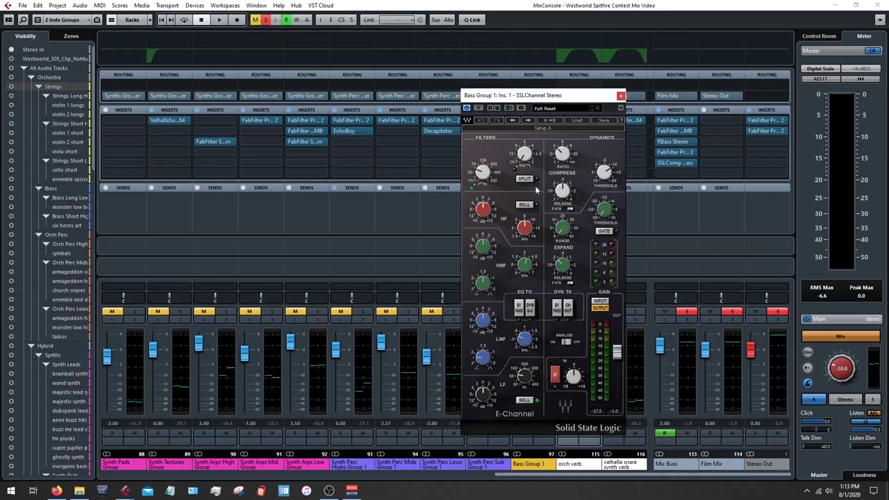
- Check the Bass track's Audio 01 event in the arrangement, then raise the SSLChannel HPF frequency in the MixConsole
mouse_move(524, 154)
key("F3")
scroll(314, 273, "down", 2)
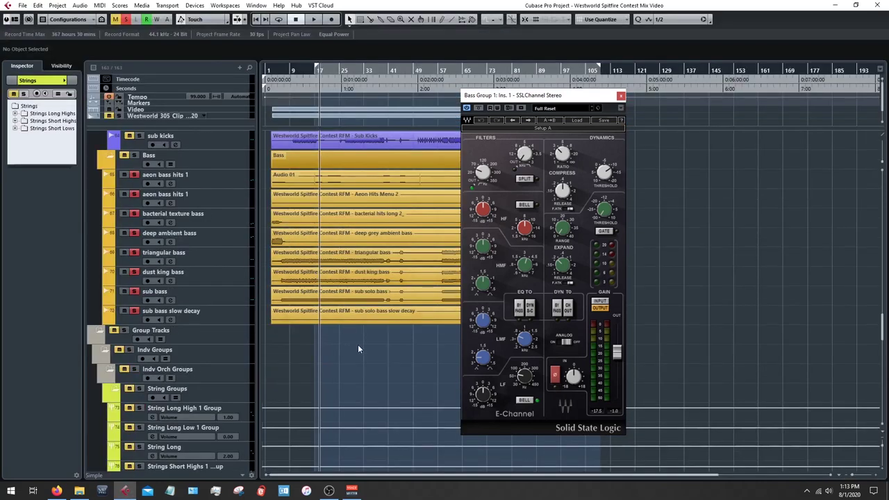
left_click(329, 179)
left_click(371, 373)
key("F3")
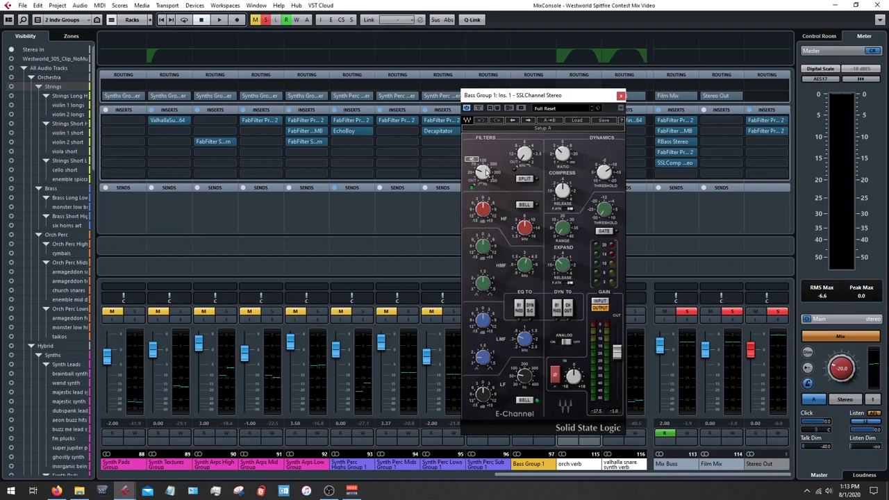
scroll(486, 174, "up", 2)
- Close the SSLChannel and open the Decapitator on Bass Group 1's second insert
left_click(621, 97)
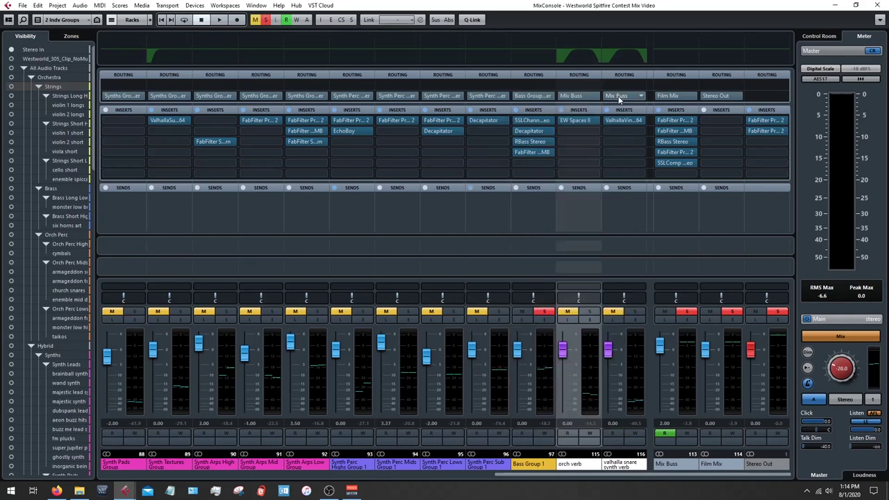
left_click(529, 135)
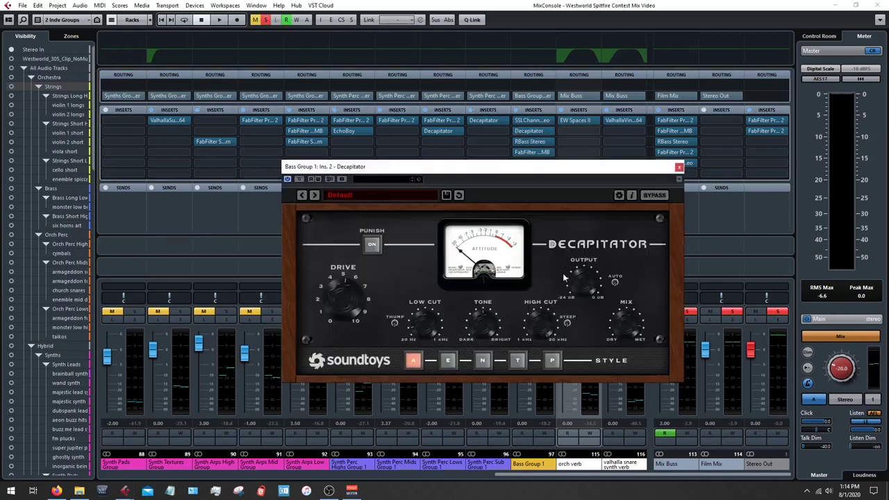
left_click_drag(525, 171, 525, 163)
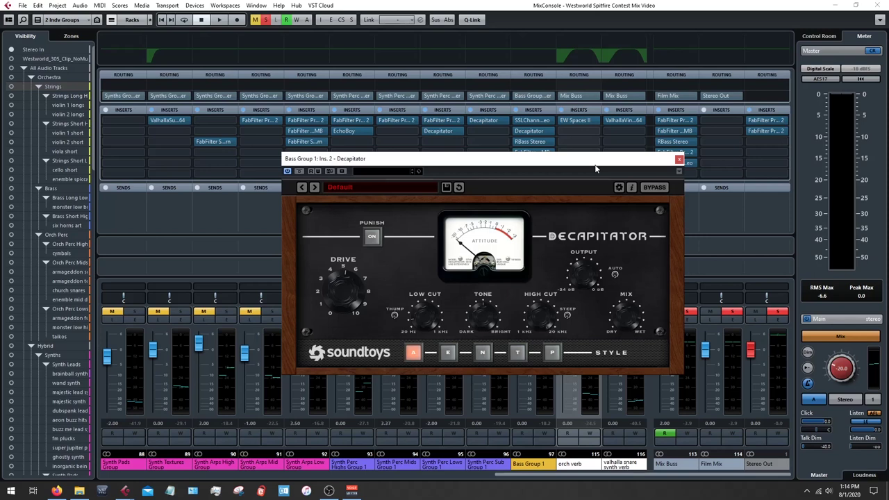
- Compare the Decapitator saturation (Punch on, style A) bypassed and active during playback, then close it
key("space")
left_click(300, 171)
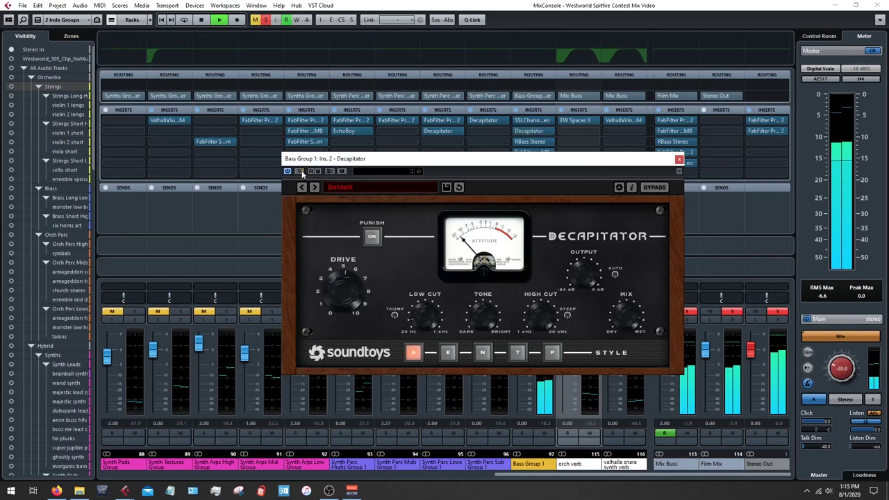
left_click(299, 171)
key("space")
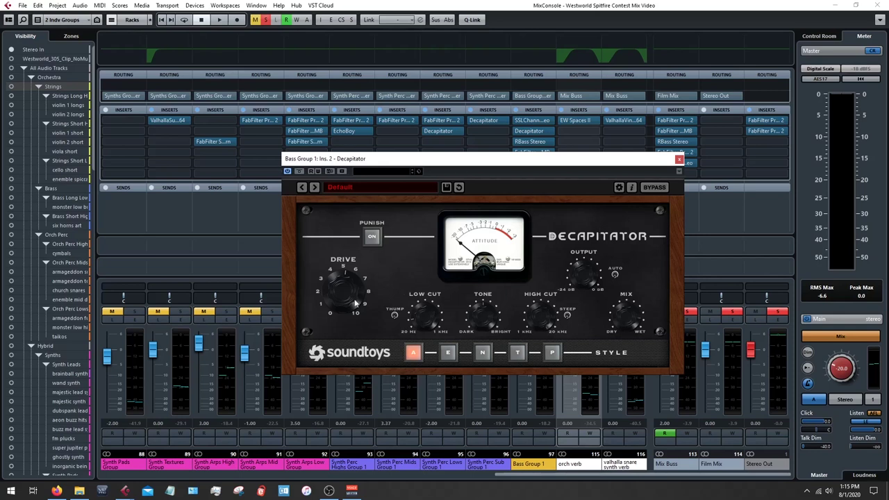
key("space")
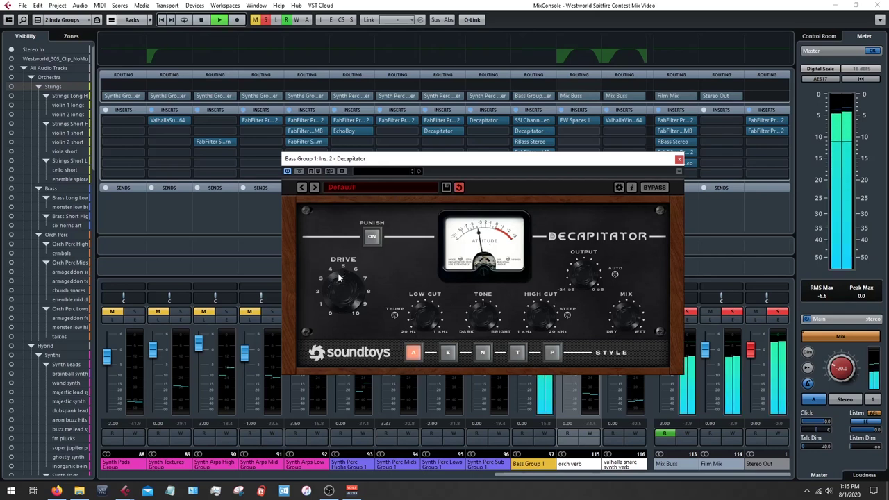
key("space")
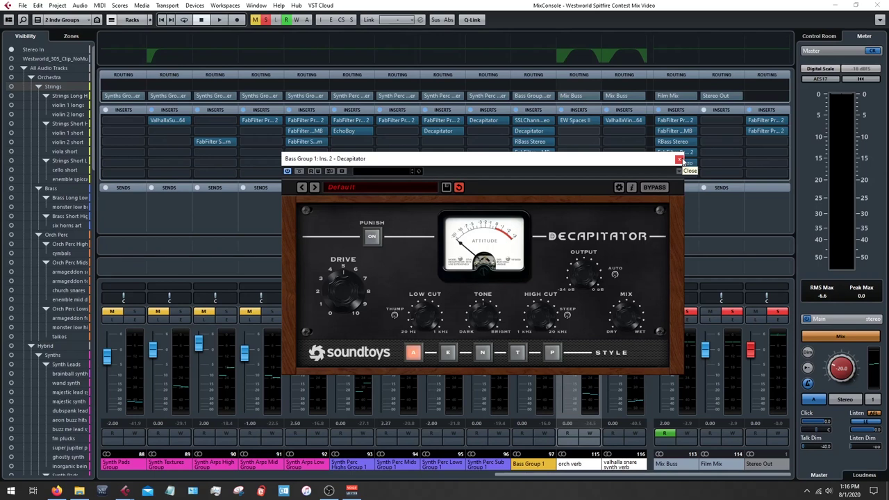
left_click(679, 160)
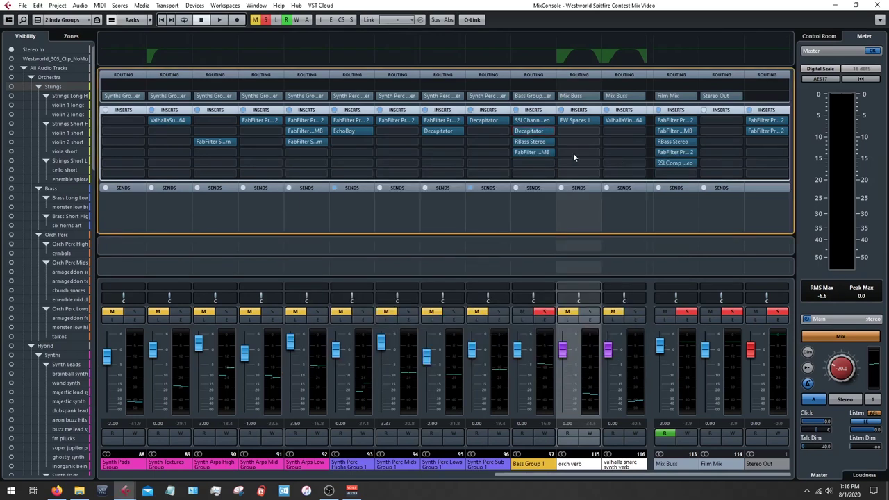
- Open Bass Group 1's RBass Stereo insert, bypass it during playback, and close its window
double_click(528, 143)
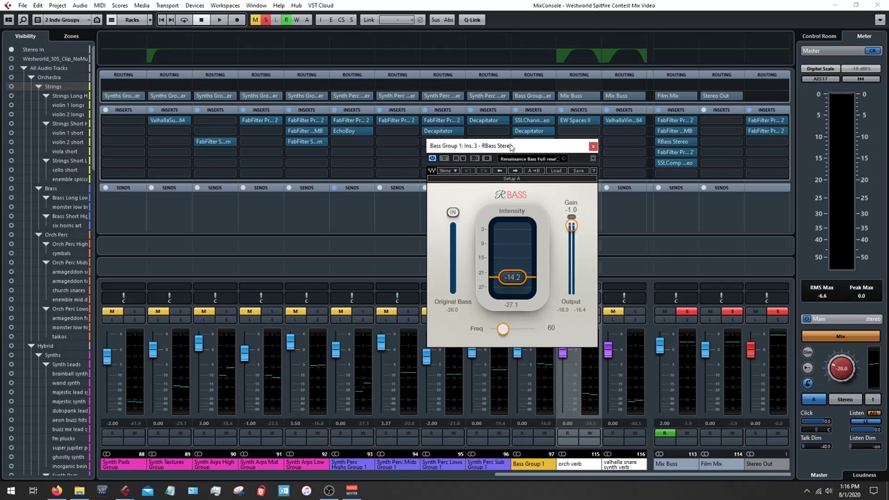
key("space")
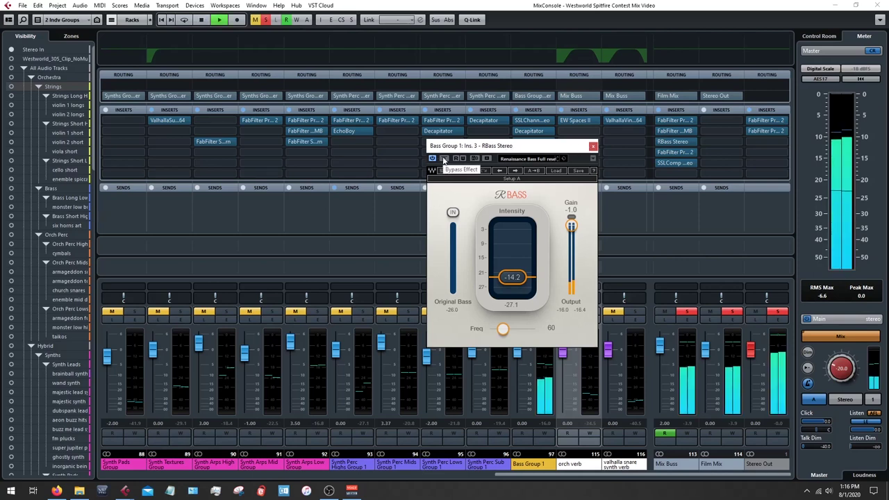
left_click(445, 159)
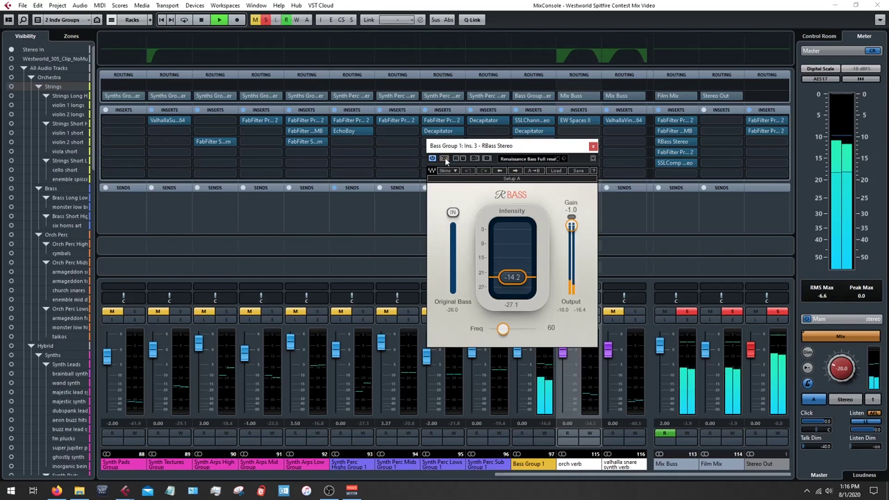
key("space")
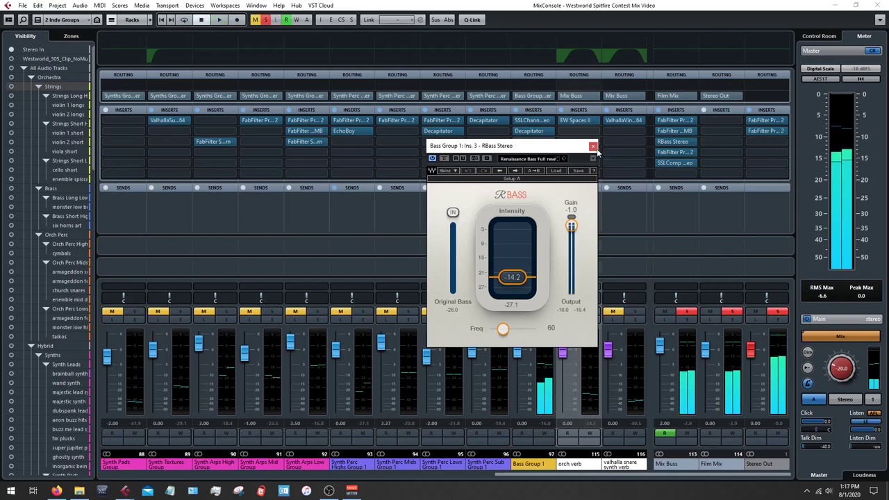
left_click(592, 146)
- Open Bass Group 1's Pro-MB on insert 4, add a compression band, then close it
left_click(532, 152)
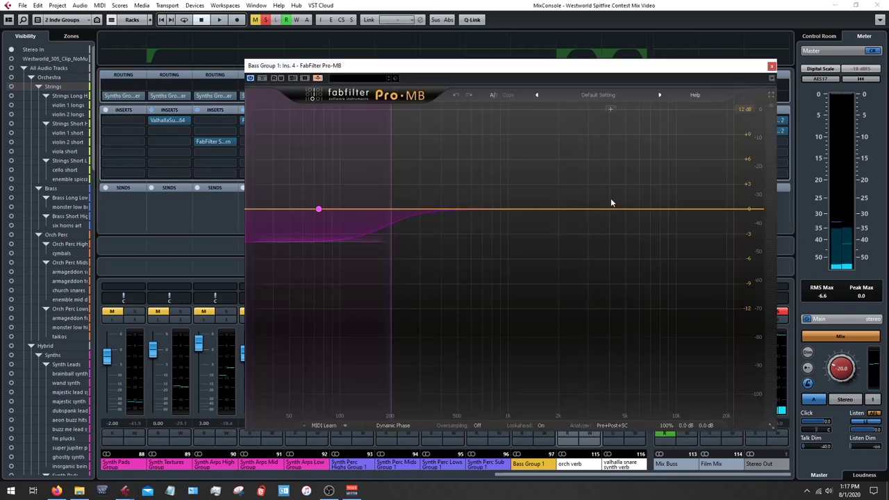
left_click(359, 237)
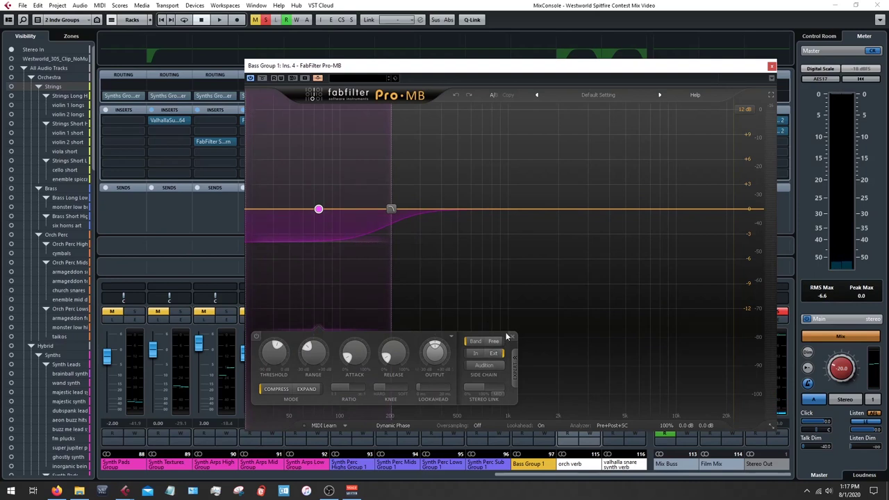
key("F3")
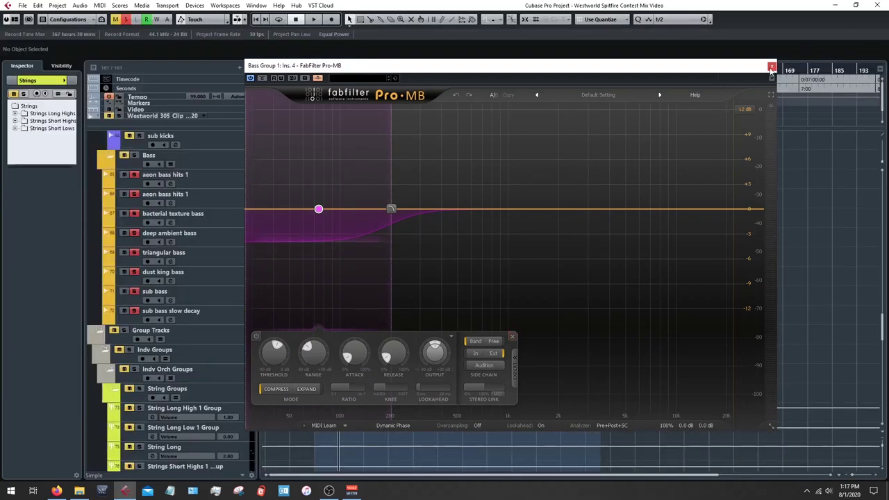
key("F3")
left_click(771, 67)
- Solo the Synth Perc Sub Group channel and reopen Bass Group 1's Pro-MB
left_click(500, 313)
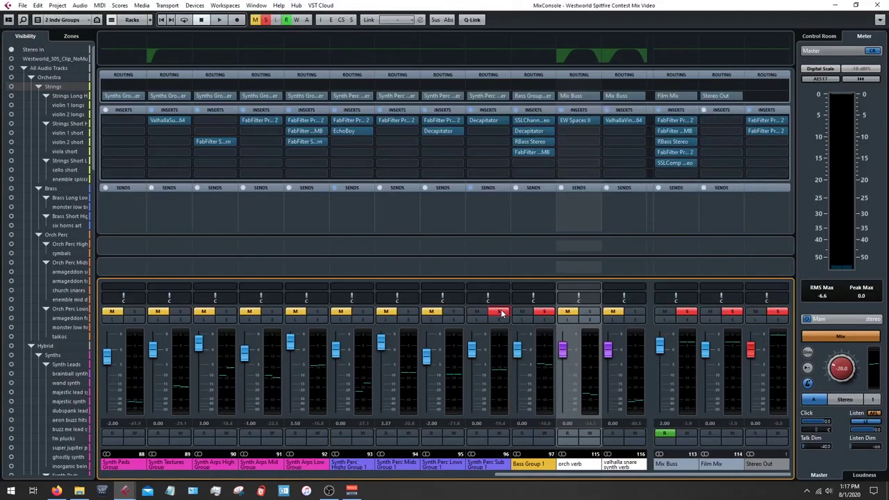
key("F3")
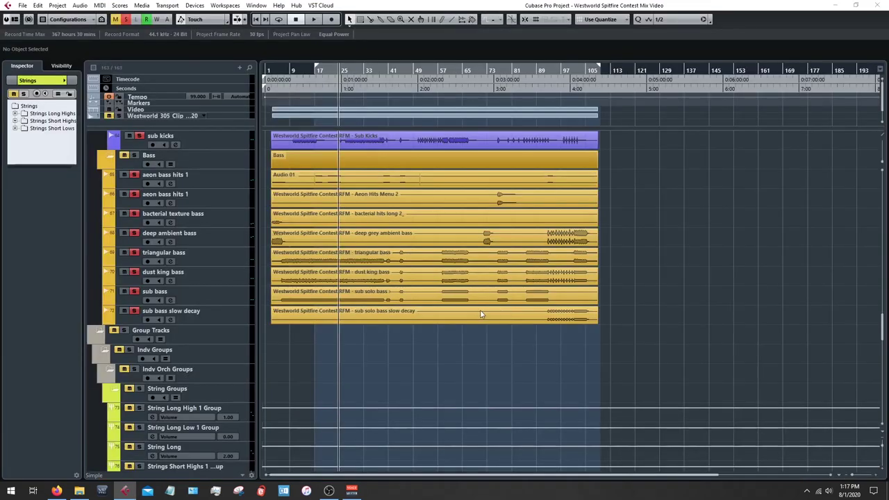
key("F3")
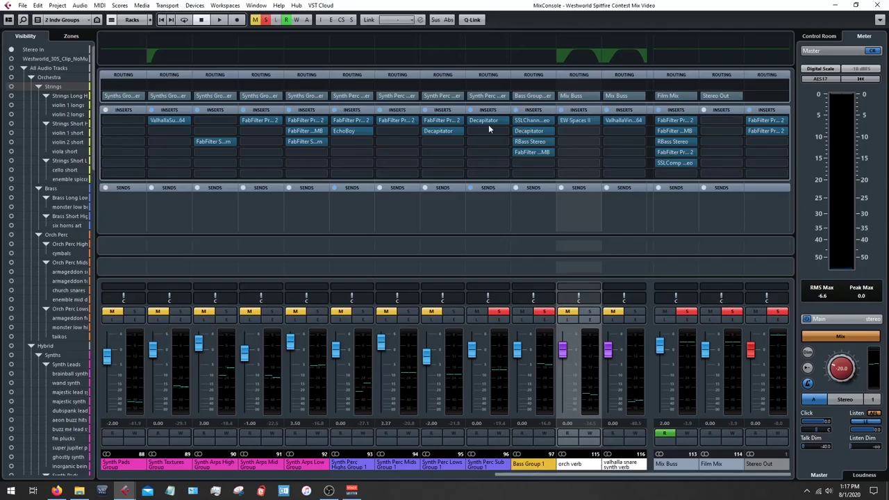
left_click(532, 152, "alt")
left_click(531, 152)
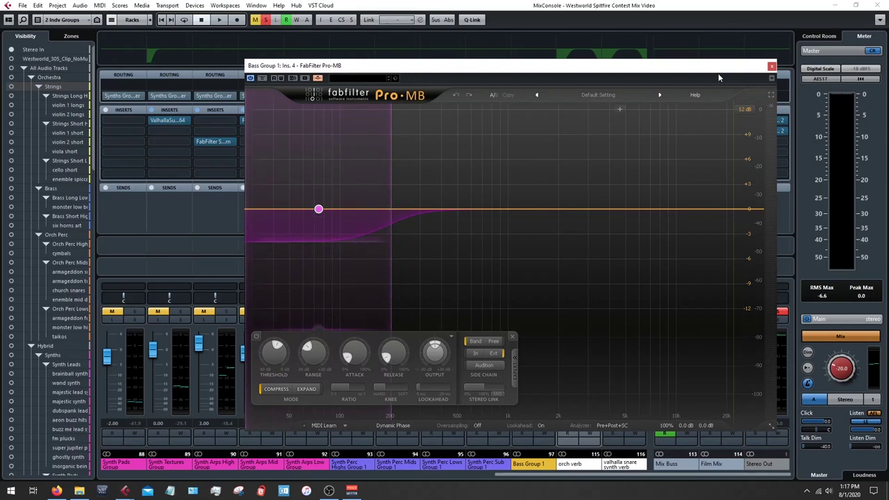
- In the arrangement, reposition the Pro-MB window and watch its analyzer during playback from slightly earlier
key("F3")
left_click_drag(743, 69, 712, 307)
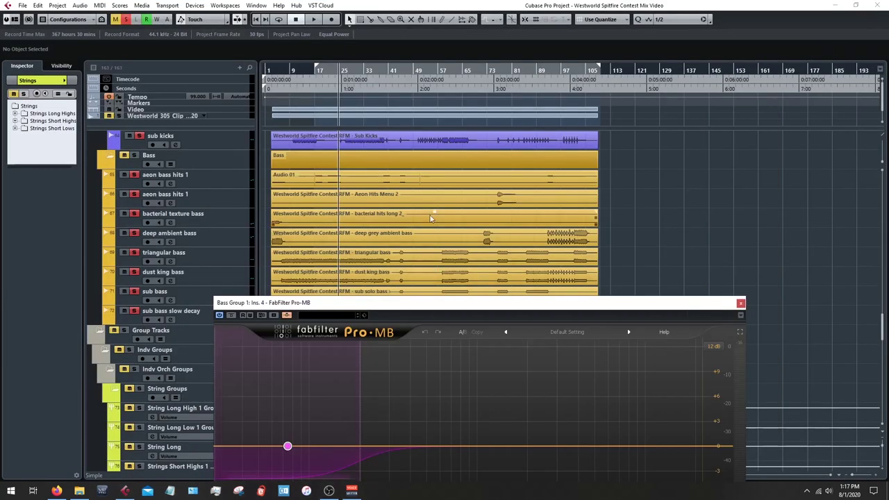
scroll(420, 203, "down", 4)
scroll(420, 204, "up", 6)
scroll(419, 203, "up", 3)
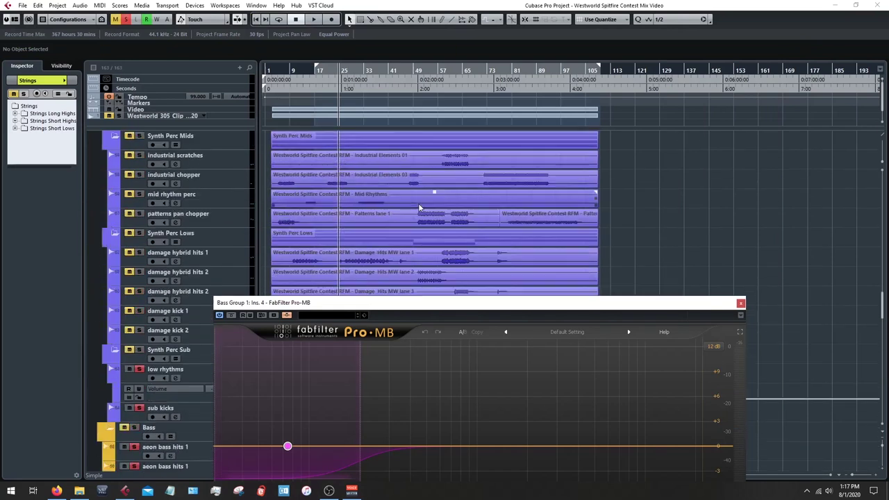
scroll(403, 182, "up", 5)
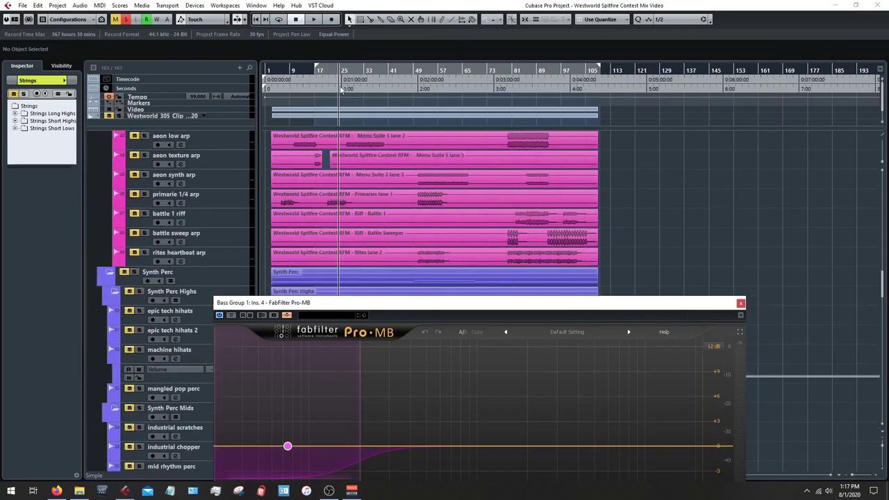
left_click(328, 69)
left_click_drag(468, 306, 484, 82)
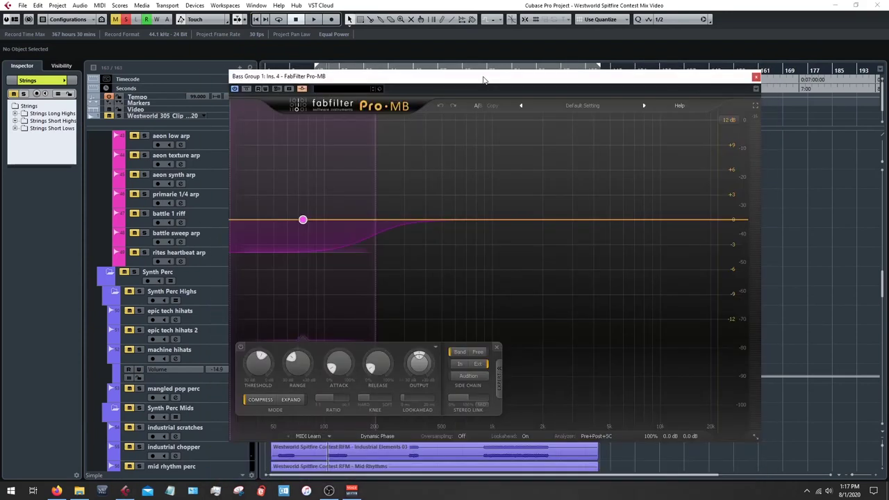
key("space")
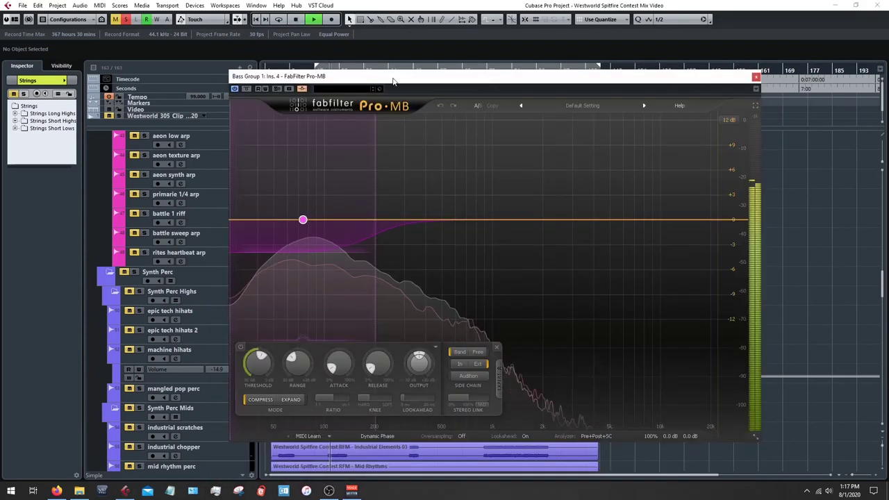
left_click_drag(393, 82, 750, 78)
scroll(378, 216, "down", 6)
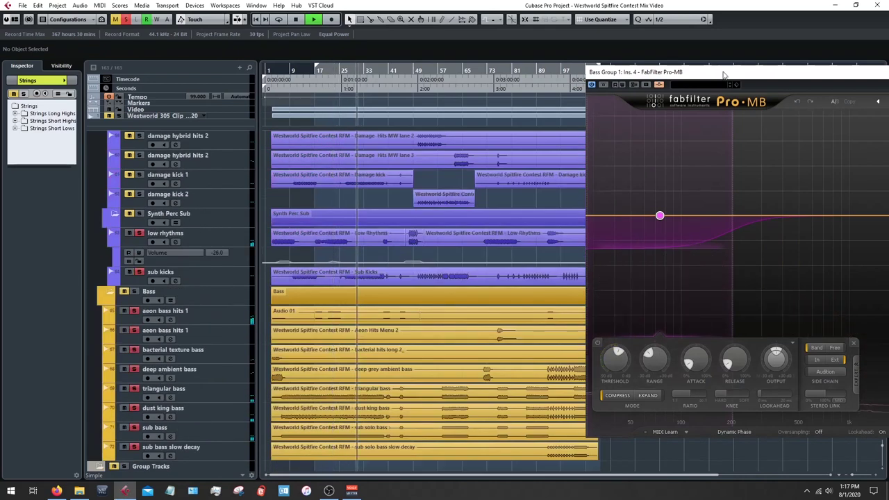
left_click_drag(724, 74, 409, 66)
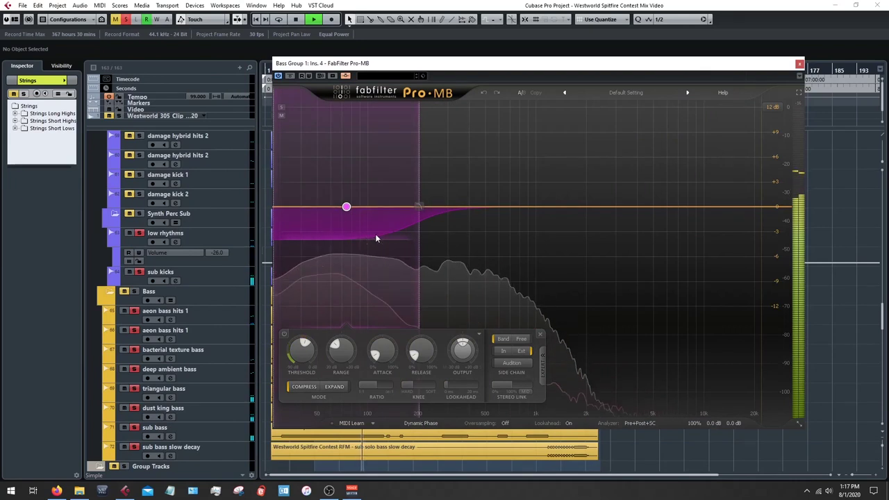
key("space")
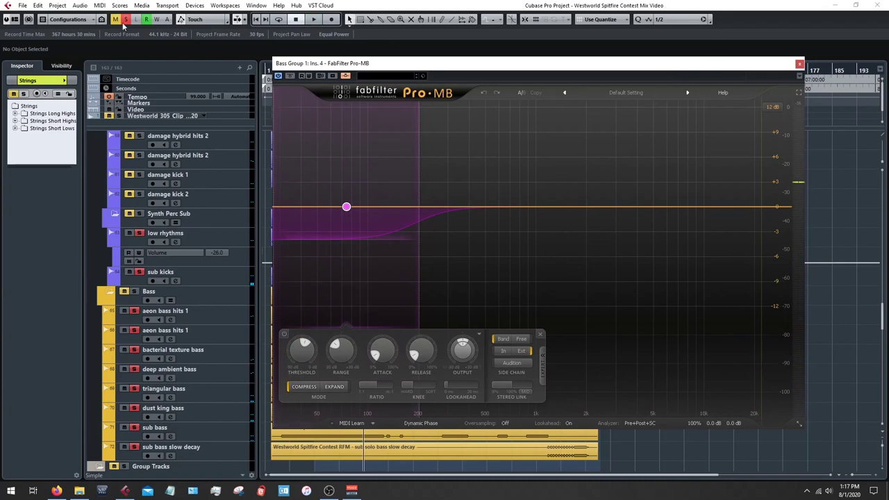
- Select the Synth Perc Lows folder track, solo it with S, and play it briefly
scroll(215, 271, "up", 5)
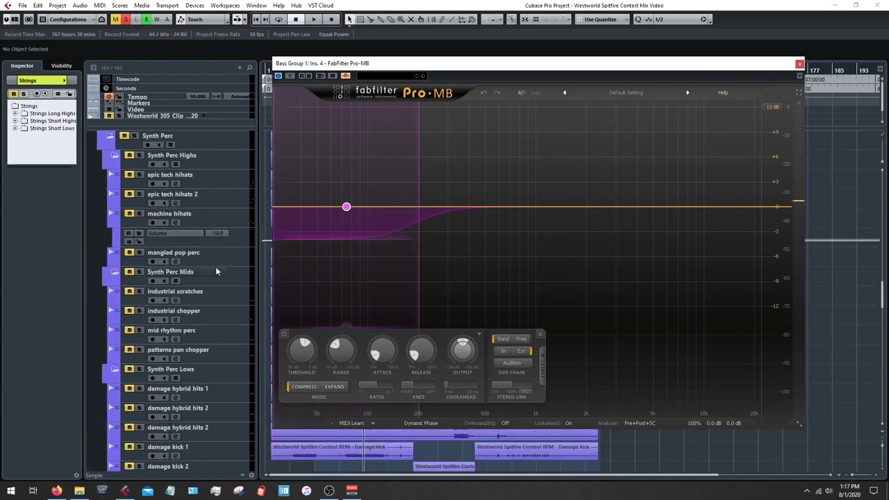
left_click(234, 375)
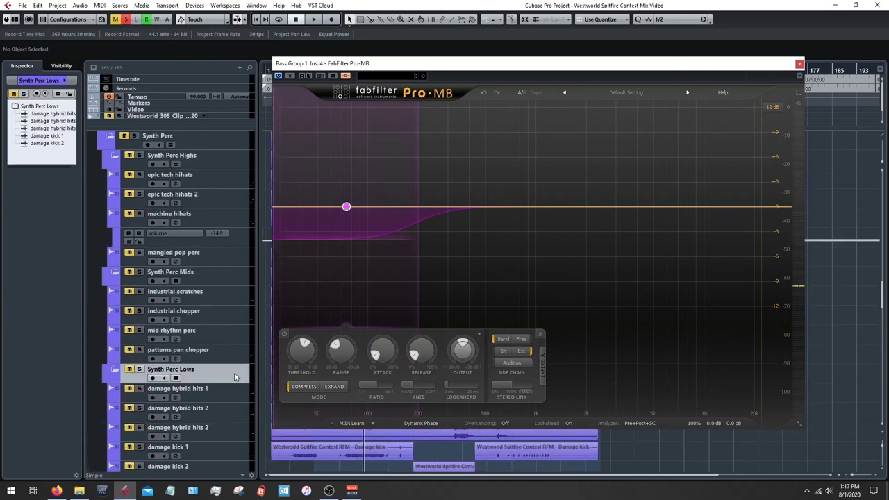
key("s")
key("space")
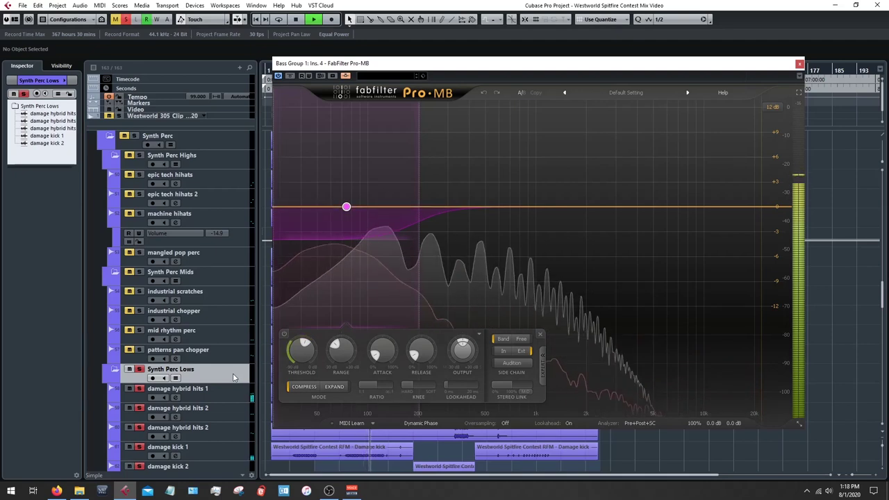
key("space")
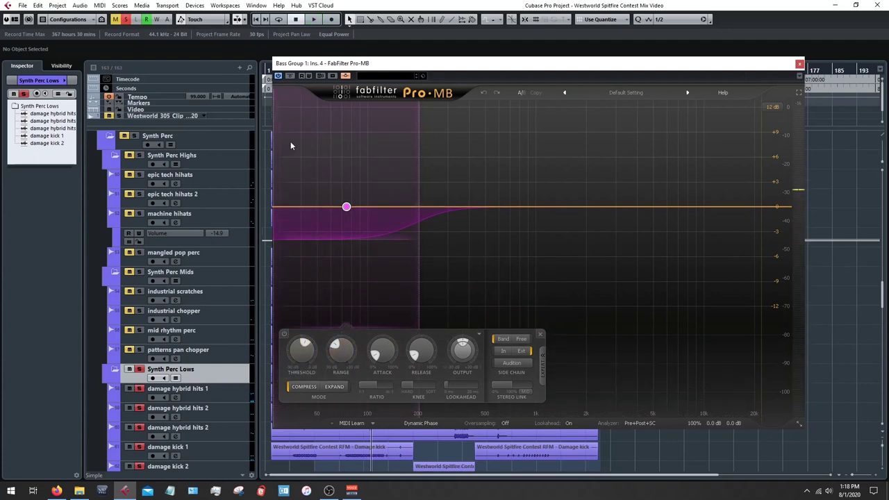
- Close Bass Group 1's Pro-MB and return to the MixConsole, scrolling left through the channels
left_click(800, 63)
key("F3")
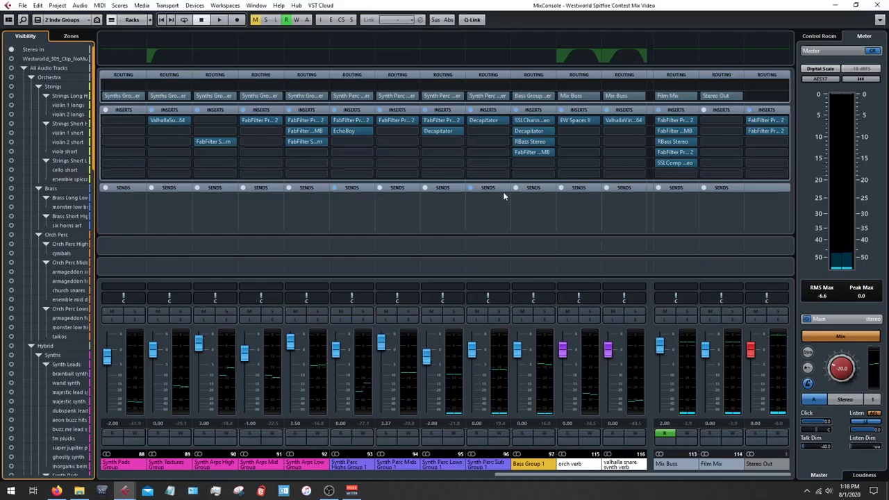
scroll(536, 478, "left", 1)
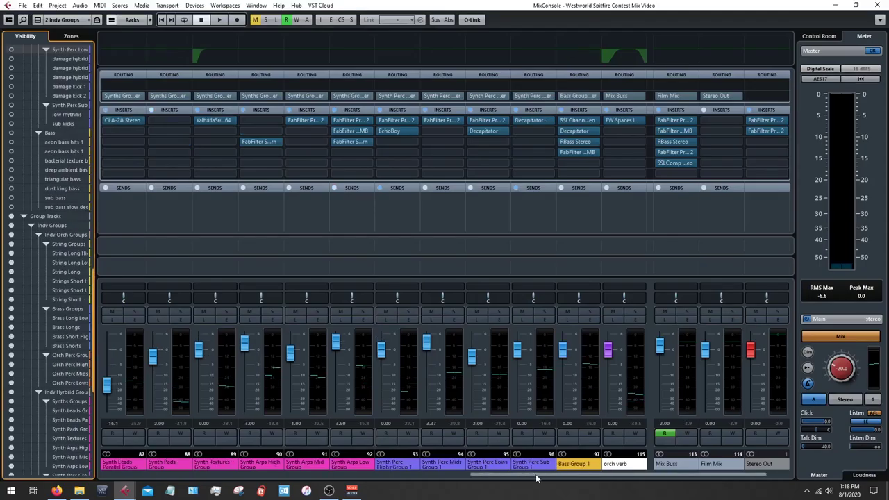
scroll(536, 477, "left", 1)
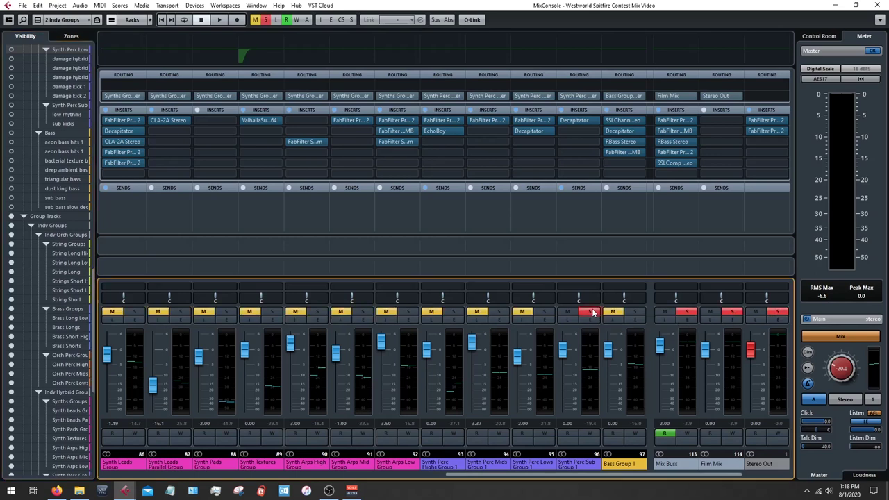
key("F3")
scroll(350, 231, "down", 5)
scroll(350, 232, "up", 4)
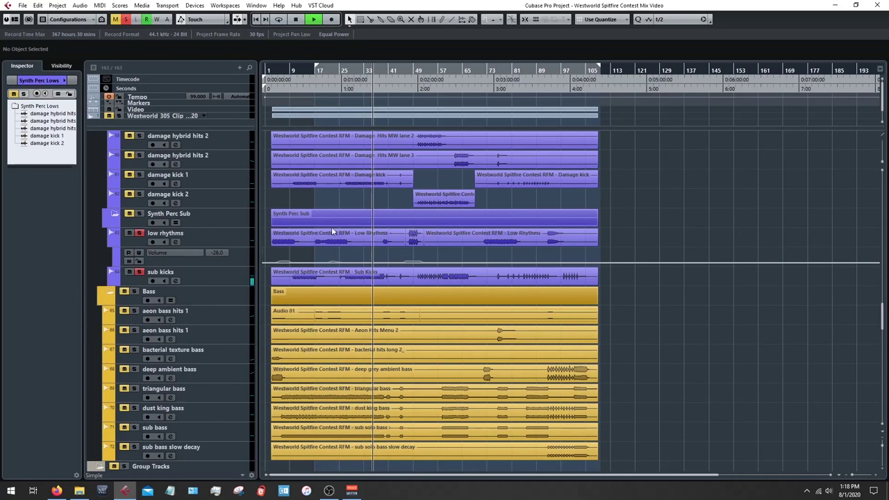
key("F3")
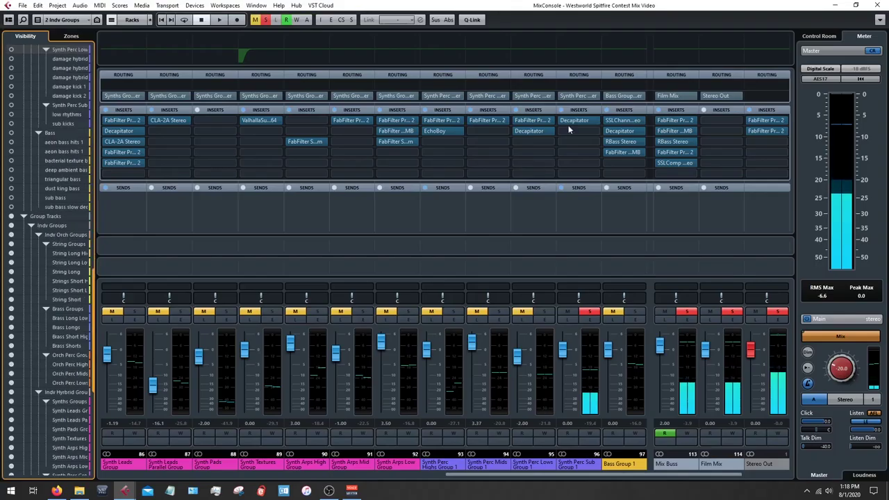
- Open and close Synth Perc Sub Group 1's Decapitator, then turn off its Solo
left_click(569, 123)
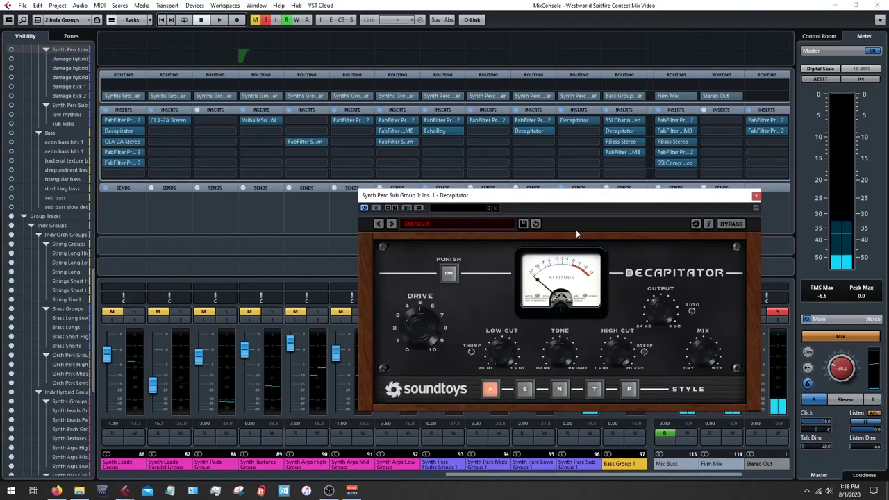
left_click(756, 198)
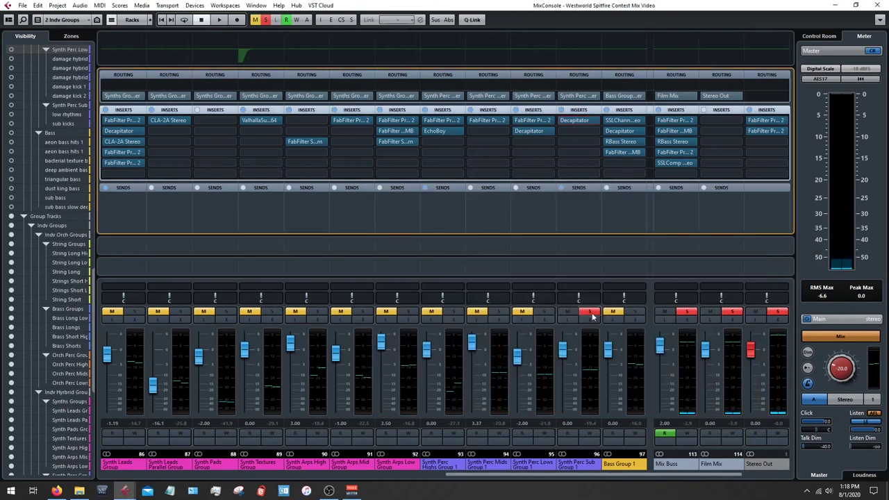
left_click(592, 314)
- Solo Synth Perc Lows Group 1, start playback and check its Decapitator insert
left_click(547, 316)
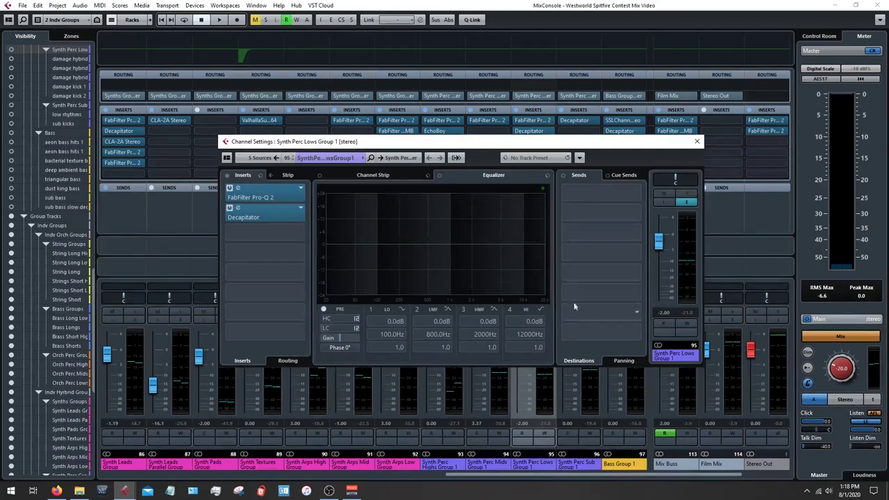
left_click(686, 193)
key("F3")
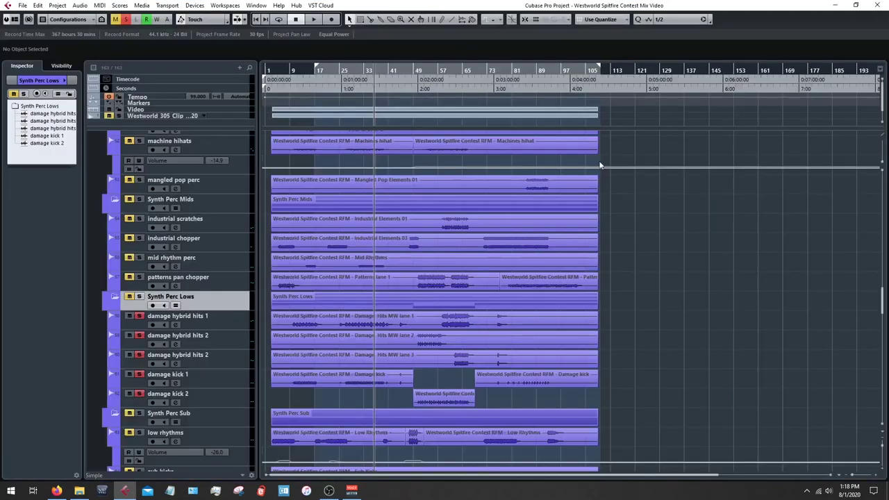
scroll(410, 170, "down", 3)
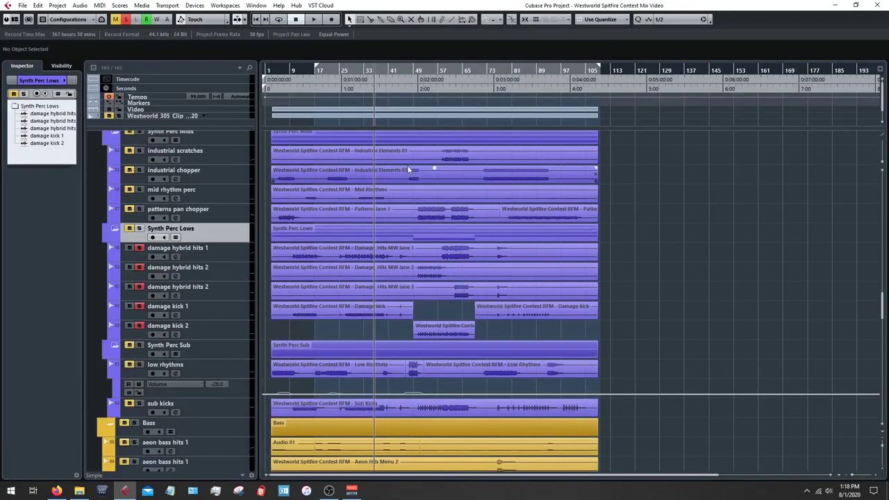
key("space")
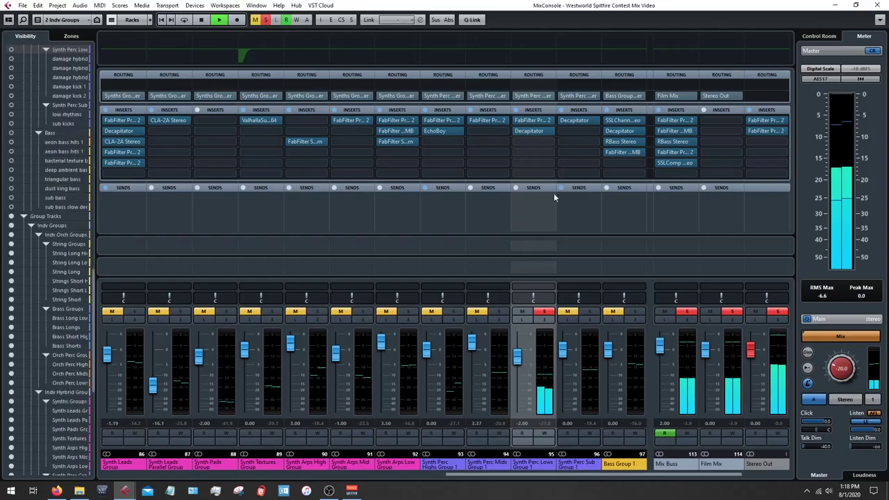
left_click(529, 129)
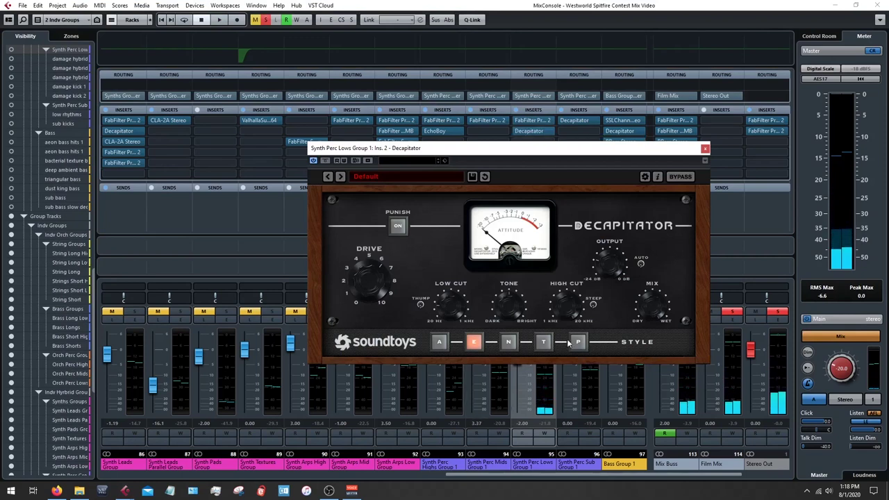
left_click(455, 380)
- Inspect the group's Pro-Q 2 curve and its 8002 Hz high-shelf band, then close the EQ
left_click(526, 120)
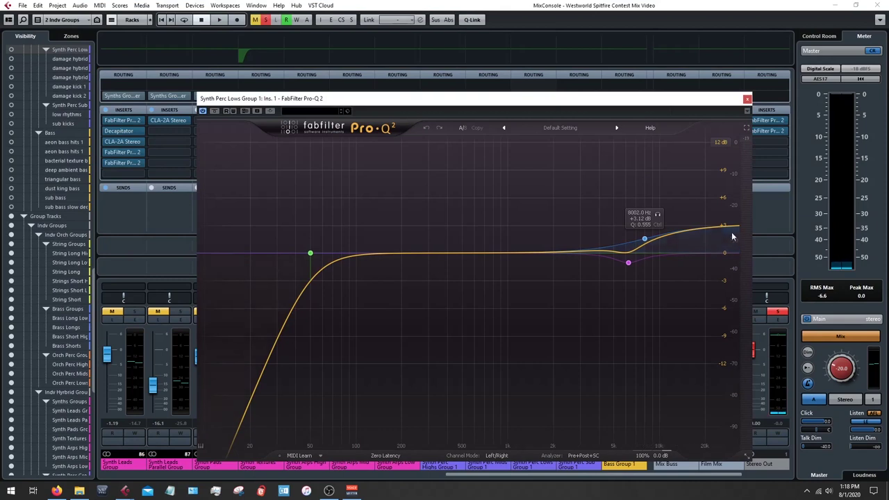
left_click(644, 239)
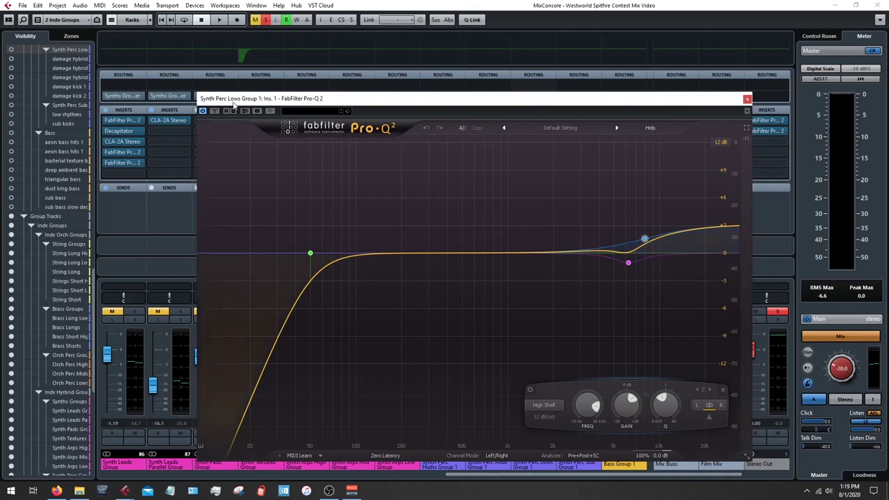
left_click_drag(234, 103, 239, 77)
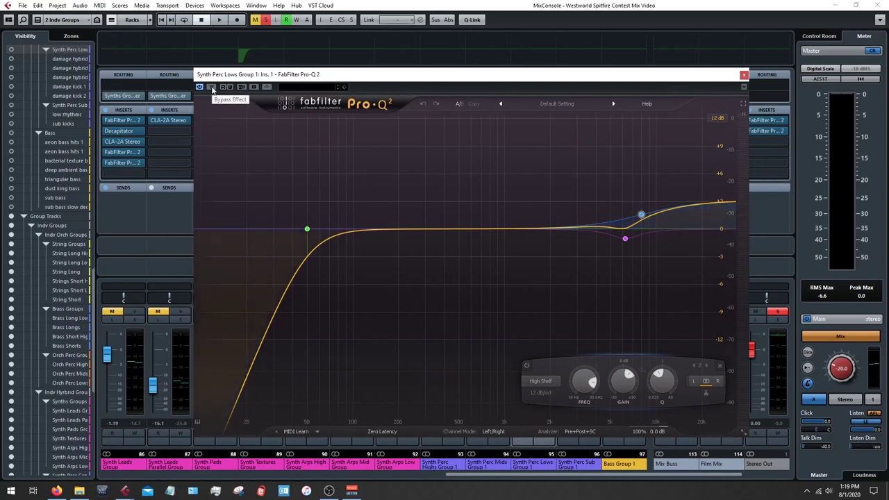
key("F3")
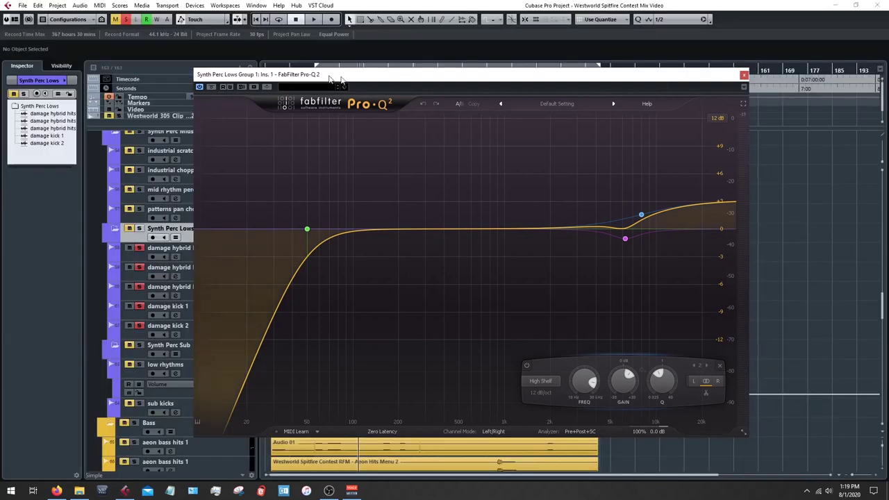
left_click_drag(327, 79, 606, 77)
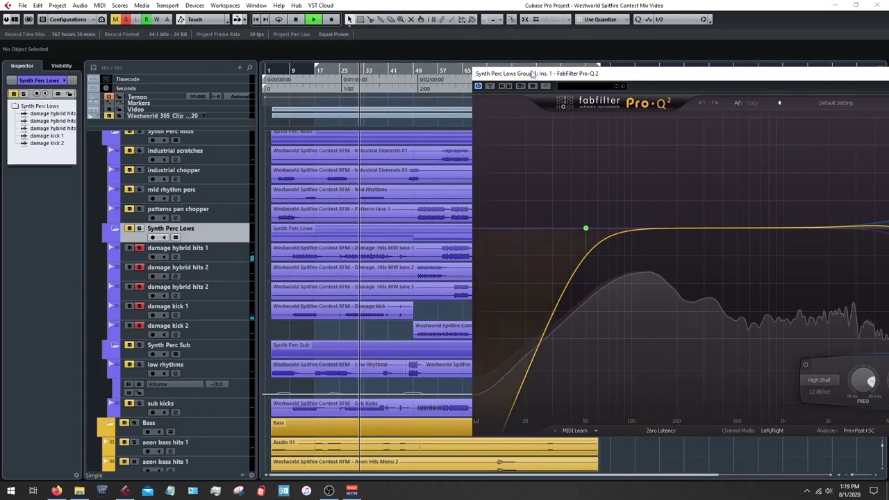
left_click_drag(538, 75, 297, 82)
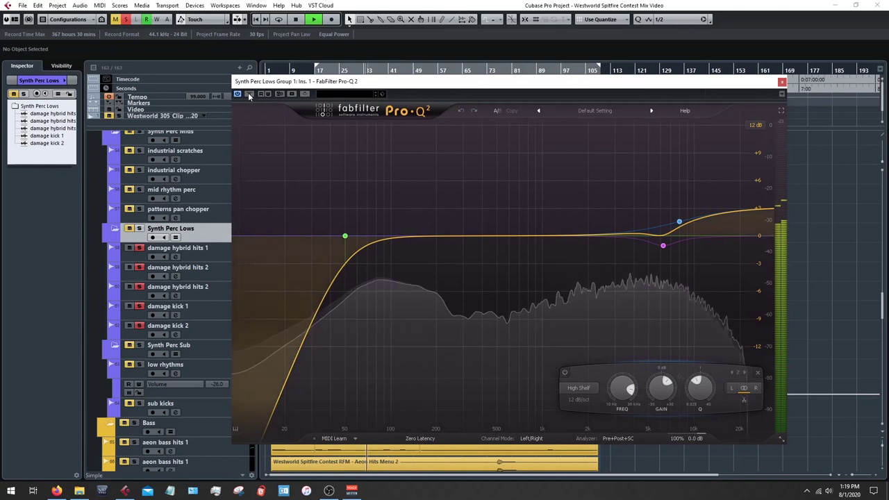
left_click(782, 81)
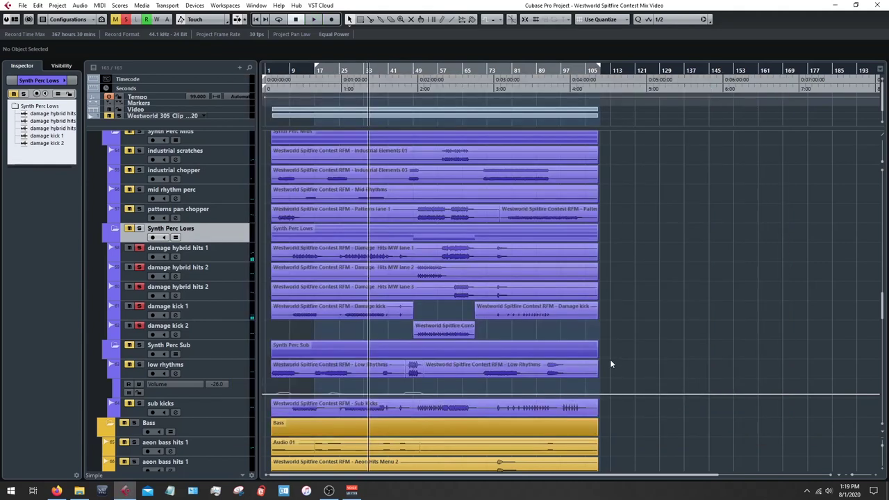
key("F3")
- Clear all solos and look over the Synth Perc Mids Group 1 Pro-Q 2 before closing it
left_click(266, 19)
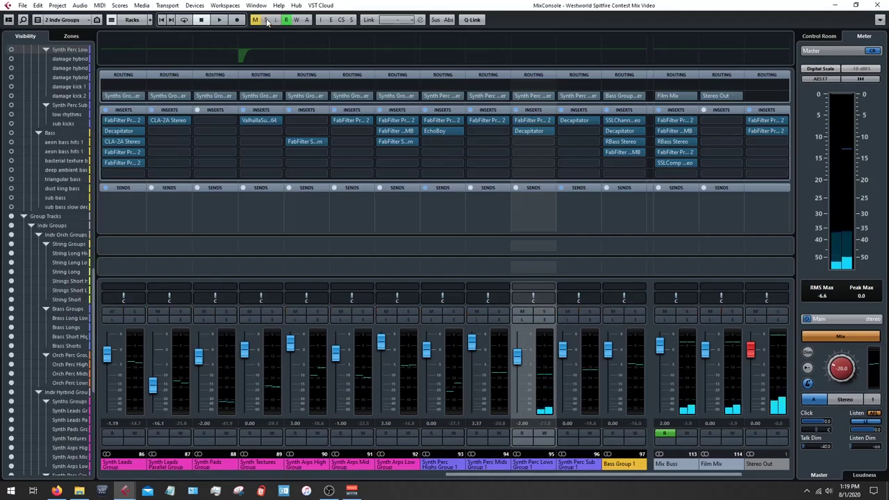
left_click(485, 121)
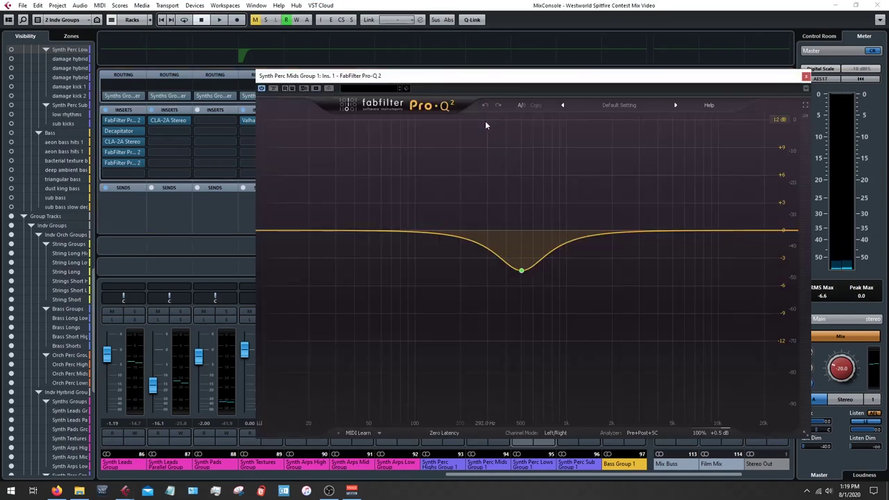
mouse_move(543, 279)
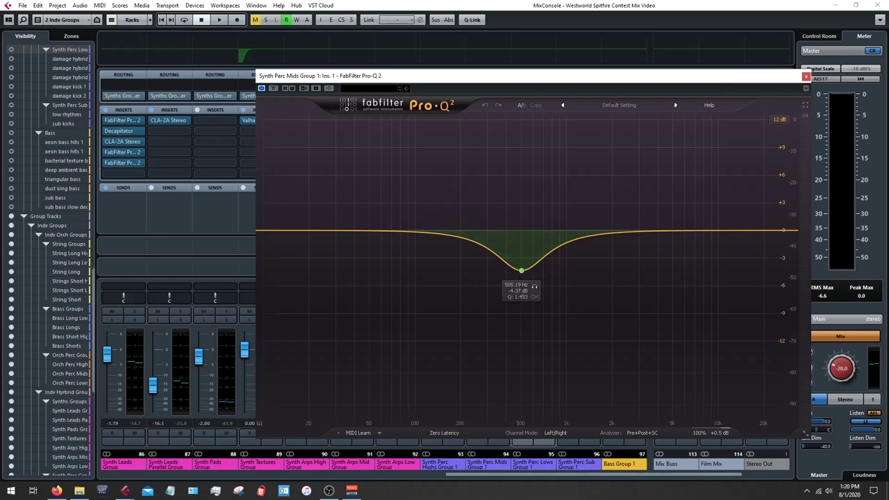
key("F3")
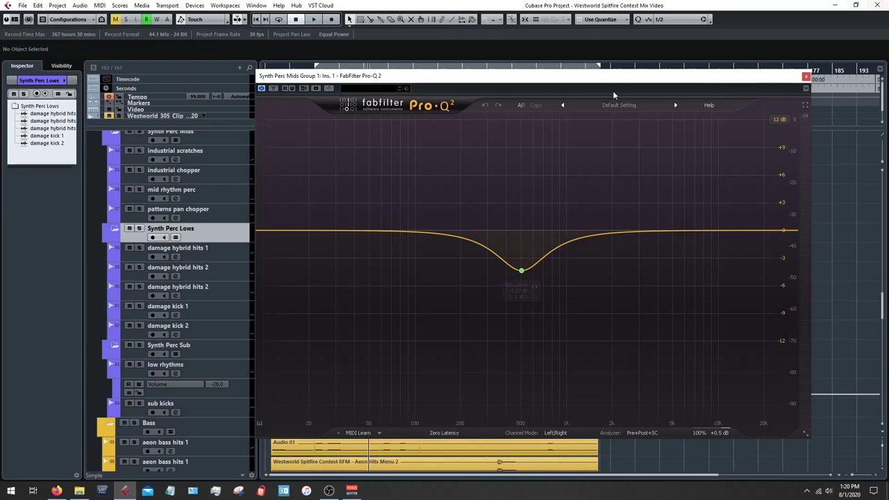
left_click(806, 76)
- Solo the Synth Perc Mids folder track with S and start playback
scroll(353, 217, "up", 3)
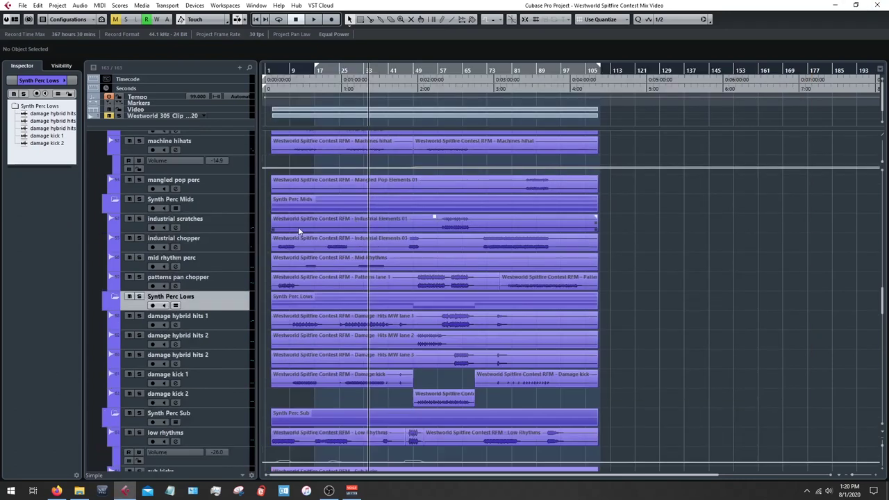
left_click(221, 199)
key("s")
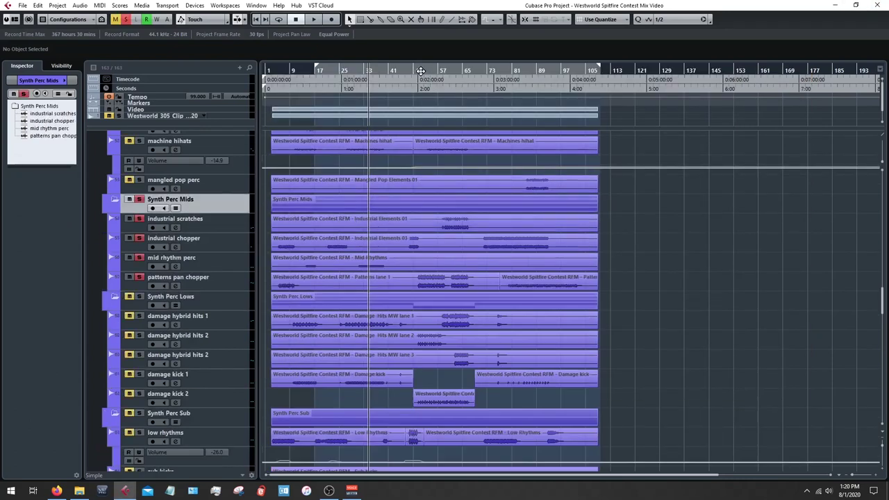
key("space")
key("F3")
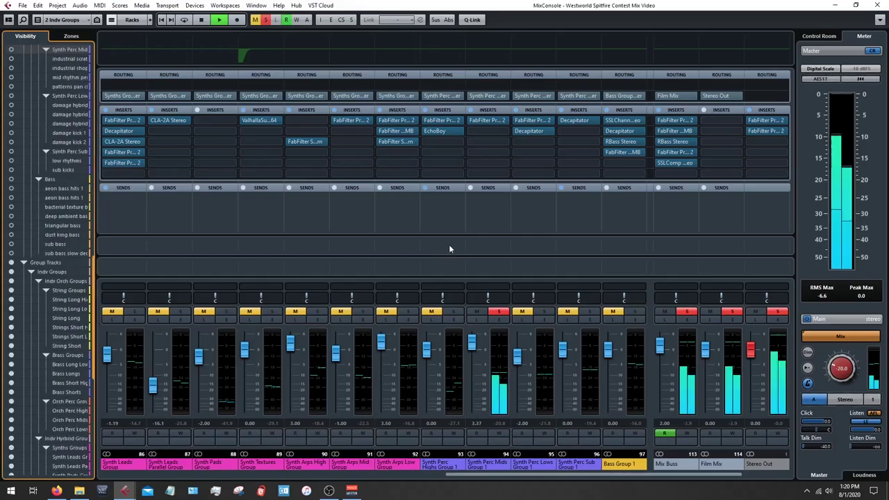
- Recheck the Synth Perc Mids Group Pro-Q 2 while playing, then unsolo all channels
left_click(479, 120)
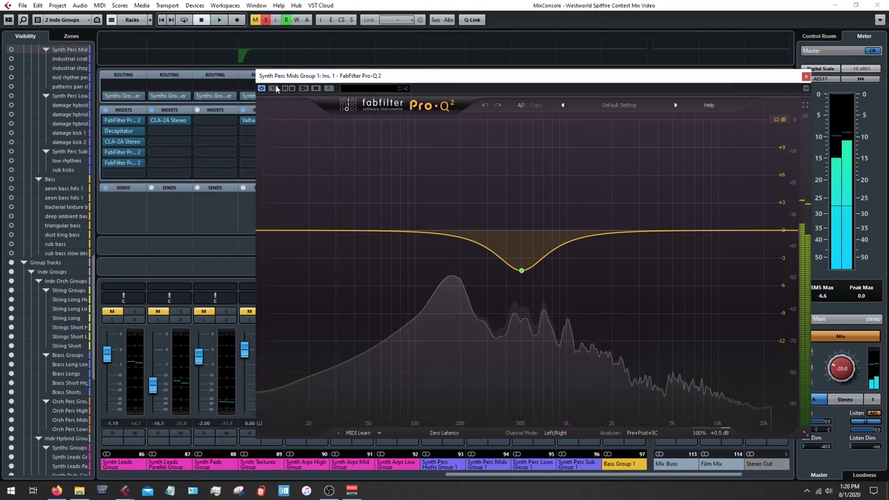
left_click(805, 75)
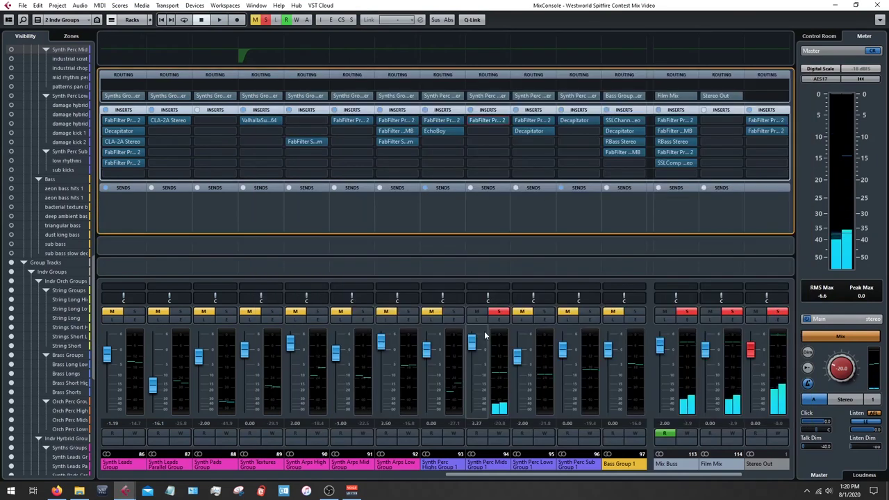
left_click(499, 312)
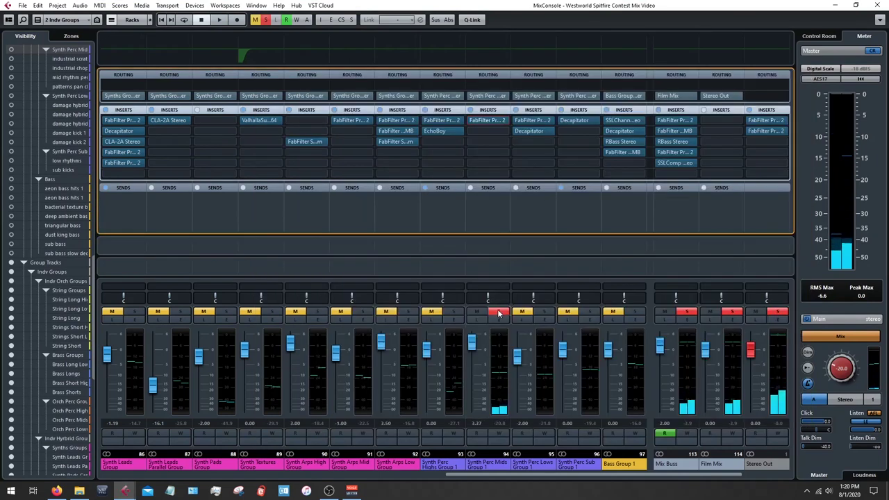
left_click(266, 19)
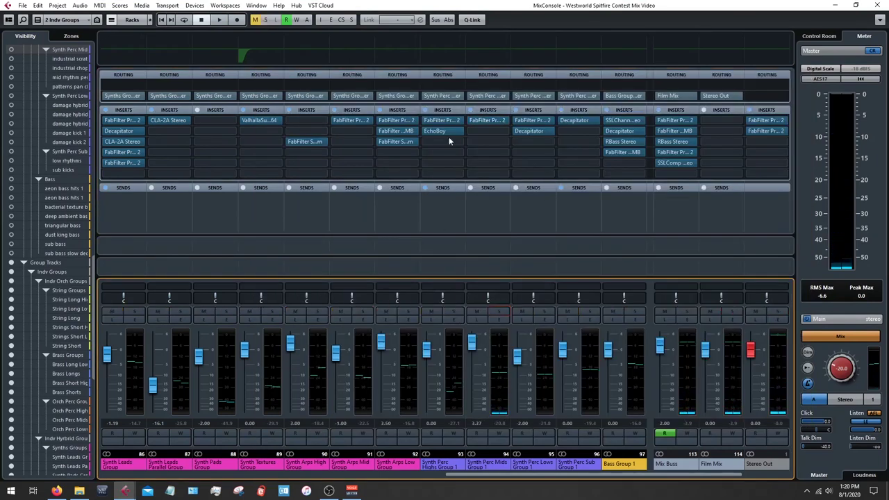
left_click(436, 123)
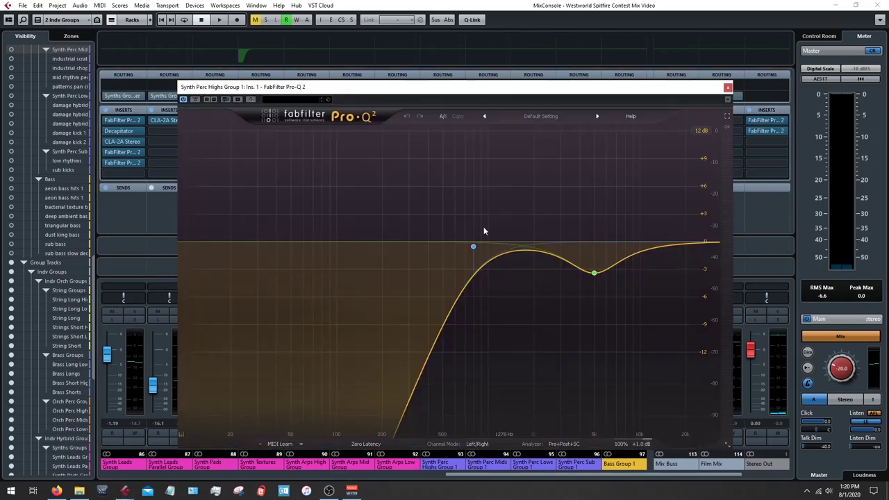
- Close the Synth Perc Highs Group EQ and start playback from the arrangement
left_click(728, 87)
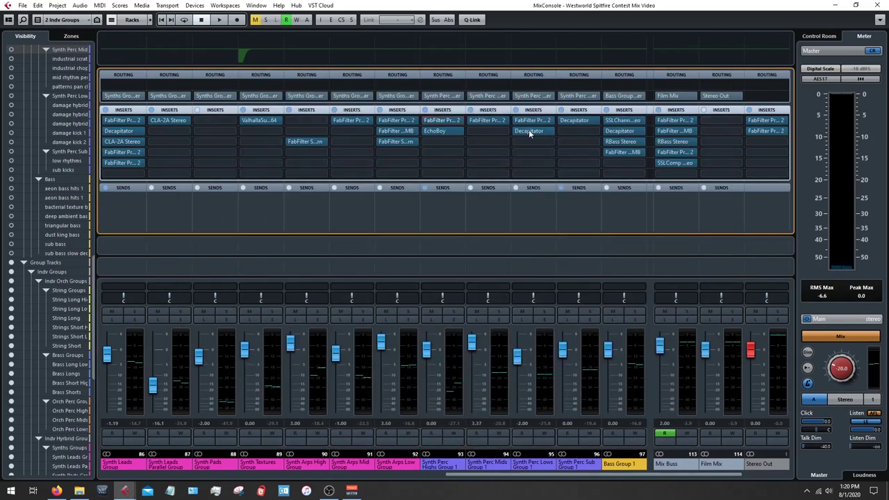
key("F3")
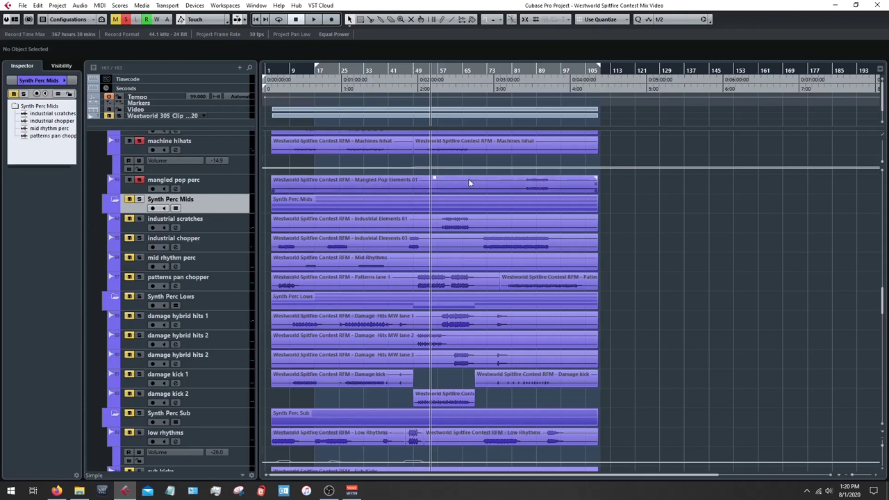
scroll(417, 208, "up", 5)
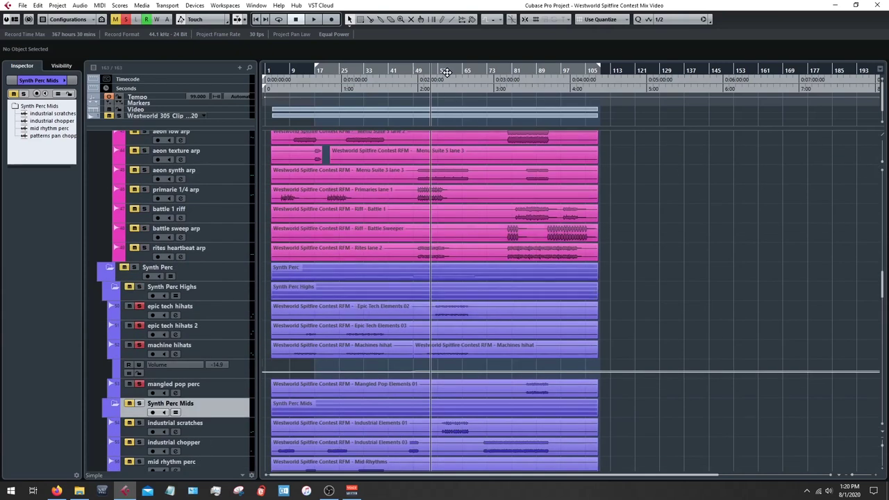
key("space")
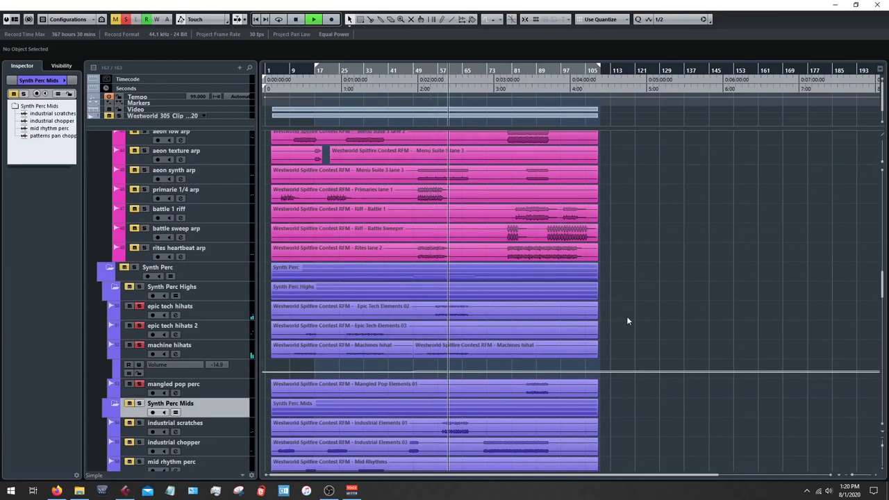
key("F3")
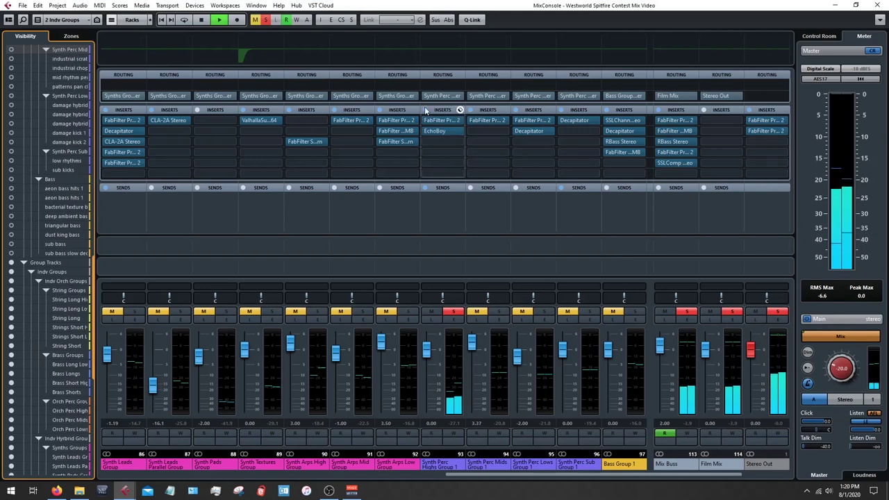
- Bypass the Synth Perc Highs Group inserts and recheck its Pro-Q 2 curve
left_click(426, 110)
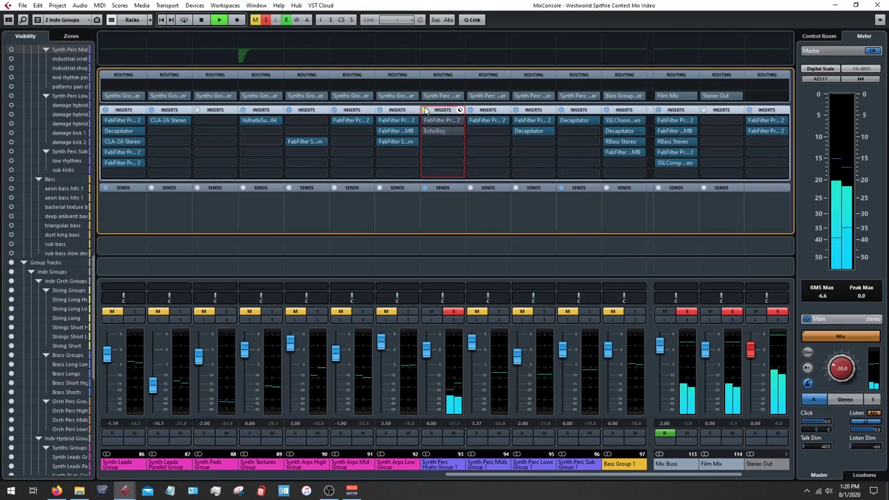
left_click(437, 121)
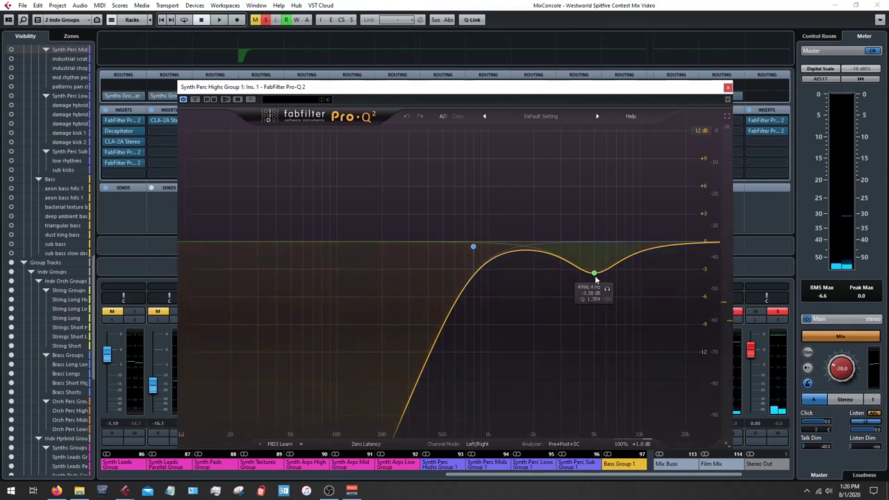
mouse_move(596, 275)
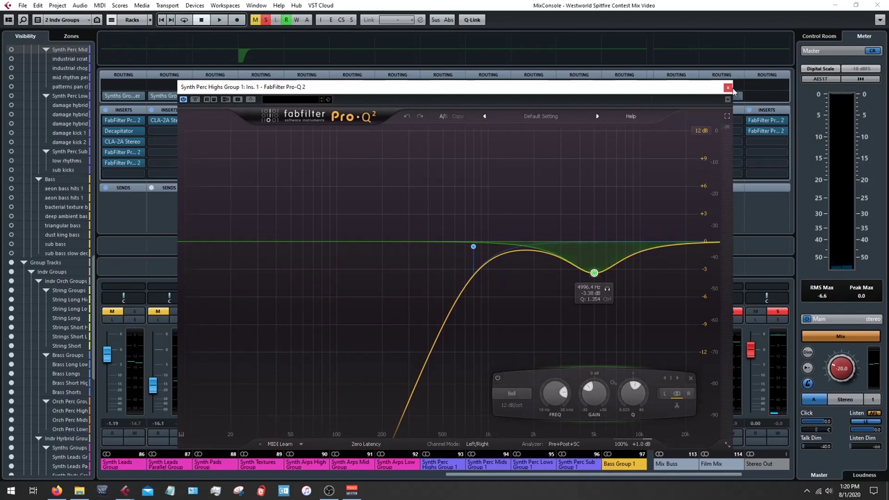
left_click(727, 89)
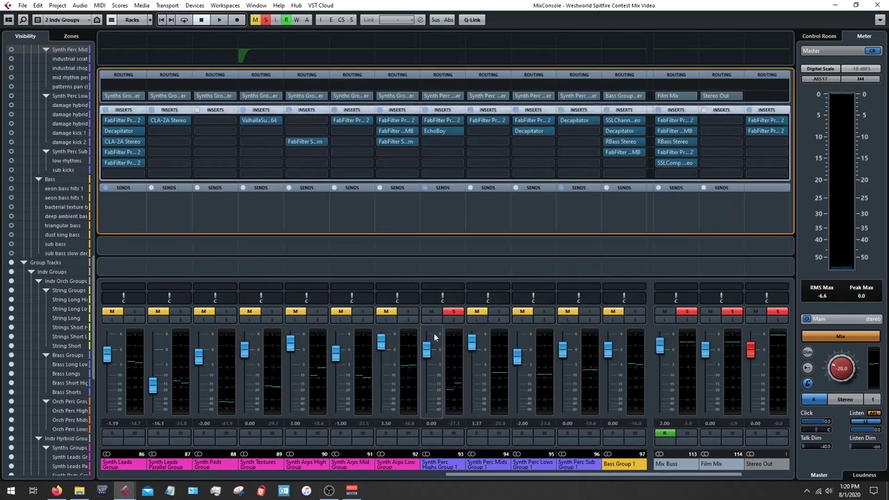
- Toggle the Synth Perc Highs Group solo, leaving it unsoloed
left_click(454, 313)
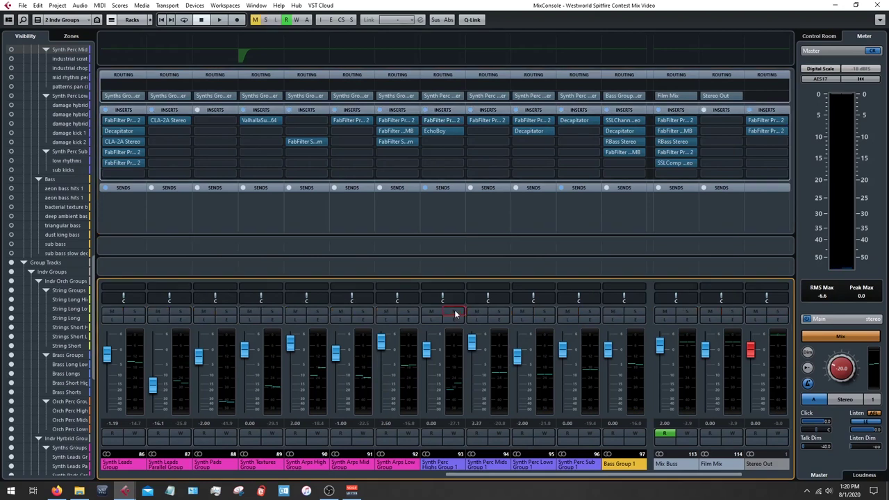
left_click(454, 313)
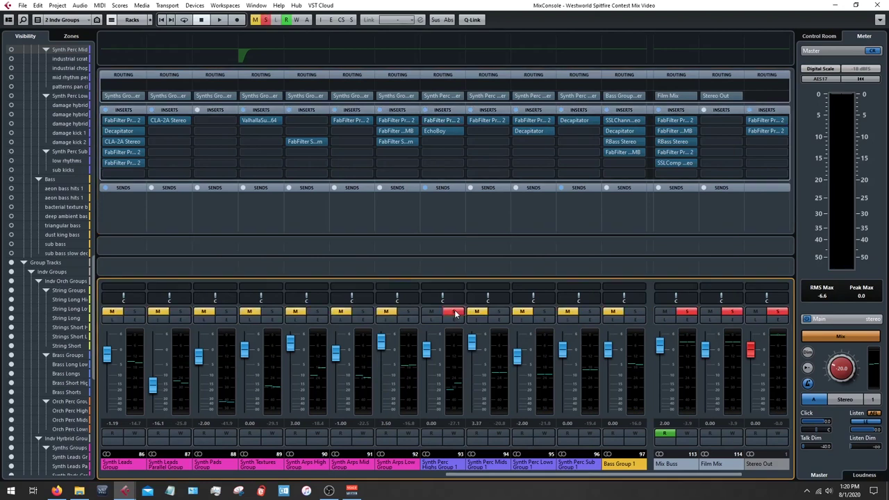
left_click(455, 314)
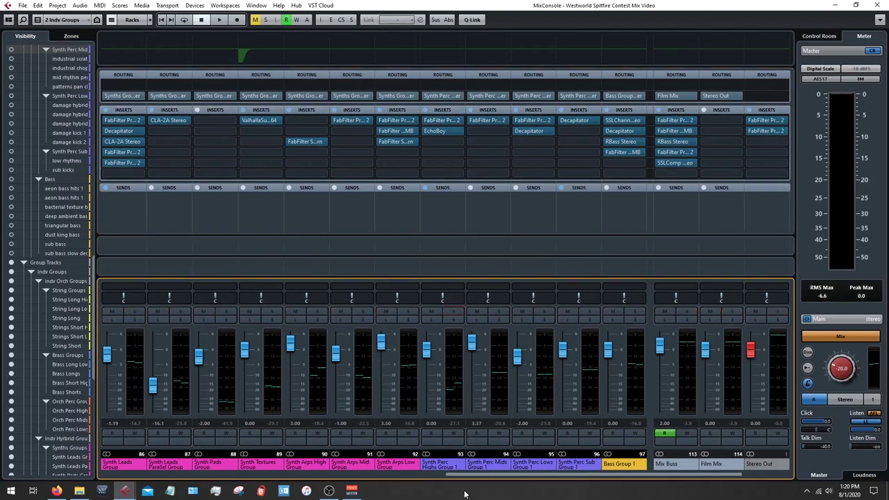
scroll(464, 478, "up", 1)
scroll(464, 478, "up", 2)
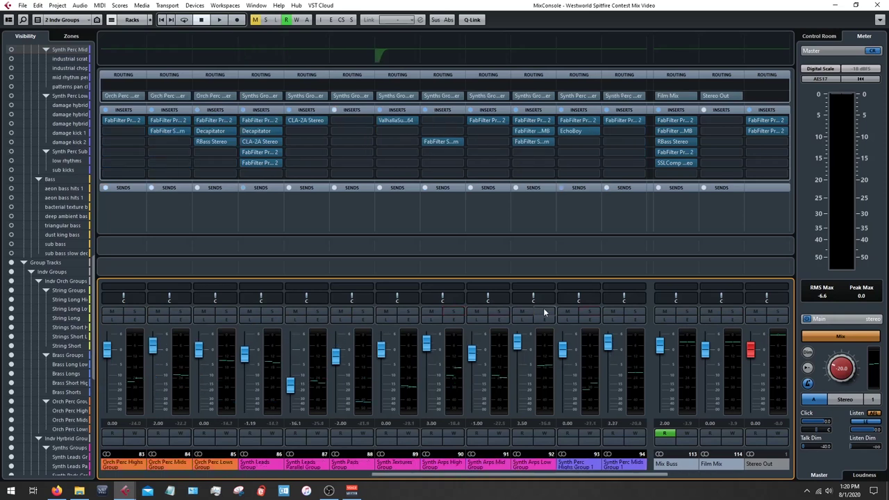
- Solo Synth Arps Low Group and play the mix from around bar 81
left_click(546, 314)
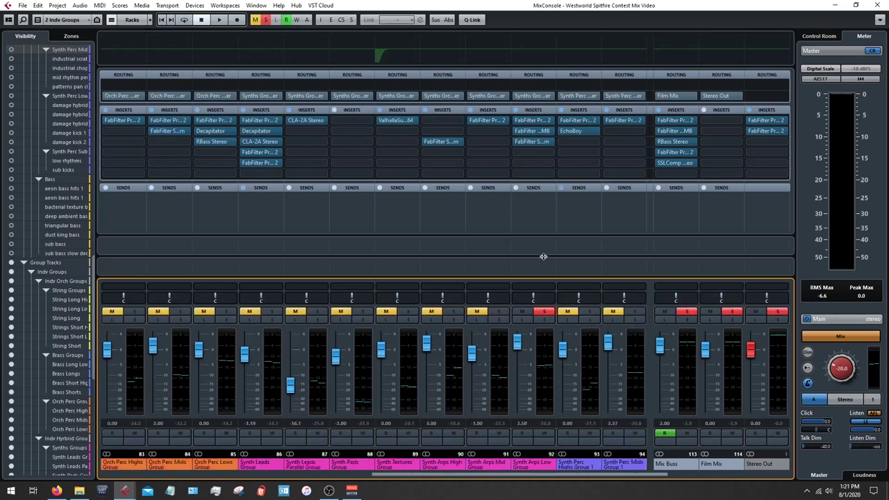
key("F3")
scroll(544, 262, "down", 8)
scroll(547, 265, "up", 8)
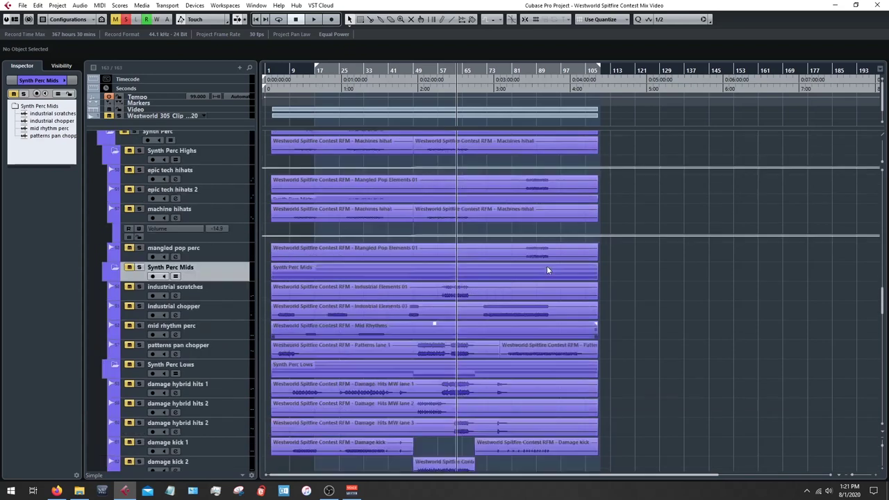
scroll(552, 274, "up", 5)
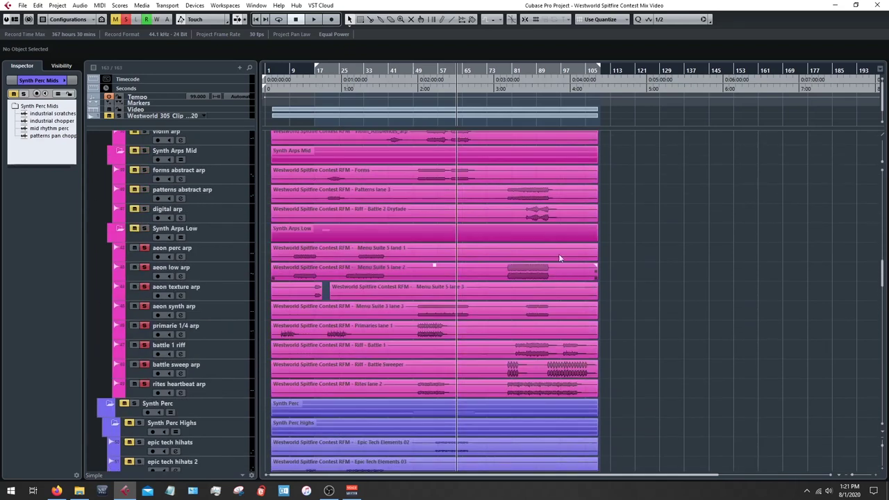
left_click(519, 70)
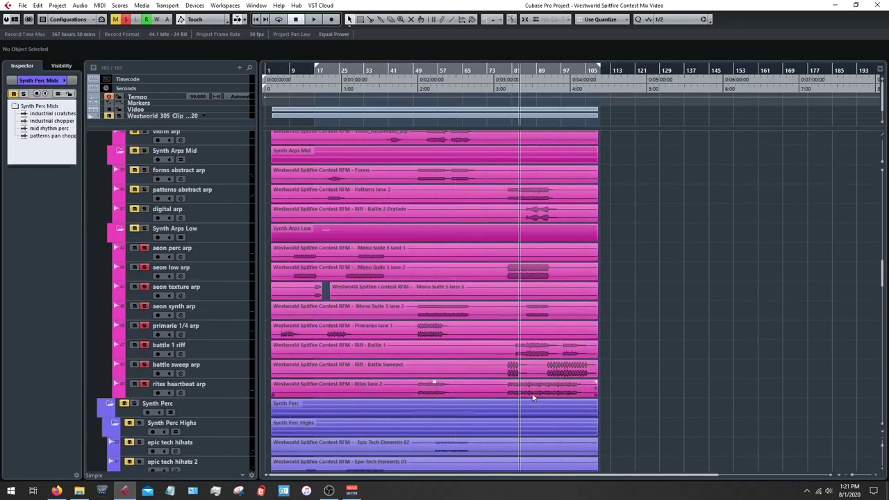
key("space")
key("F3")
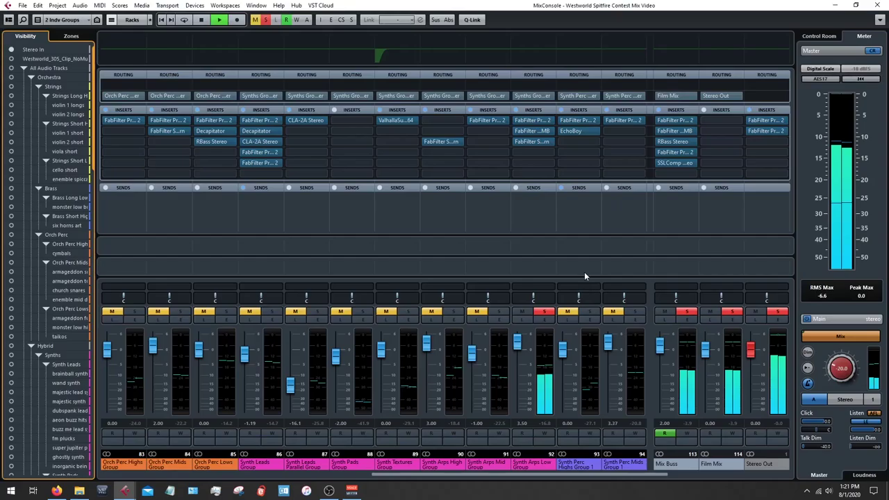
- A/B the group's inserts via bypass, stop, and inspect its Pro-Q 2 steep low-cut
left_click(516, 110)
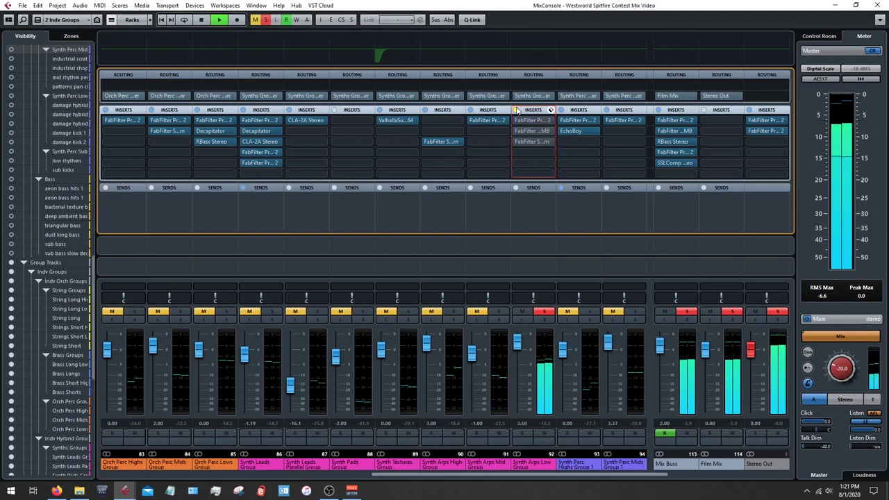
left_click(517, 111)
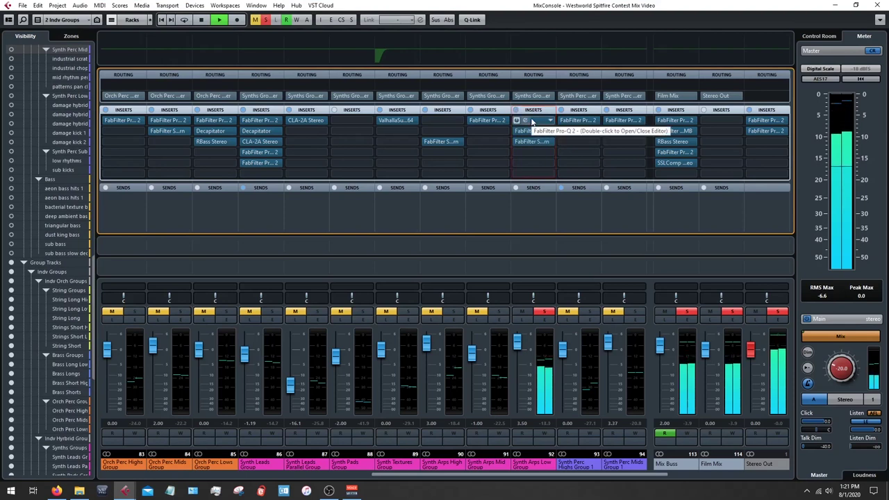
key("space")
left_click(532, 120)
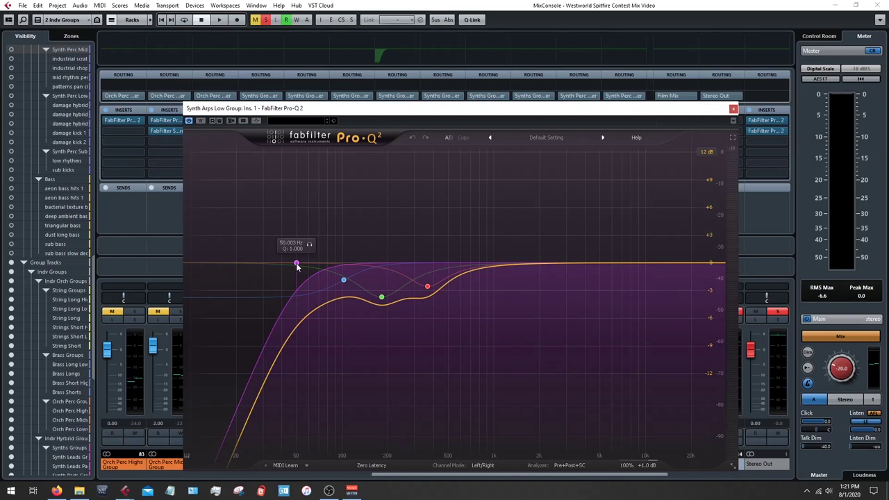
left_click(734, 110)
left_click(544, 312)
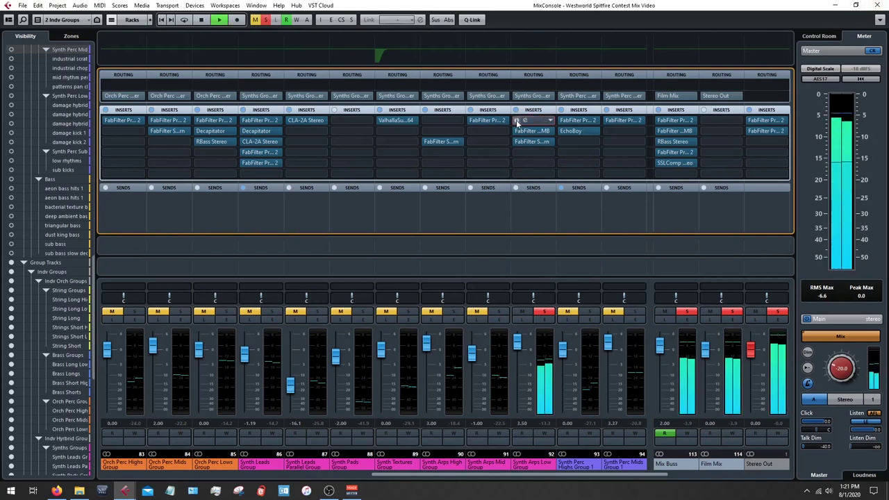
- Stop playback and return to the MixConsole with Synth Arps Low Group still soloed
key("space")
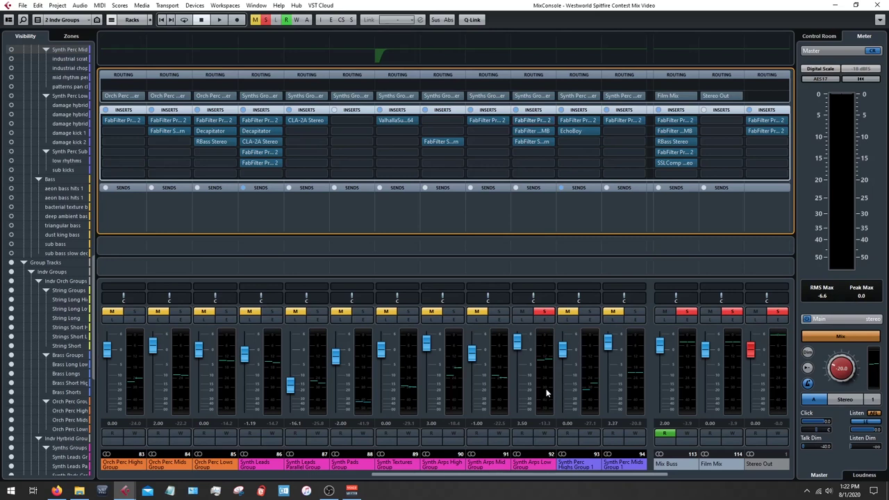
key("F3")
scroll(530, 288, "down", 15)
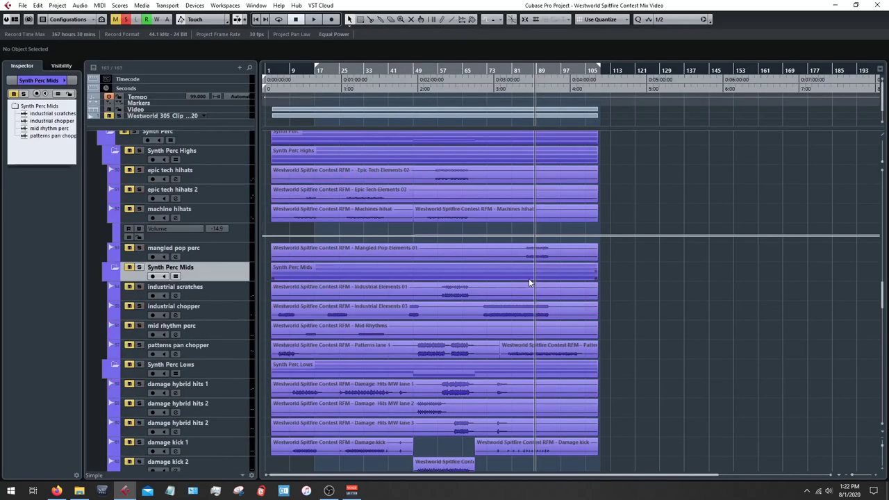
scroll(530, 282, "up", 3)
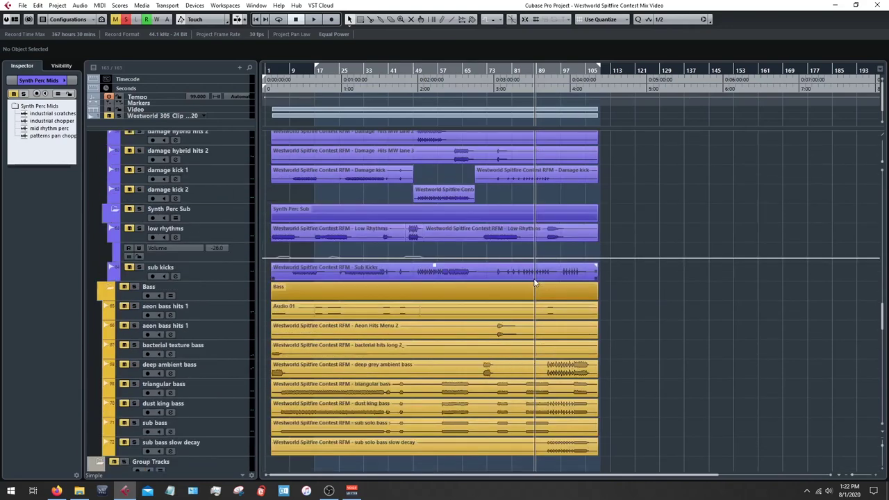
key("F3")
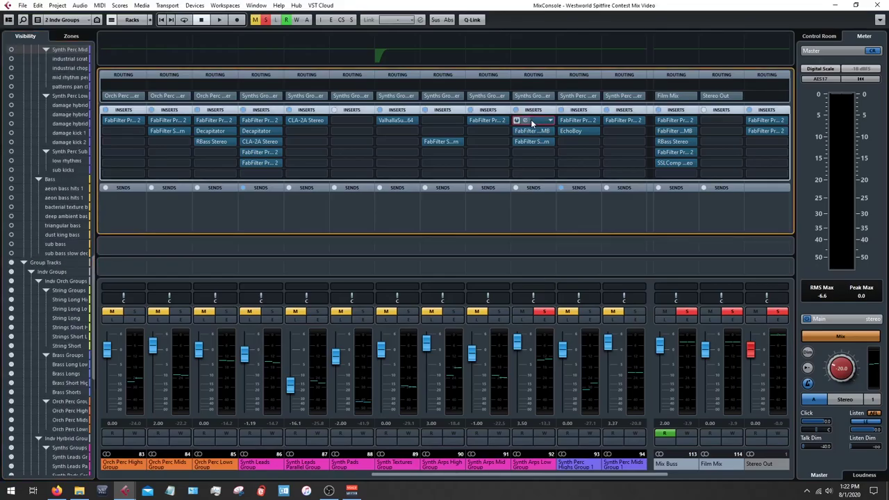
- Review the Synth Arps Low Group's Pro-Q 2 and Pro-MB Band 1 compression settings
left_click(531, 122)
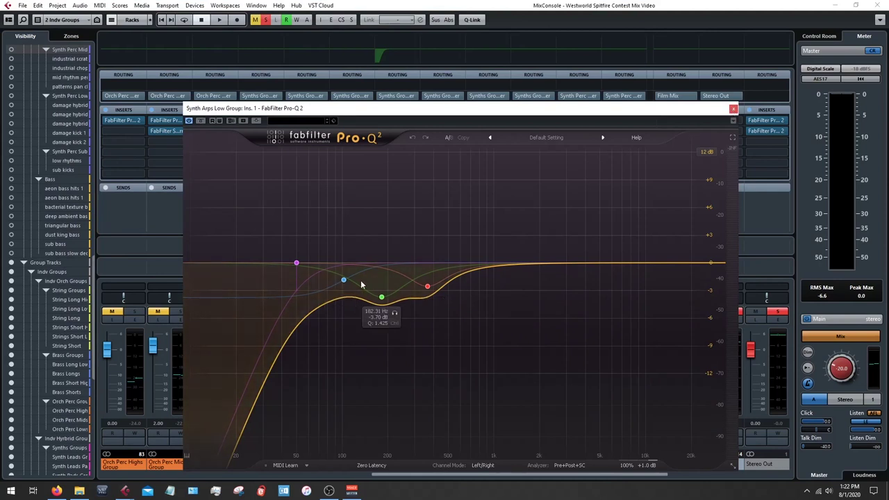
left_click(734, 110)
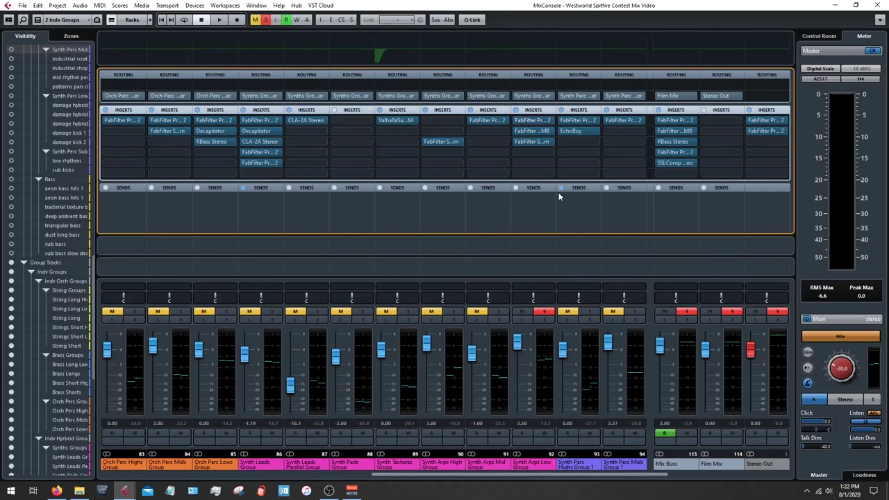
left_click(530, 130)
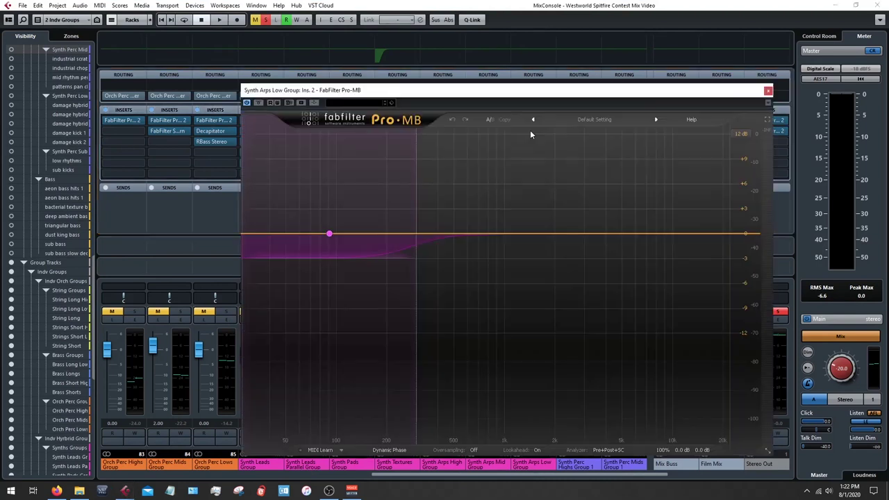
left_click(330, 235)
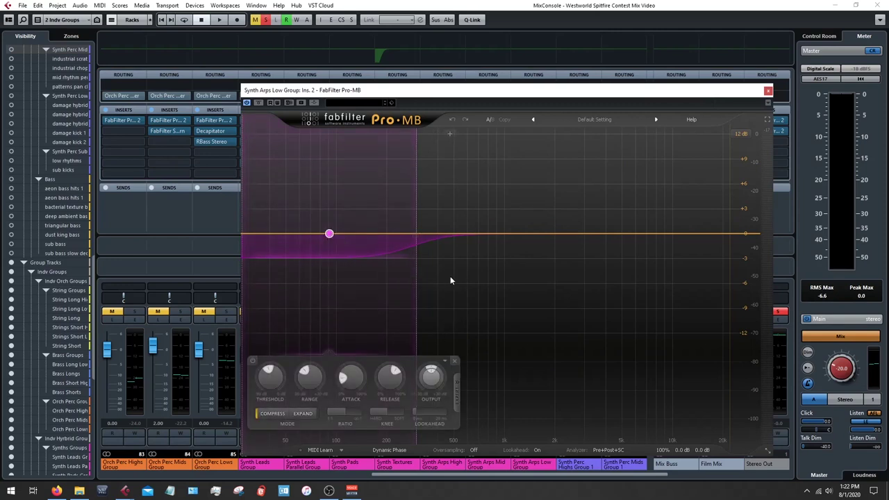
left_click(767, 91)
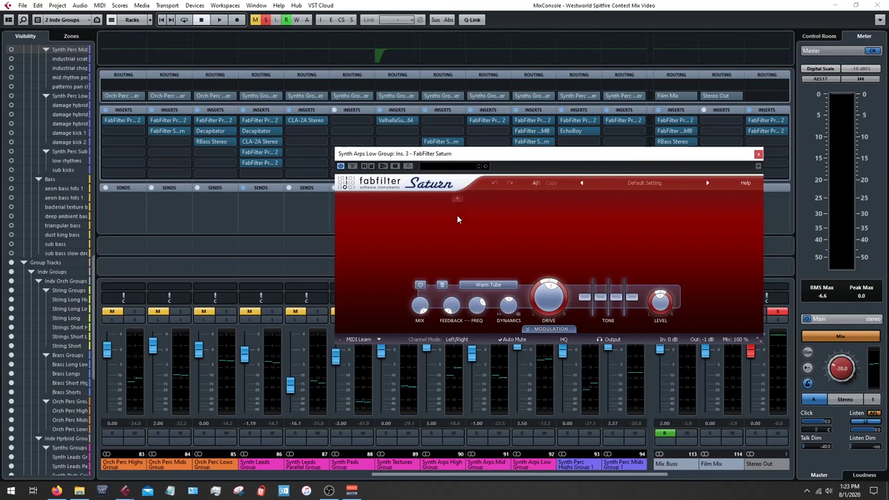
- Check the Synth Arps Low Group's Saturn insert and close its editor
left_click(758, 155)
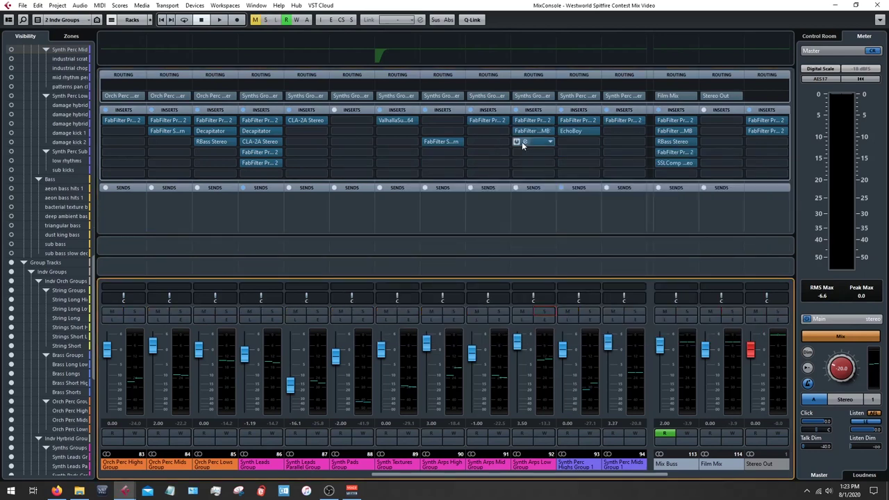
left_click(482, 121)
left_click(482, 122)
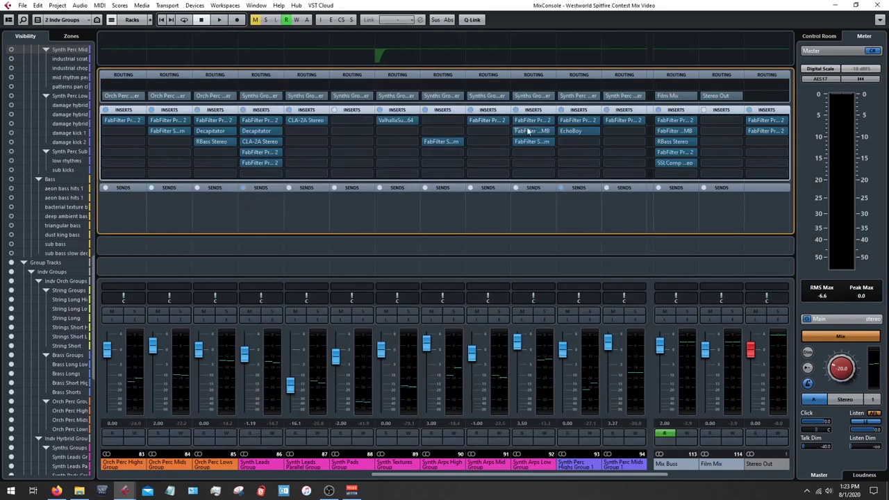
left_click(530, 143)
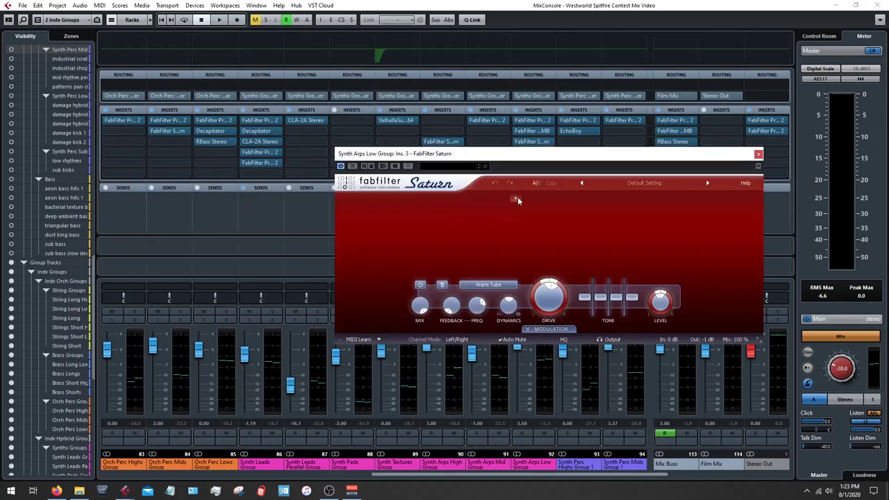
left_click(759, 154)
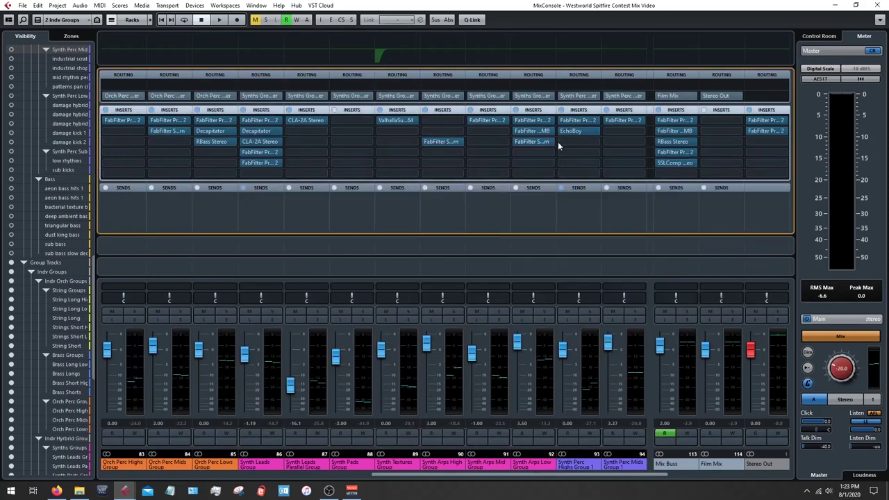
double_click(485, 123)
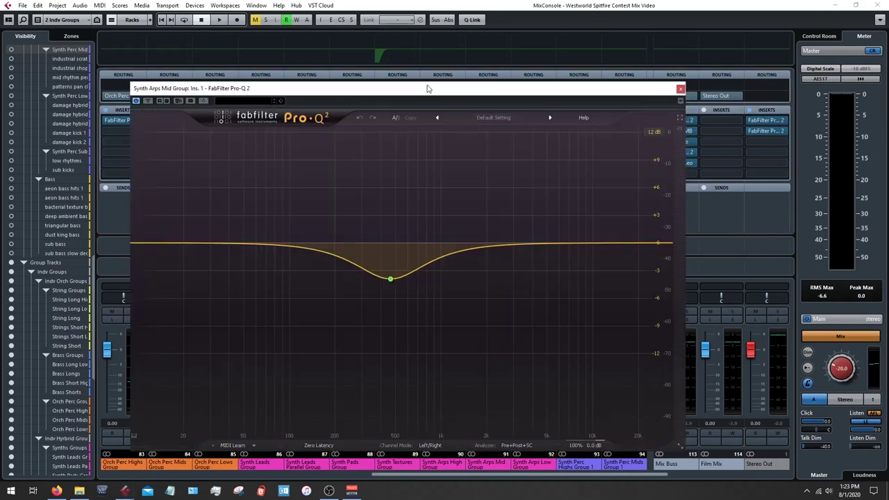
key("Escape")
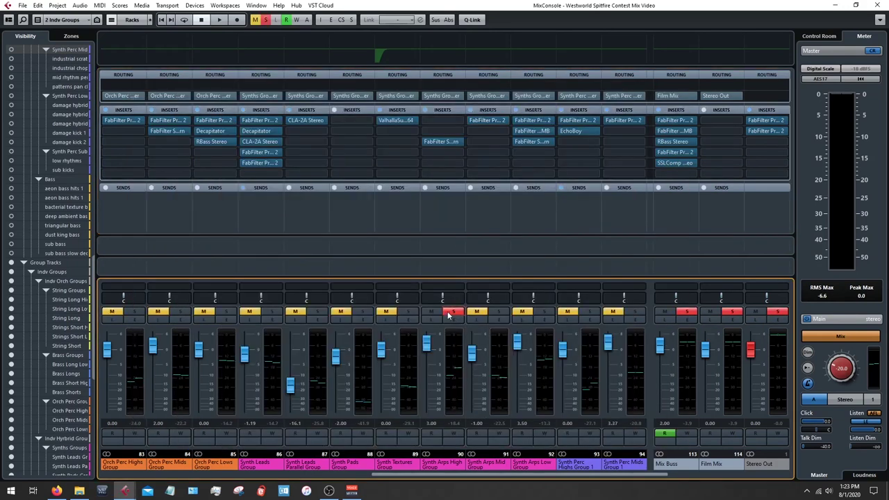
key("F3")
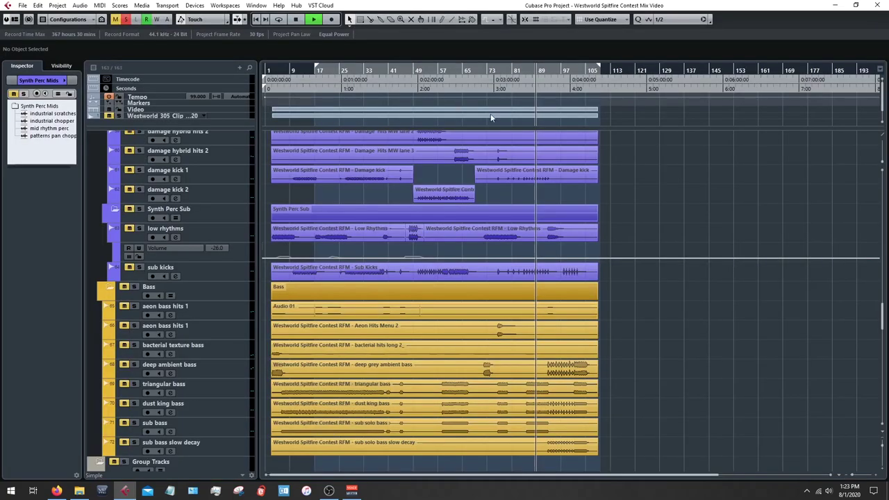
key("F3")
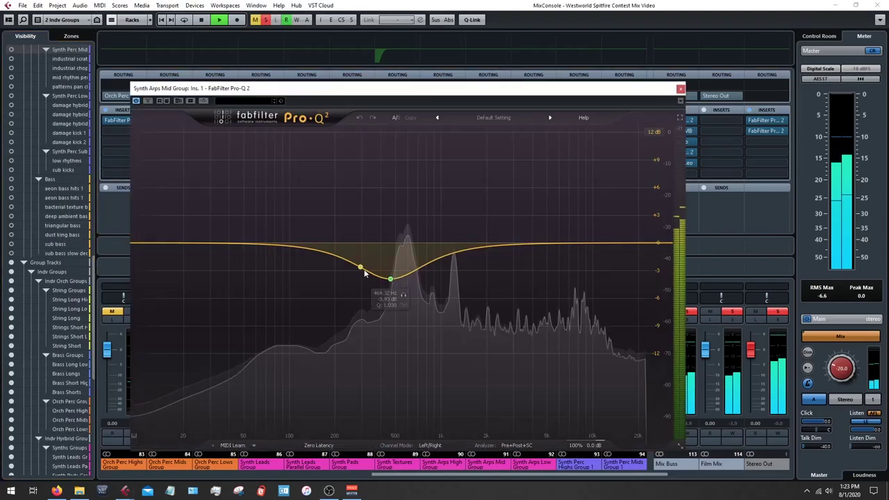
left_click(149, 101)
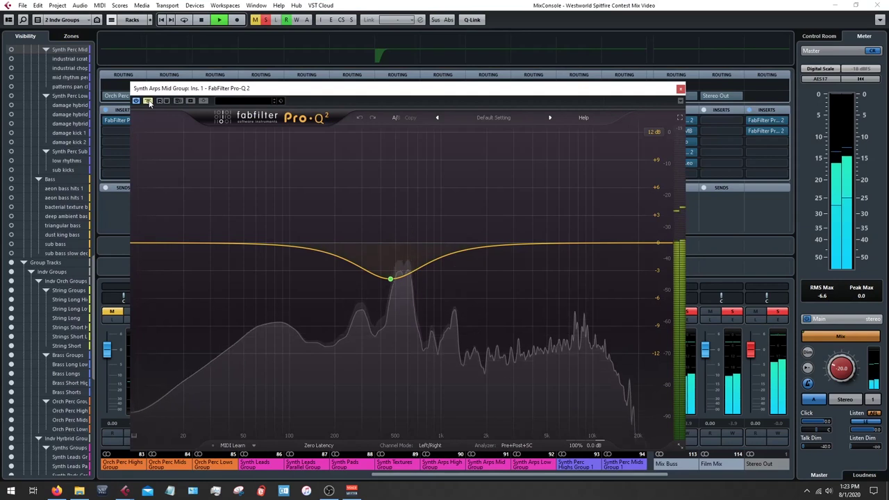
left_click(149, 102)
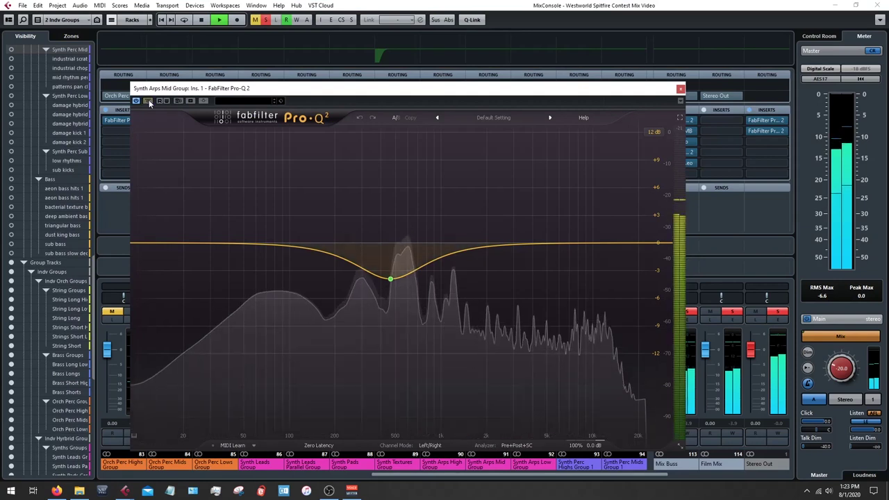
key("space")
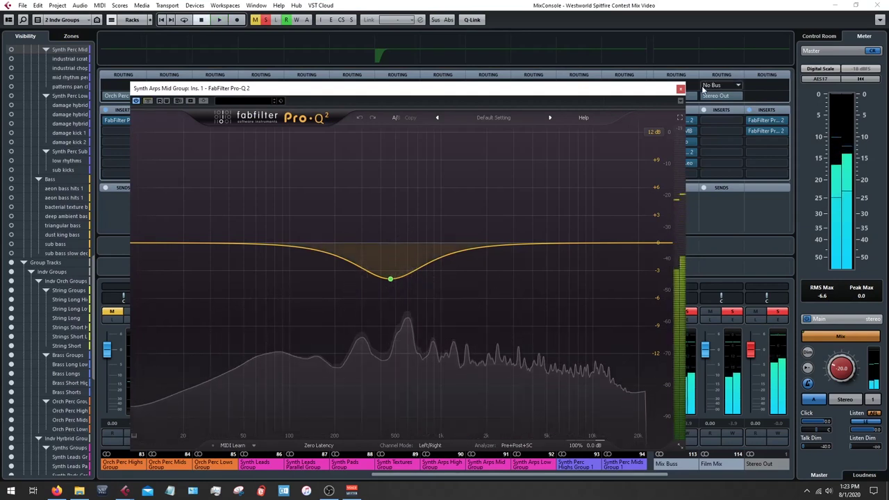
left_click(681, 88)
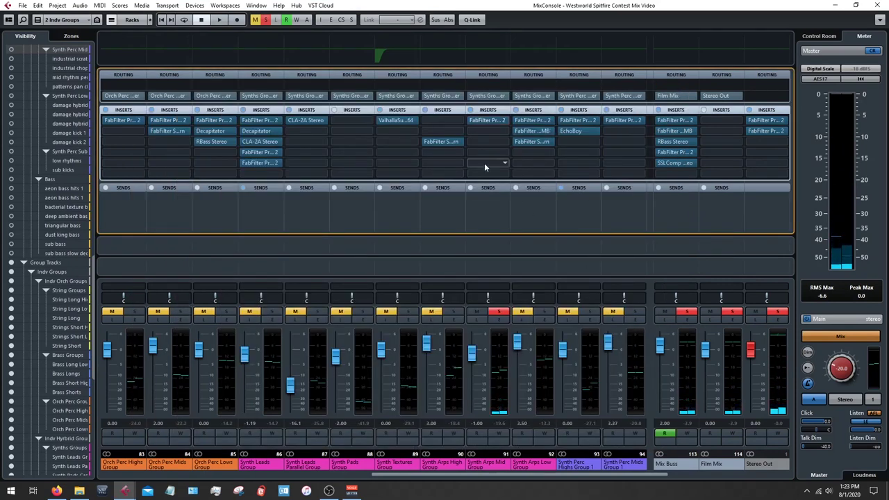
left_click(499, 311)
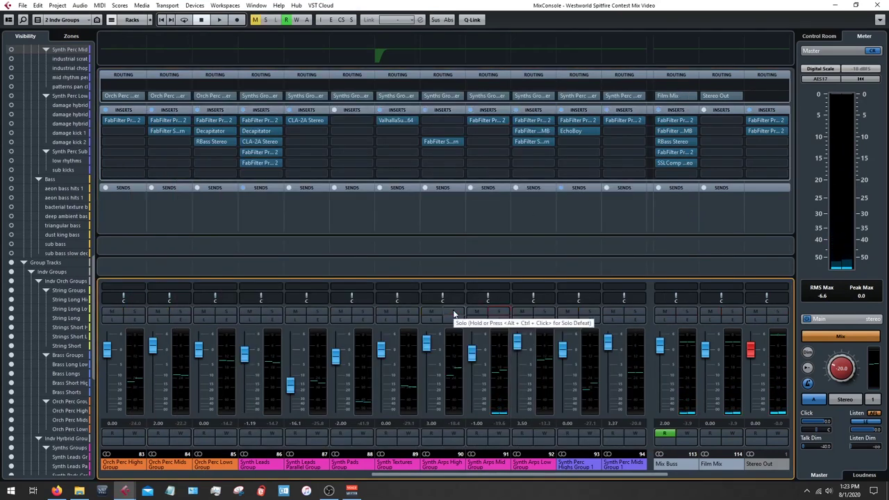
- Check Saturn on Synth Arps High, solo Synth Textures Group and view its Valhalla Supermassive
left_click(437, 141)
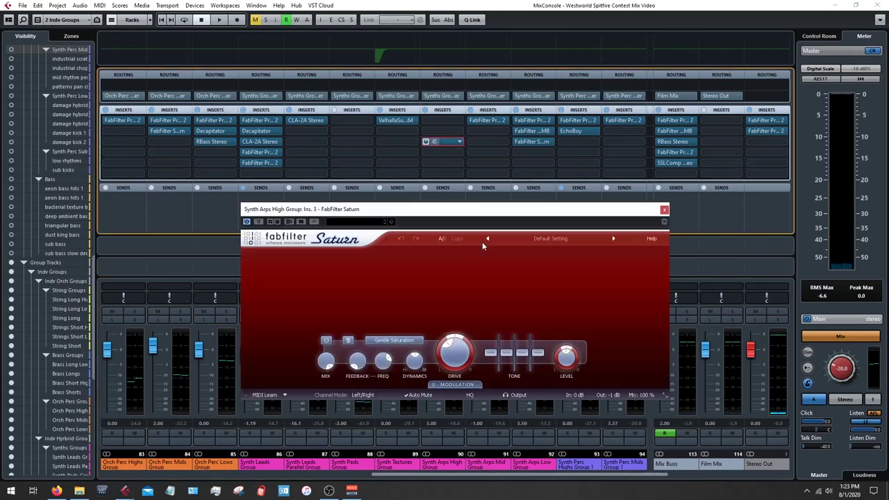
key("Escape")
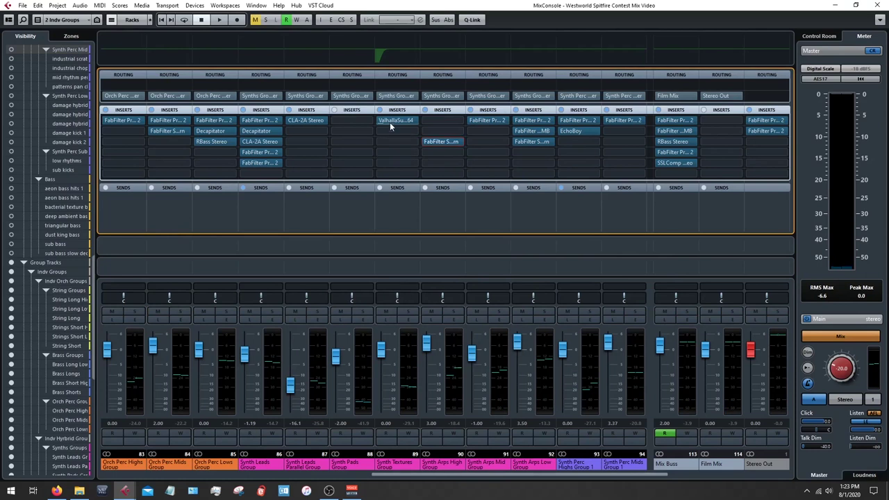
left_click(409, 312)
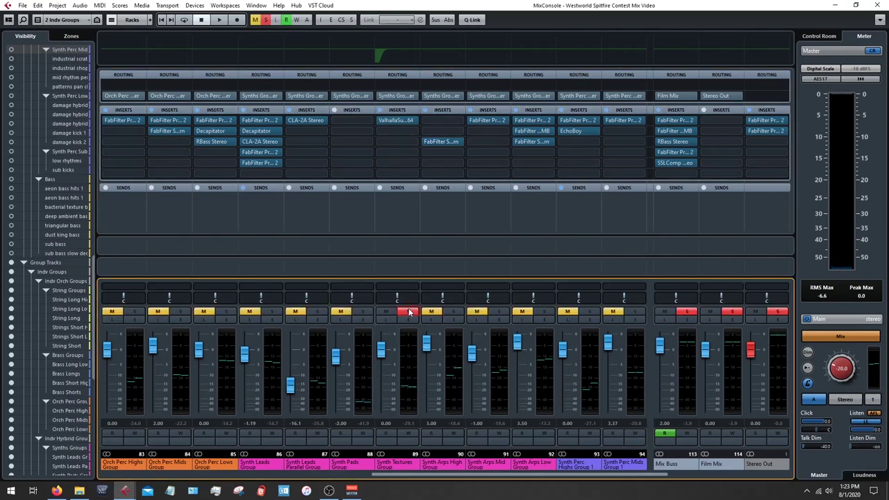
left_click(396, 121)
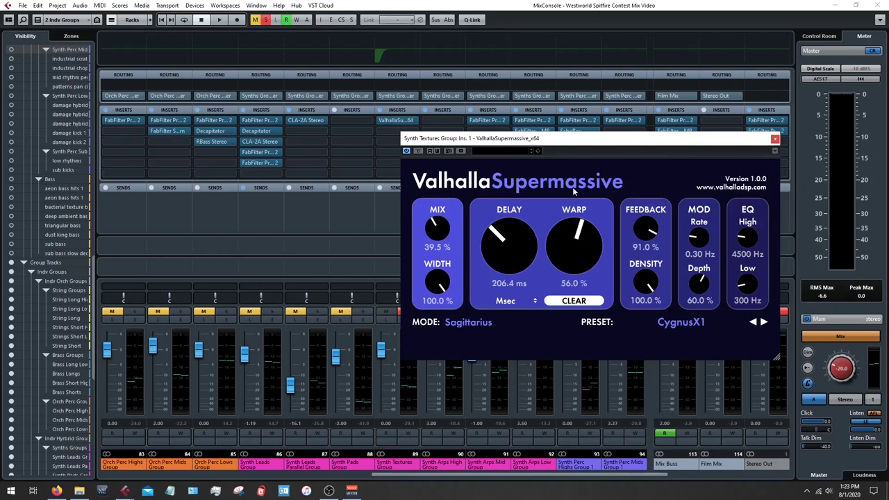
left_click(776, 138)
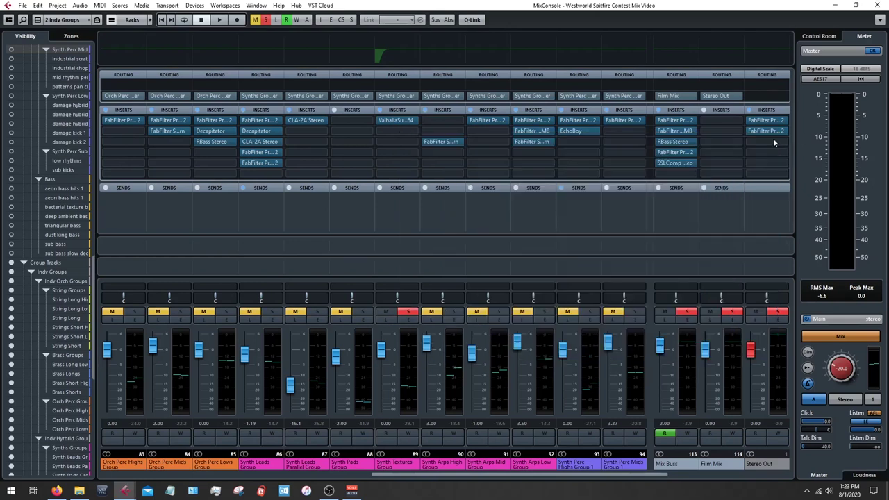
key("F3")
- Play from the project start, then bypass the Synth Textures Valhalla Supermassive reverb
scroll(427, 252, "up", 5)
scroll(444, 259, "up", 10)
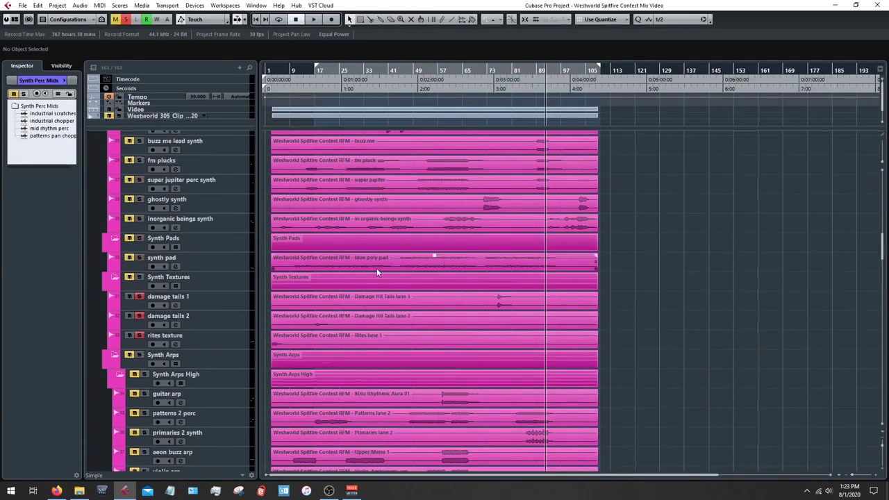
left_click(280, 84)
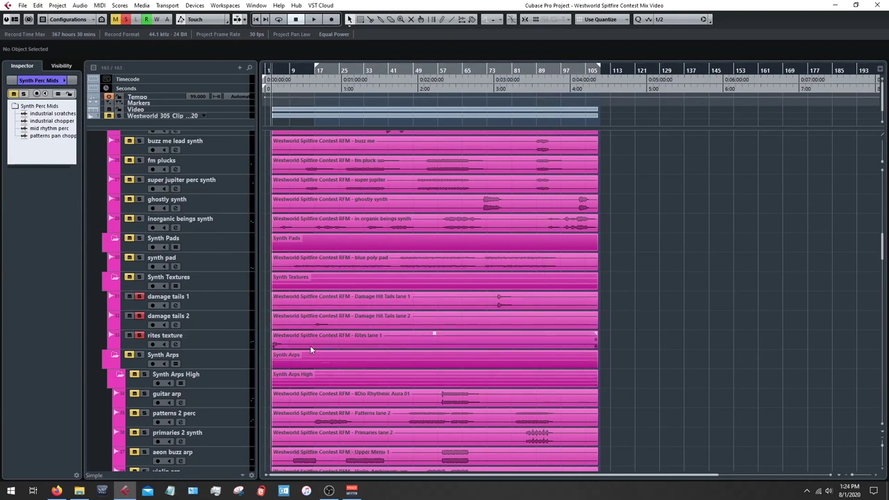
key("space")
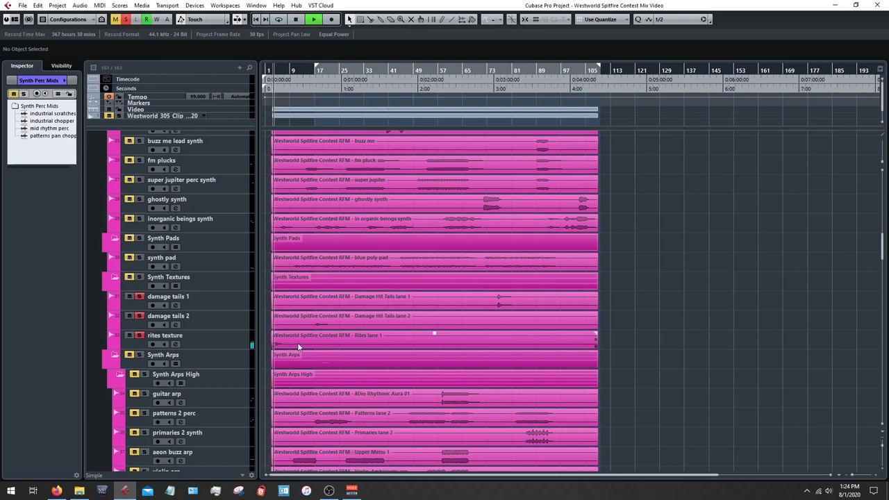
key("F3")
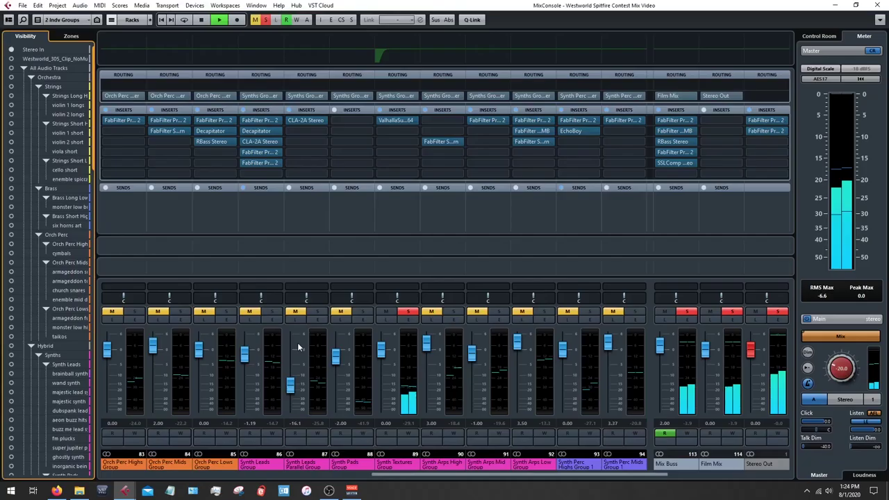
key("space")
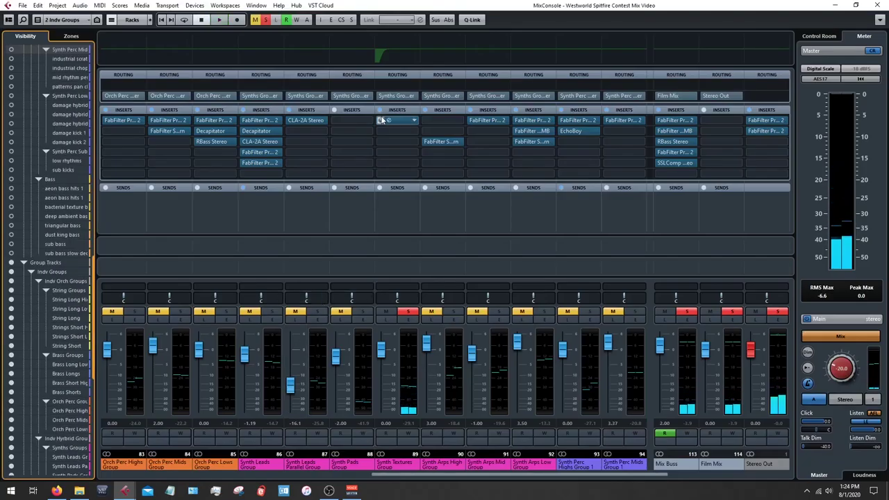
left_click(380, 120)
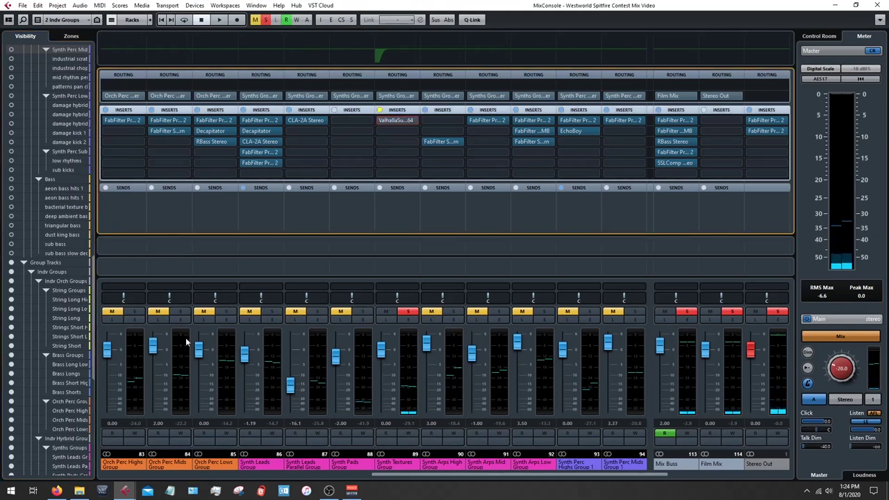
- Audition Synth Textures with the reverb bypassed and return to the song start
key("F3")
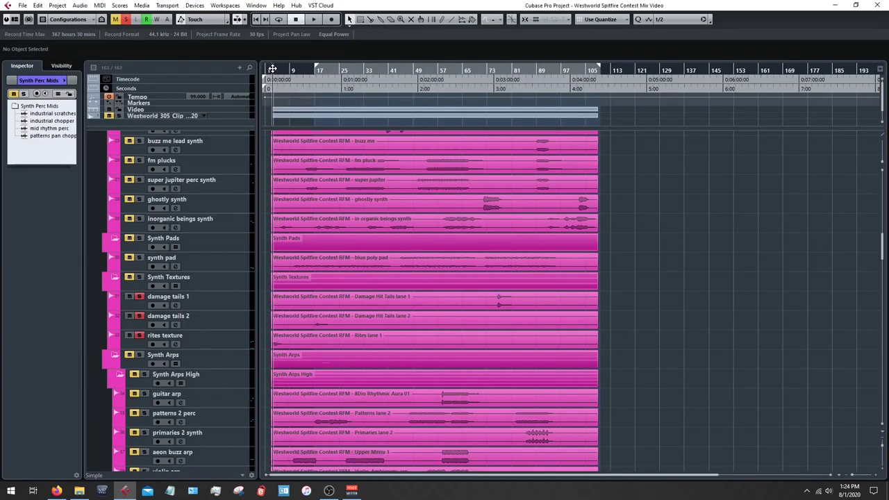
key("space")
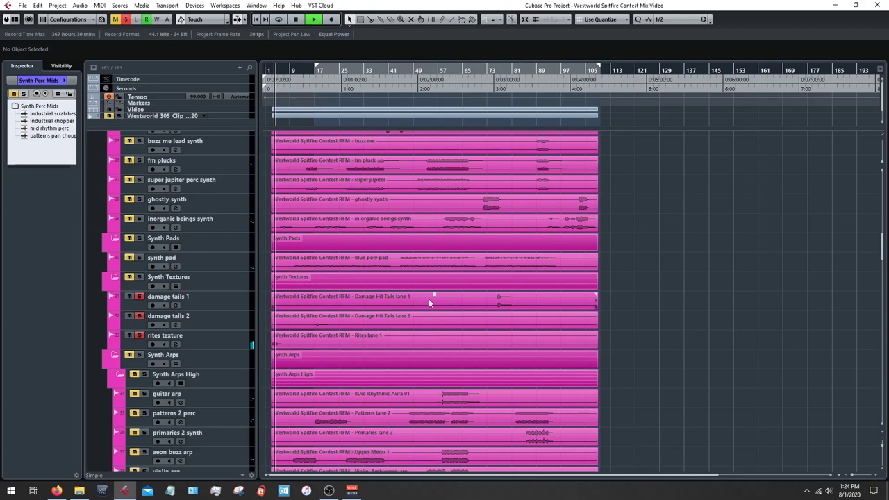
key("space")
key("F3")
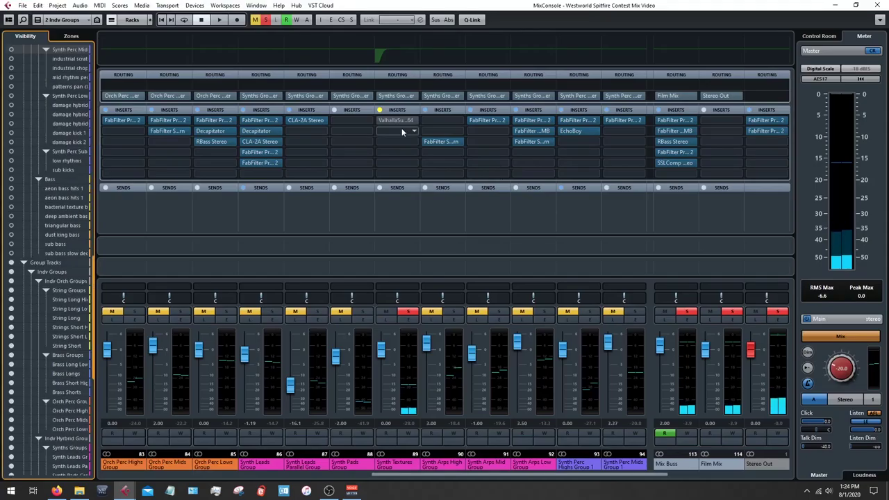
key("F3")
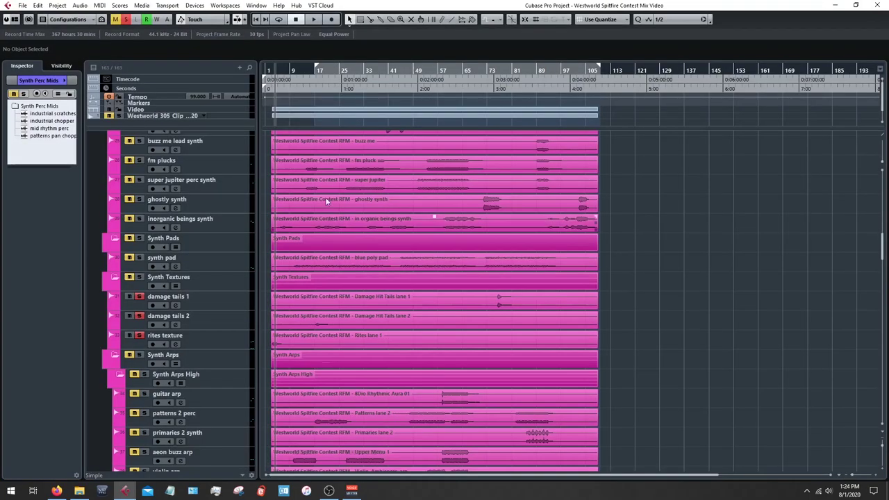
left_click(273, 71)
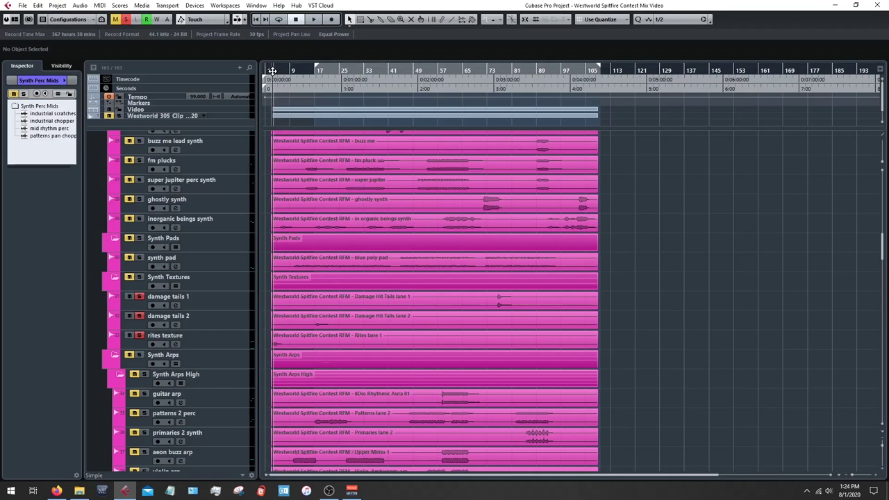
- Clear every solo, play the full mix from the start, and recheck the Synth Textures reverb
left_click(125, 20)
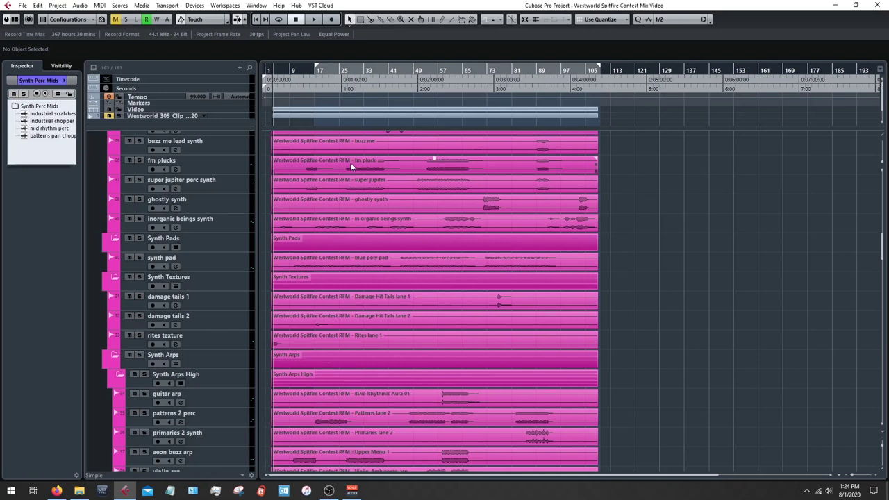
key("space")
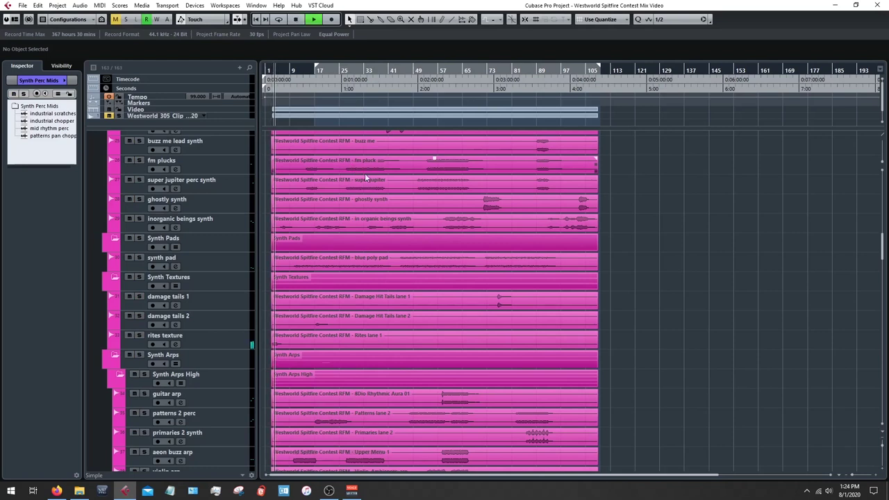
key("F3")
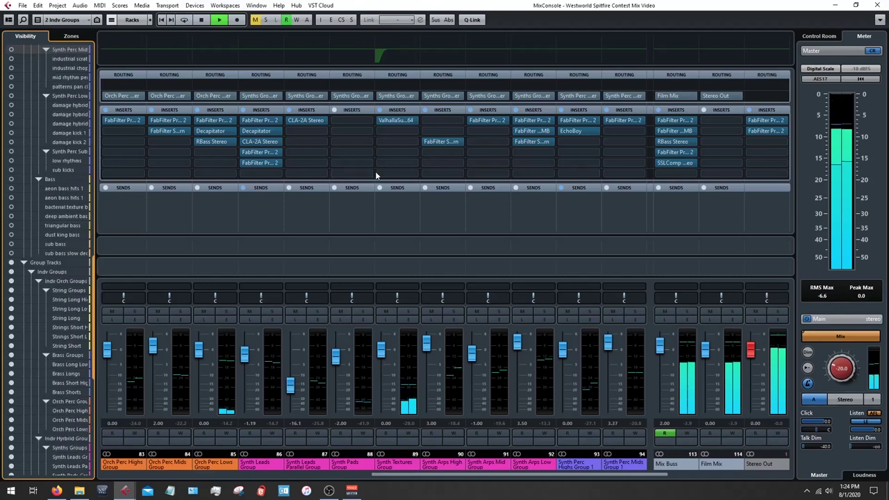
key("space")
left_click(392, 122)
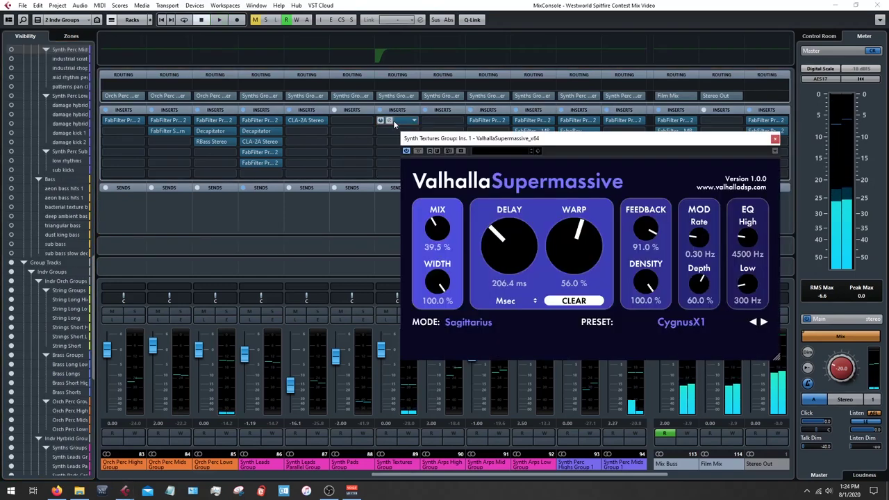
left_click(776, 139)
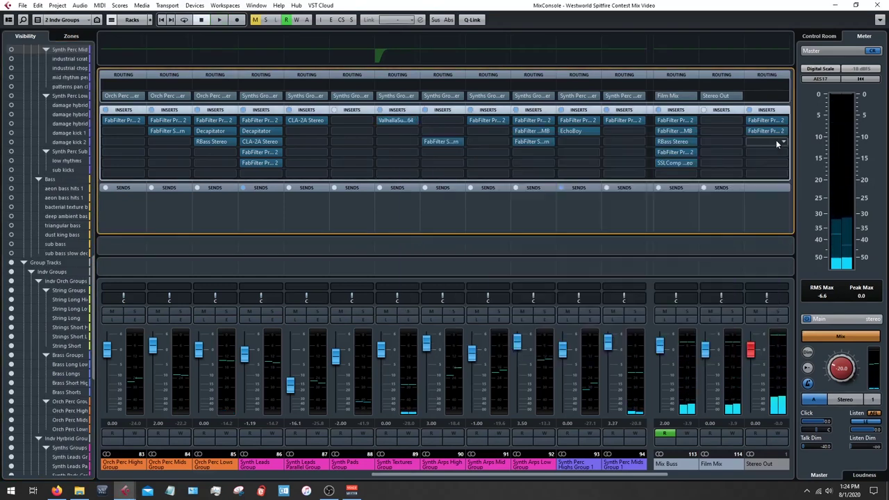
left_click(368, 476)
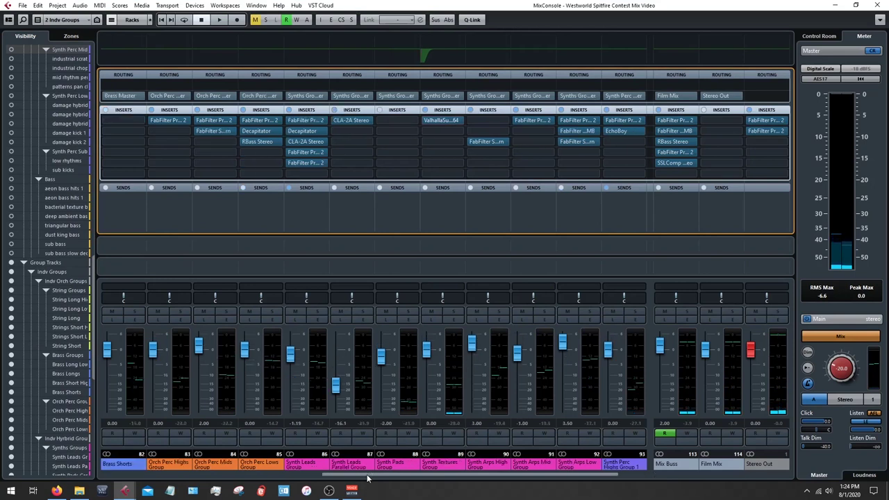
- Play the synth leads from bar 25 with bars 13–101 in view, stopping in the MixConsole
scroll(368, 478, "left", 2)
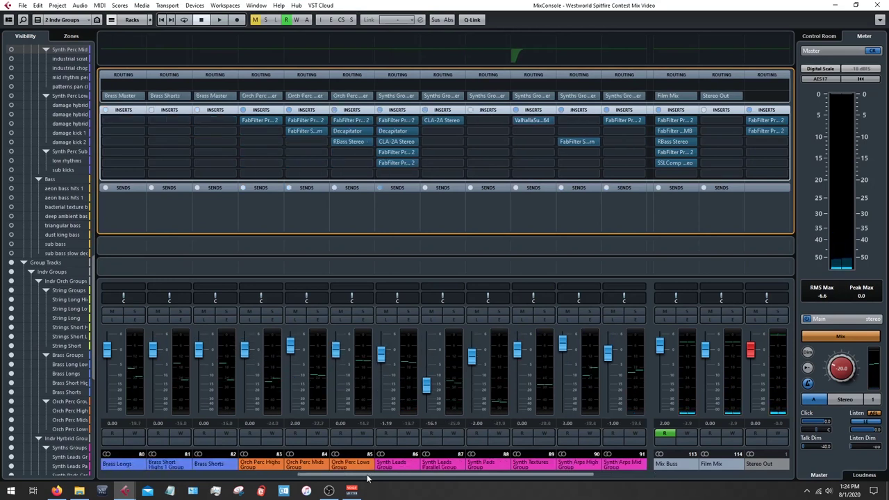
scroll(368, 478, "left", 7)
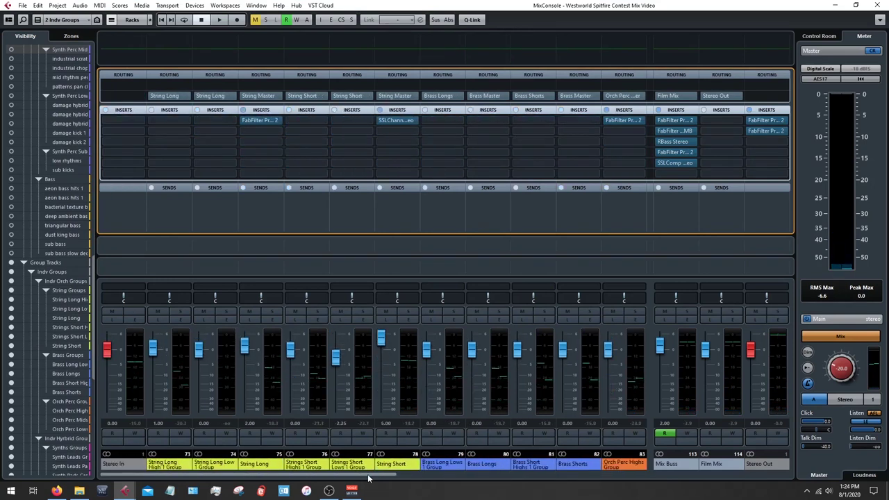
scroll(369, 477, "right", 9)
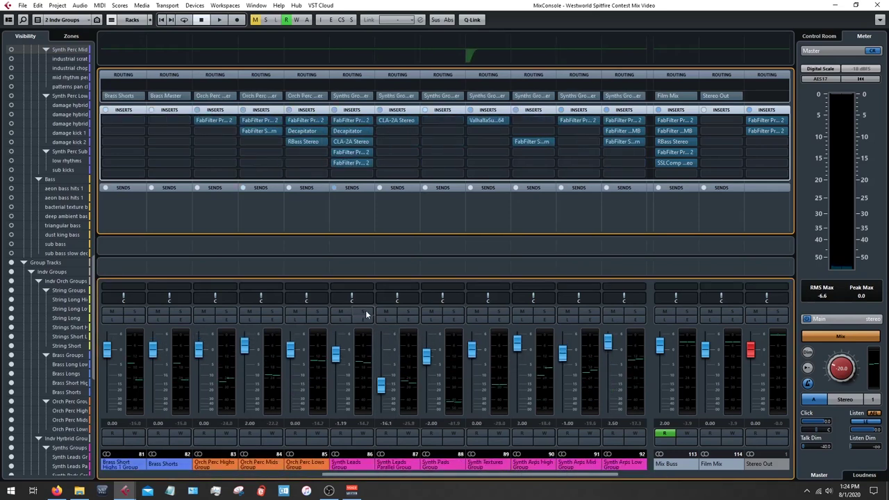
key("F3")
scroll(371, 259, "up", 5)
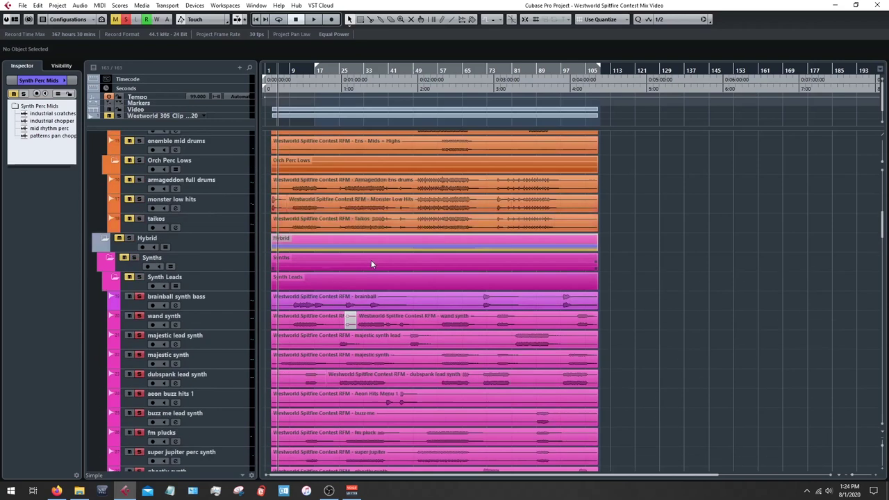
scroll(371, 260, "down", 3)
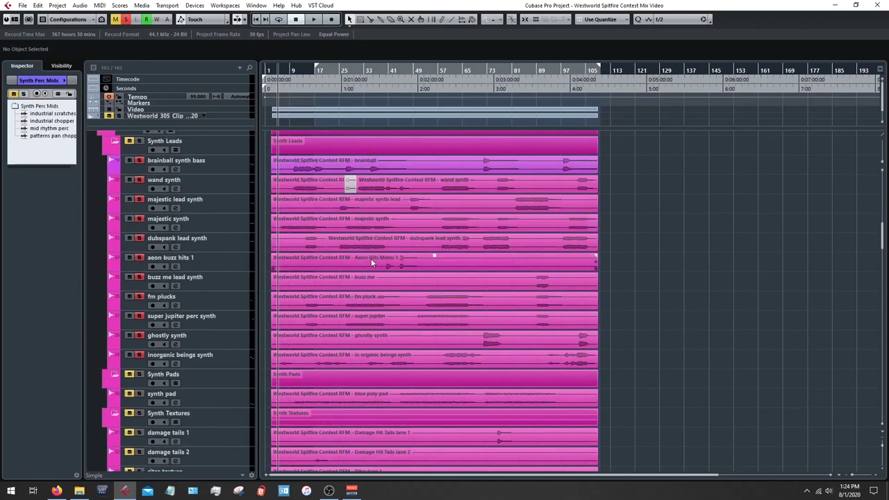
left_click(341, 70)
key("space")
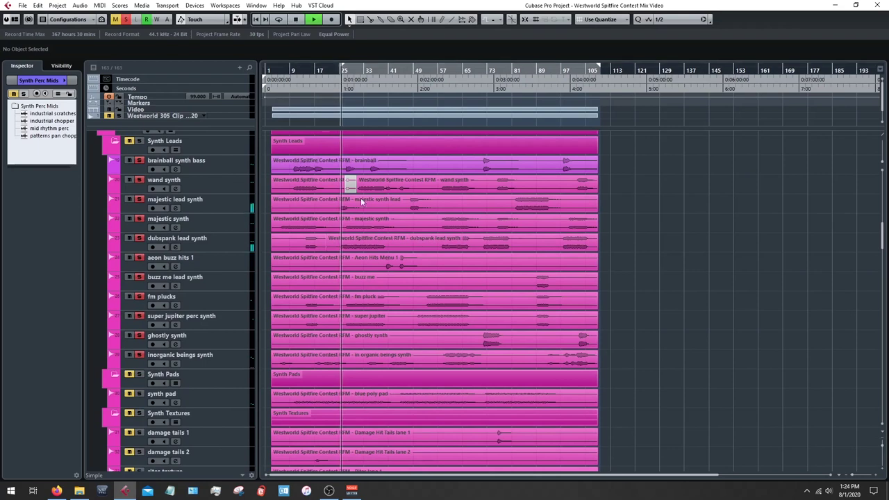
scroll(422, 222, "up", 2)
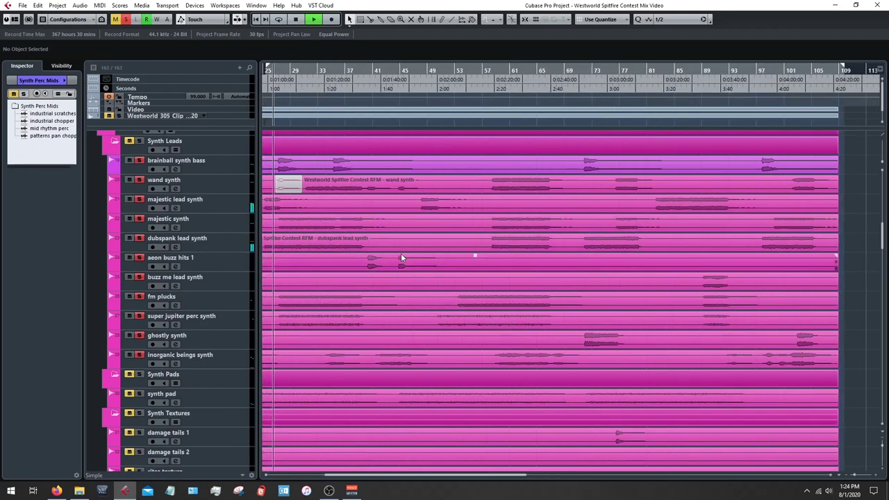
left_click_drag(406, 257, 483, 256)
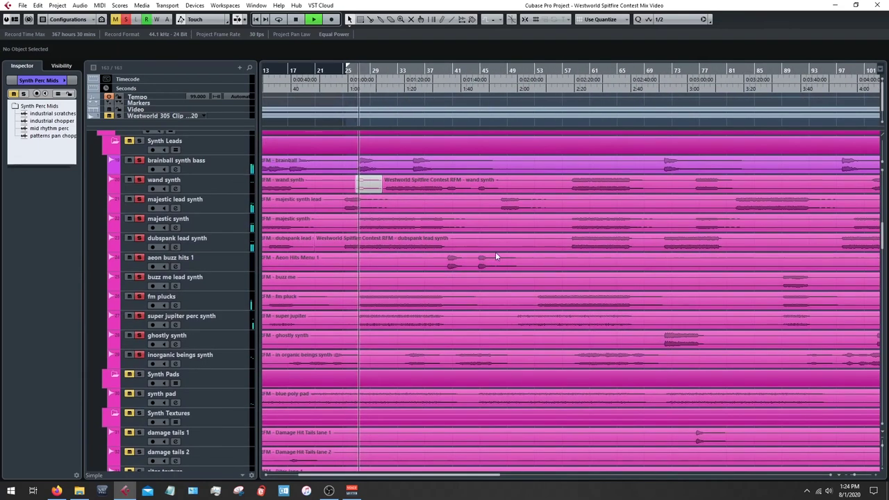
key("F3")
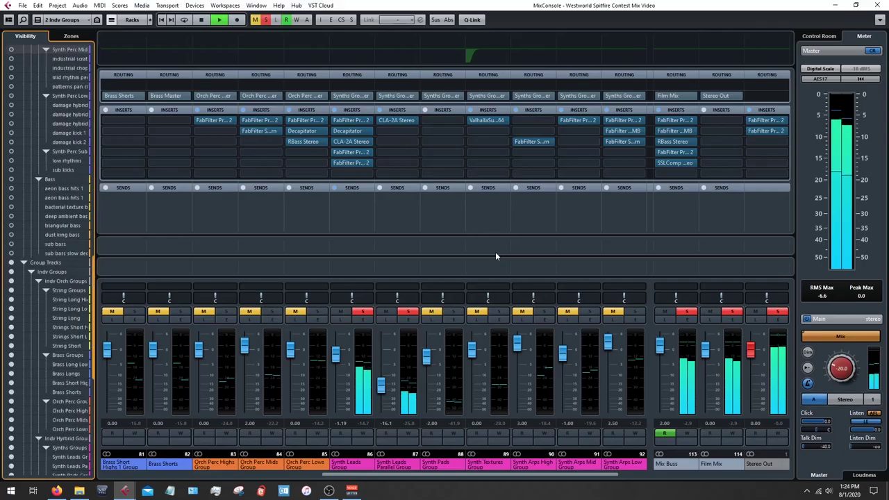
key("space")
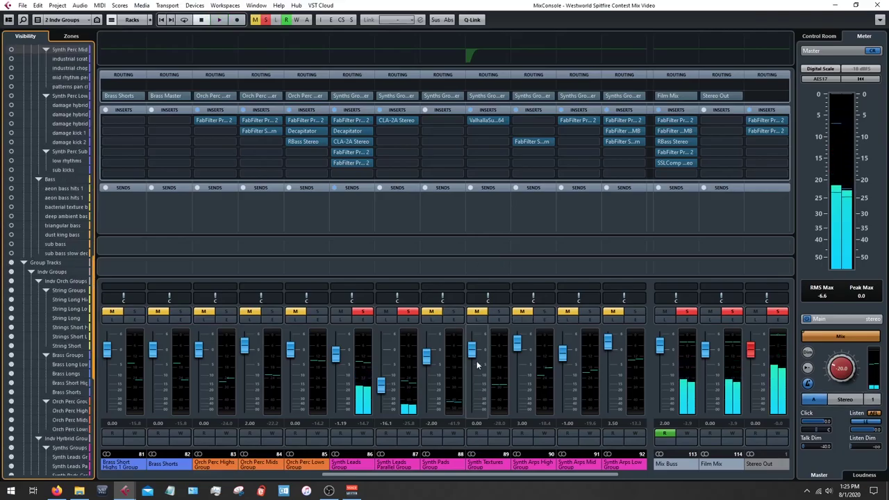
- In Synth Leads Group's Pro-Q 2, bypass and restore the blue and yellow dips near 278/500 Hz
left_click(351, 120)
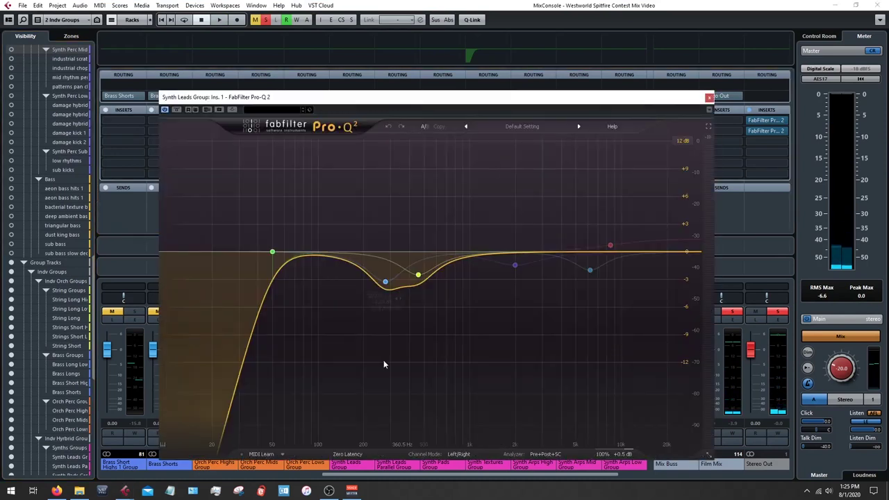
mouse_move(385, 287)
left_click_drag(505, 231, 664, 286)
left_click(651, 305)
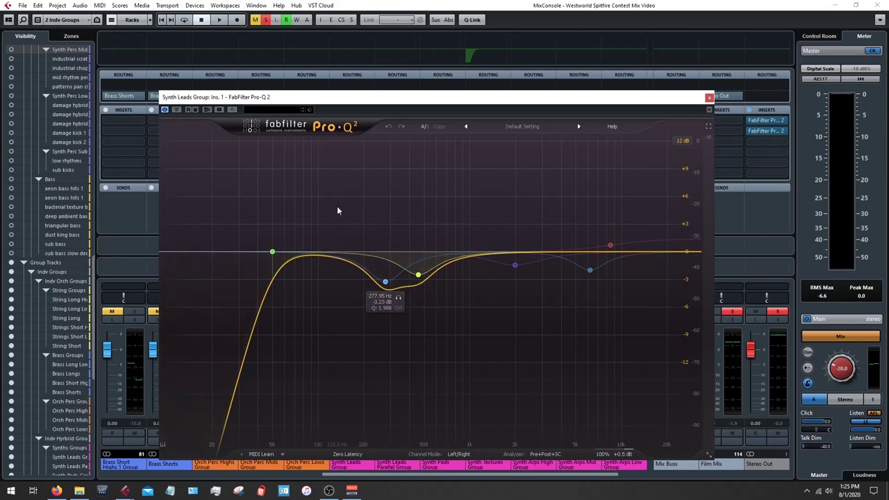
left_click_drag(374, 275, 443, 304)
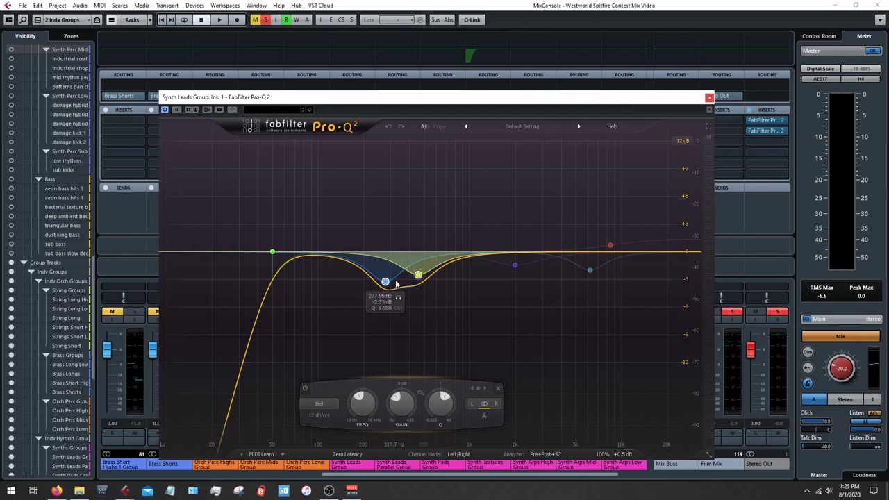
key("F3")
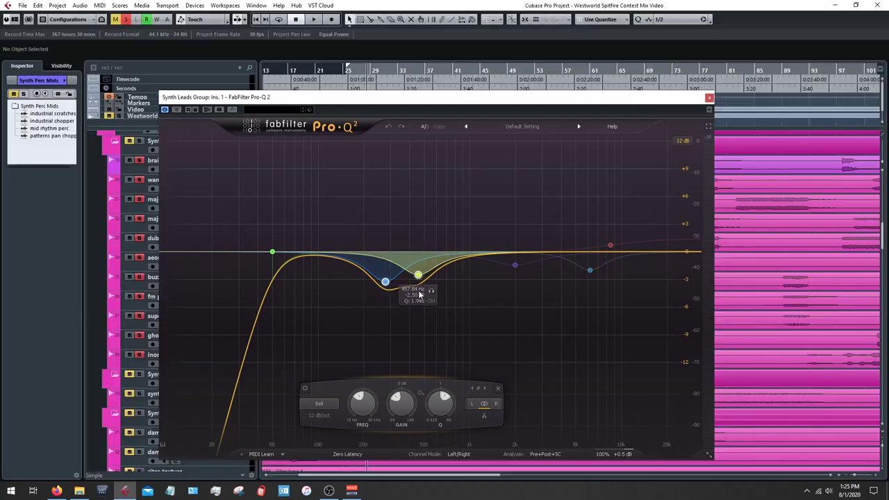
left_click(303, 390)
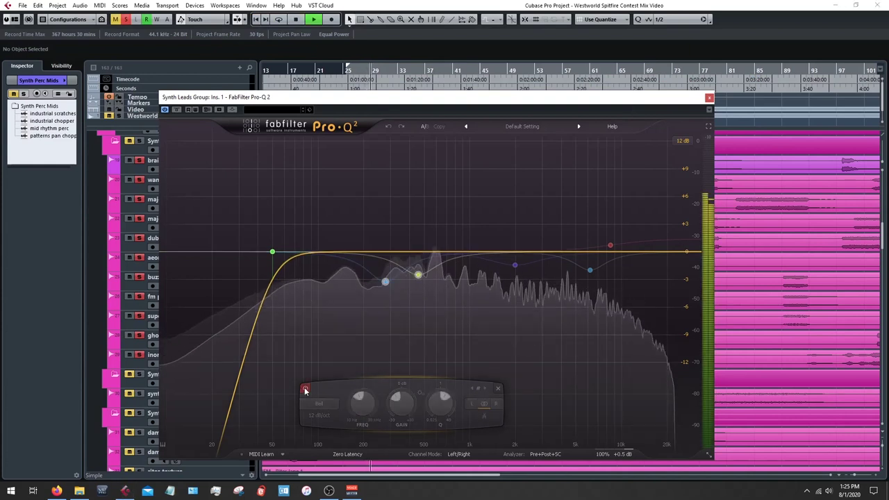
left_click(303, 390)
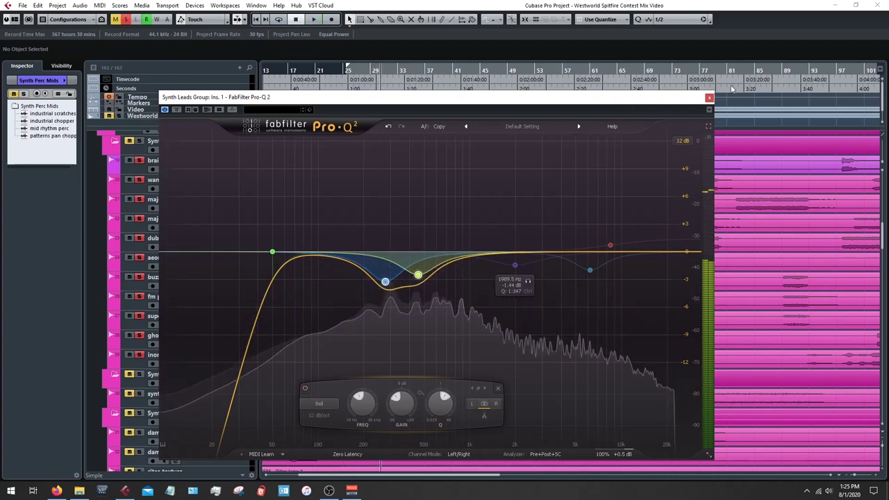
left_click(708, 97)
- Back in the mixer, open and close the Synth Leads Group's Decapitator saturation on insert 2
key("F3")
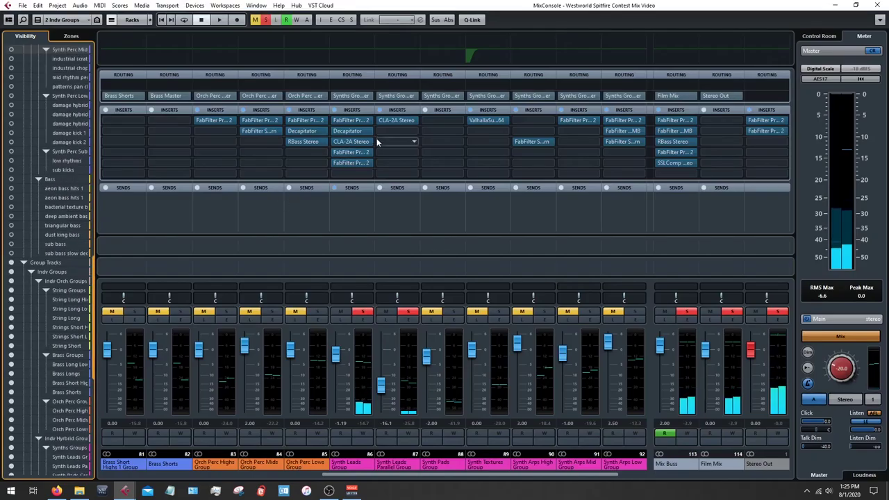
left_click(350, 132)
left_click(350, 132)
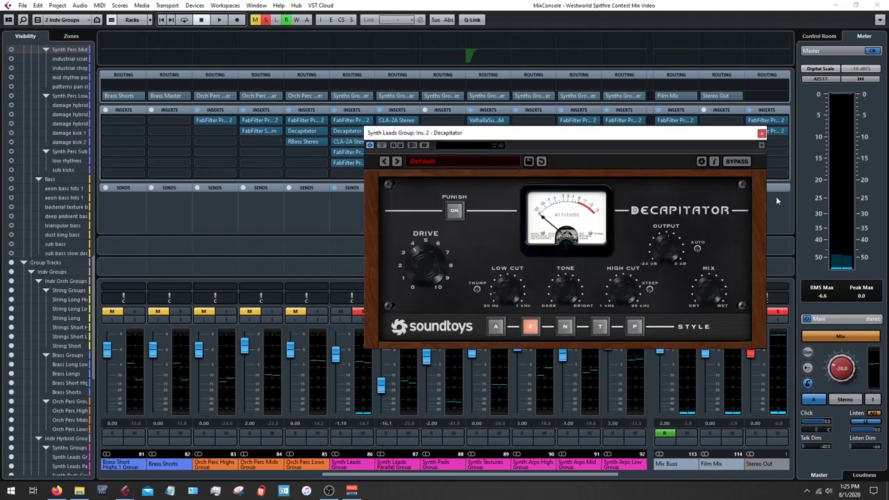
left_click(761, 132)
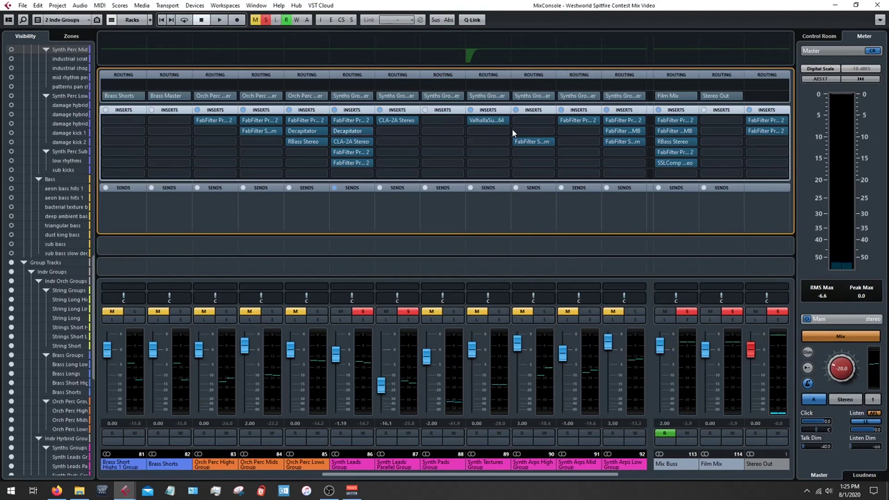
- Review the CLA-2A Stereo compressor on insert 3, then bring up Pro-C 2 on insert 4
left_click(346, 141)
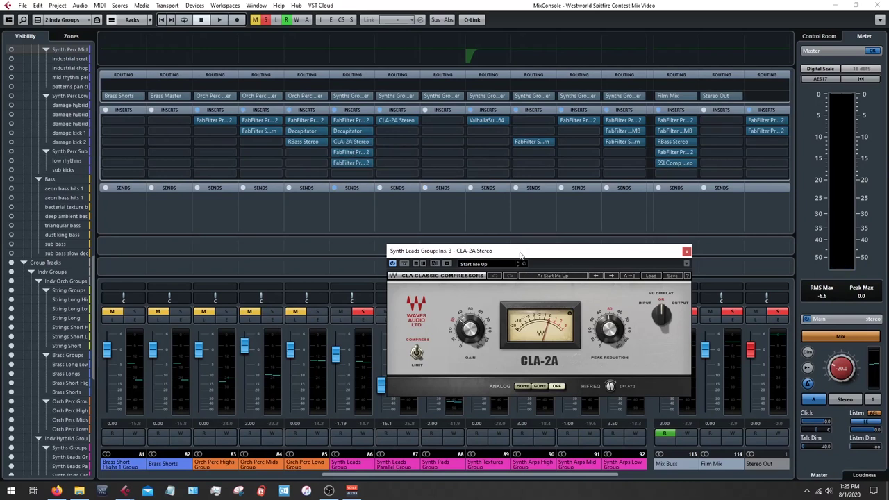
left_click_drag(522, 252, 490, 231)
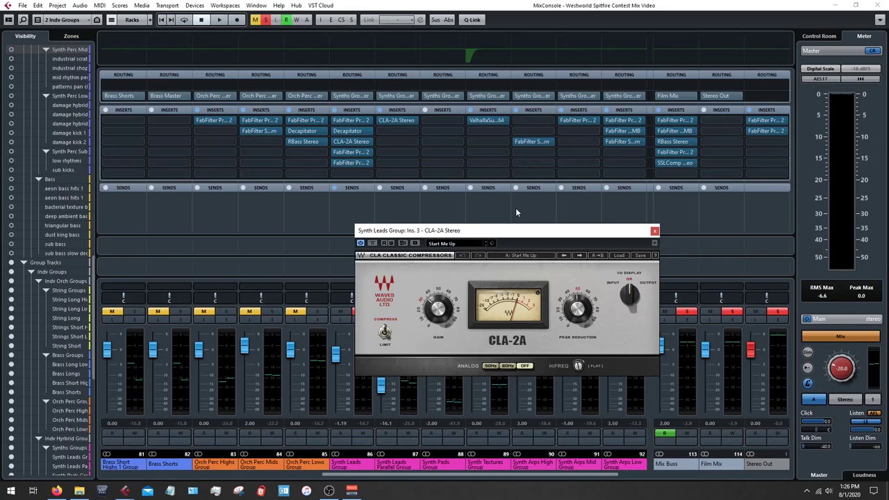
left_click(500, 194)
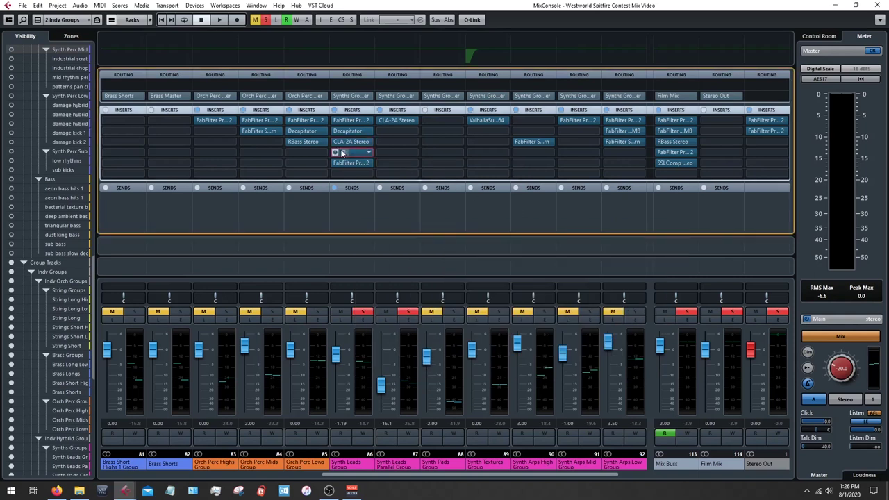
left_click(341, 153)
- Close Pro-C 2 and play a passage through the Synth Leads Group's CLA-2A compressor
left_click_drag(427, 151, 419, 126)
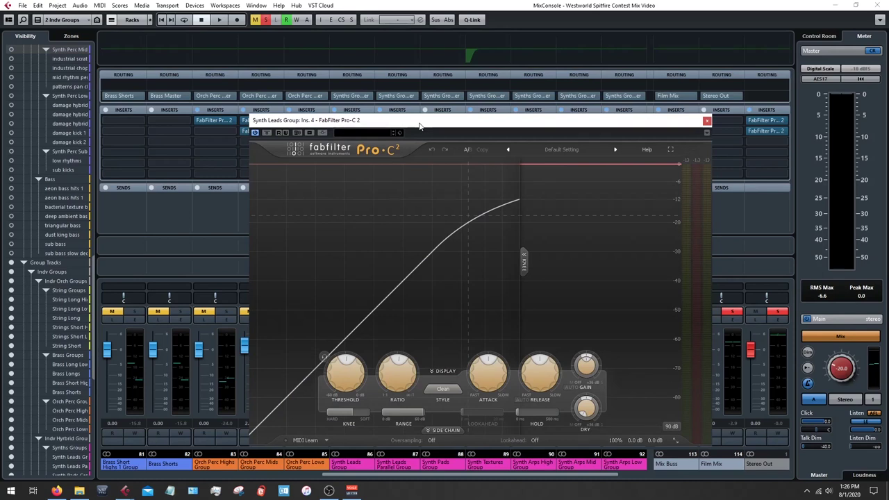
key("Escape")
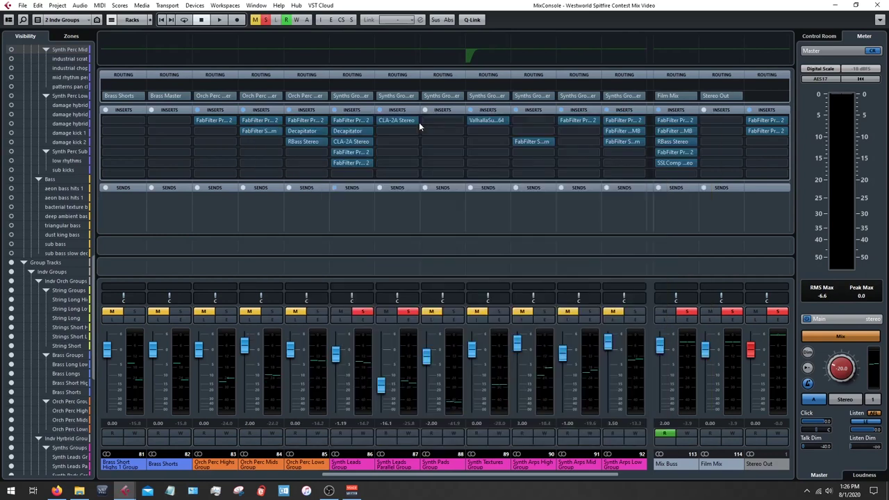
left_click(349, 143)
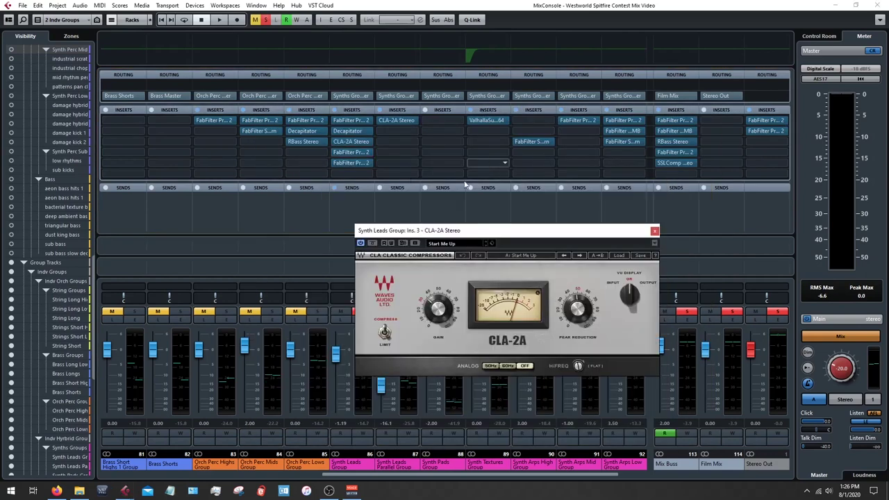
left_click_drag(486, 235, 486, 235)
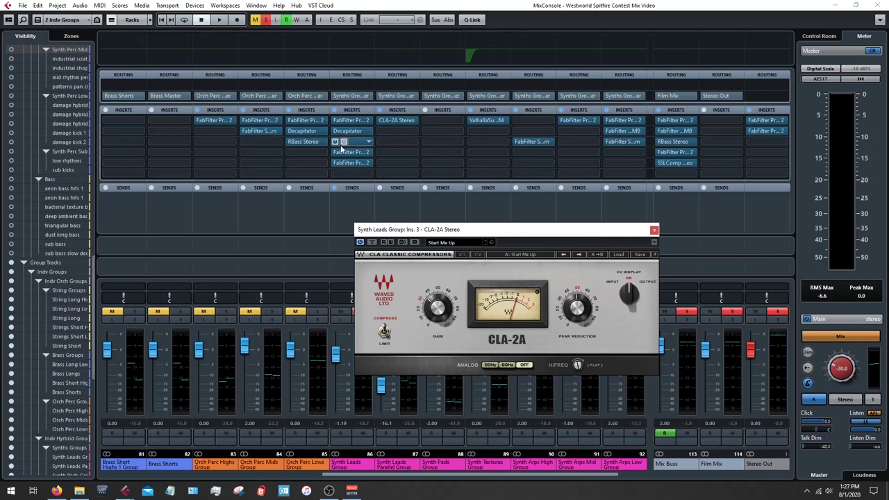
key("space")
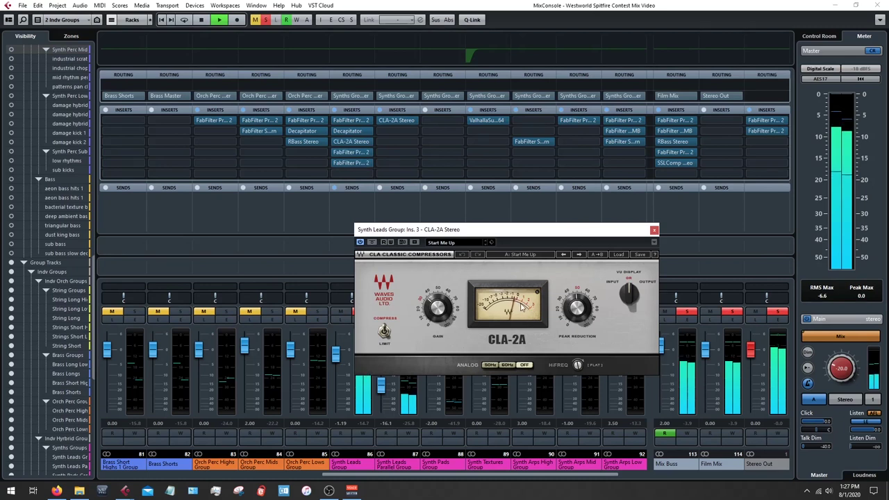
key("space")
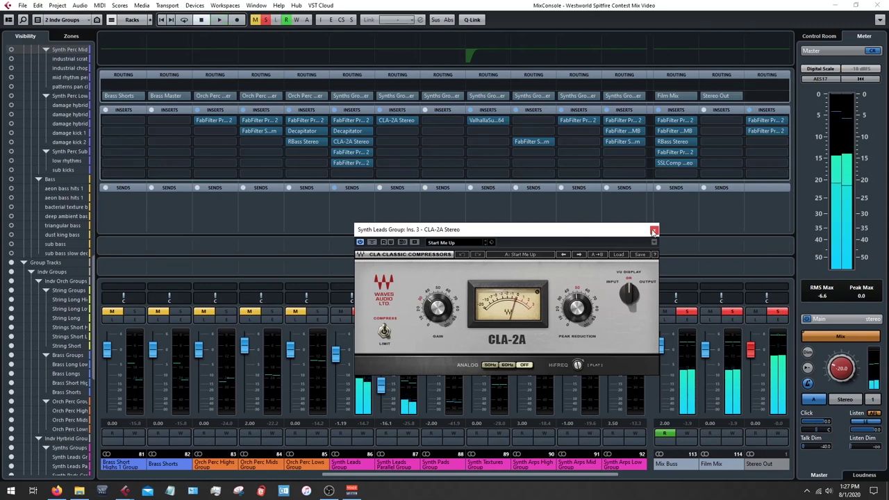
- Close the CLA-2A, reopen the Pro-C 2 compressor briefly, and close it again
left_click(654, 230)
left_click(352, 152)
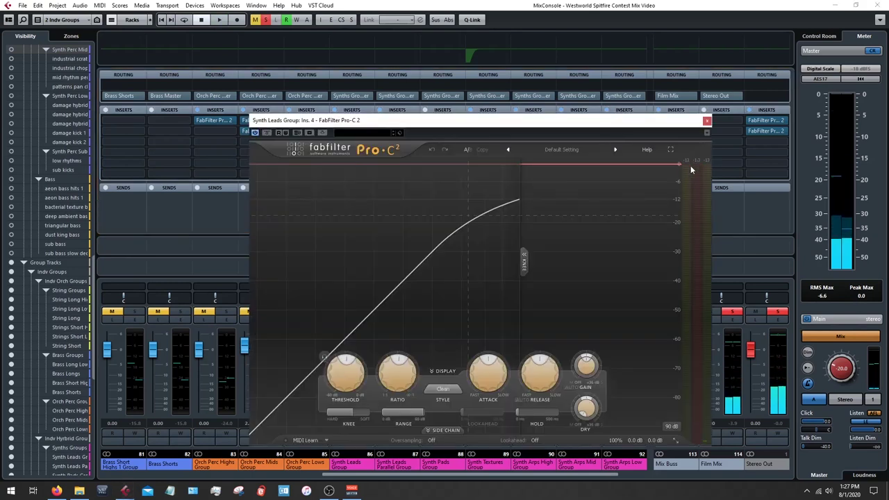
left_click(708, 123)
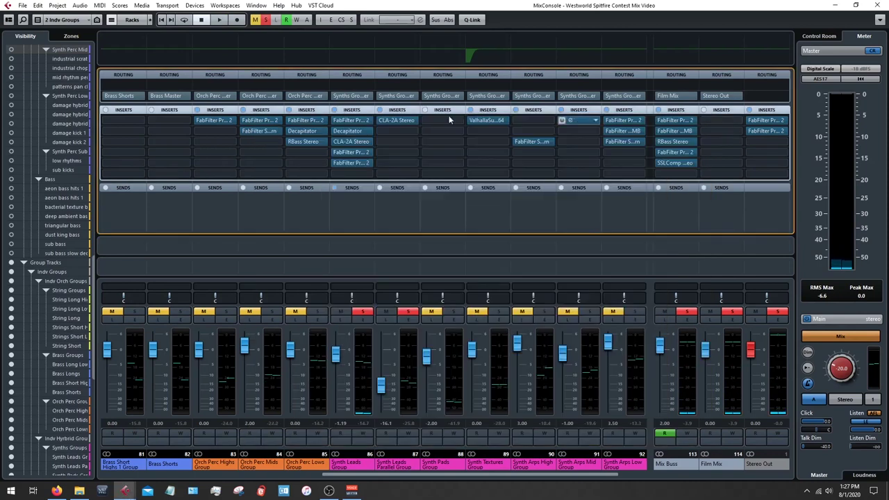
left_click(337, 142)
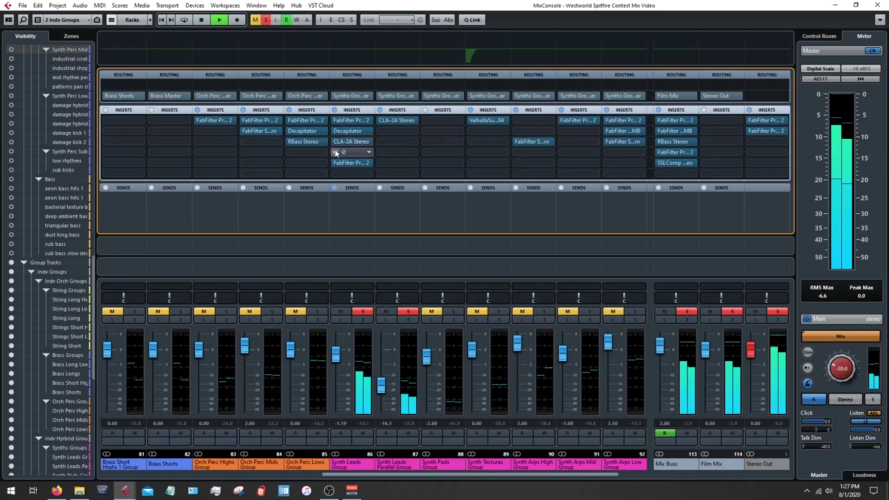
key("space")
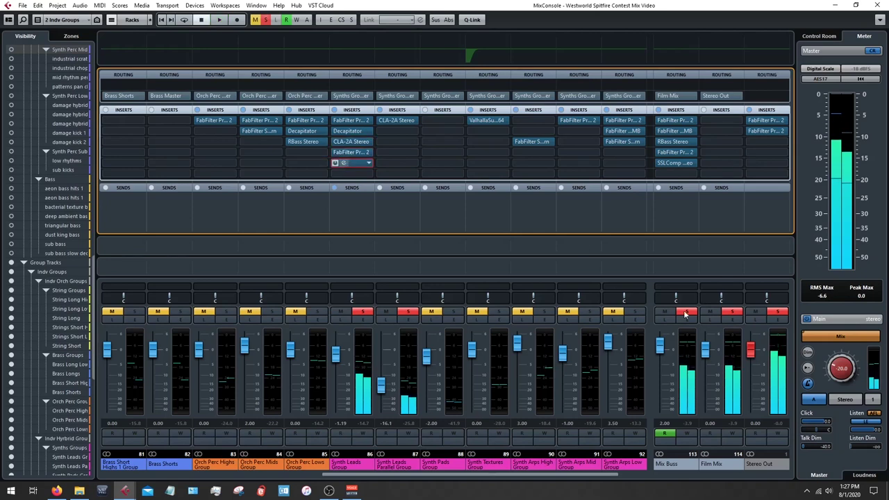
left_click(343, 163)
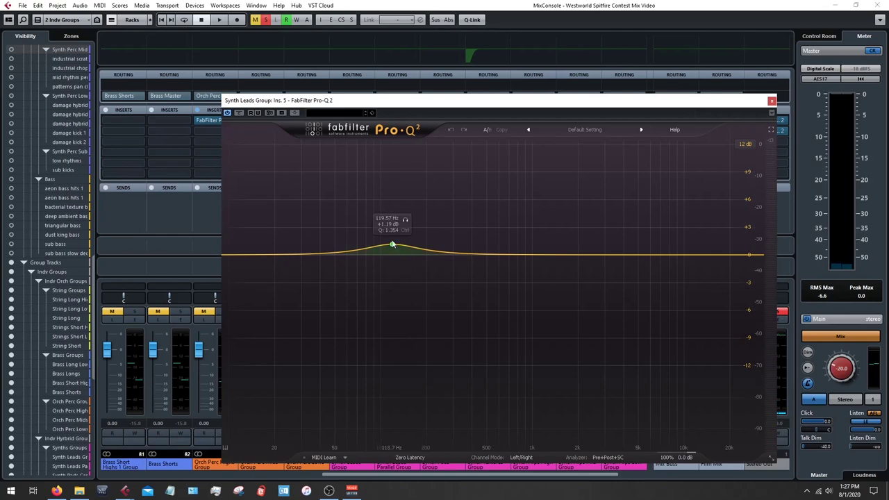
left_click(772, 103)
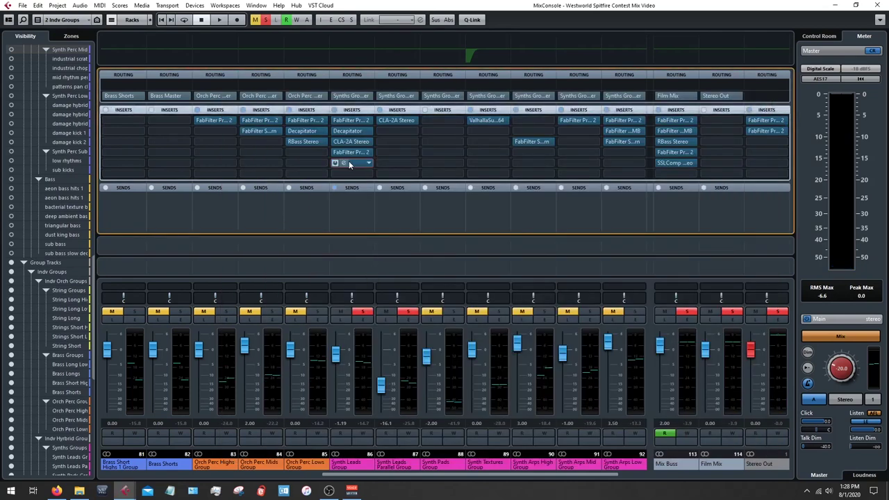
left_click(349, 161)
left_click(392, 245)
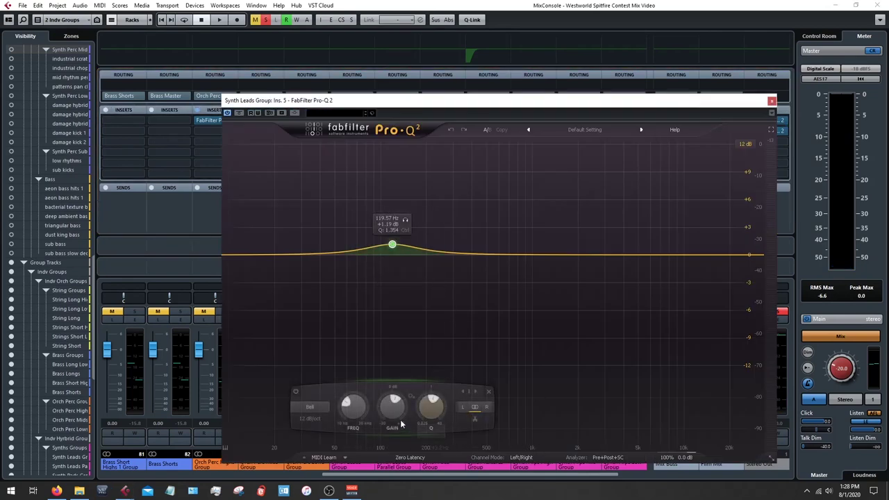
left_click_drag(393, 404, 394, 411)
scroll(392, 407, "down", 5)
key("space")
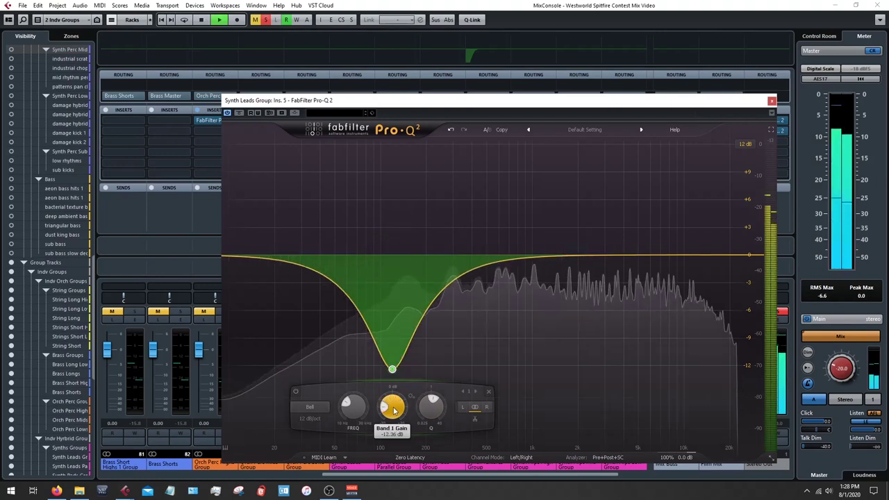
left_click(451, 129)
left_click(451, 130)
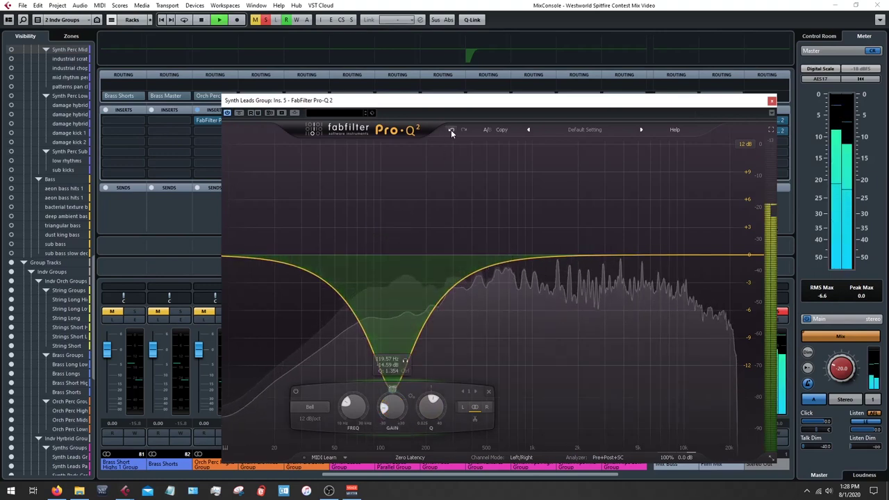
left_click(451, 129)
left_click(451, 129)
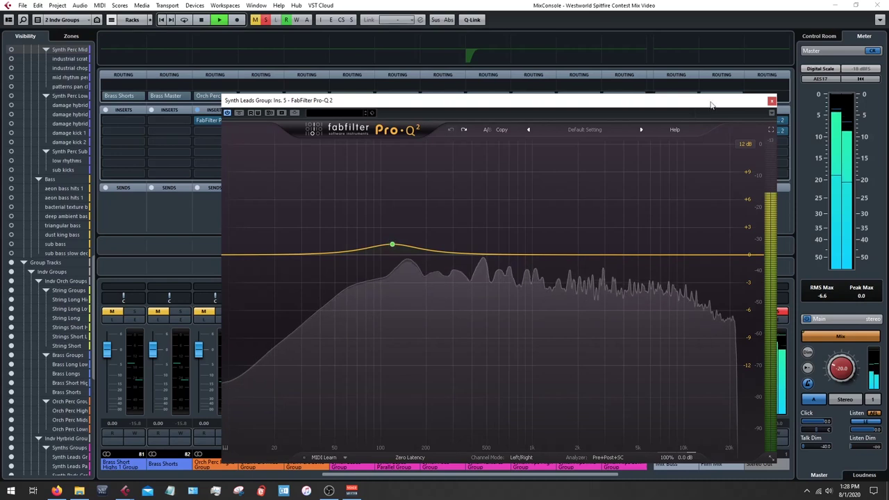
left_click(771, 102)
key("space")
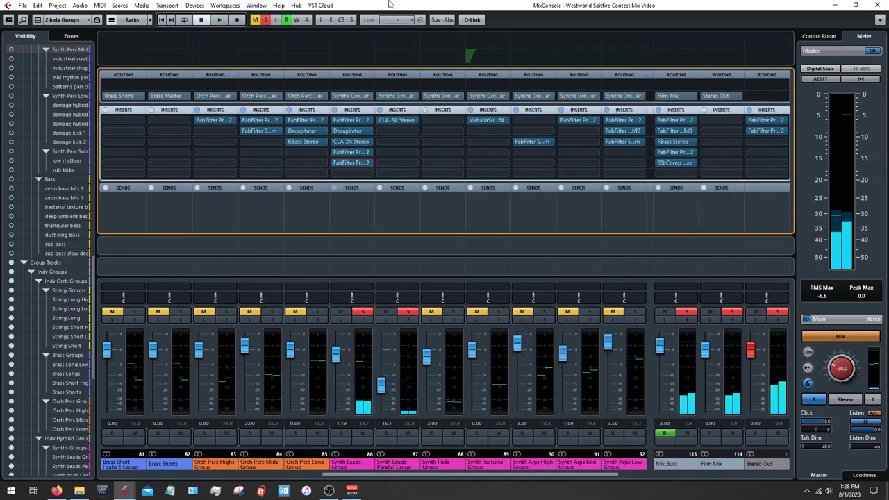
- Clear all solos, leave Synth Leads Group unsoloed, and mute the Synth Leads Parallel Group
left_click(270, 22)
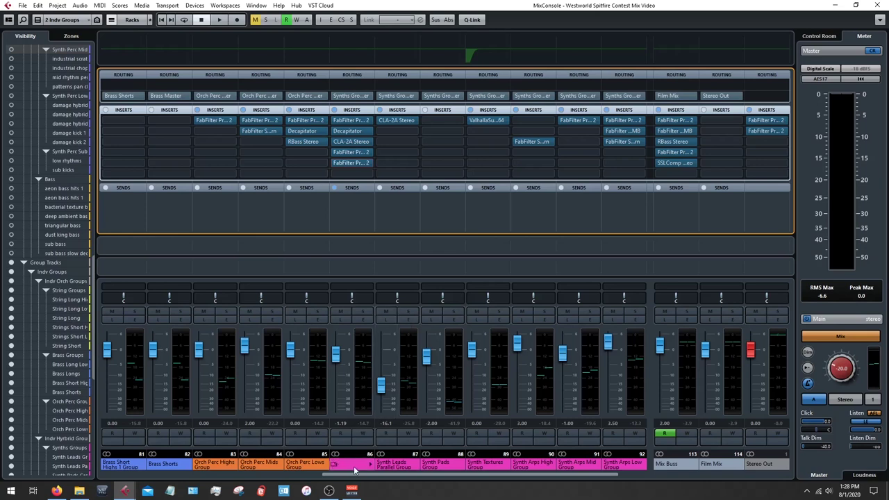
left_click(363, 311)
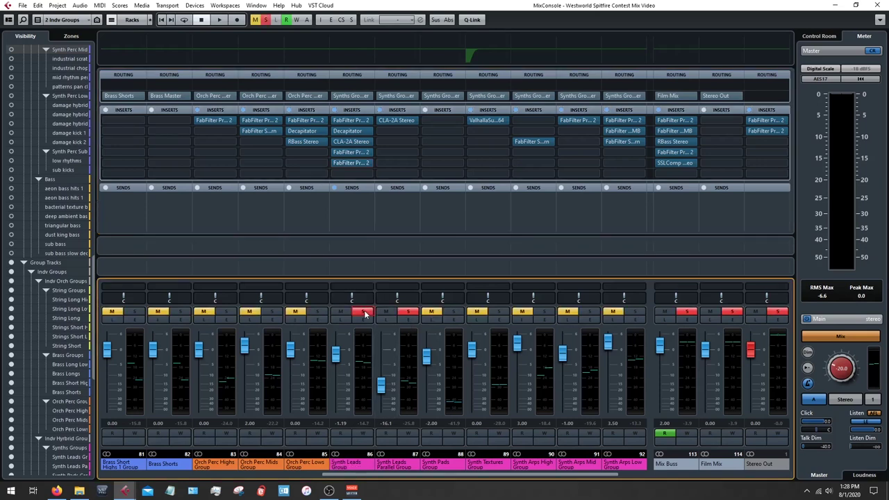
left_click(362, 311)
left_click(391, 315)
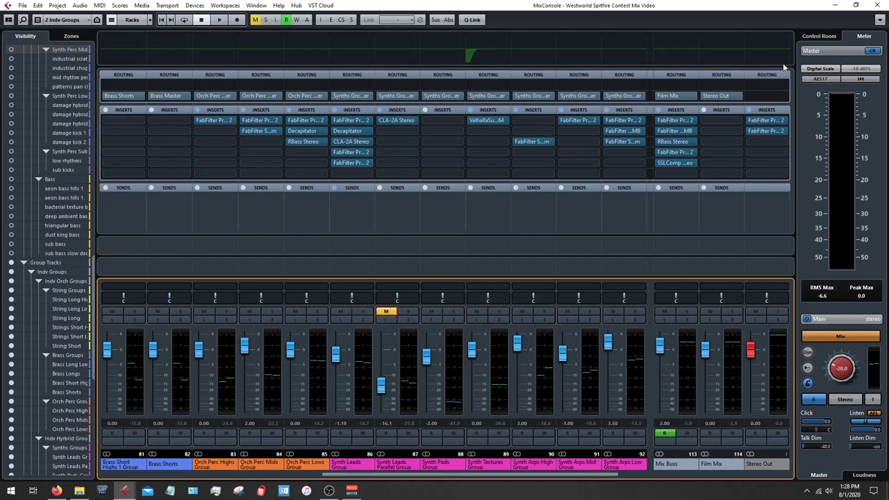
- Play the mix with the Synth Leads Parallel Group muted, then stop
key("F3")
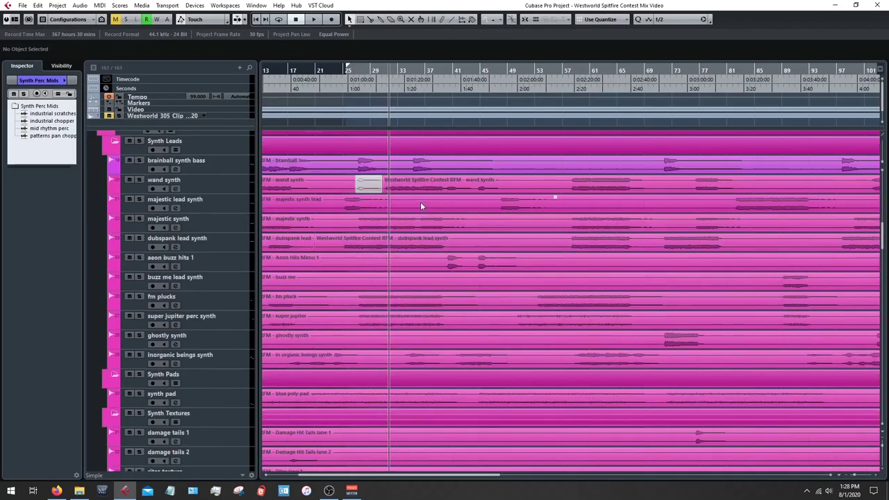
key("space")
key("F3")
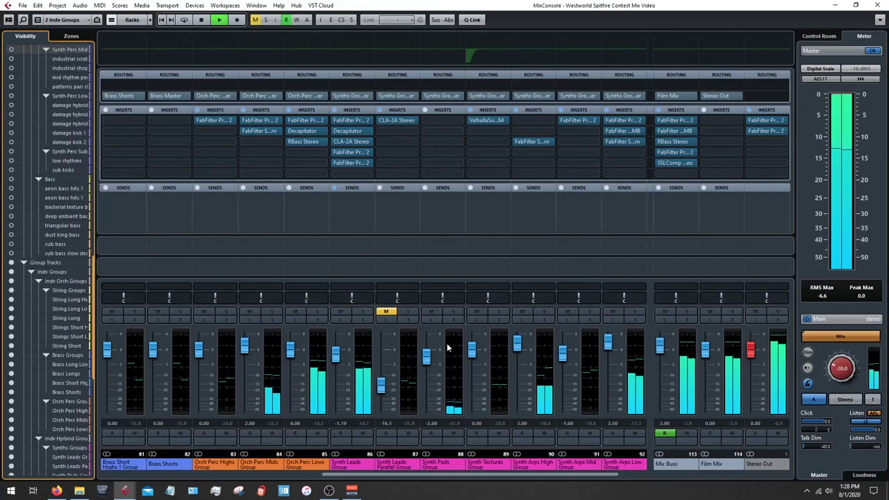
key("space")
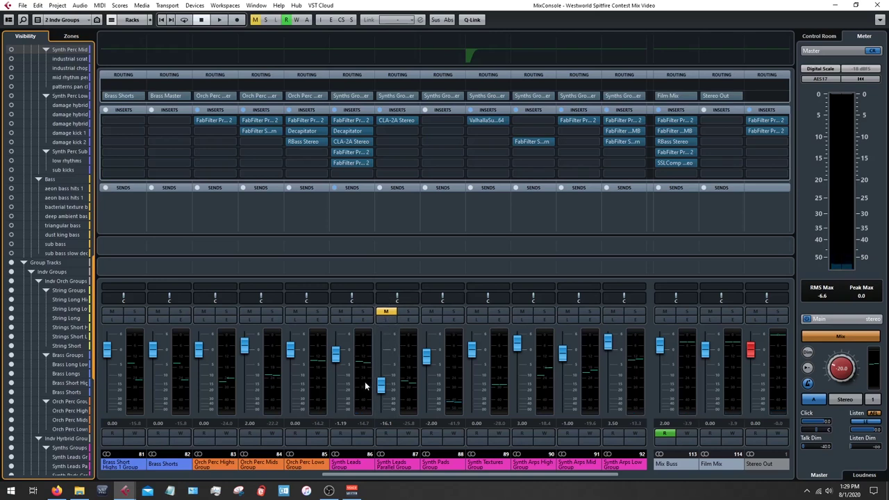
- Unmute the Synth Leads Parallel Group, stop playback, and close its CLA-2A compressor
left_click(387, 312)
left_click(389, 121)
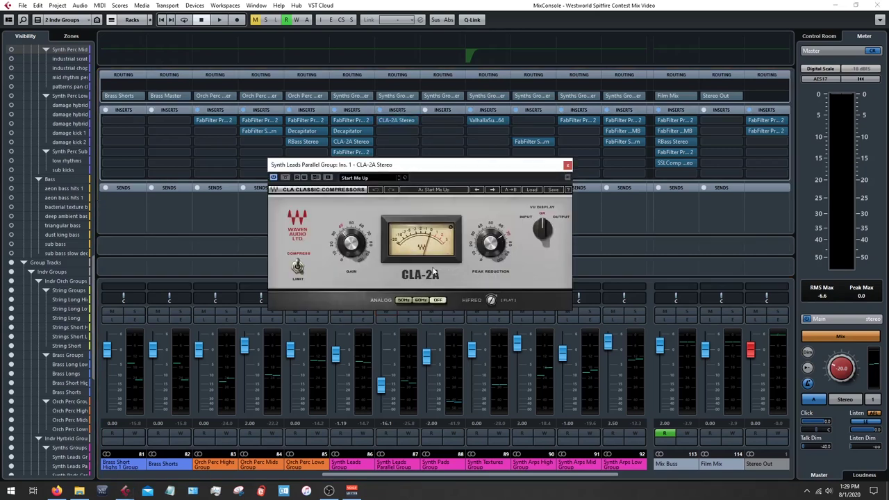
left_click_drag(421, 167, 464, 166)
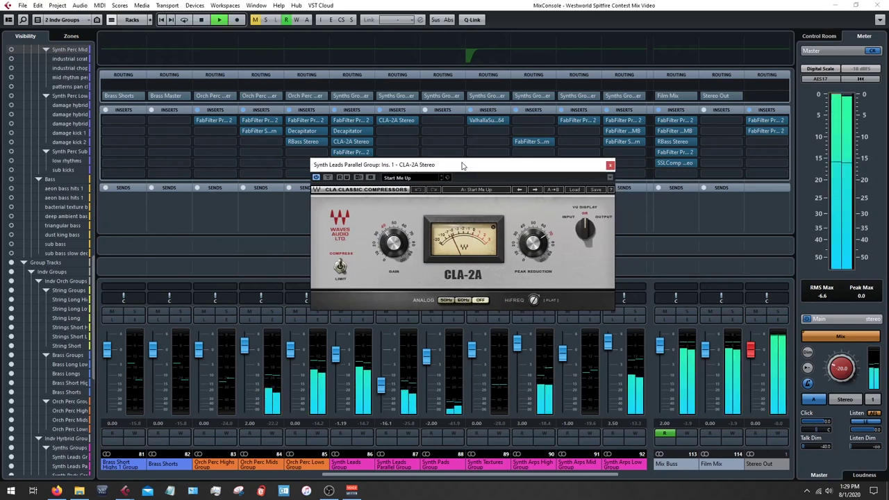
key("space")
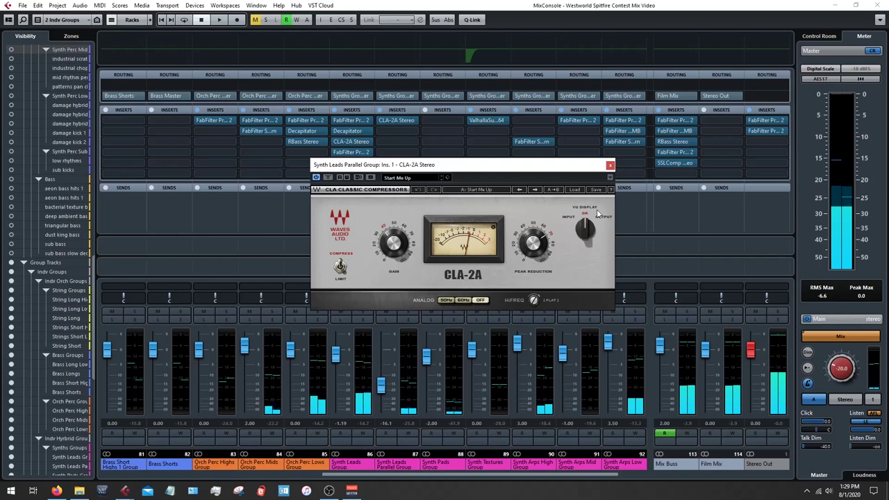
left_click(610, 167)
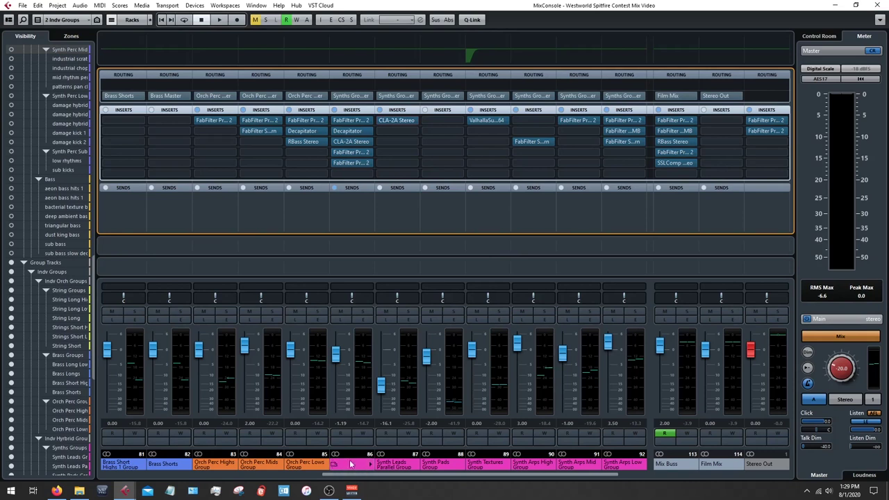
- With the CLA-2A showing, A/B the parallel group muted and unmuted, ending unmuted, then close it
left_click(396, 121)
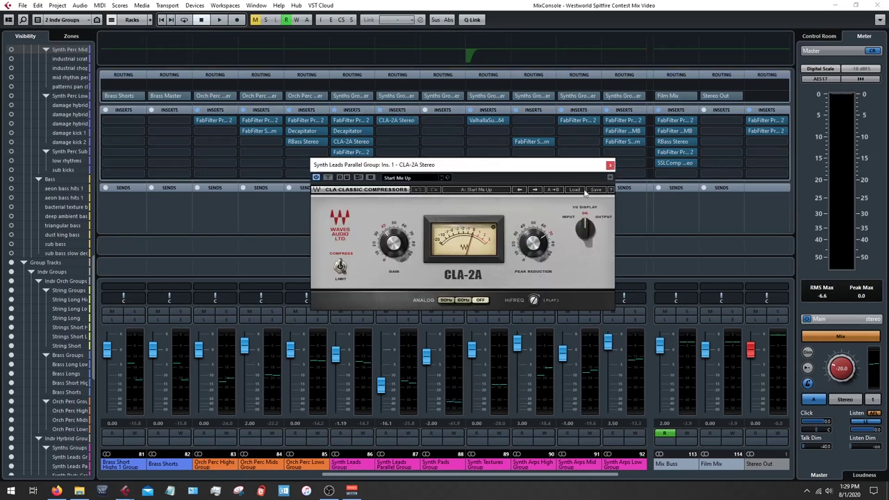
left_click_drag(546, 169, 548, 144)
left_click(386, 312)
key("space")
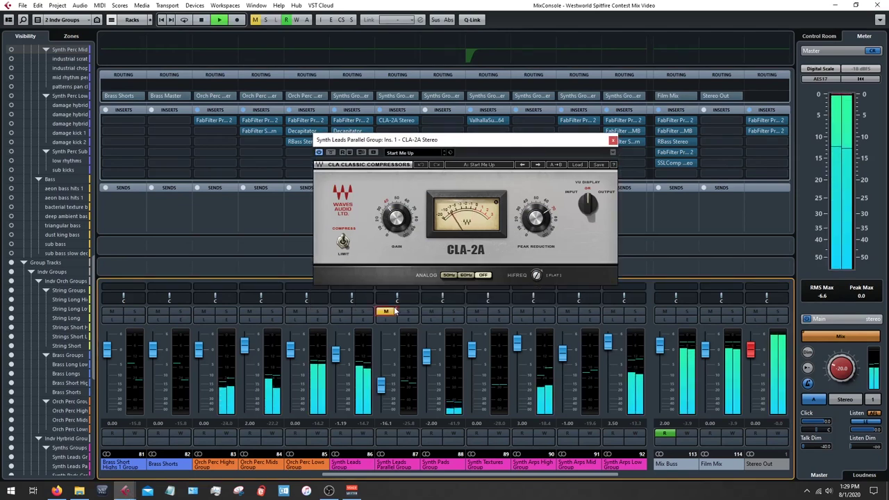
left_click(393, 311)
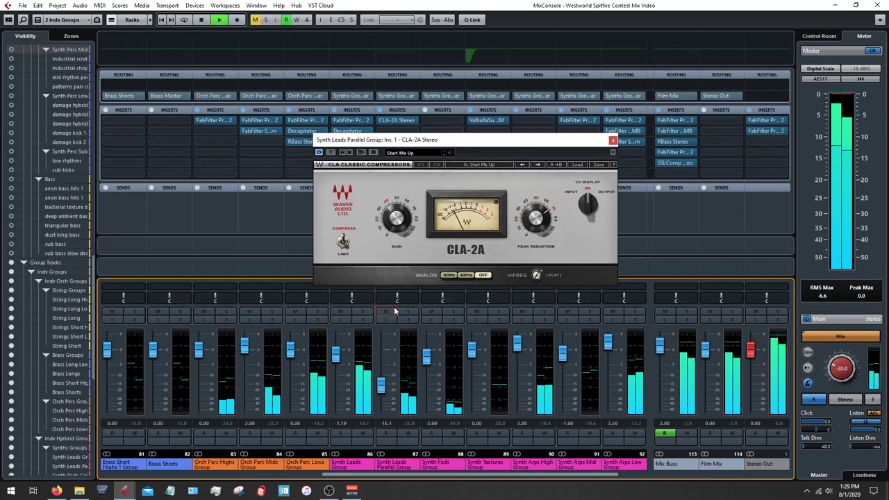
left_click(393, 311)
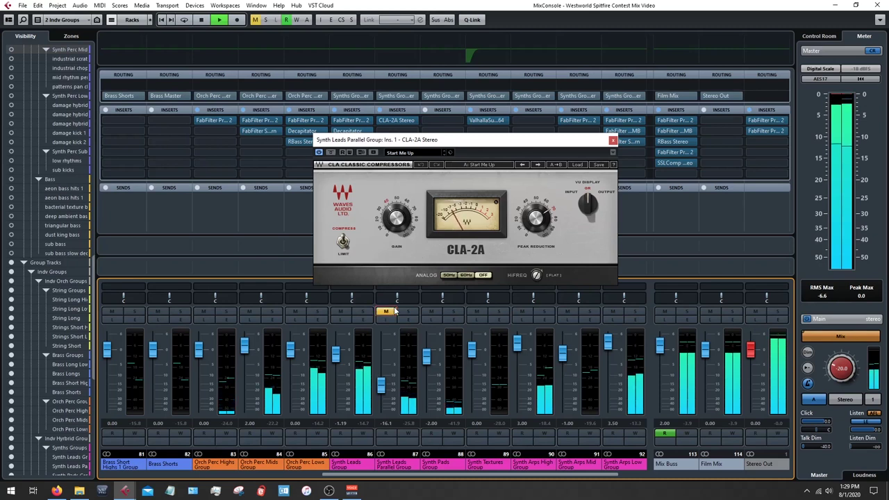
left_click(393, 311)
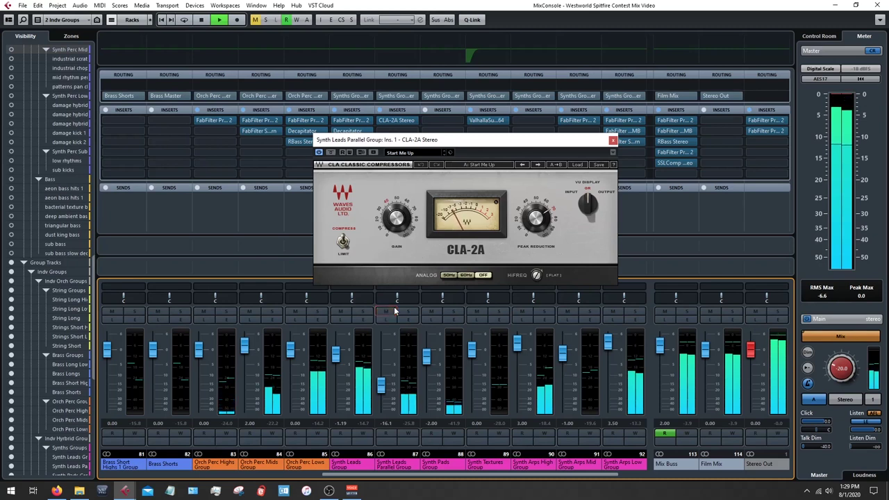
key("space")
left_click(612, 142)
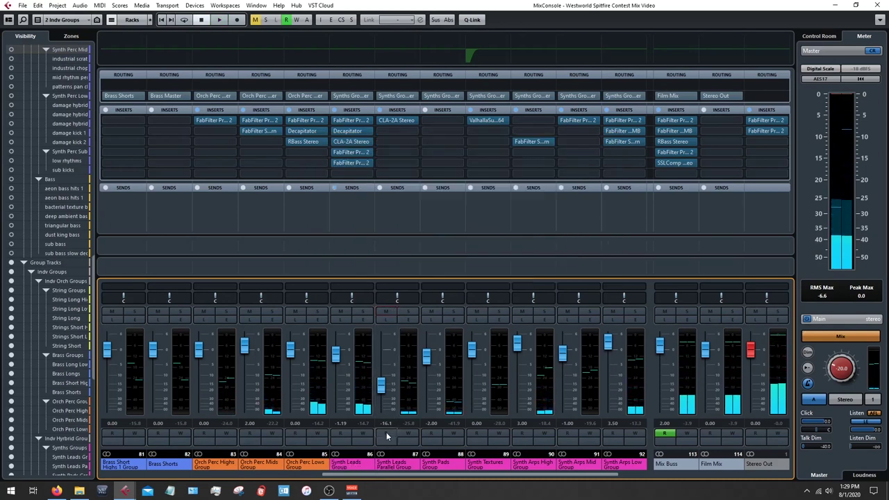
left_click_drag(373, 475, 324, 474)
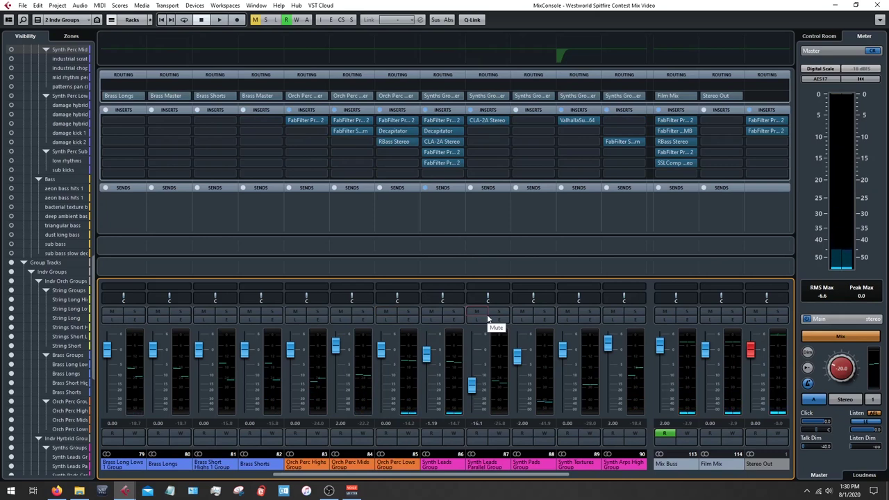
- Solo the Orch Perc Lows group in the MixConsole
scroll(439, 479, "left", 1)
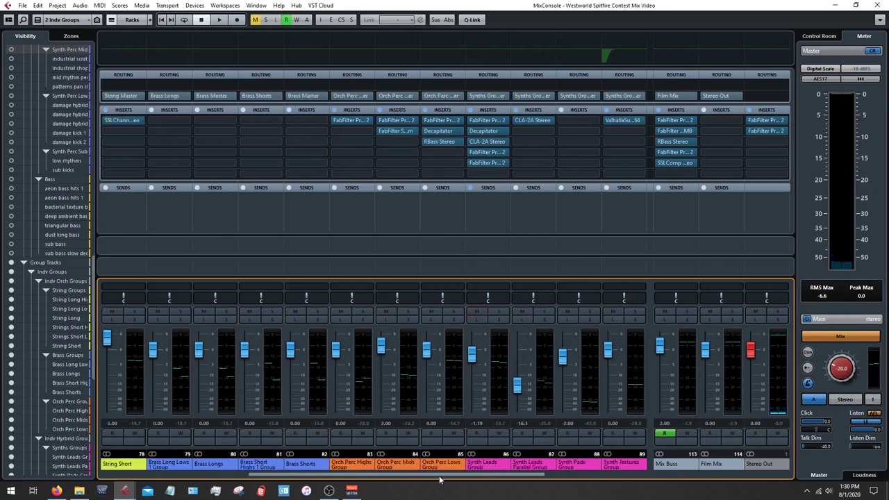
scroll(439, 480, "left", 1)
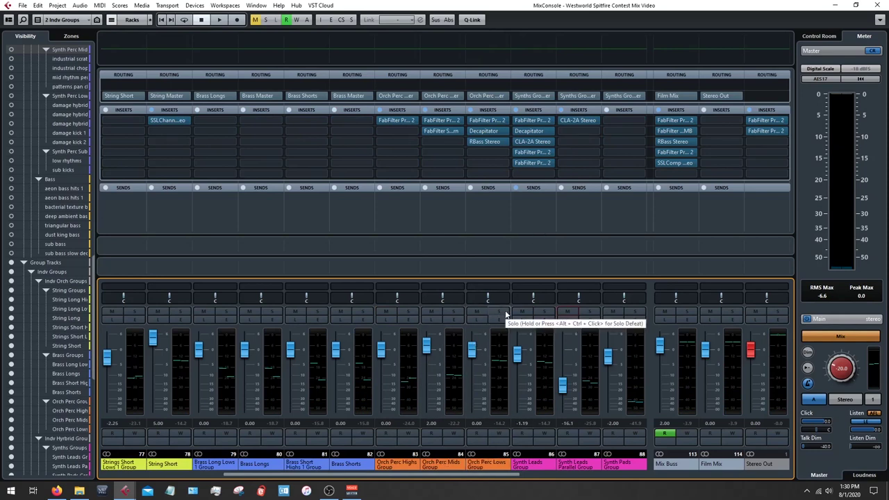
left_click(504, 311)
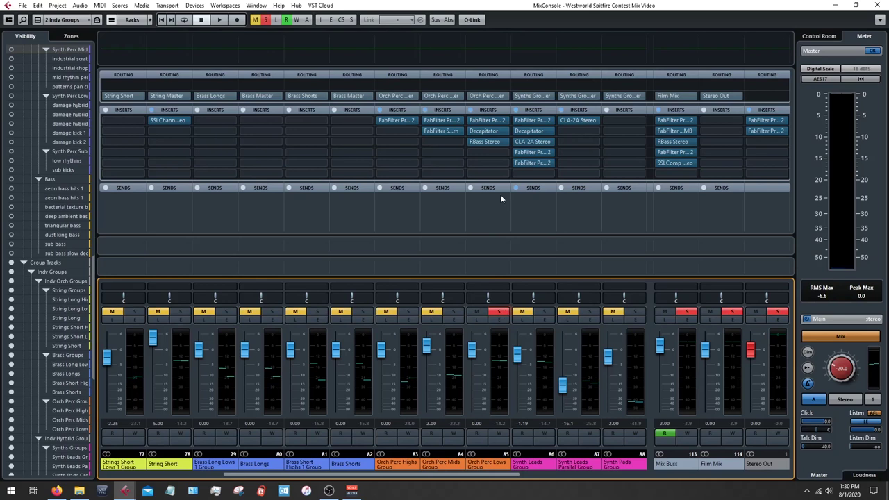
- Play the arrangement from bar 25, then bring the mixer back up
key("F3")
scroll(433, 235, "up", 10)
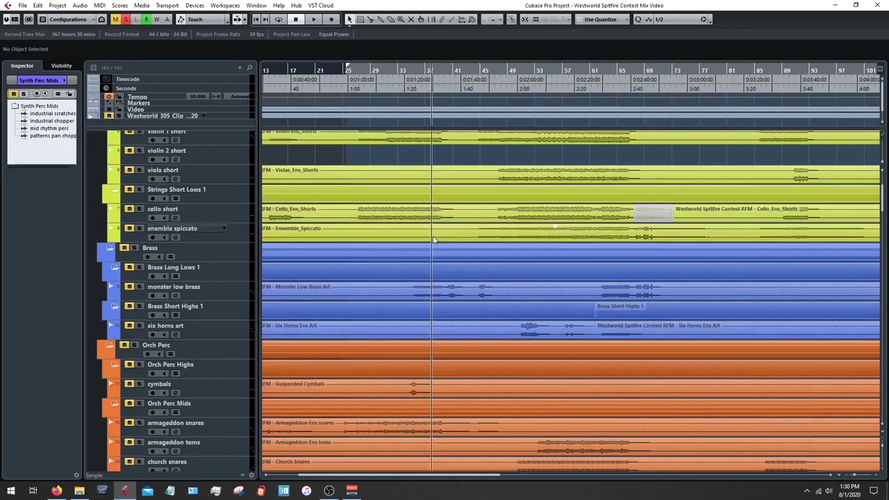
scroll(433, 236, "down", 8)
scroll(623, 206, "left", 3)
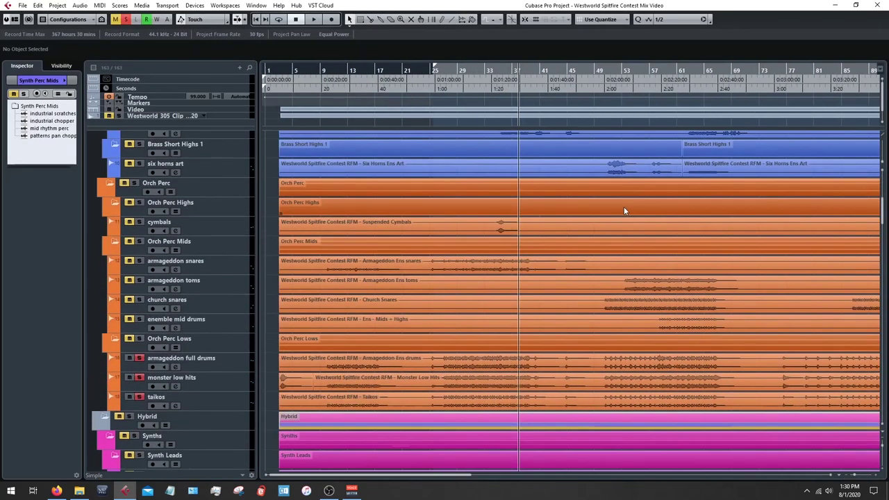
key("space")
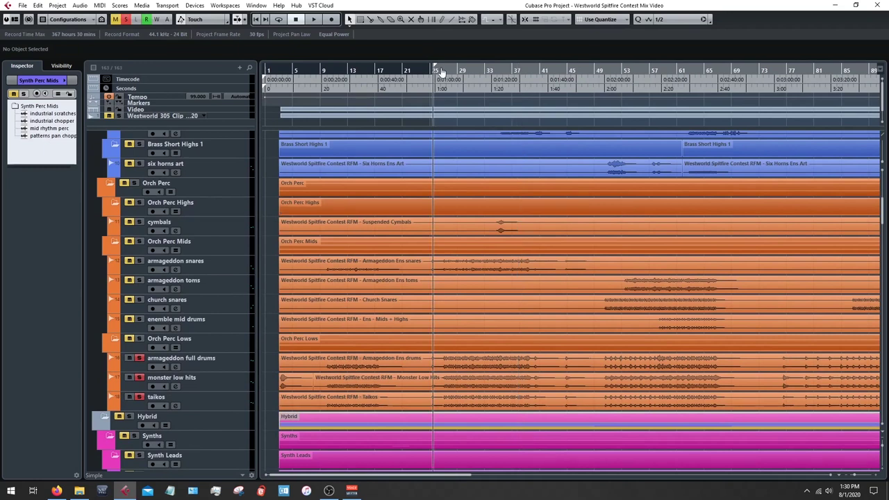
key("space")
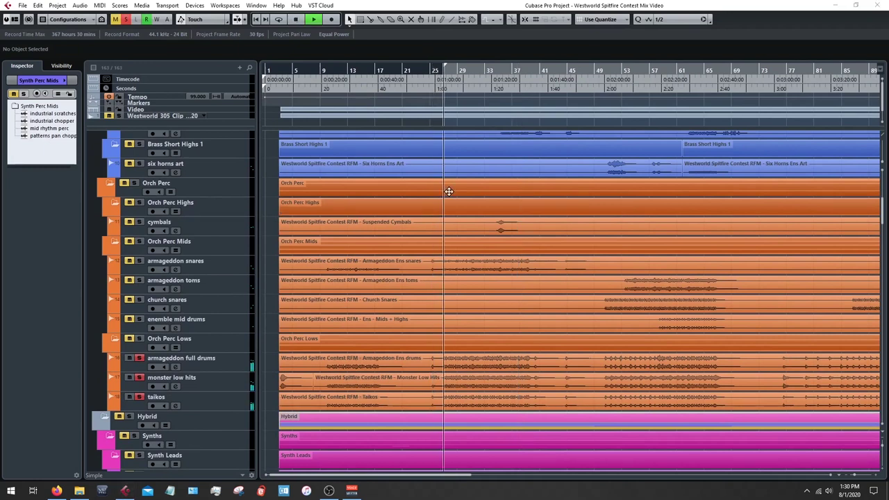
key("F3")
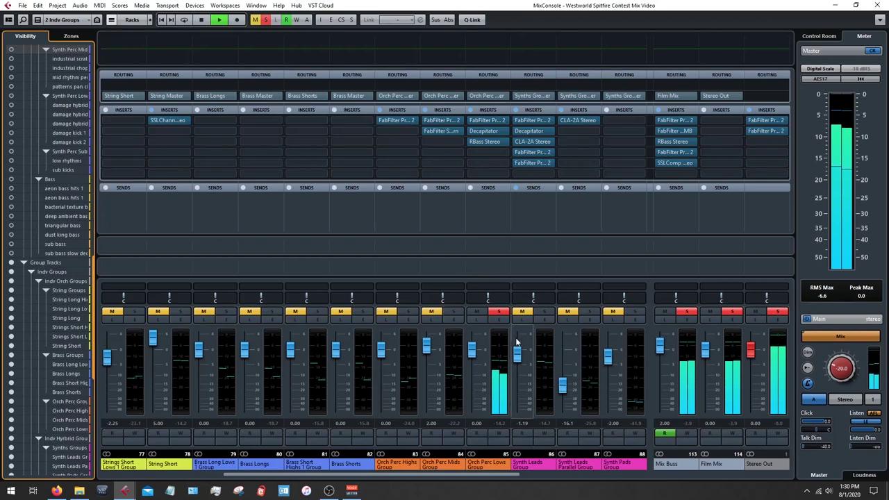
- Open the Orch Perc Lows Pro-Q 2 EQ and listen to a short passage
key("space")
left_click(484, 120)
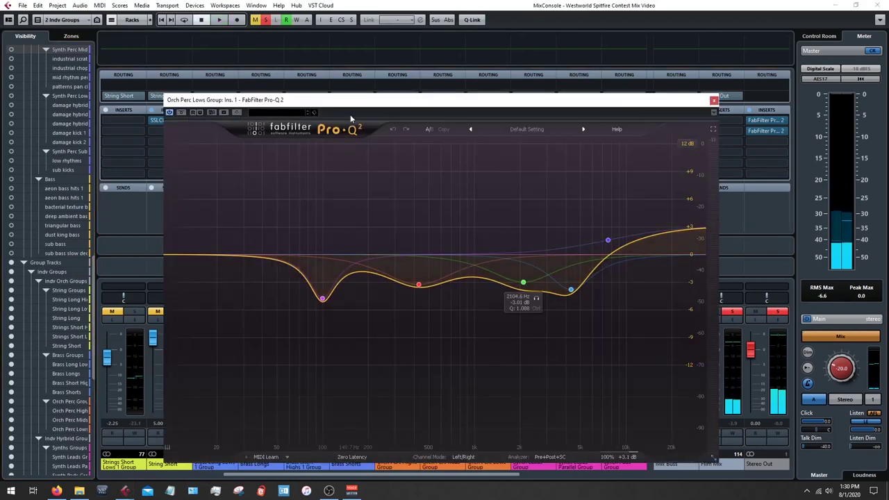
left_click_drag(359, 105, 391, 91)
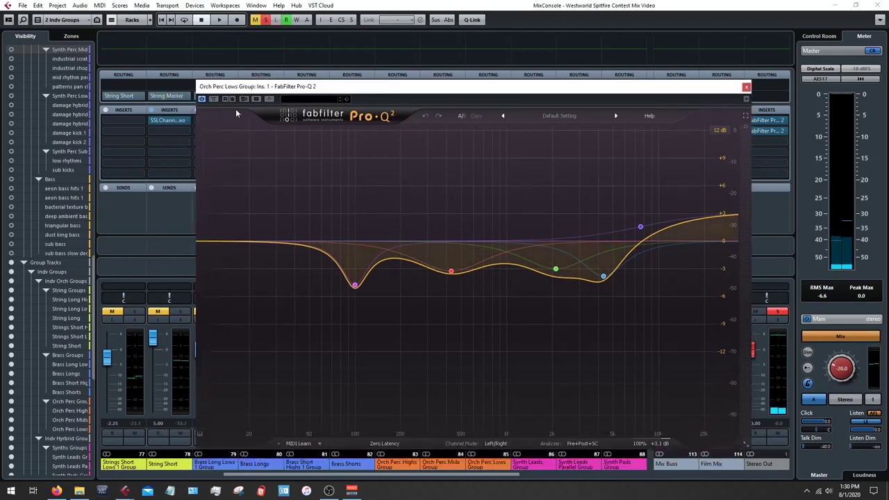
key("space")
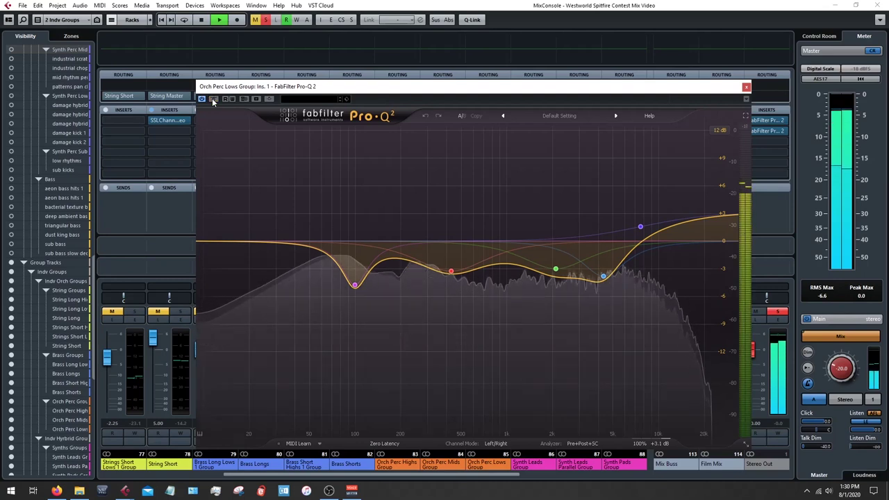
key("space")
- A/B the red 429.77 Hz cut bypassed and re-enabled during playback
left_click(456, 275)
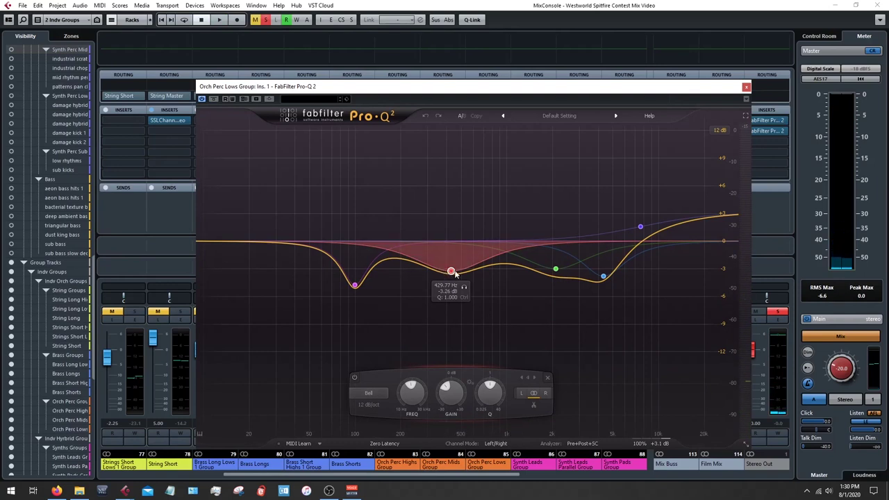
key("space")
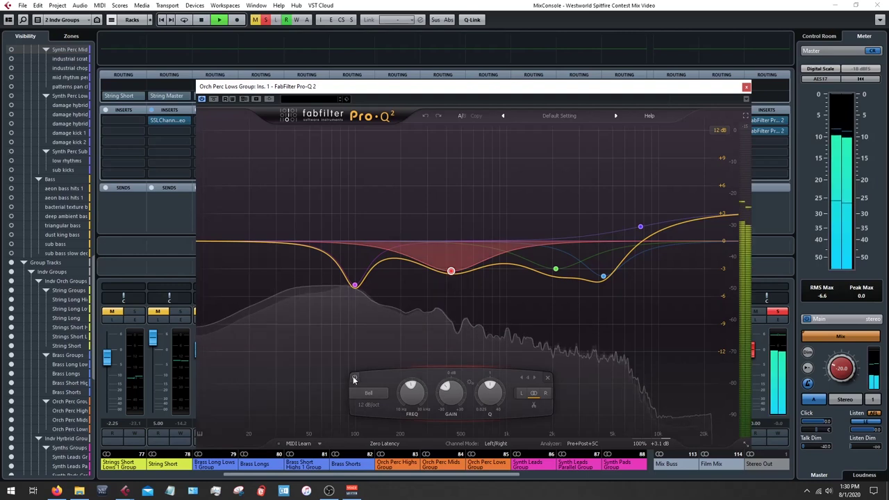
left_click(355, 378)
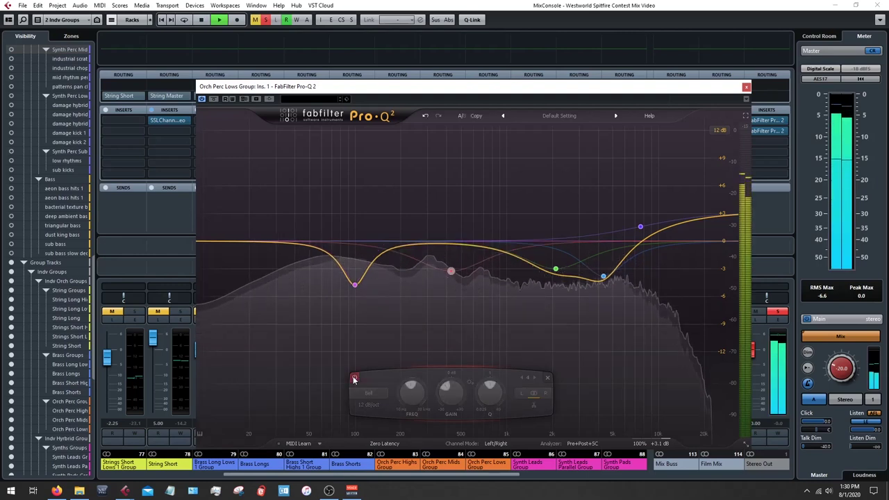
left_click(354, 378)
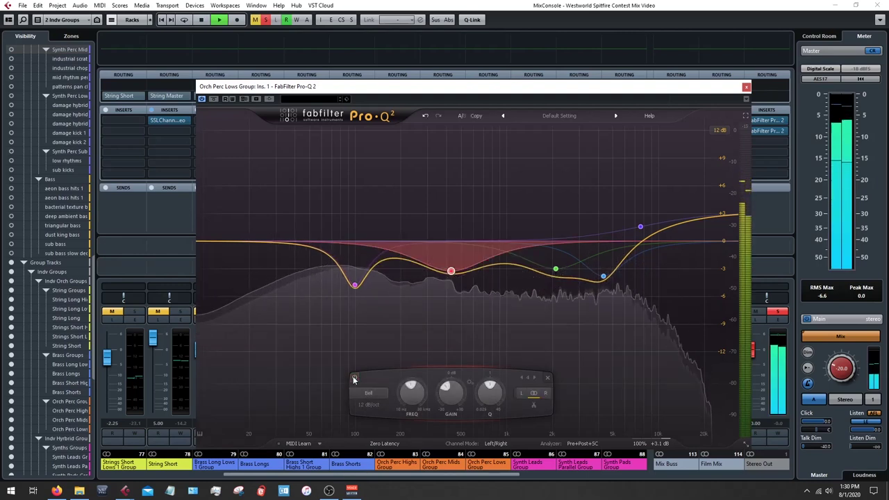
key("space")
- A/B the purple ~100 Hz cut bypassed and re-enabled, then close the EQ
mouse_move(452, 273)
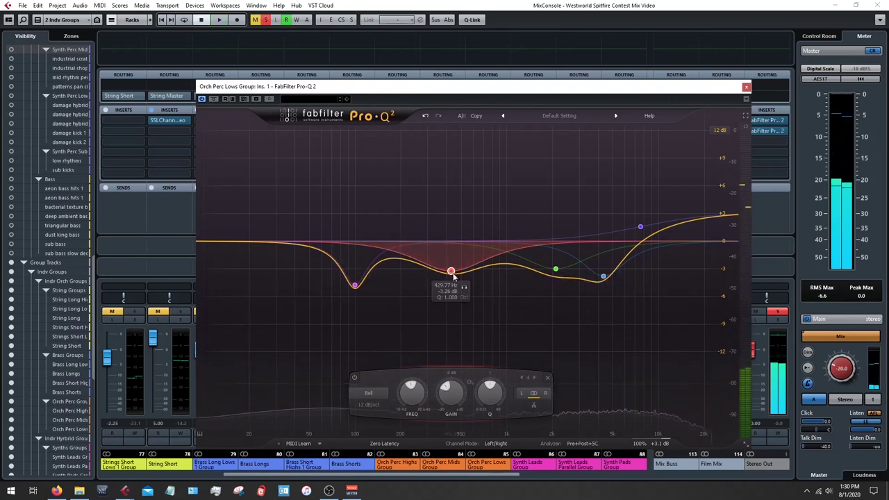
mouse_move(355, 285)
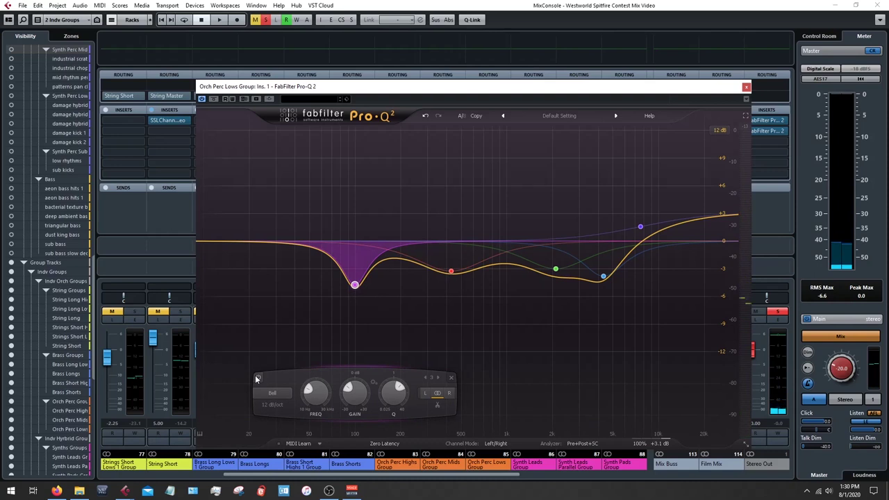
left_click(257, 378)
key("space")
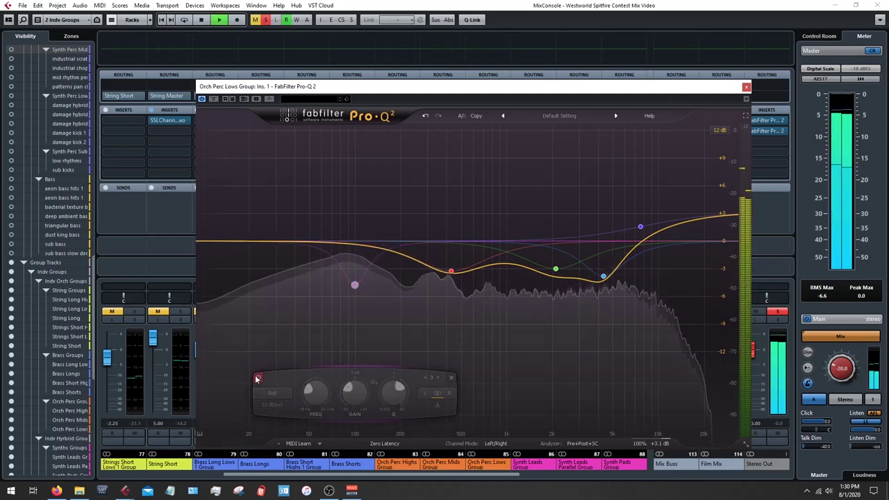
left_click(257, 379)
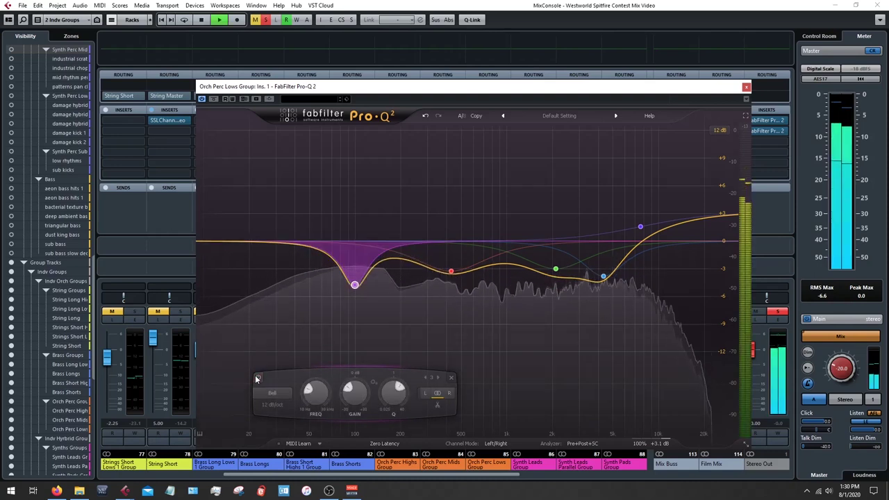
key("space")
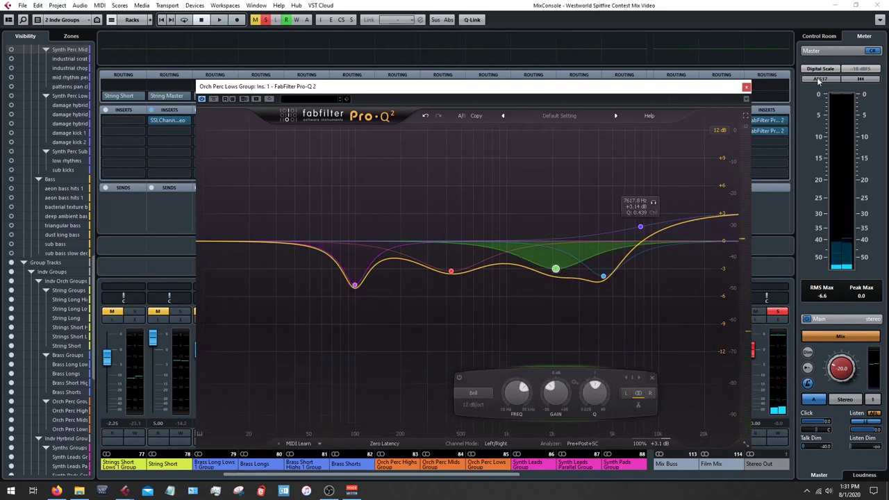
left_click(746, 86)
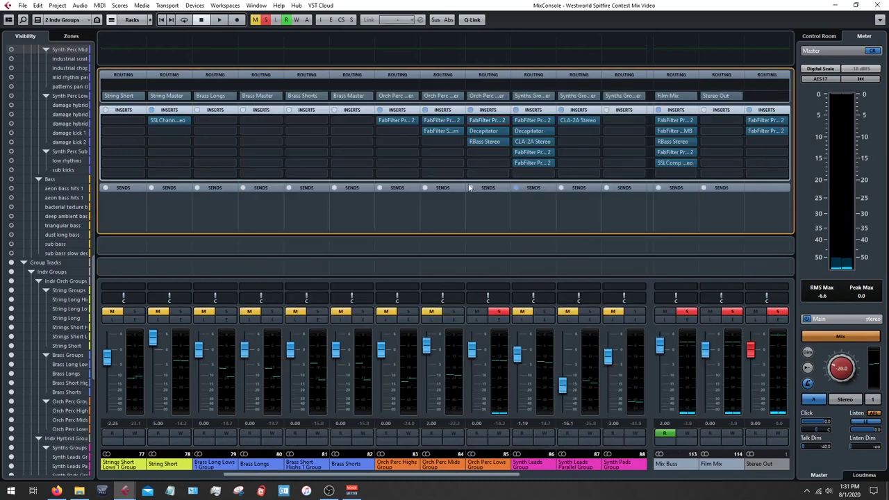
- Check the Orch Perc Lows Decapitator, then bring up its RBass Stereo editor
left_click(479, 130)
key("Escape")
left_click(483, 140)
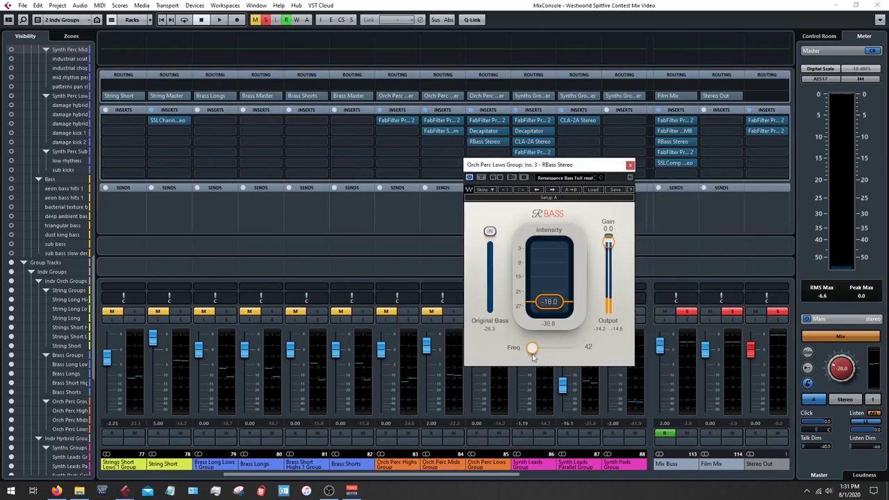
left_click_drag(578, 168, 517, 161)
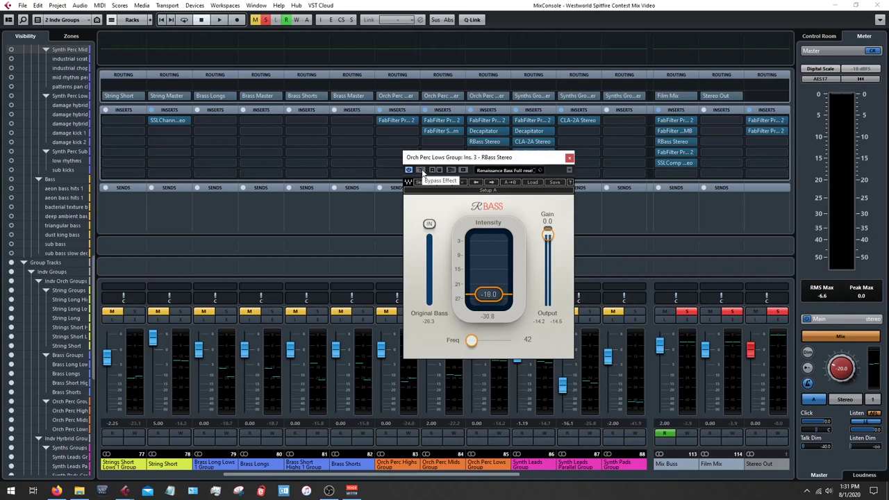
- A/B RBass (-18.0 intensity at 42 Hz) bypassed and active, close it, and stop playback
left_click(421, 171)
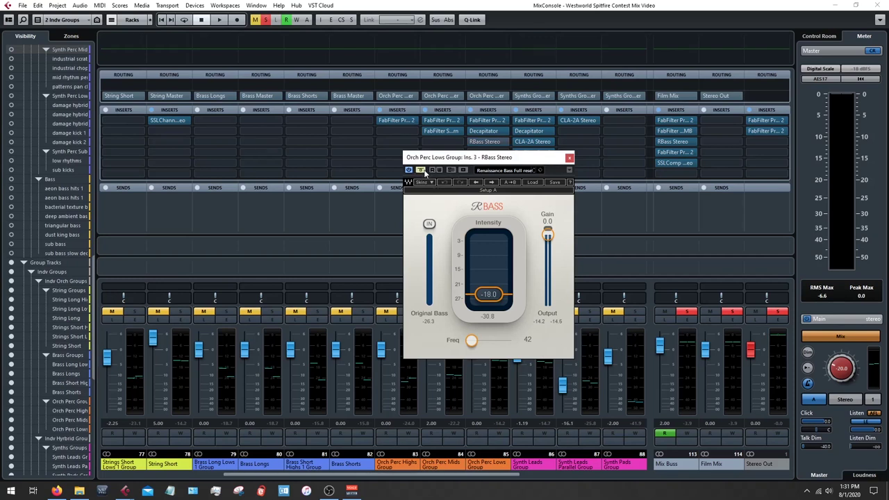
key("space")
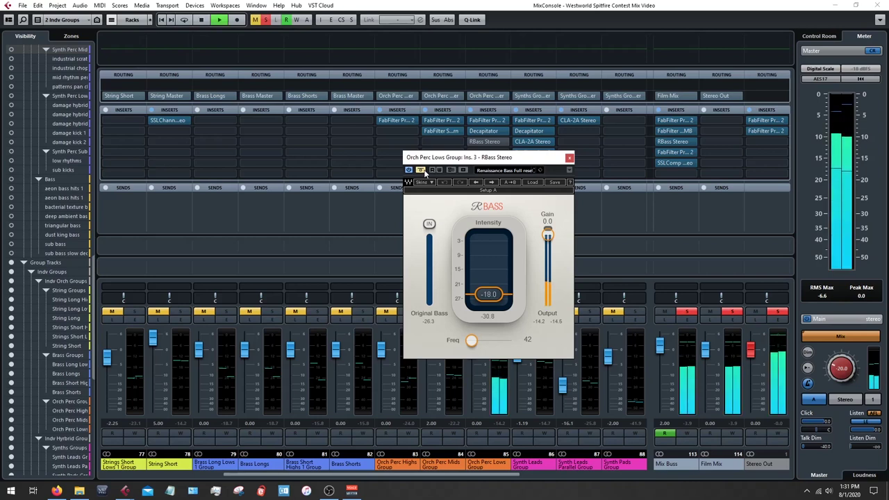
left_click(421, 170)
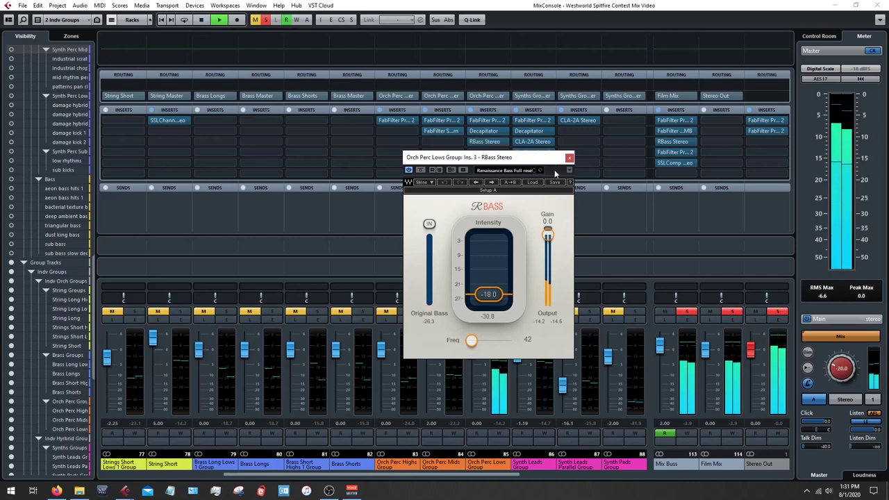
left_click(470, 109)
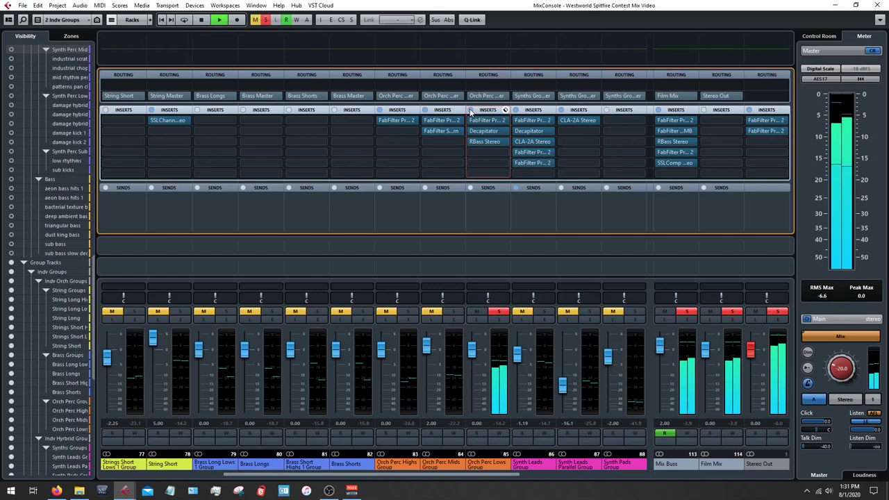
key("space")
- Move the solo from Orch Perc Lows to Orch Perc Mids and open its Pro-Q 2 EQ
left_click(499, 312)
left_click(452, 311)
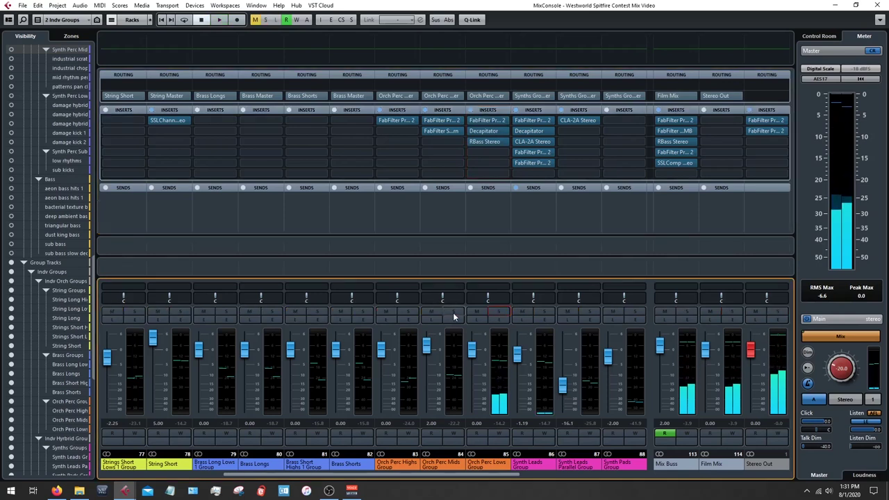
left_click(437, 120)
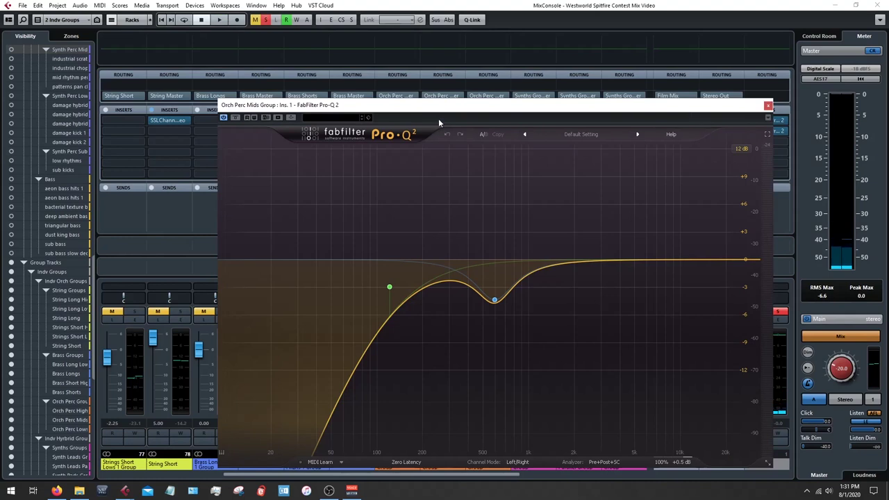
left_click_drag(438, 118, 417, 97)
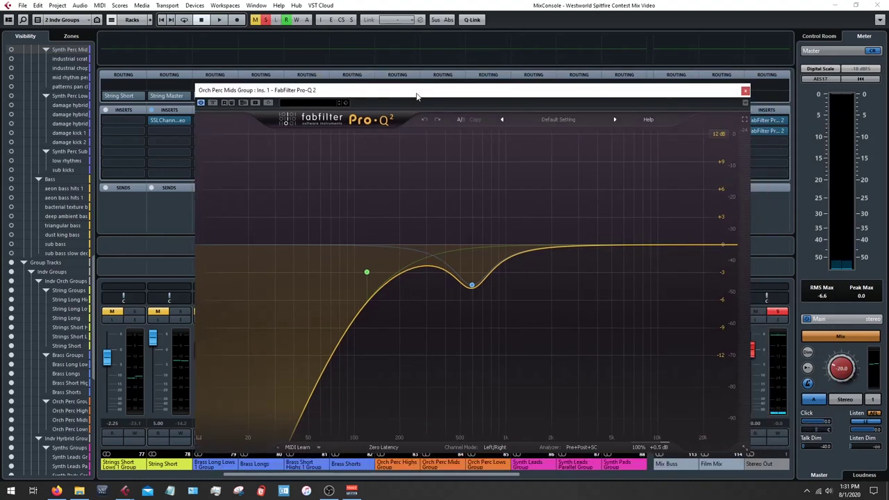
- A/B the Orch Perc Mids Pro-Q 2 bypassed and active during playback, then close it
key("space")
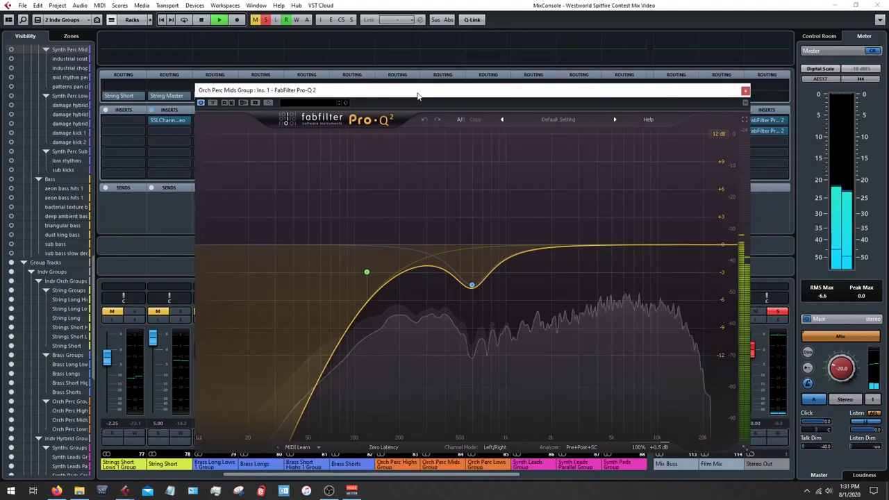
left_click(213, 103)
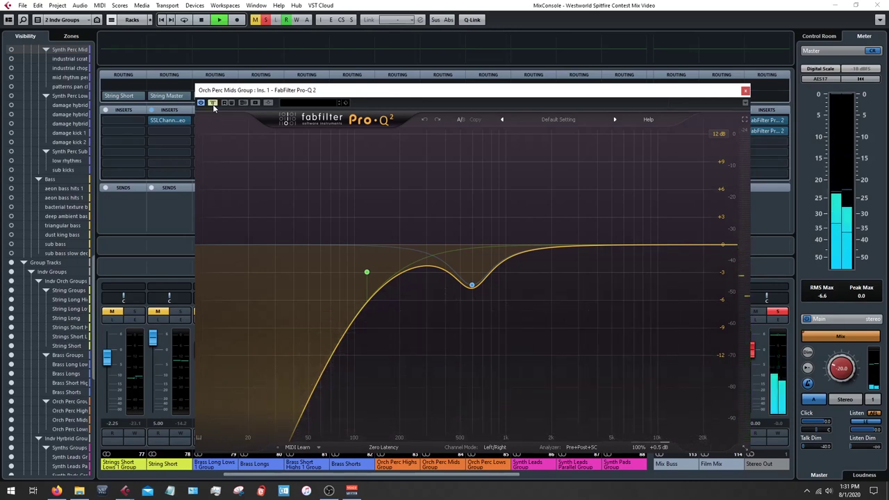
left_click(213, 103)
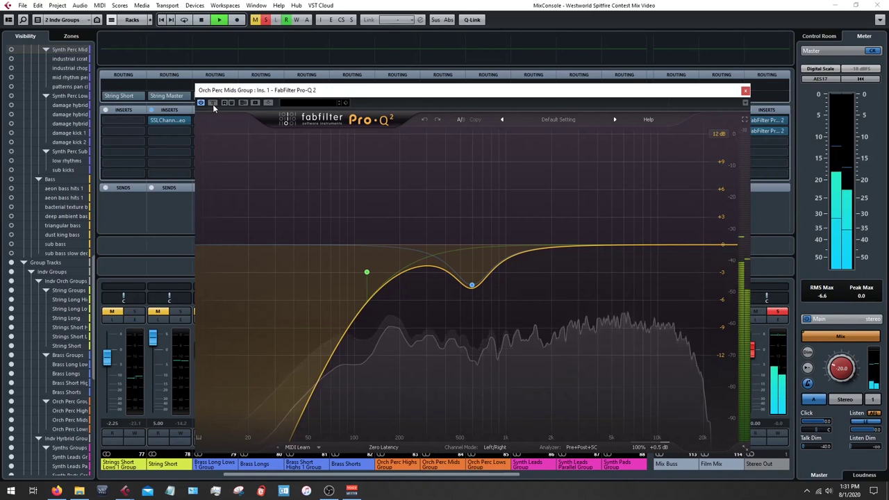
key("space")
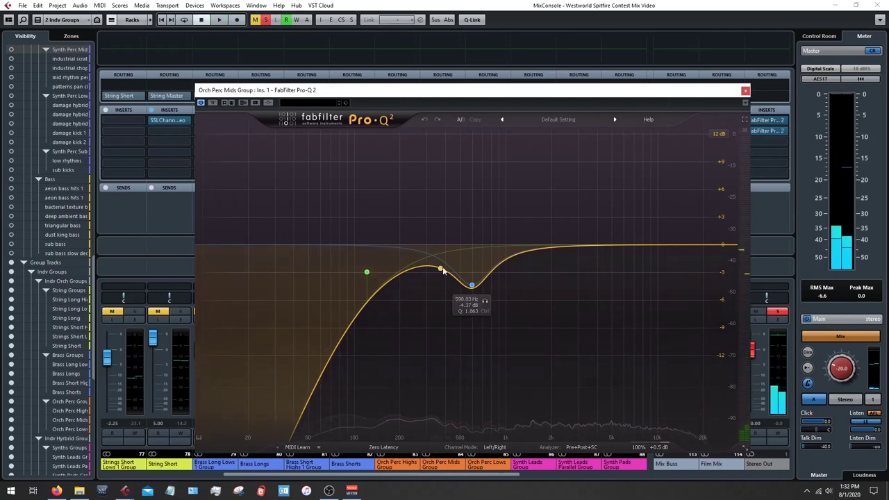
left_click(745, 91)
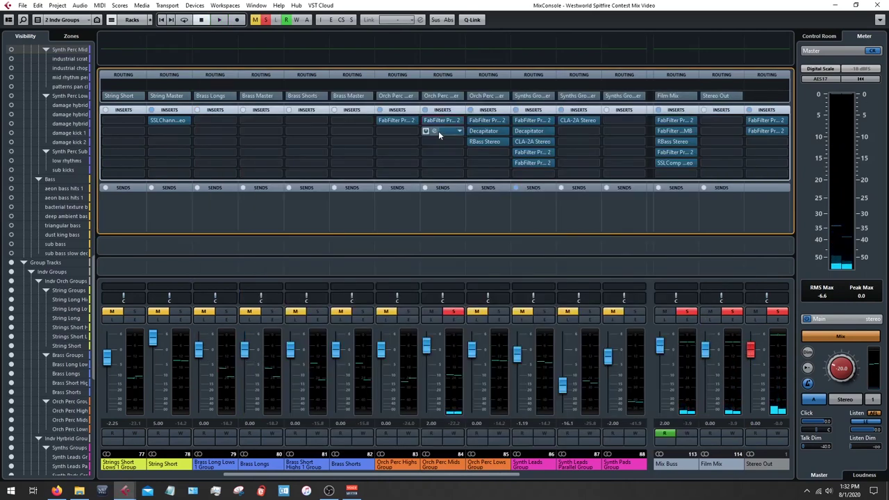
- Glance at the Saturn insert, unsolo Orch Perc Mids, and bring up the Highs Pro-Q 2
left_click(439, 130)
left_click(436, 130)
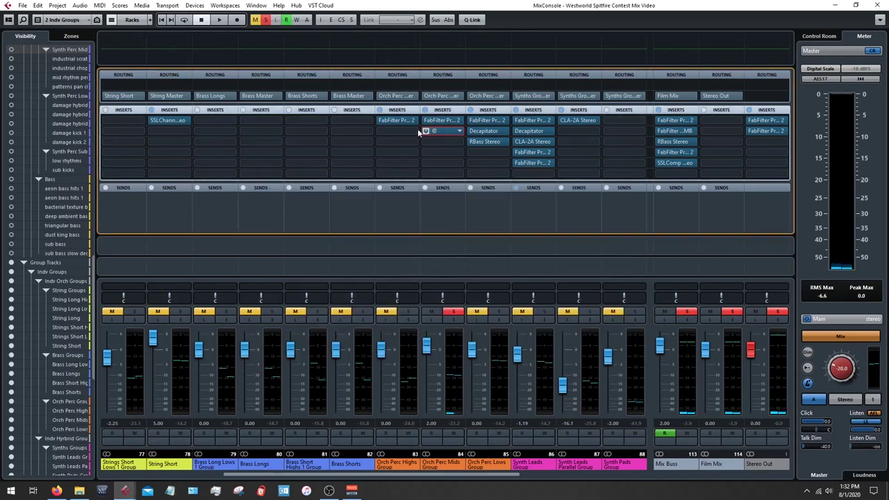
left_click(450, 312)
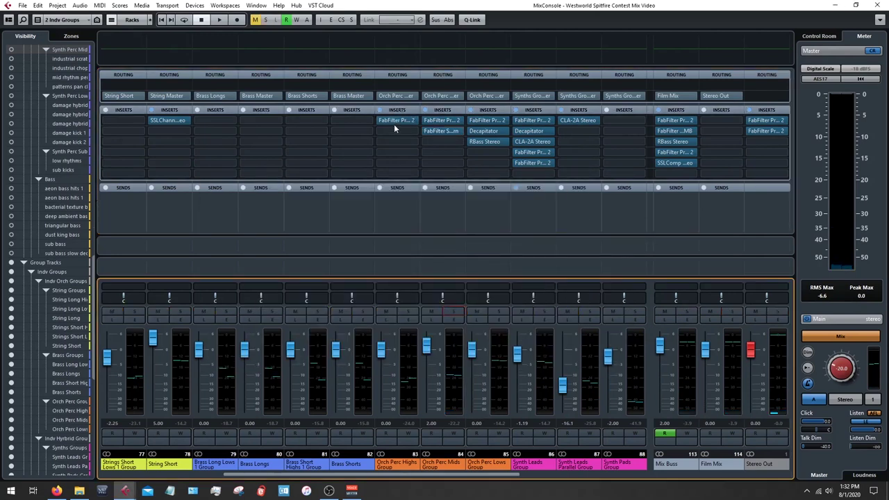
left_click(394, 122)
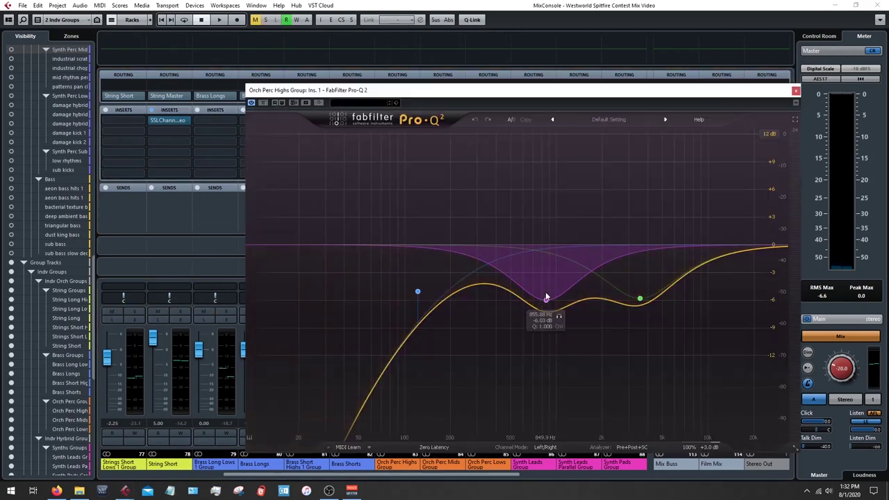
- Close the Highs EQ, zoom out the arrangement, and select the cymbals track
key("ctrl+w")
key("F3")
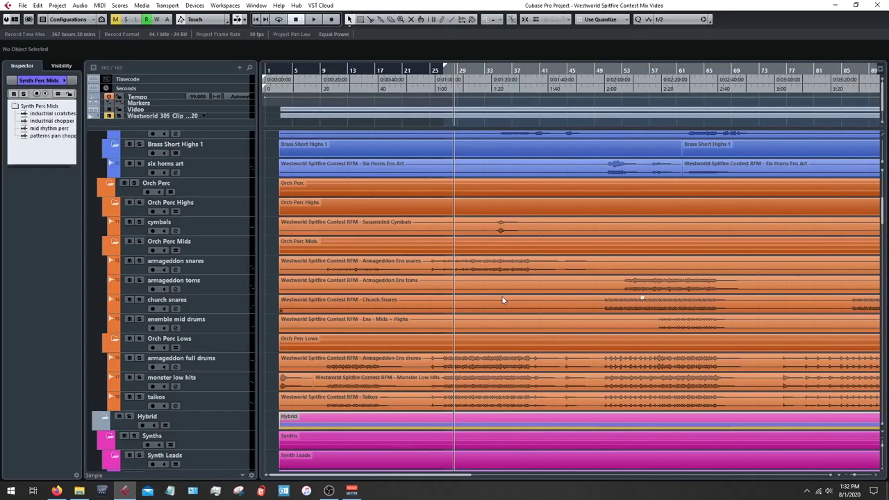
scroll(502, 300, "up", 1)
scroll(502, 300, "down", 1)
key("g")
left_click(268, 234)
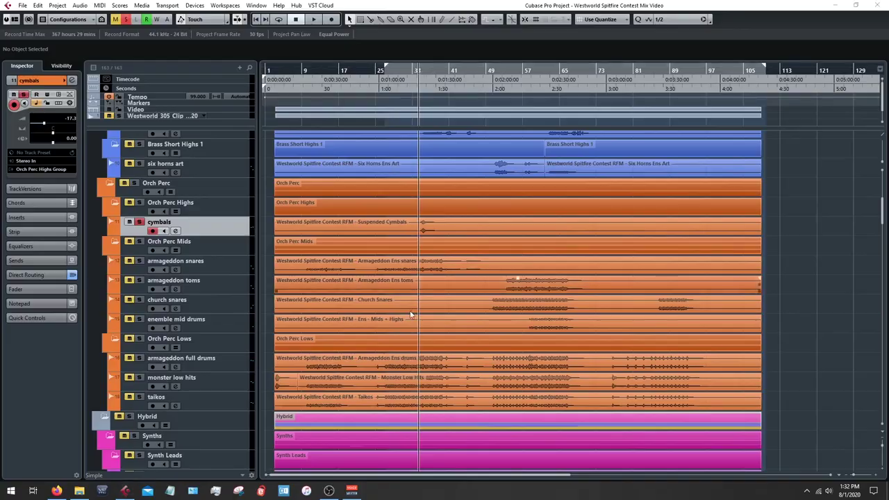
key("F3")
scroll(576, 483, "right", 4)
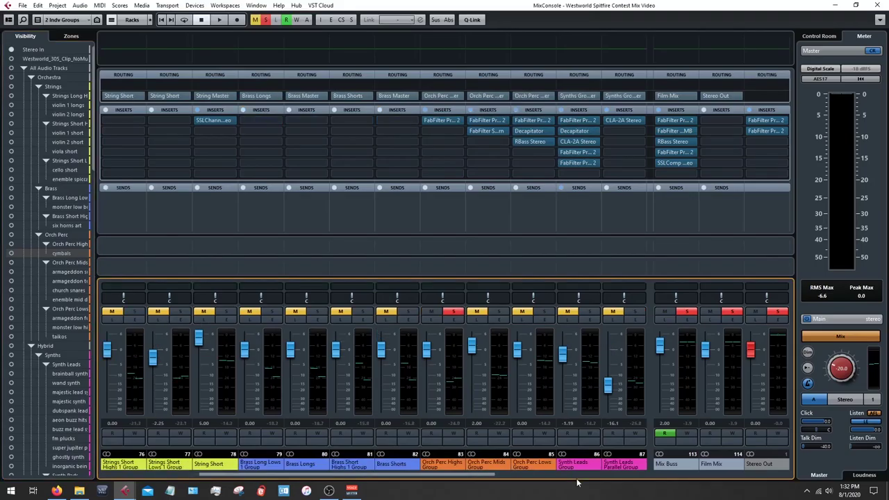
- Select Pro-Q 2 bands 2 and 3 (855 Hz, 3.6 kHz) on Orch Perc Highs, audition, and close
left_click(438, 119)
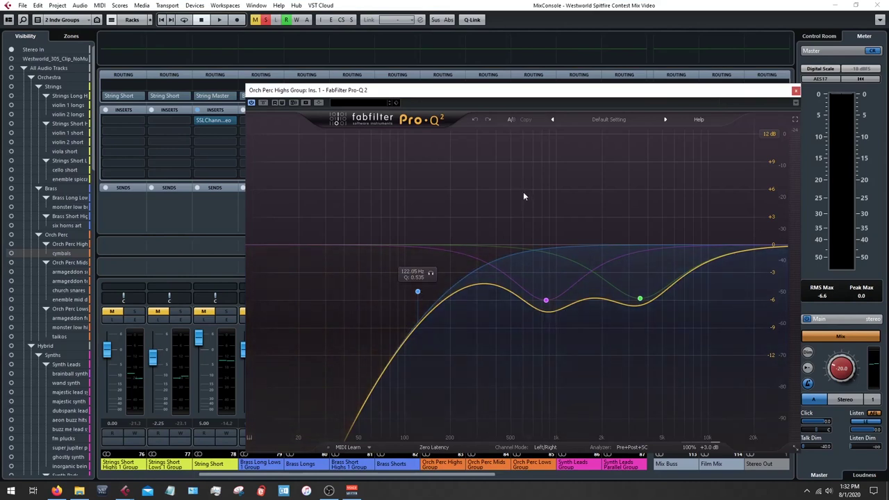
left_click_drag(547, 290, 677, 330)
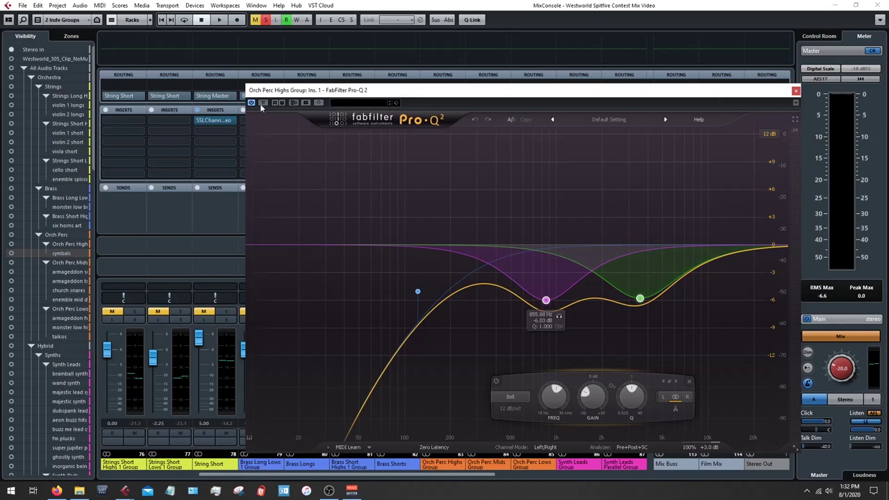
key("space")
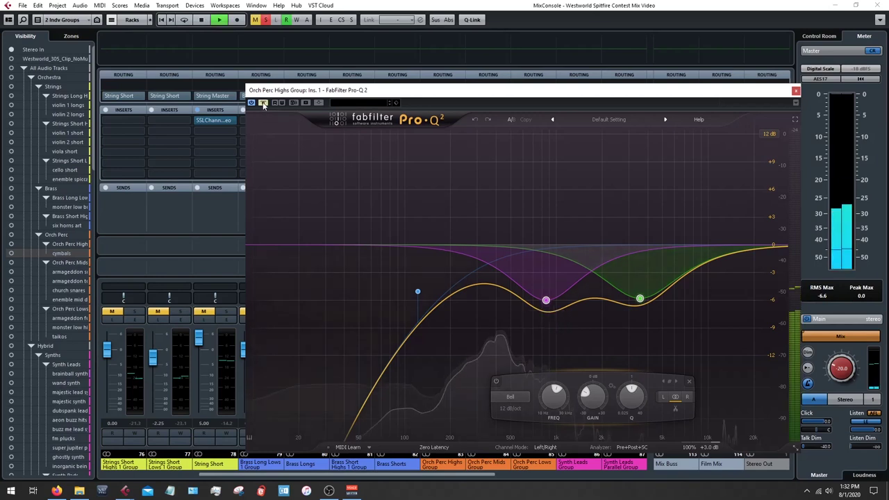
key("space")
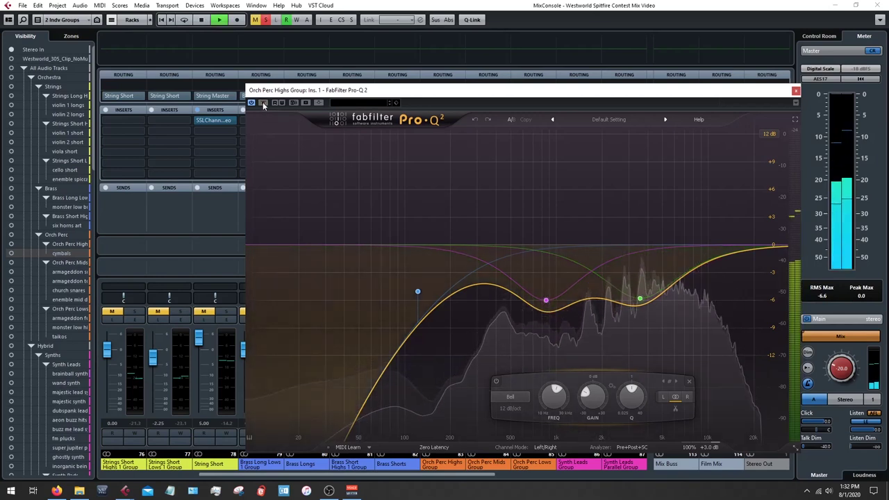
left_click(795, 90)
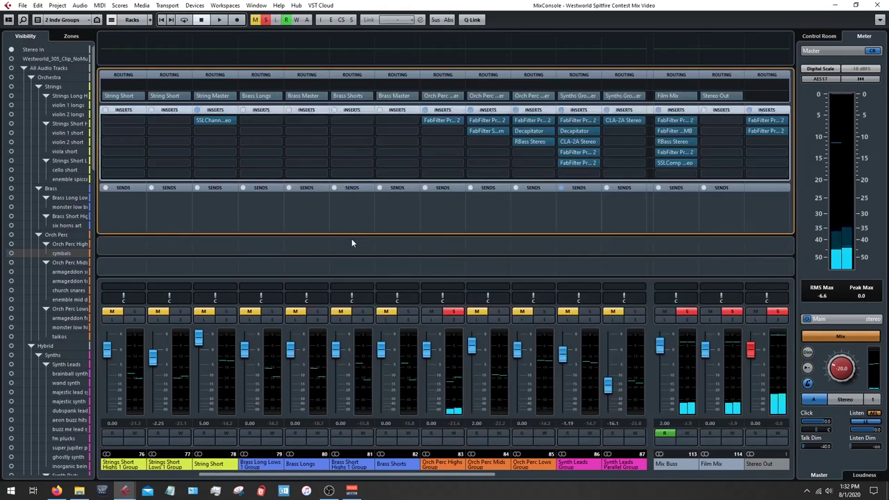
- Leave Orch Perc Highs unsoloed and switch the mixer to the 3 Master Groups configuration
left_click(455, 312)
left_click(456, 312)
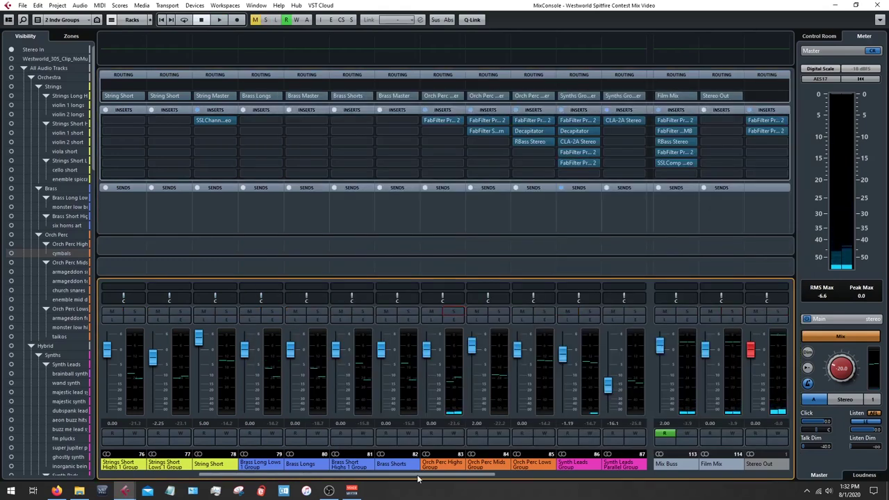
scroll(418, 478, "left", 2)
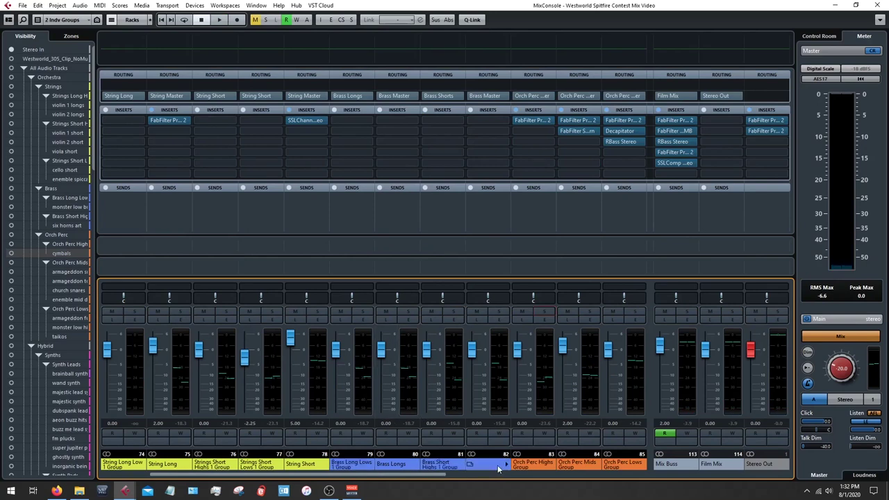
left_click(64, 19)
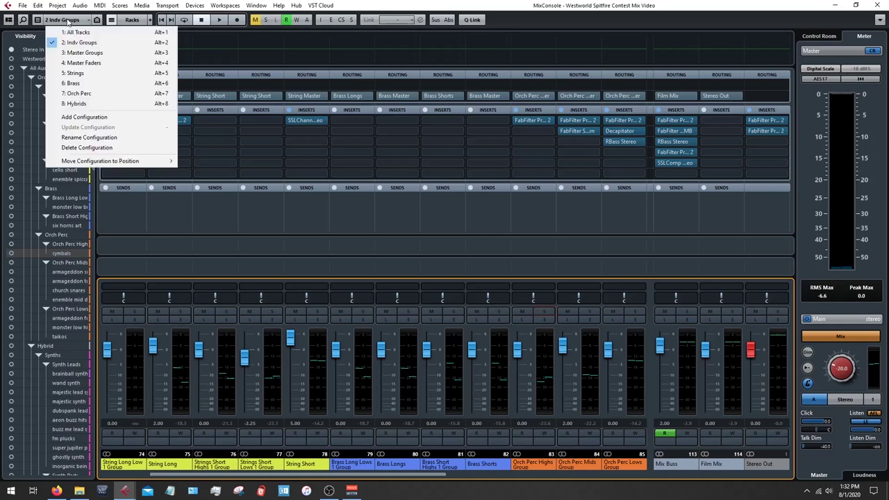
left_click(88, 59)
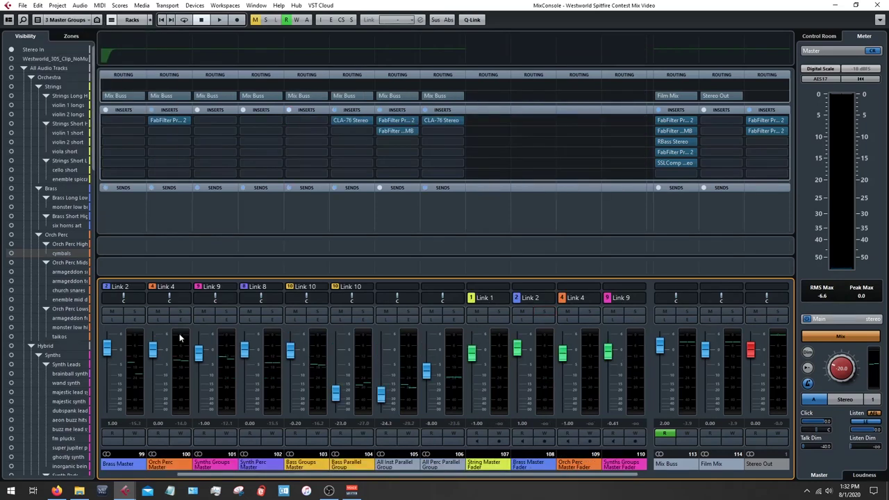
- Inspect Brass Master's Channel Settings with its 100 Hz low-cut EQ, then close them
scroll(374, 478, "left", 1)
scroll(374, 478, "left", 1)
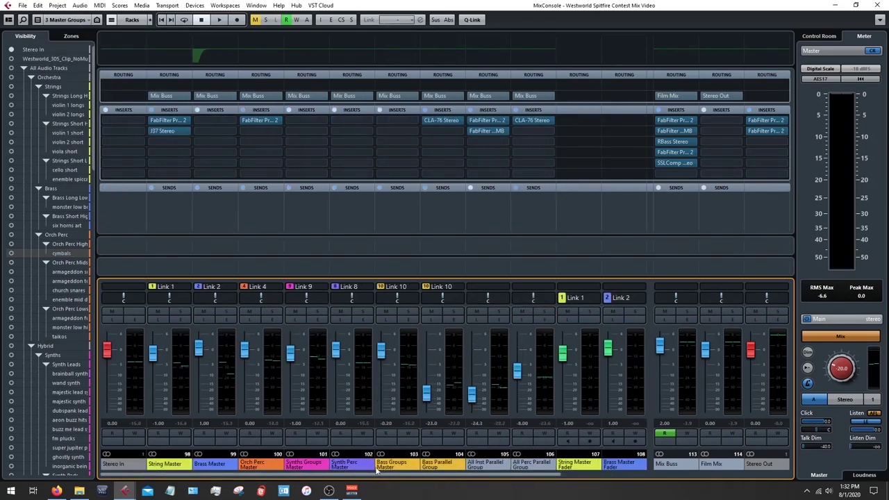
left_click(230, 320)
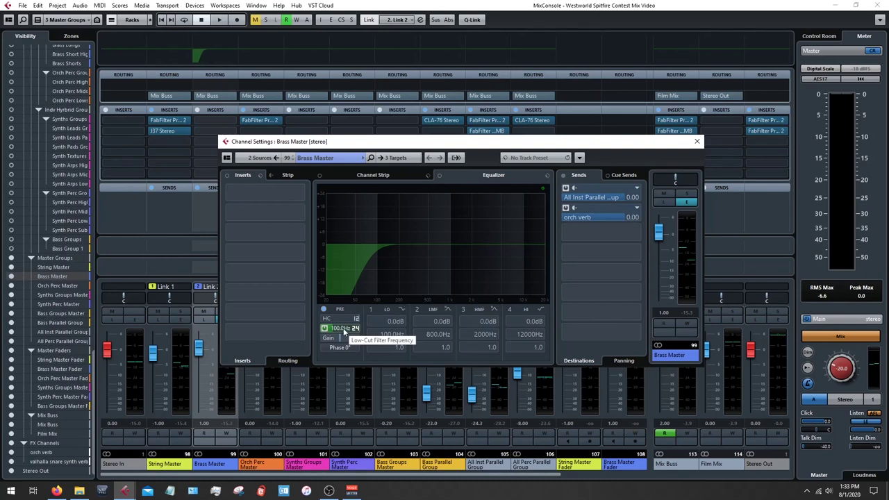
left_click(698, 141)
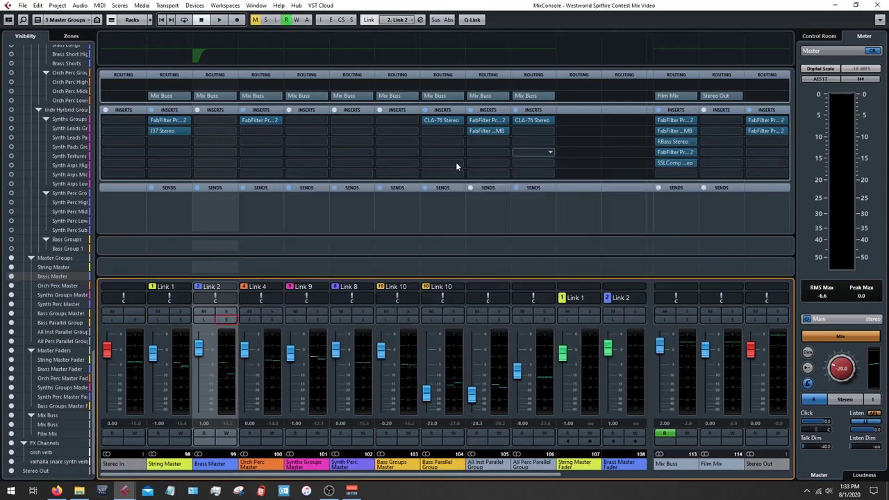
- Switch from the MixConsole to the Project window and bring the Strings, Brass and Orch Perc tracks into view
key("F3")
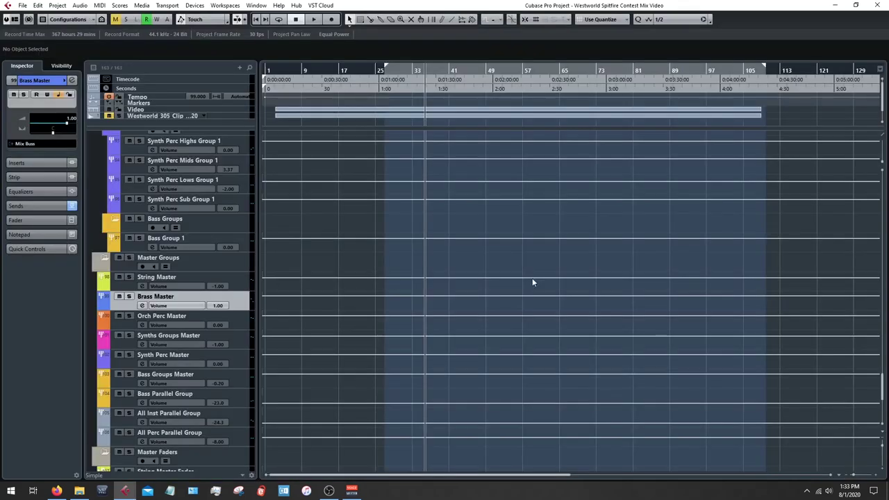
scroll(532, 278, "down", 6)
scroll(551, 290, "up", 10)
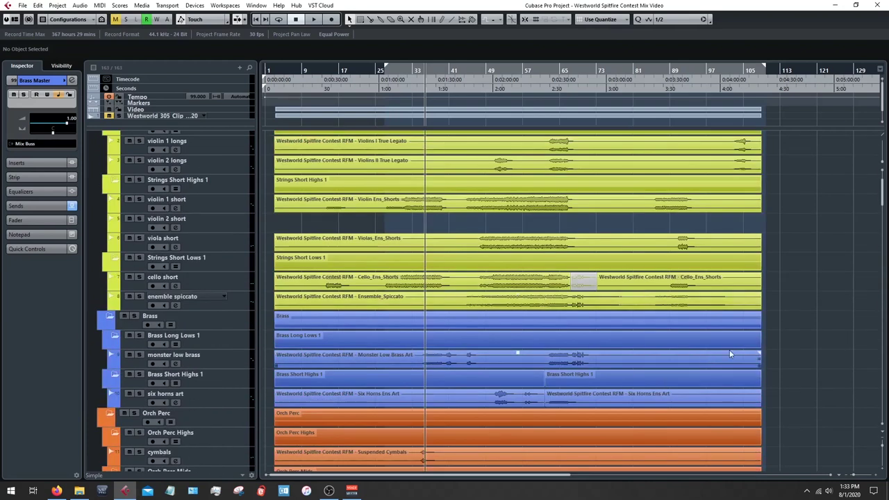
scroll(821, 325, "down", 3)
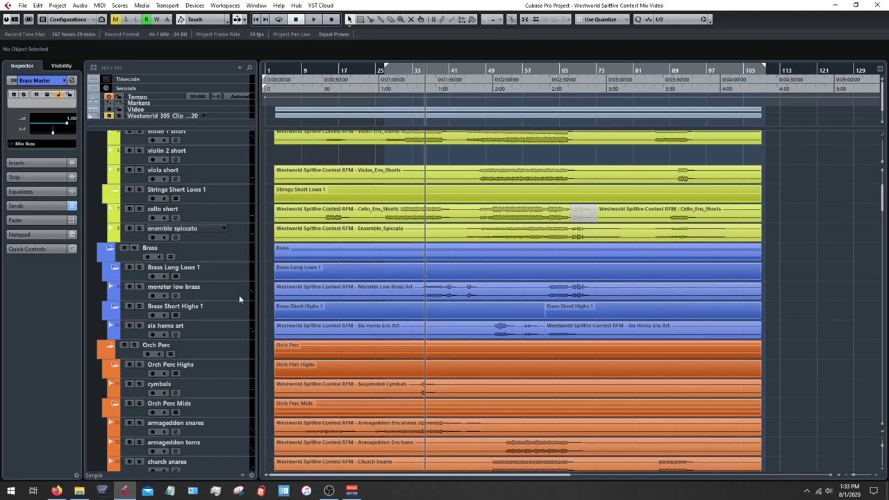
- Solo the Brass folder and play it from around bar 64
left_click(239, 296)
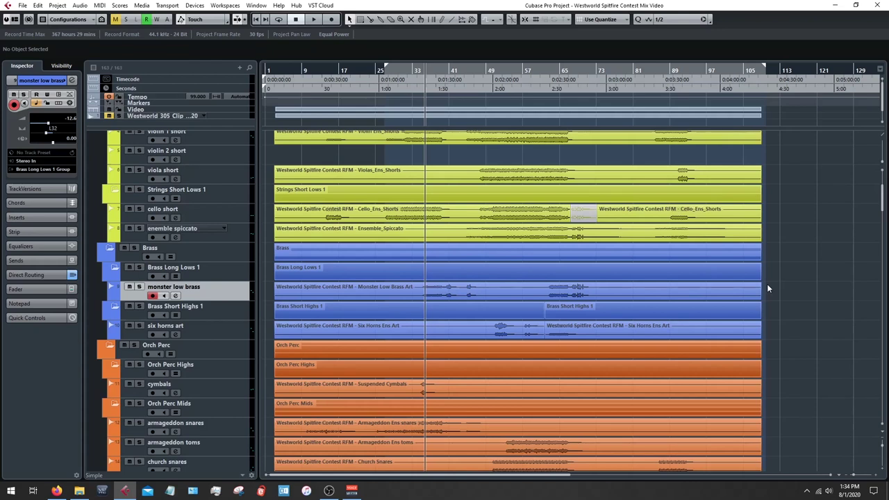
left_click(247, 258)
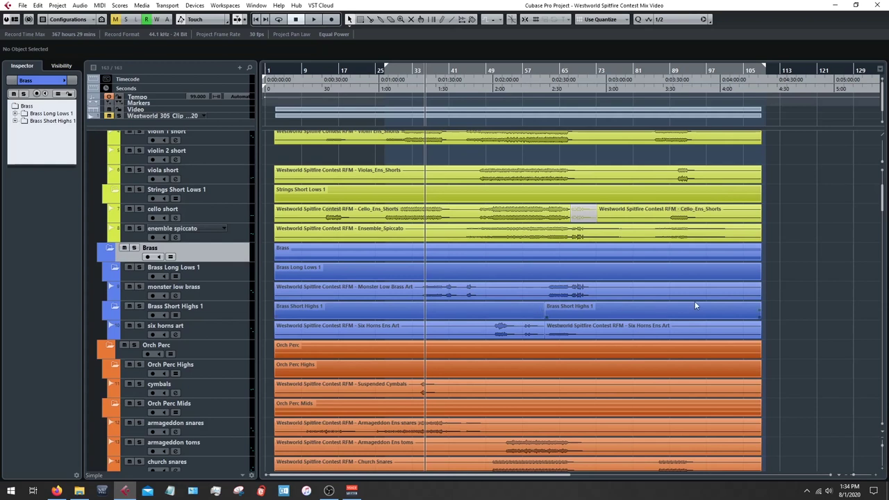
right_click(793, 284)
left_click(792, 285)
left_click(553, 72)
key("s")
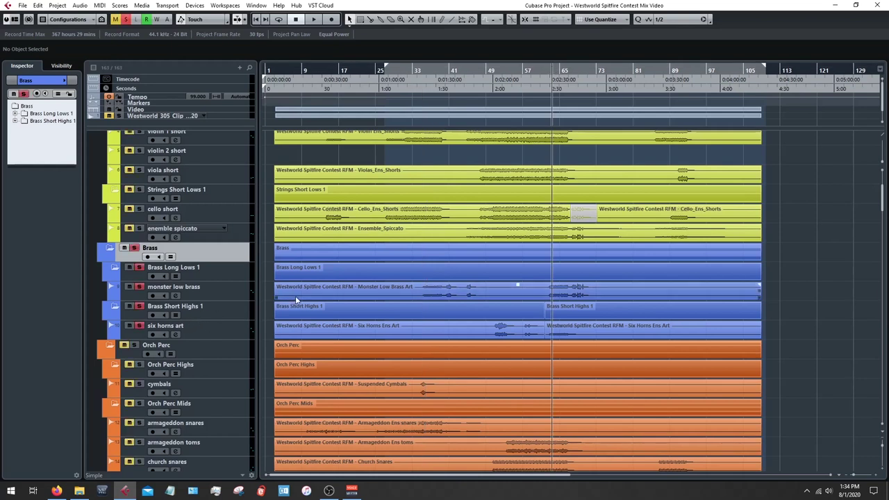
key("space")
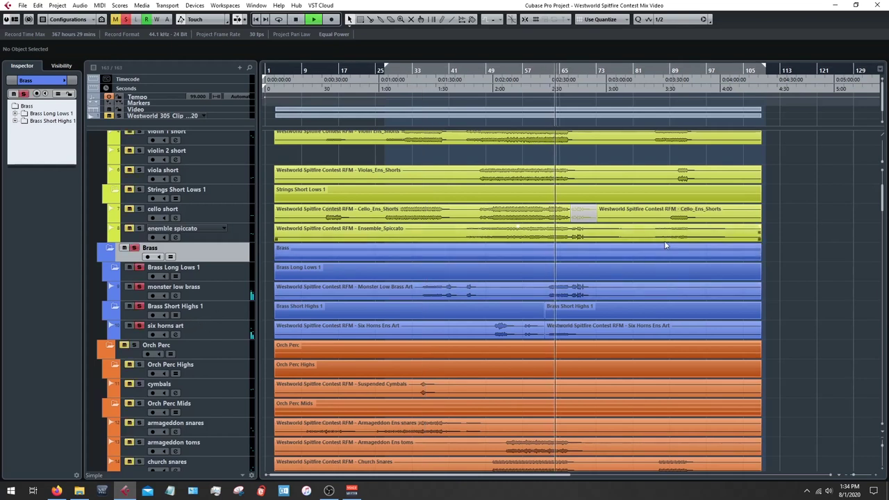
key("space")
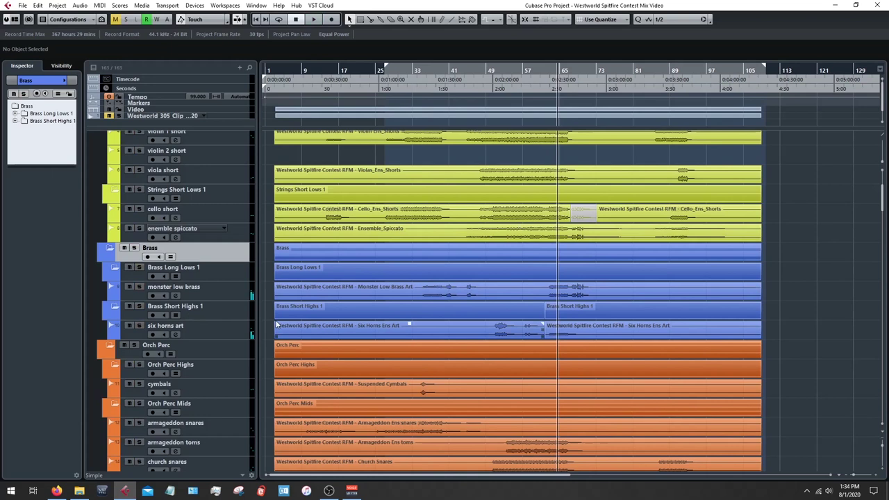
- Select the six horns art track, play and stop, then turn off the brass solo
left_click(227, 332)
key("space")
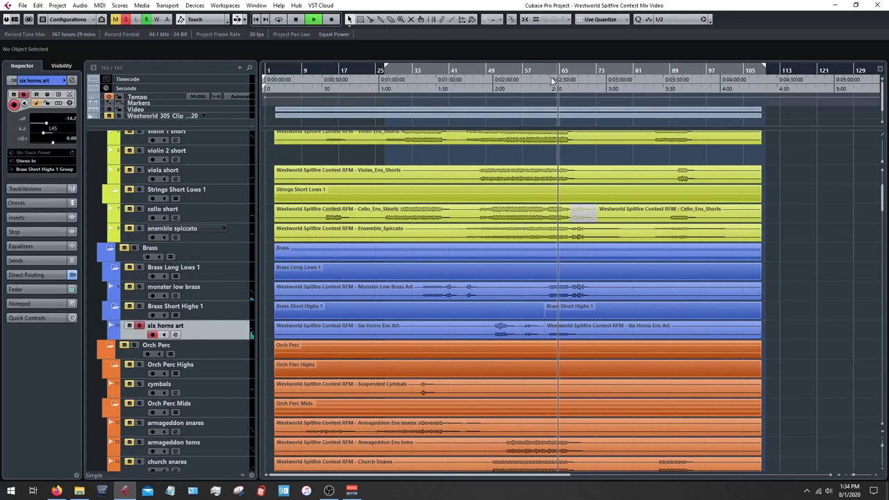
key("space")
key("s")
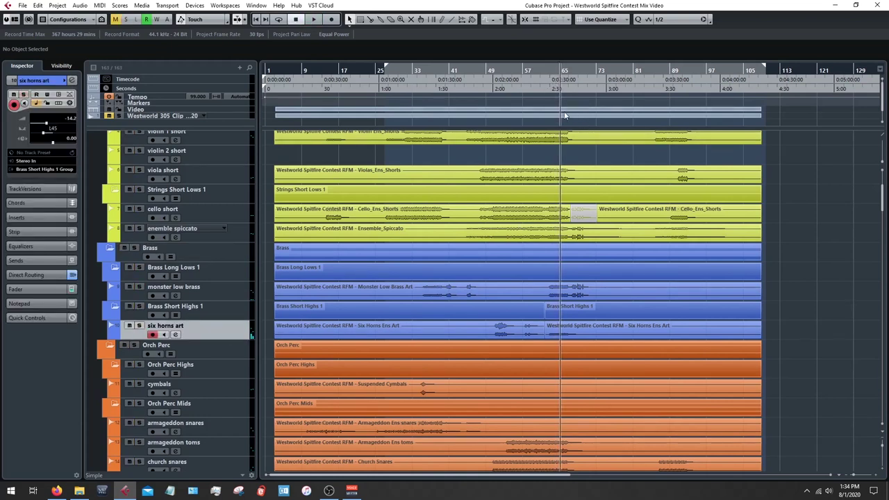
- Solo and audition the monster low brass track from near bar 64, then open the MixConsole
left_click(555, 70)
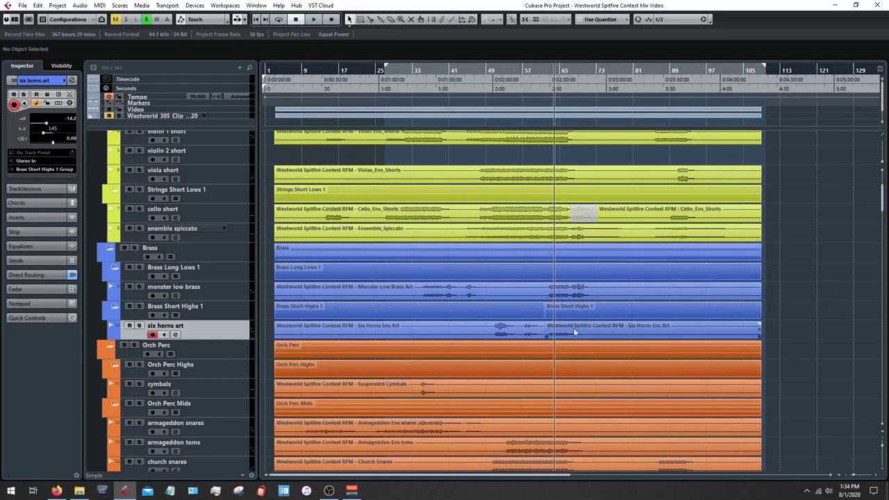
left_click(237, 285)
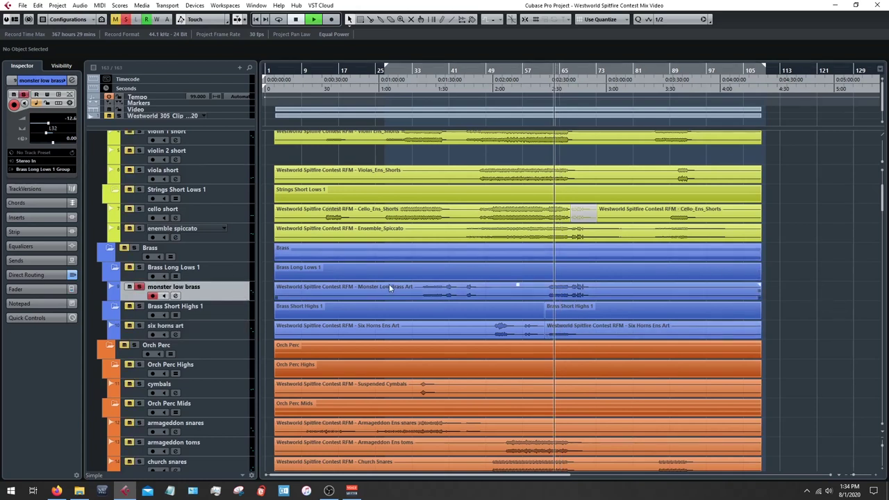
key("s")
key("space")
key("s")
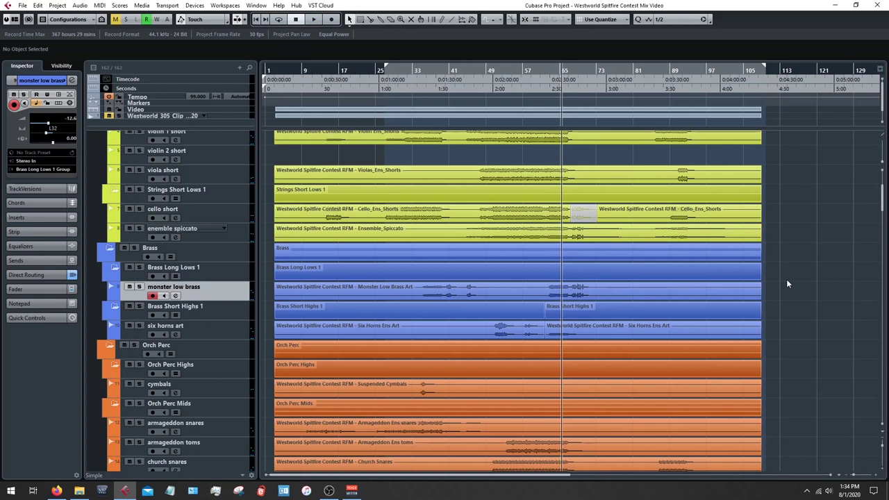
key("F3")
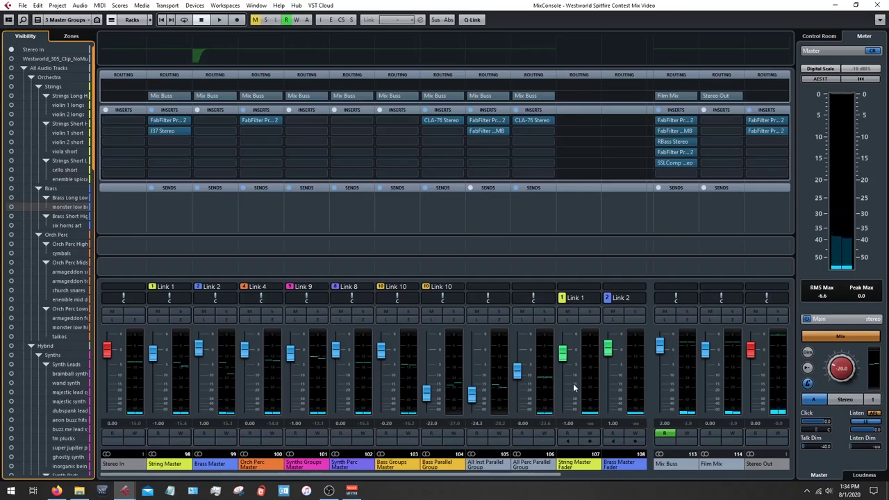
- Switch the MixConsole to the '2: Indv Groups' configuration and solo the String Short group
left_click(64, 21)
left_click(81, 43)
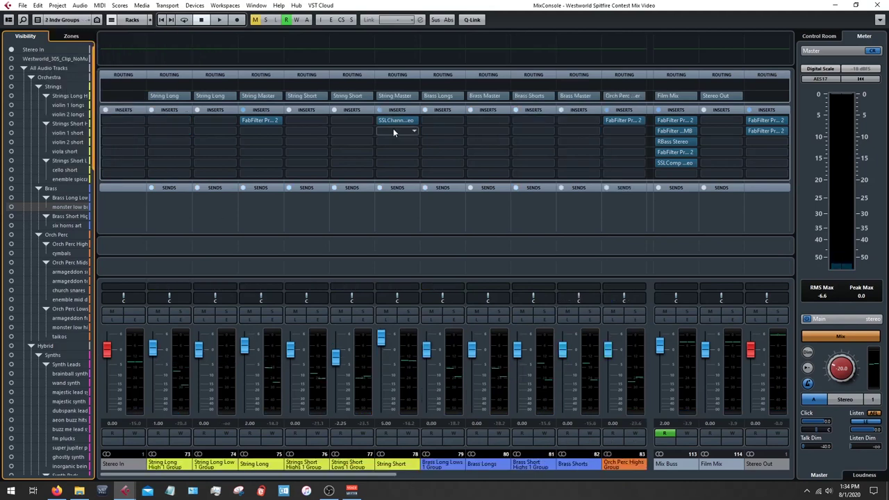
left_click(416, 316)
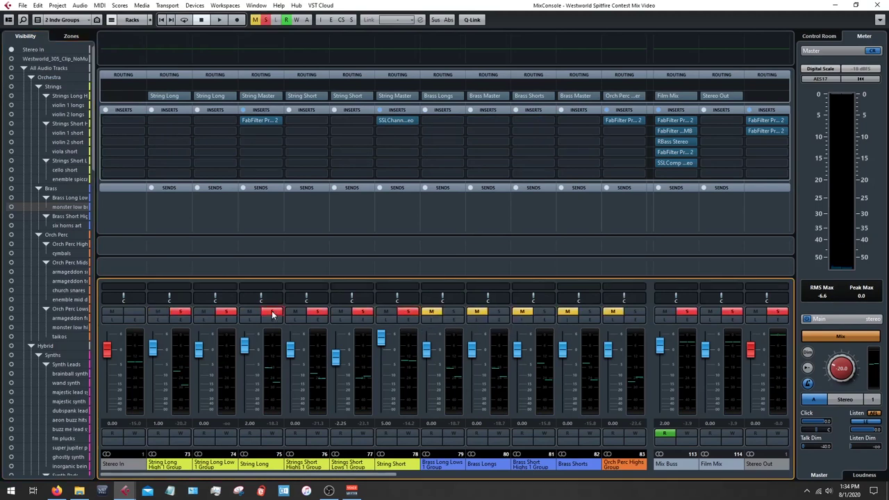
- Open the SSLChannel editor on the String Short group channel
mouse_move(395, 121)
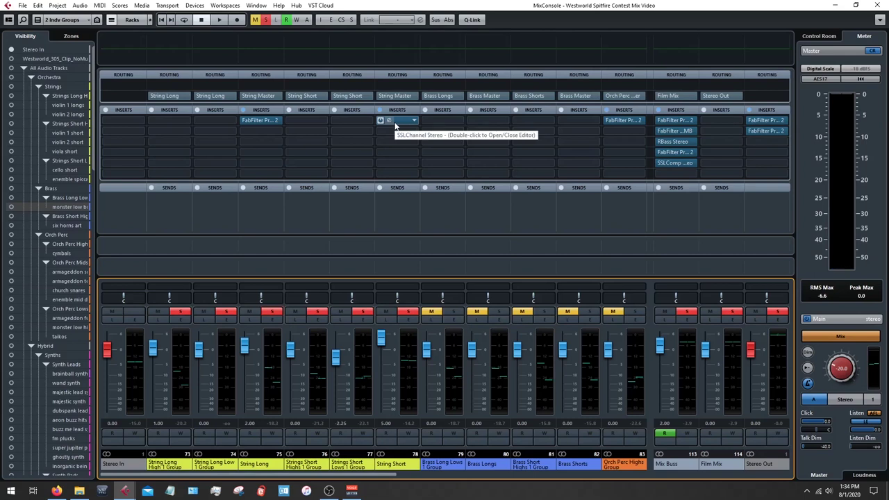
double_click(394, 122)
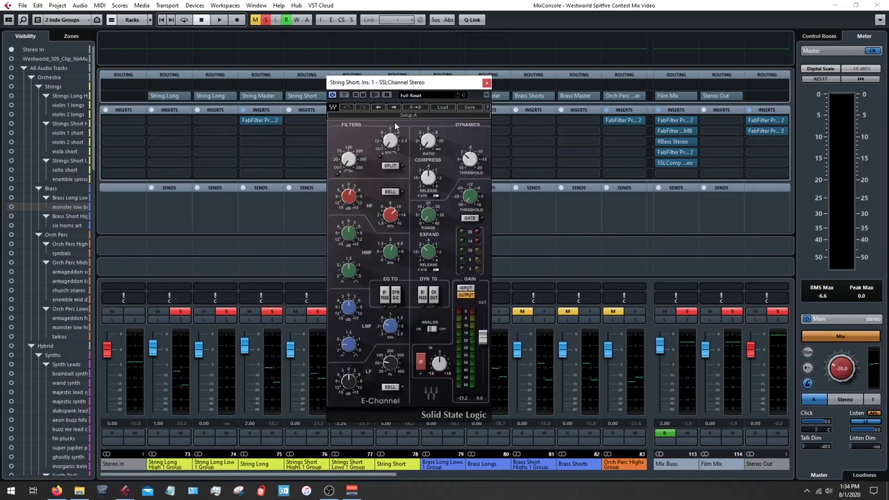
key("Escape")
scroll(416, 479, "right", 2)
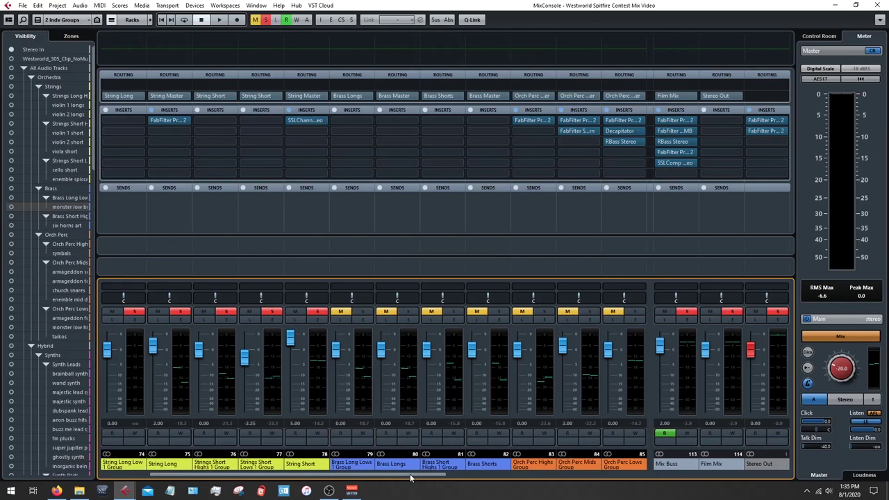
left_click_drag(412, 478, 368, 478)
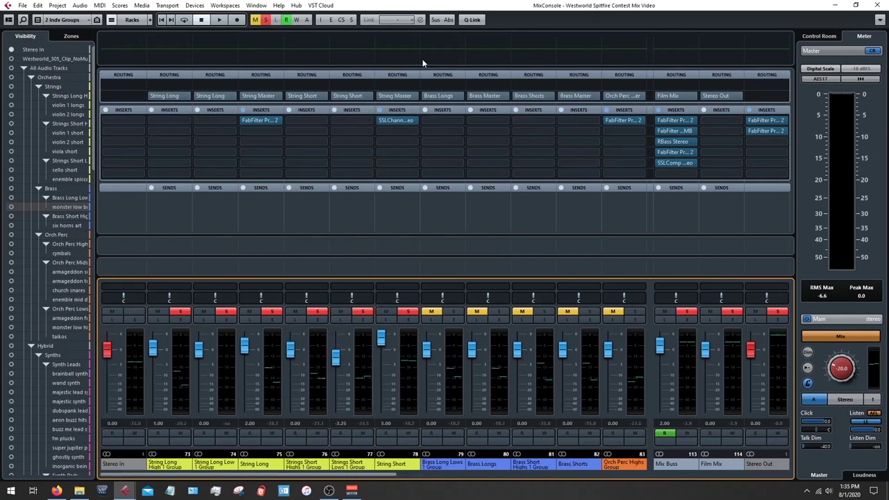
double_click(395, 122)
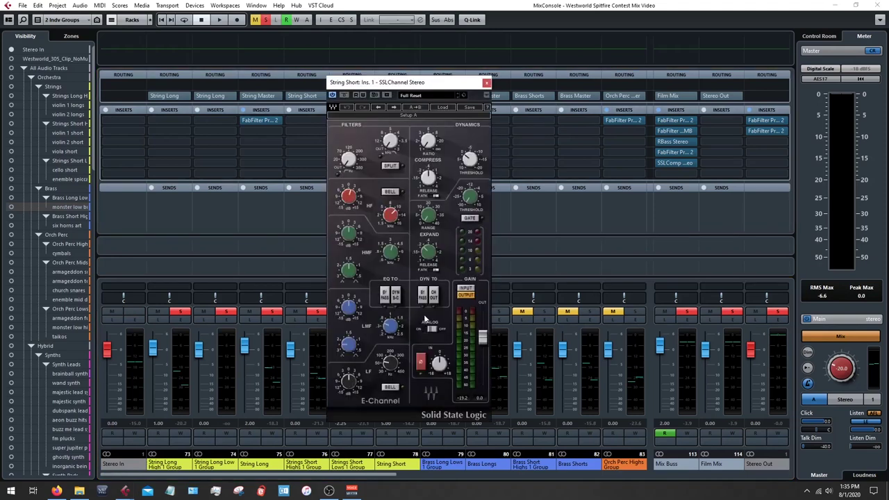
mouse_move(349, 199)
mouse_move(391, 213)
- Nudge the HF gain slightly, unsolo the long strings, audition the change, and close the plug-in
left_click_drag(357, 200, 351, 198)
left_click(273, 312)
key("space")
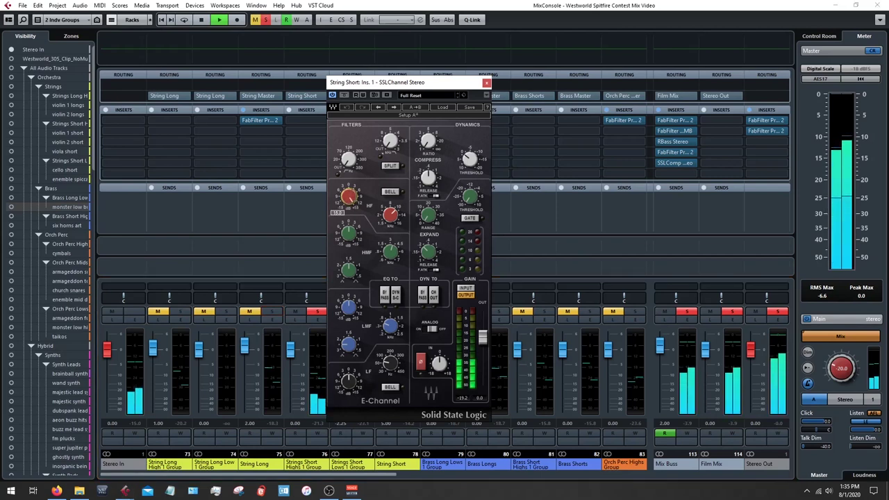
key("space")
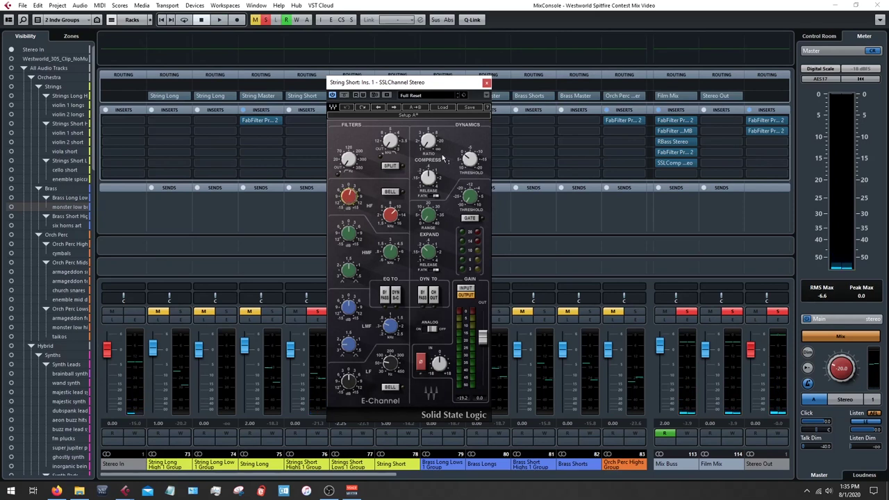
left_click_drag(474, 85, 578, 75)
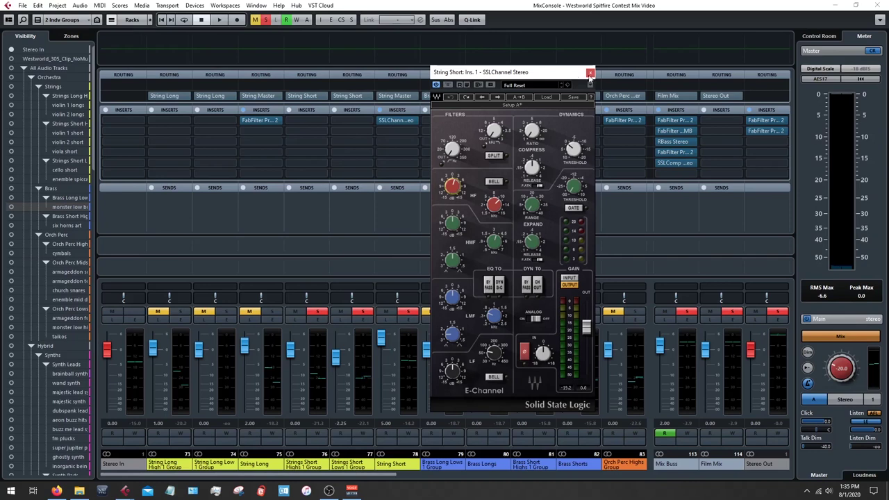
left_click_drag(562, 78, 545, 69)
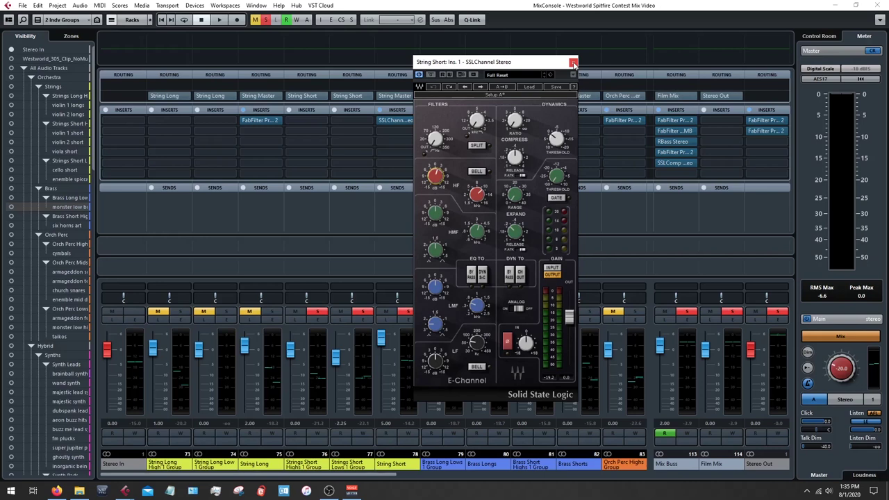
left_click(573, 64)
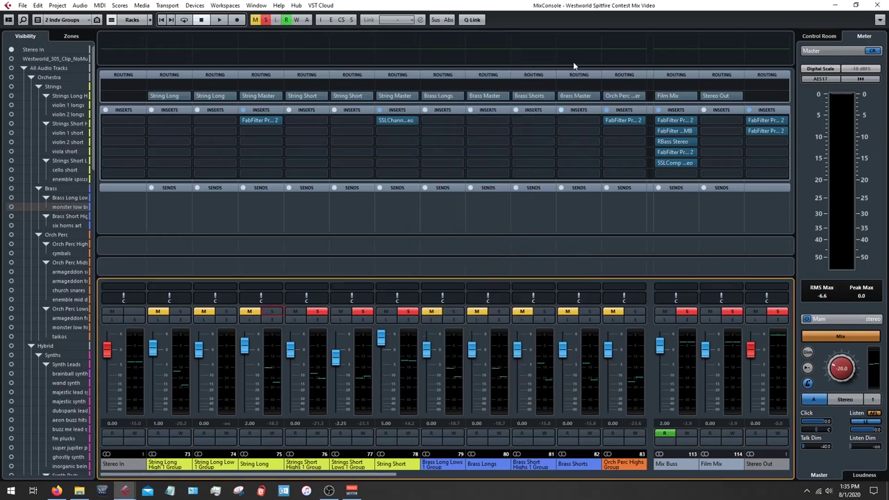
- Clear all solos and play the full mix with the String Master inserts bypassed
left_click(266, 21)
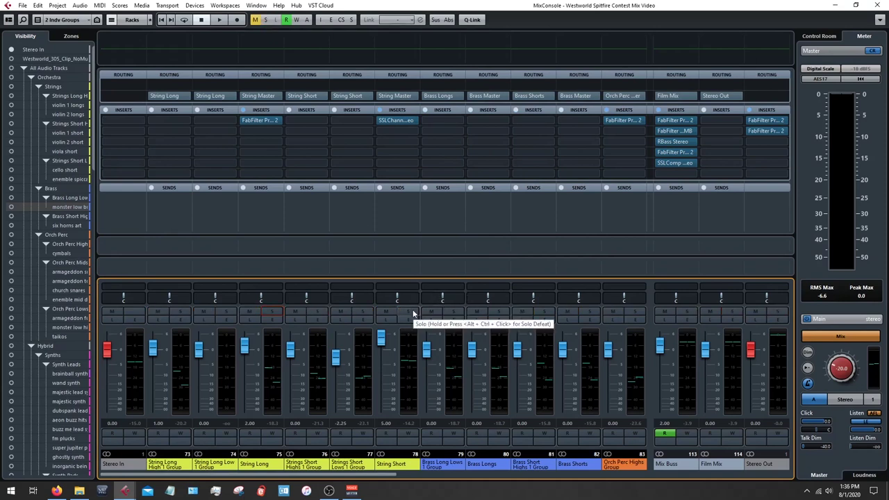
key("space")
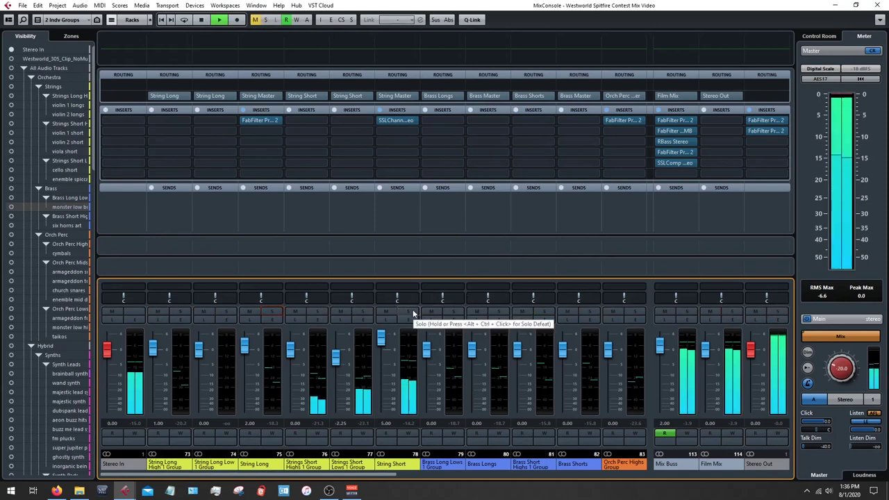
left_click(380, 111)
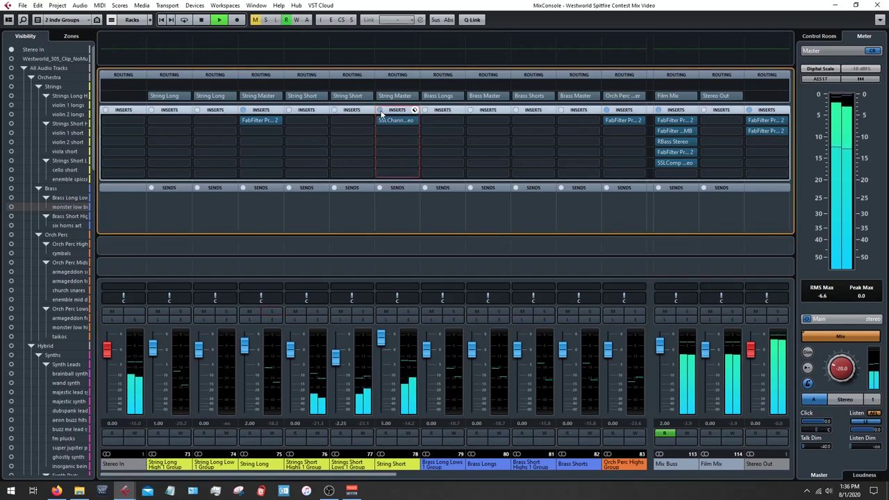
key("space")
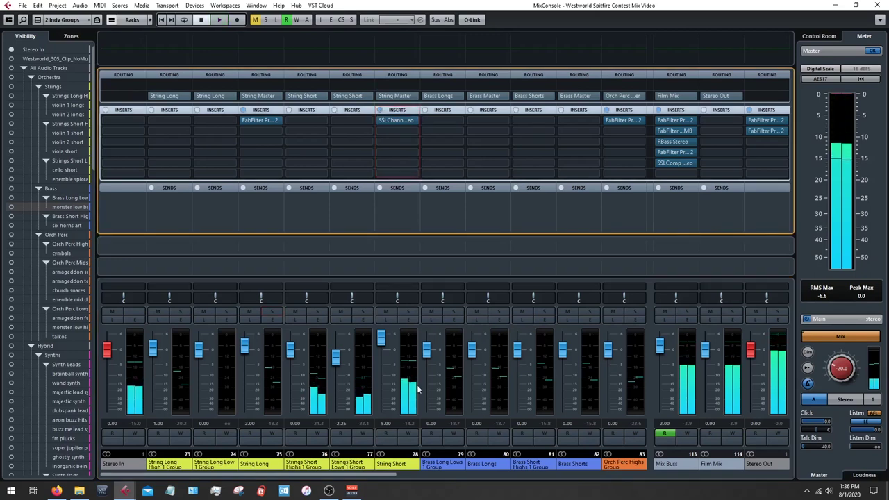
- From bar 45, compare String Master with SSLChannel bypassed and active, then open String Long's Pro-Q 2
key("F3")
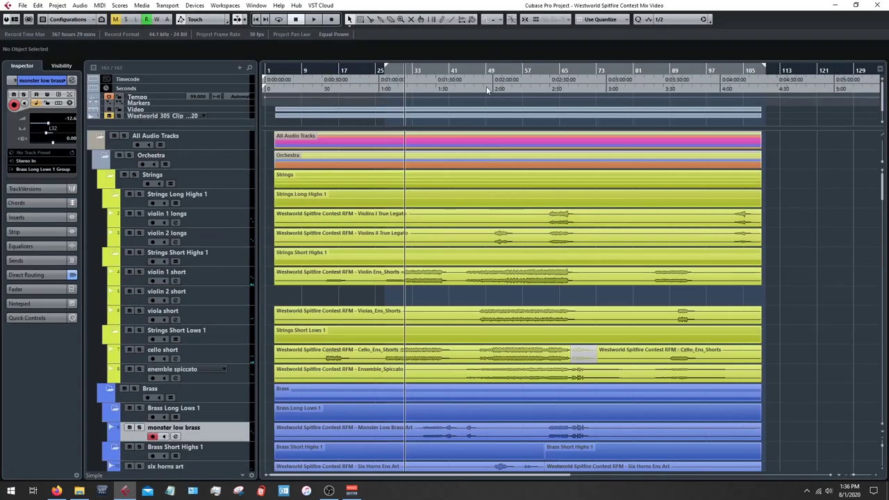
left_click(469, 70)
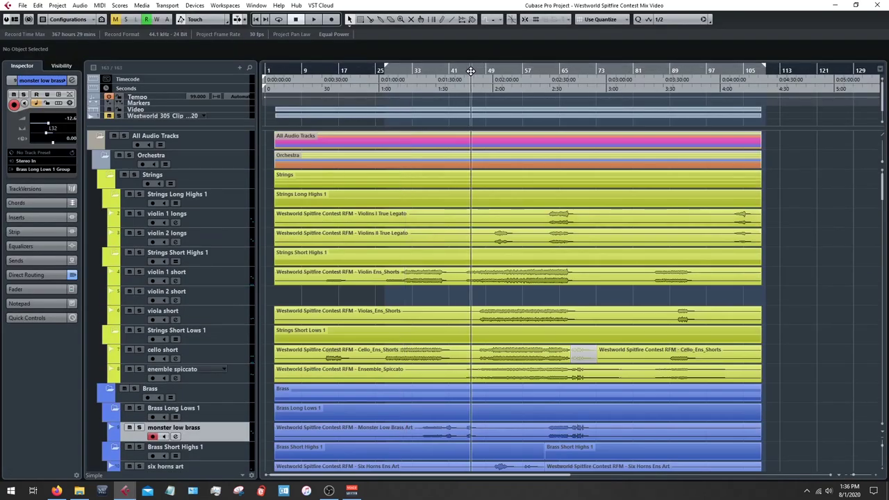
key("space")
key("F3")
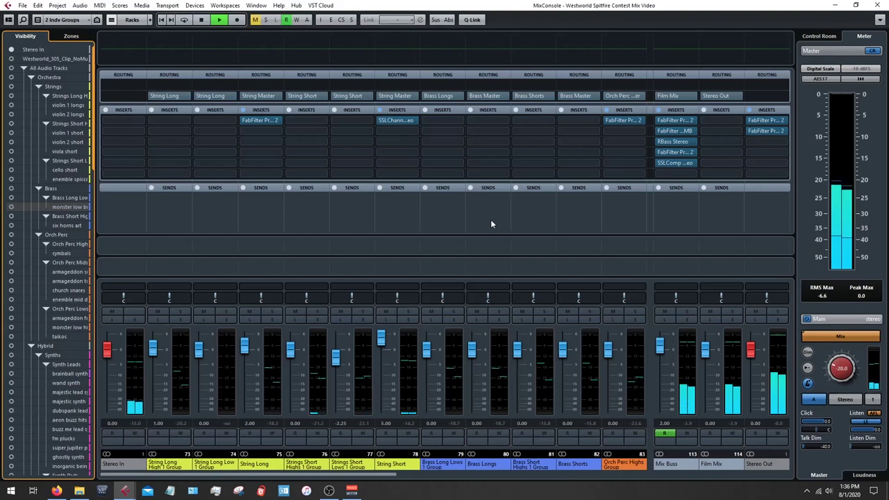
left_click(382, 120)
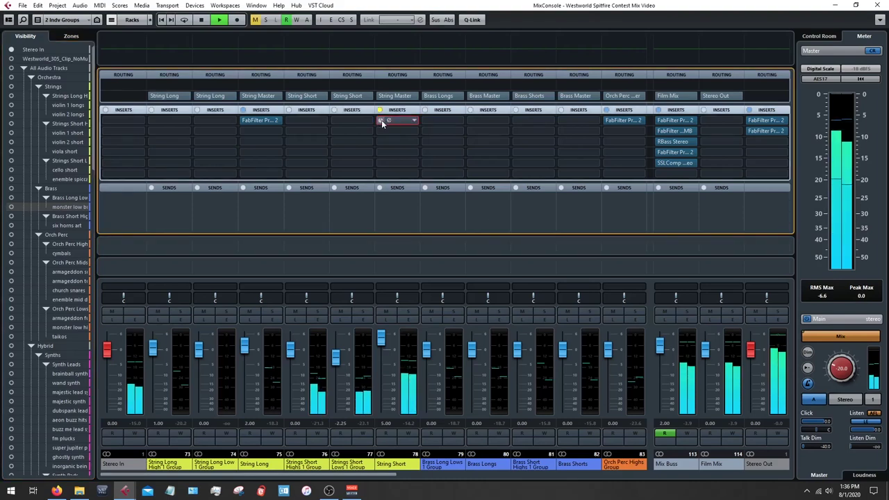
left_click(382, 121)
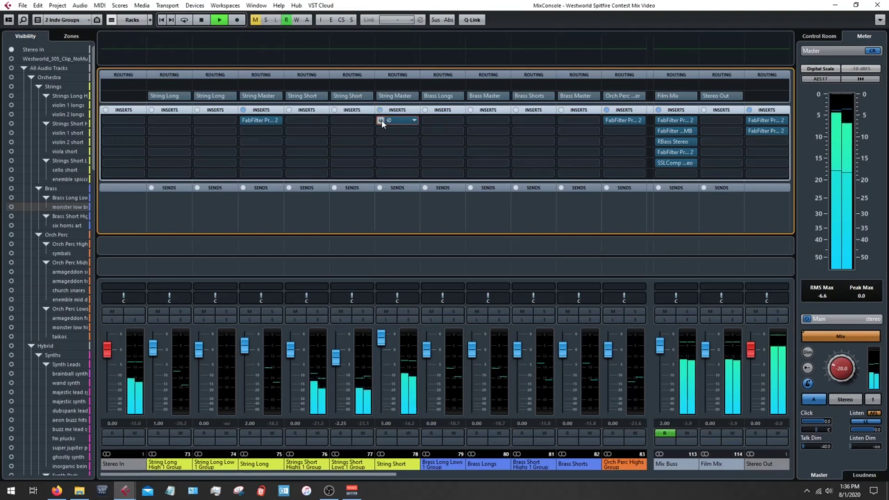
key("space")
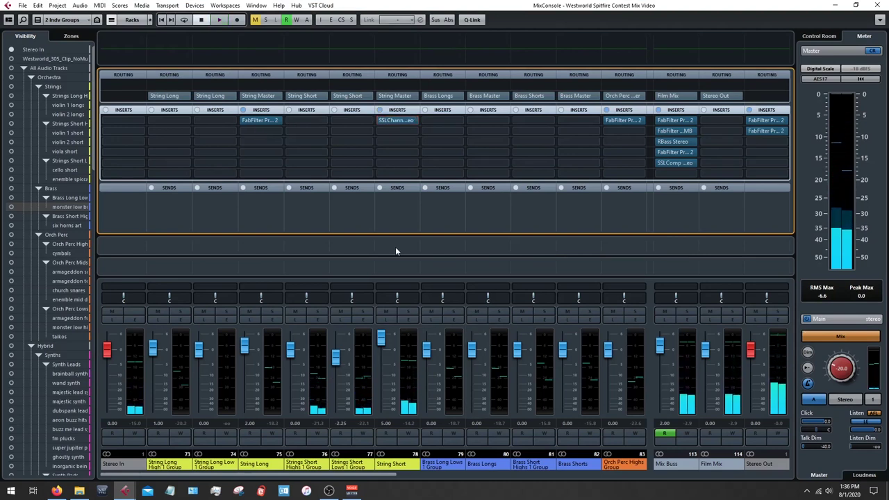
left_click(255, 121)
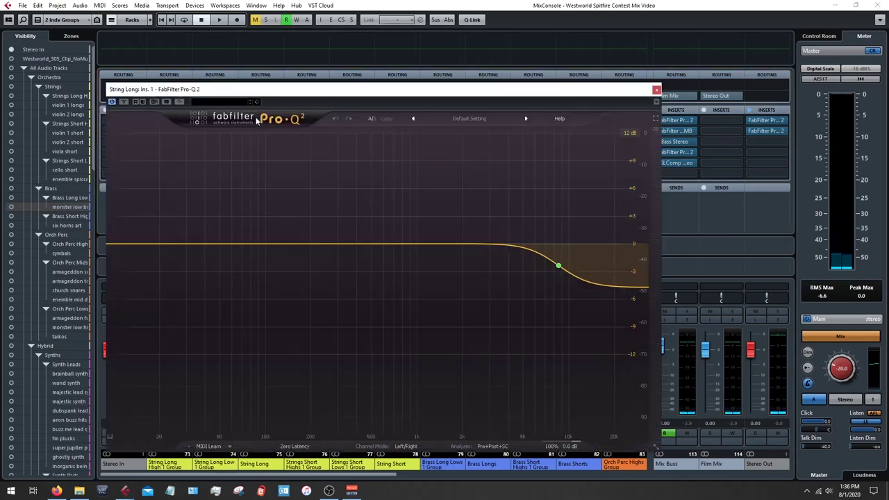
- Solo String Long and inspect its Pro-Q 2 high shelf (8504.7 Hz, -4.70 dB, Q 1.005), then close it
left_click_drag(398, 92, 452, 94)
left_click(269, 308)
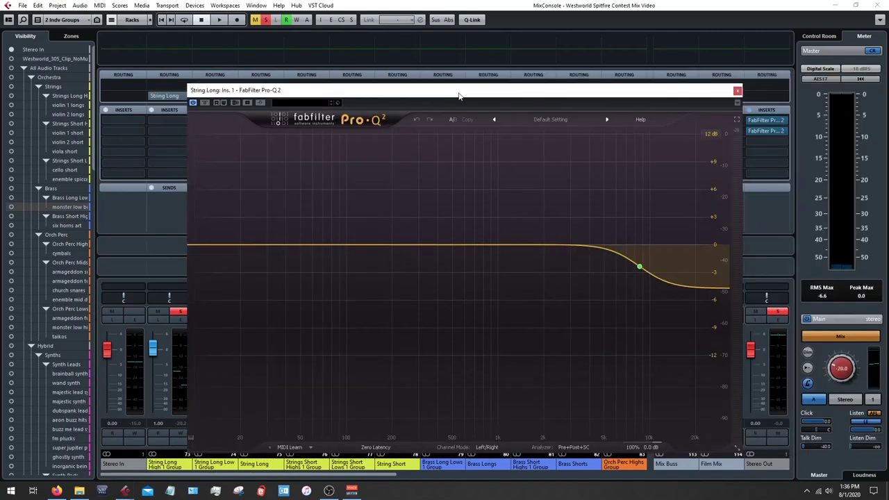
mouse_move(639, 265)
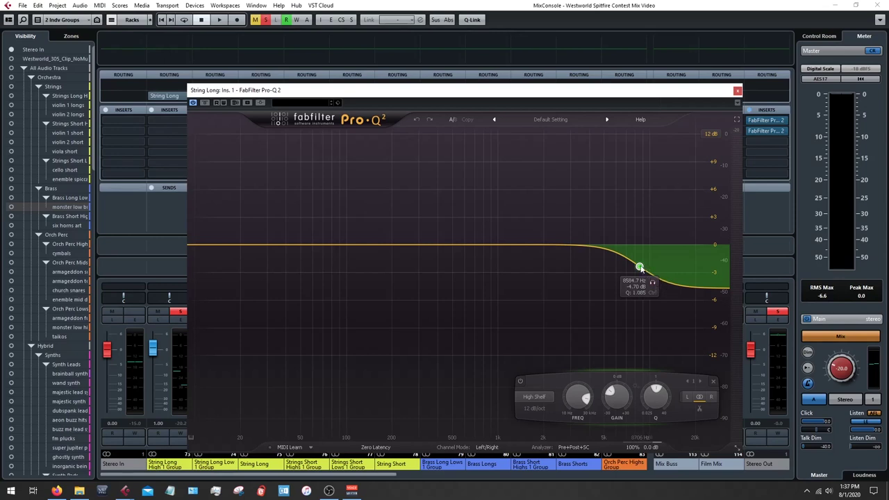
left_click(739, 91)
- Return to the project and place the playhead just before bar 61
left_click(878, 5)
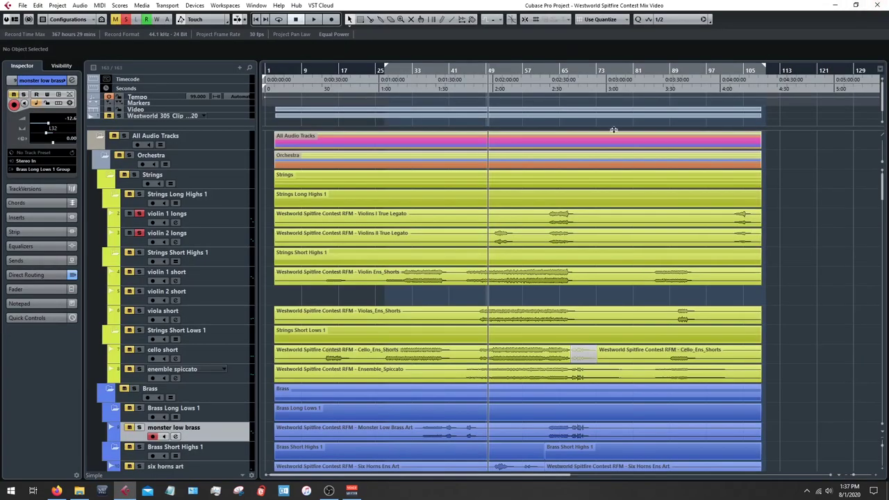
left_click(554, 74)
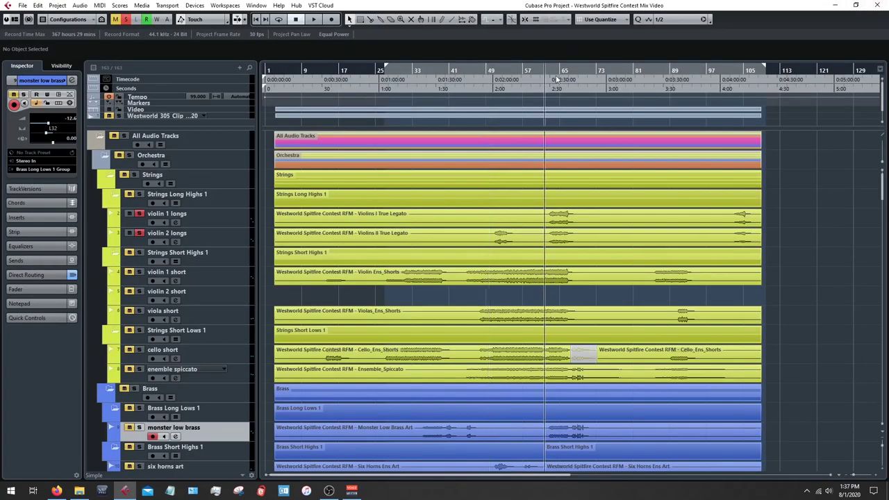
left_click(550, 73)
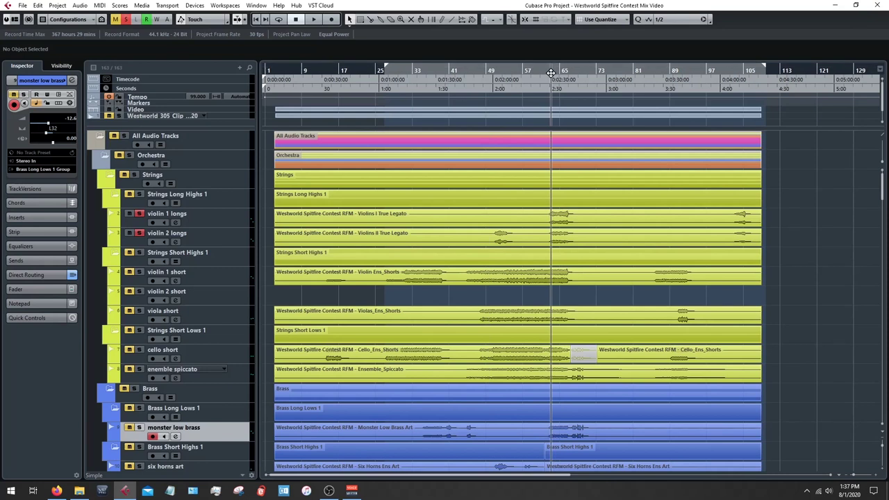
- Reopen String Long's Pro-Q 2 over the project, briefly trying a higher shelf frequency before restoring 8584.7 Hz
key("F3")
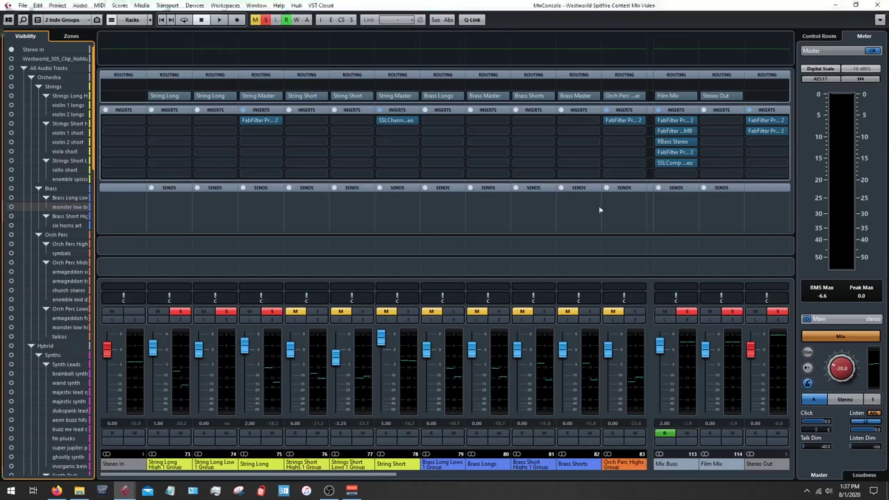
left_click(252, 123)
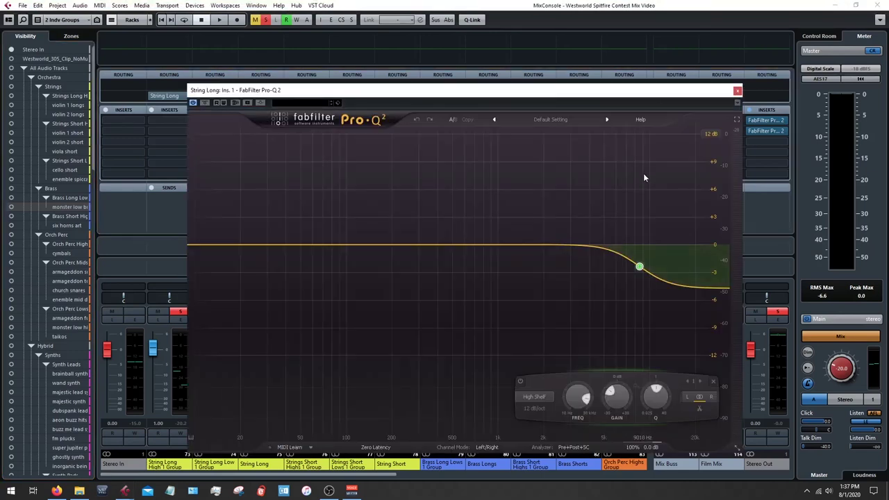
key("F3")
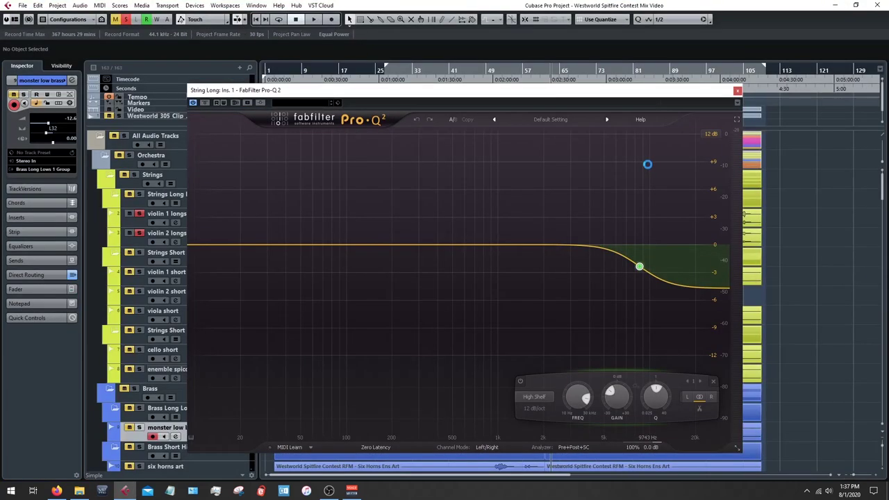
left_click_drag(620, 88, 623, 85)
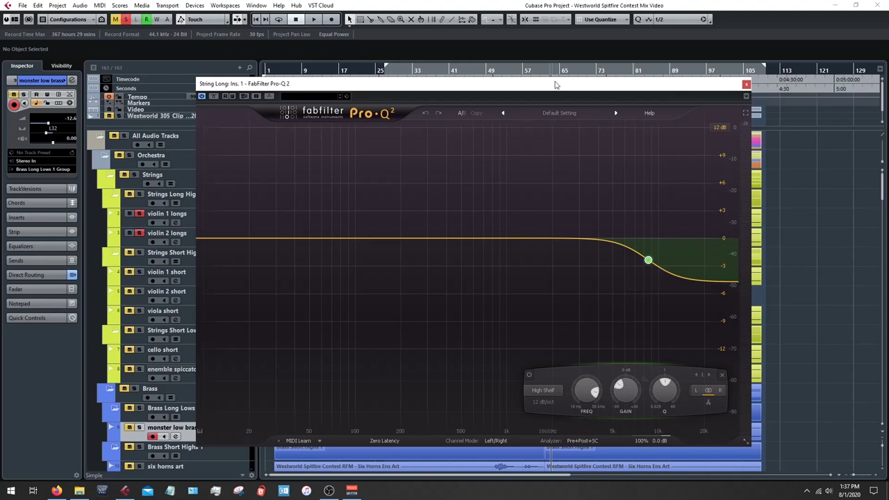
mouse_move(553, 85)
left_mouse_down()
mouse_move(559, 271)
mouse_move(560, 75)
left_mouse_up()
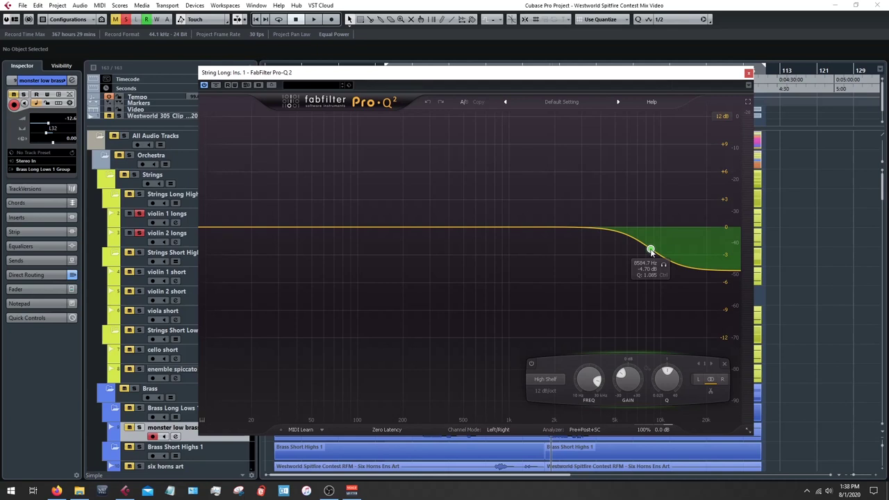
left_click_drag(649, 250, 652, 251)
- A/B the high-shelf band on and off during playback, leaving it enabled
left_click(531, 364)
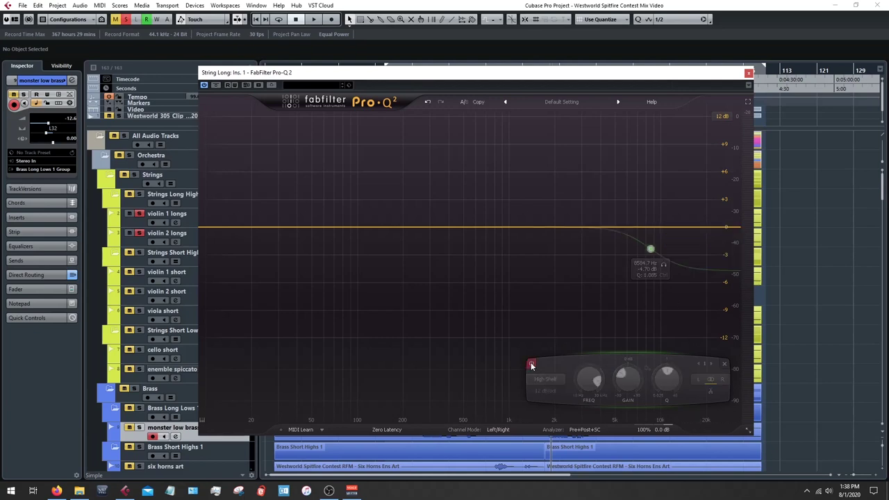
key("space")
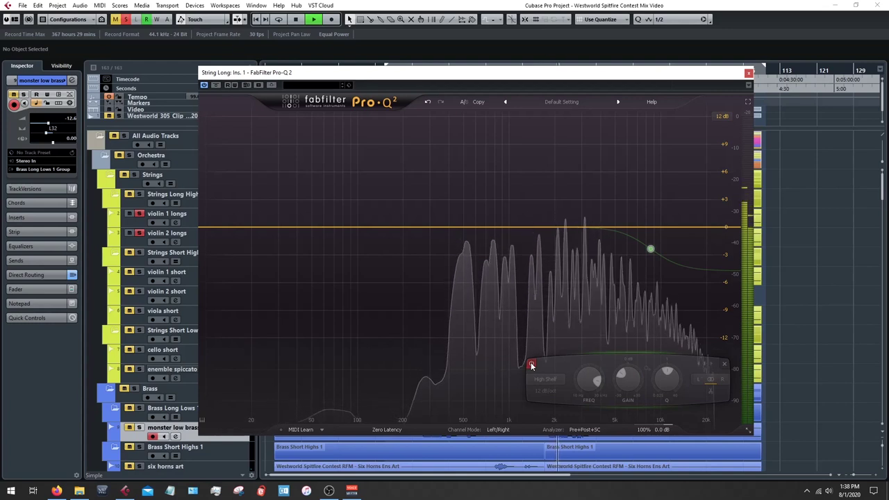
left_click(532, 364)
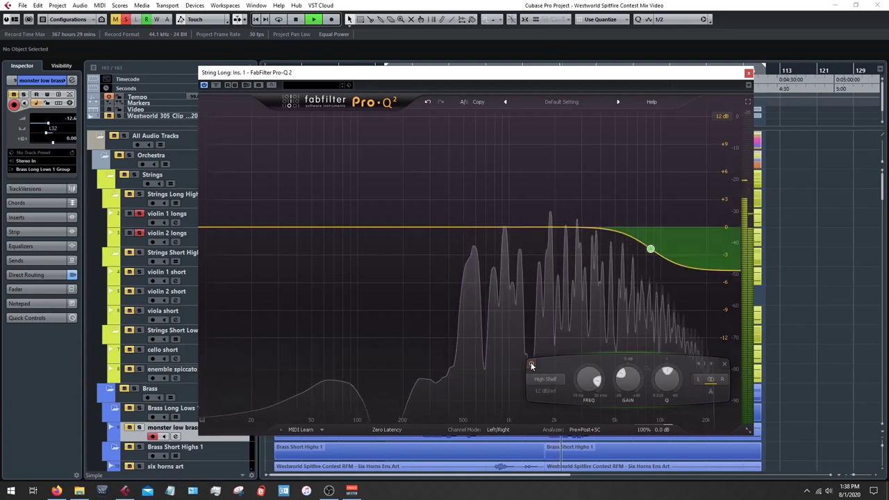
left_click(531, 364)
left_click(532, 364)
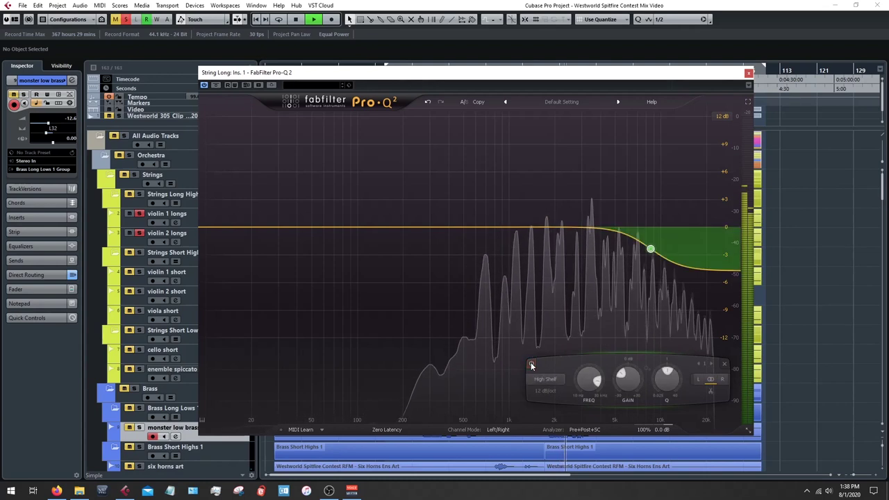
key("space")
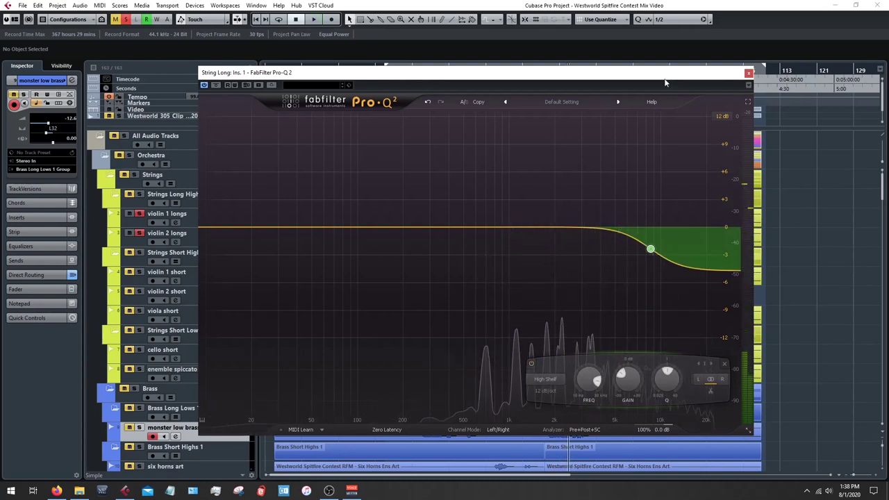
- Compare the strings once more without and with the shelf cut, keep it on, and close Pro-Q 2
mouse_move(736, 72)
left_mouse_down()
mouse_move(430, 64)
mouse_move(752, 68)
left_mouse_up()
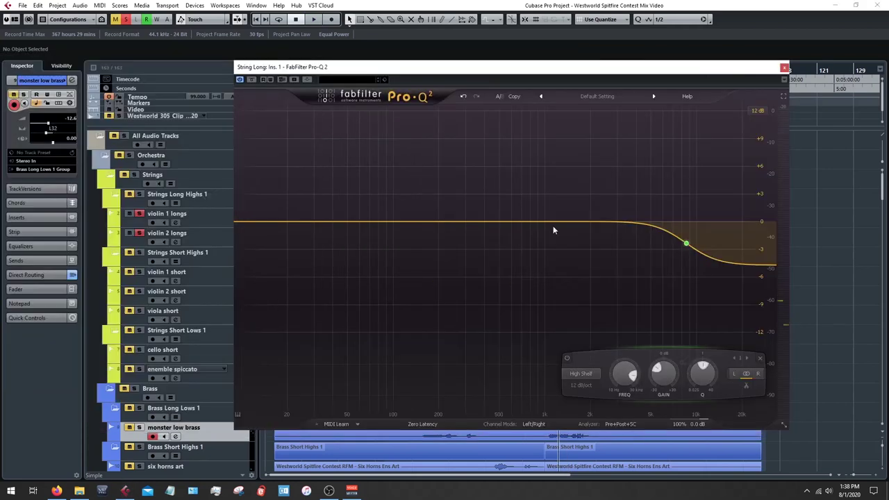
left_click(568, 359)
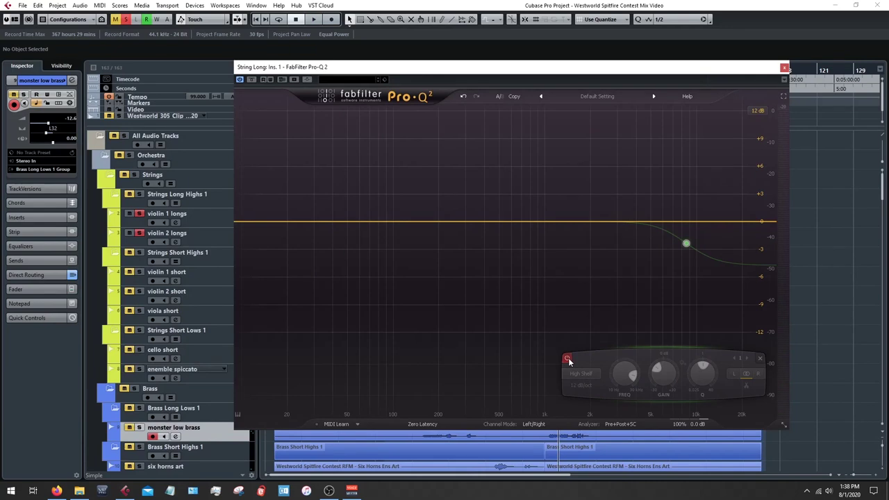
key("space")
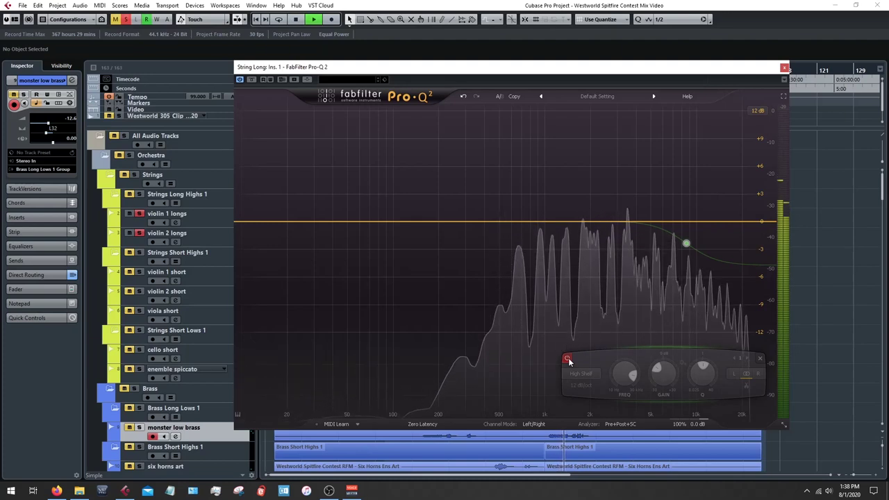
left_click(567, 359)
key("space")
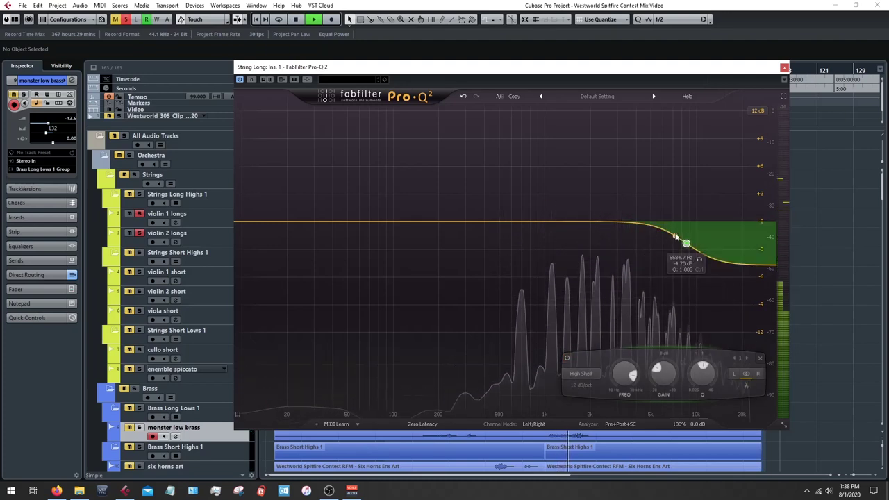
left_click(784, 67)
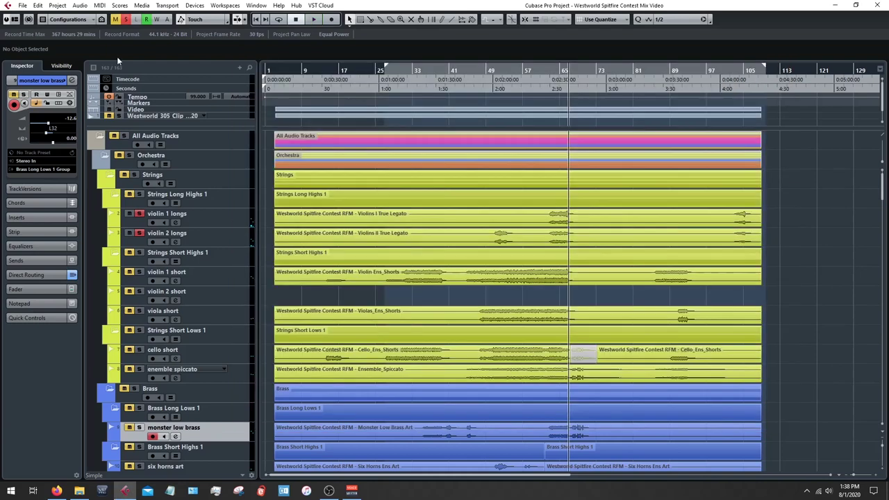
- Scroll through MixConsole channels 88–116 covering the synth and bass groups, then return to the arrangement
scroll(451, 331, "down", 5)
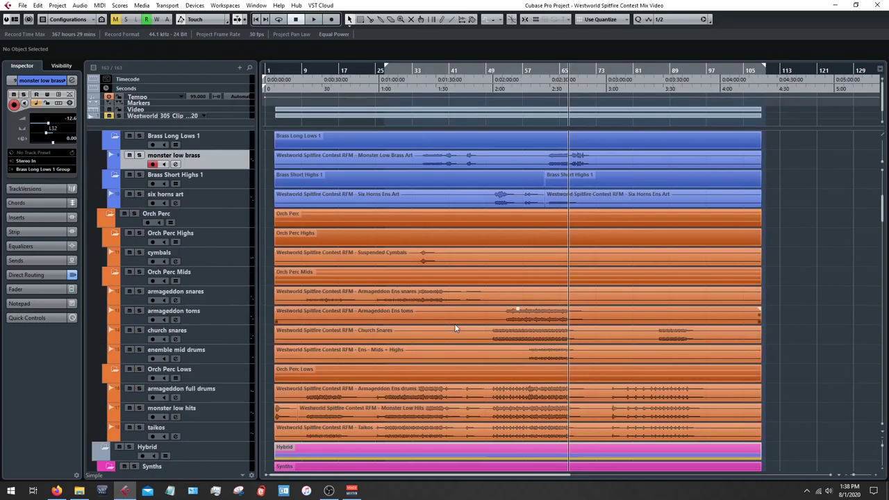
scroll(456, 330, "up", 5)
key("F3")
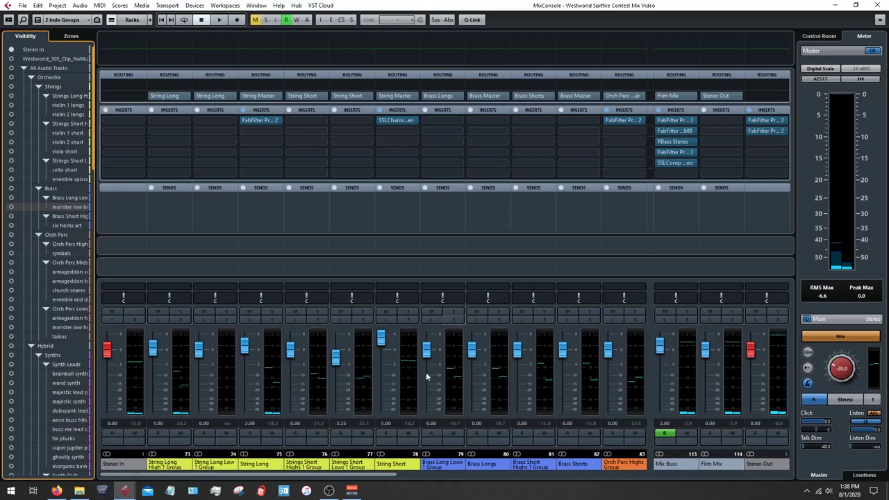
left_click(402, 477)
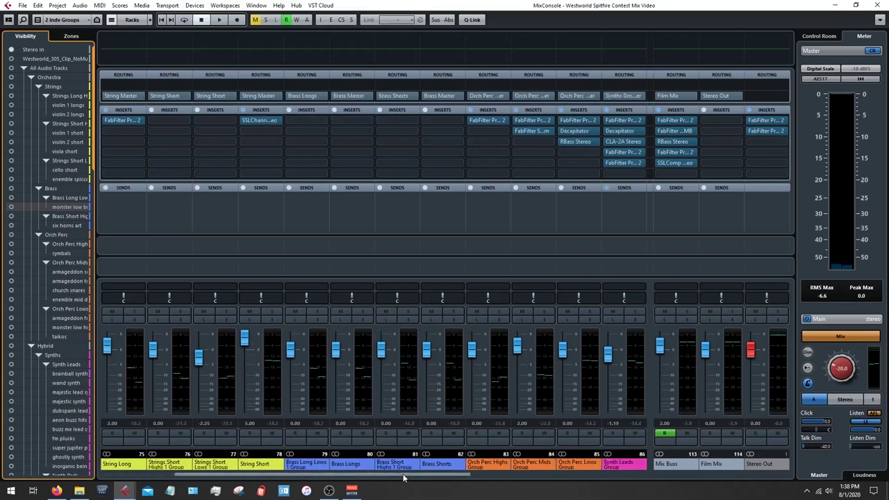
scroll(403, 478, "right", 10)
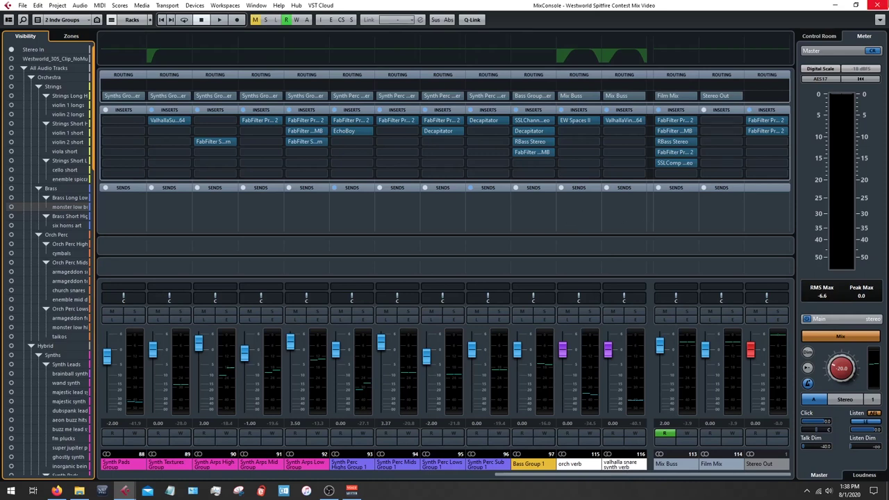
key("F3")
scroll(494, 261, "down", 10)
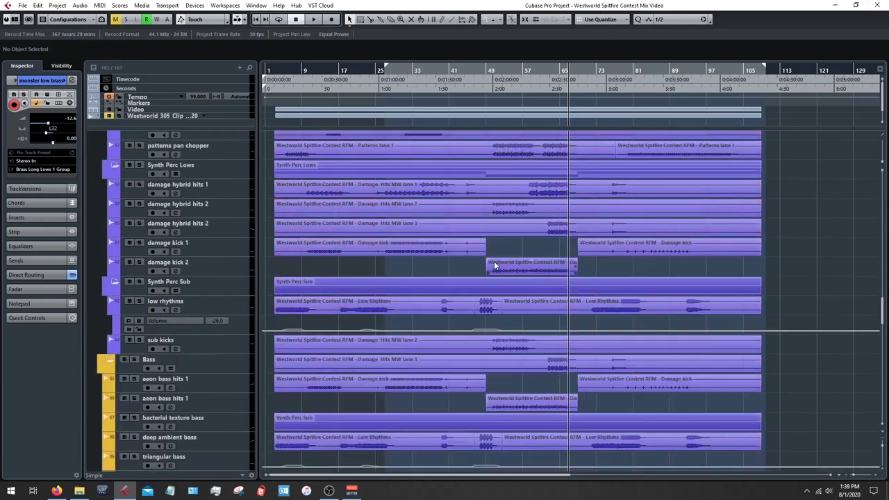
- Select the Film Mix track, return the playhead to the loop start, and open the Video Player with F8
scroll(495, 264, "down", 15)
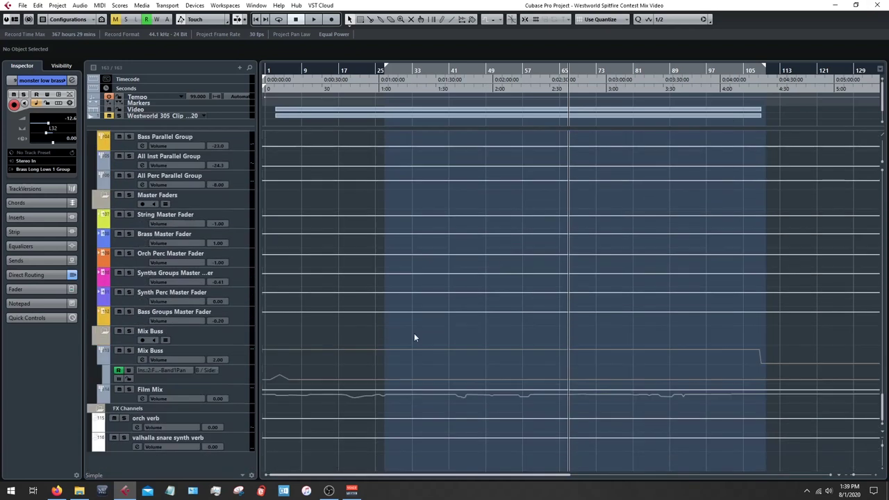
left_click(239, 400)
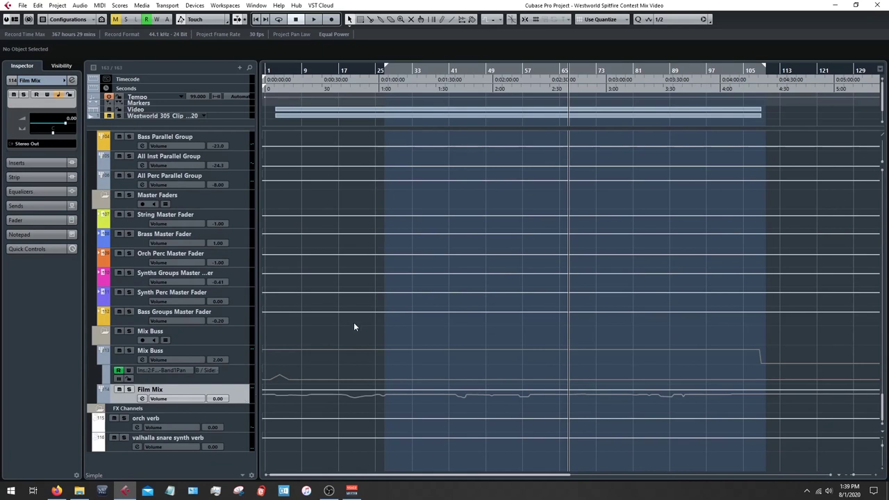
key("space")
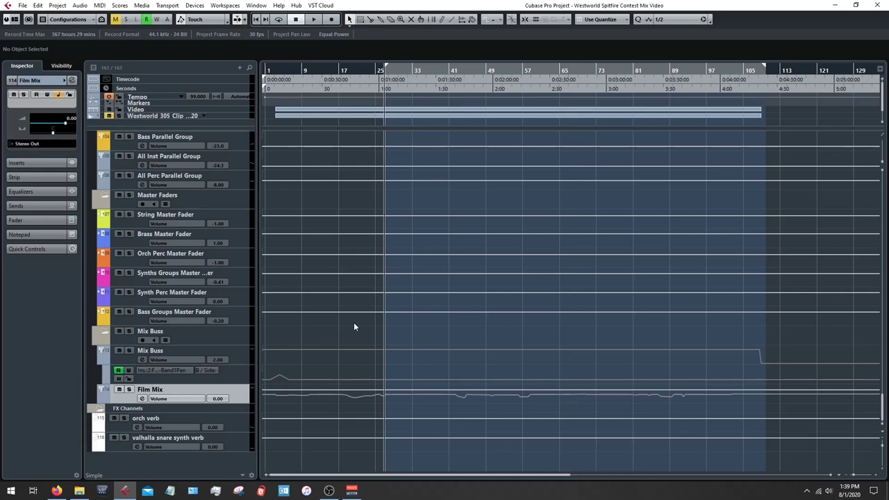
key("F8")
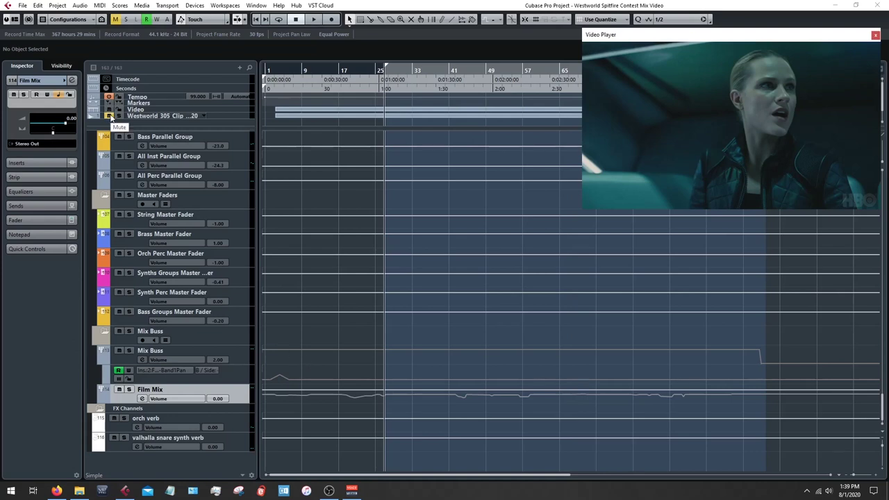
- Mute the Video track, enable Read on Film Mix, and enlarge its volume automation lane
left_click(109, 116)
left_click(36, 95)
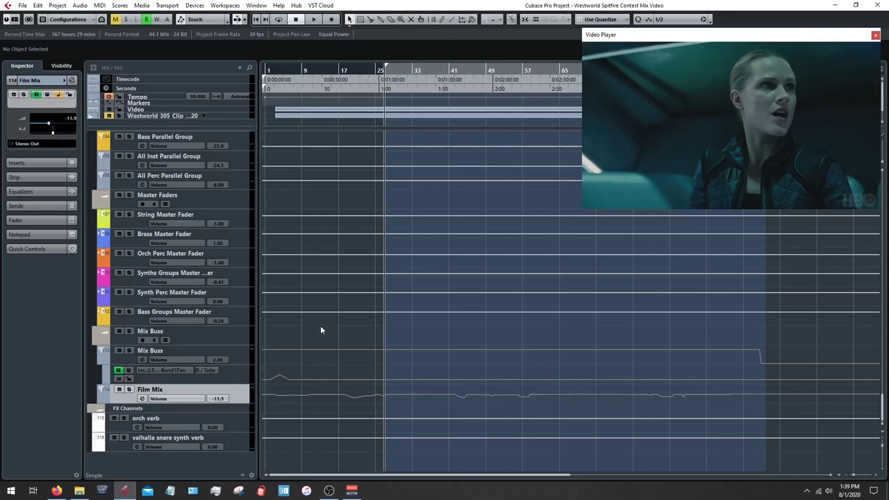
key("ctrl+alt+e")
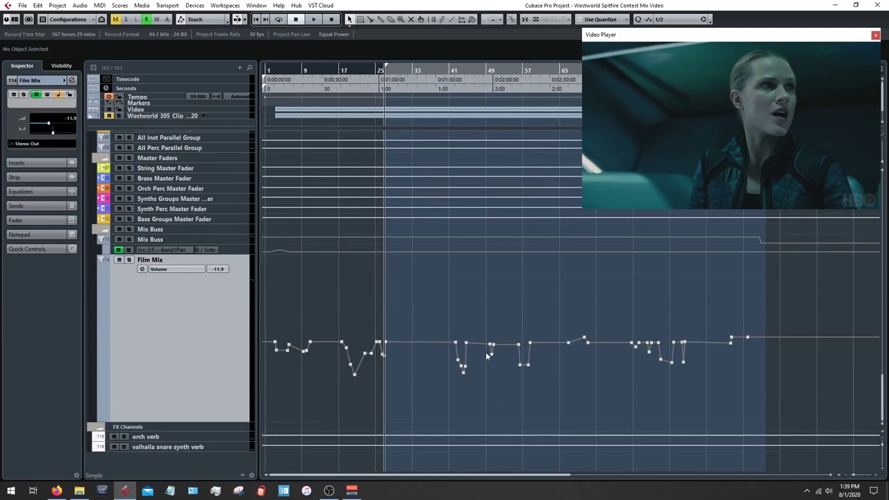
- Play from just before bar 17 twice to review the Film Mix volume dips against the picture
left_click(344, 72)
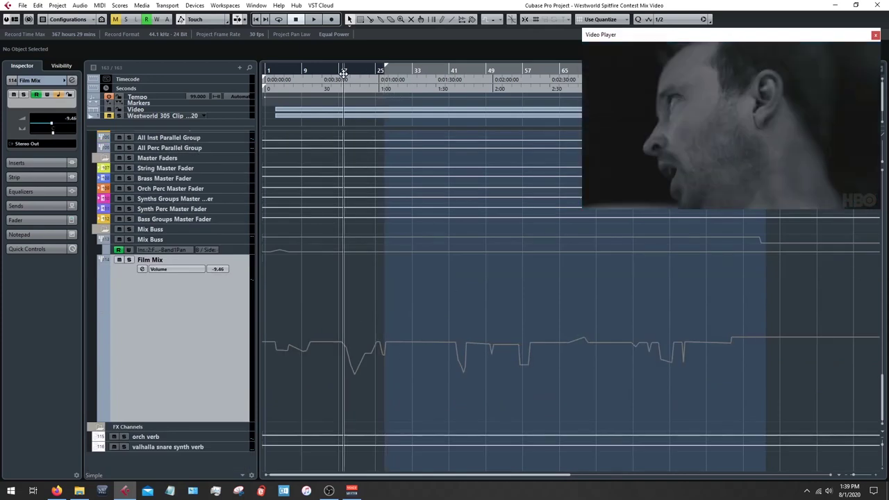
left_click(324, 72)
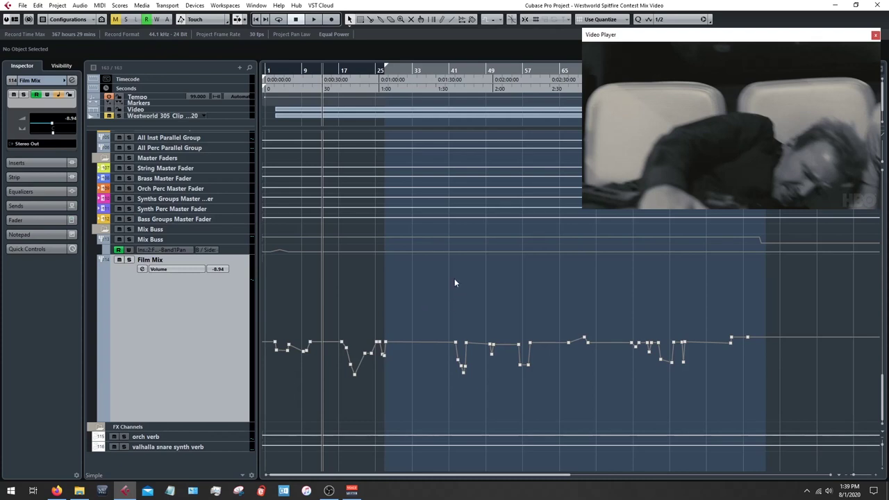
key("space")
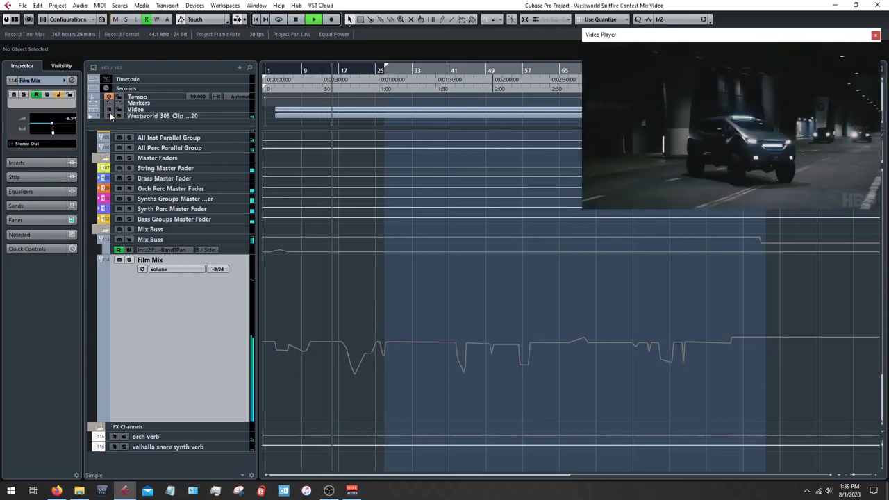
key("space")
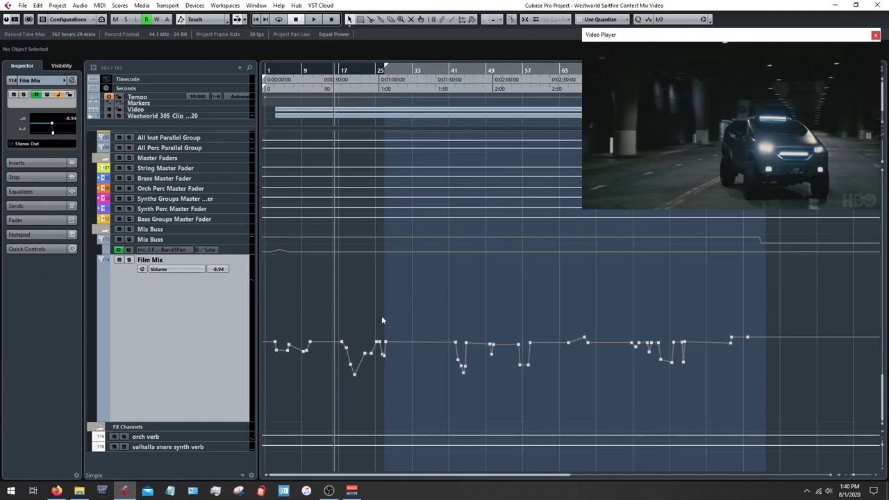
key("space")
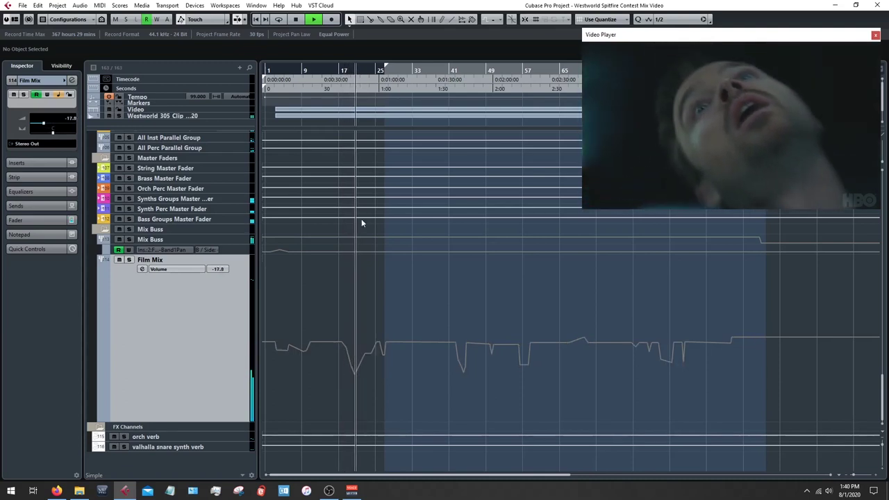
key("space")
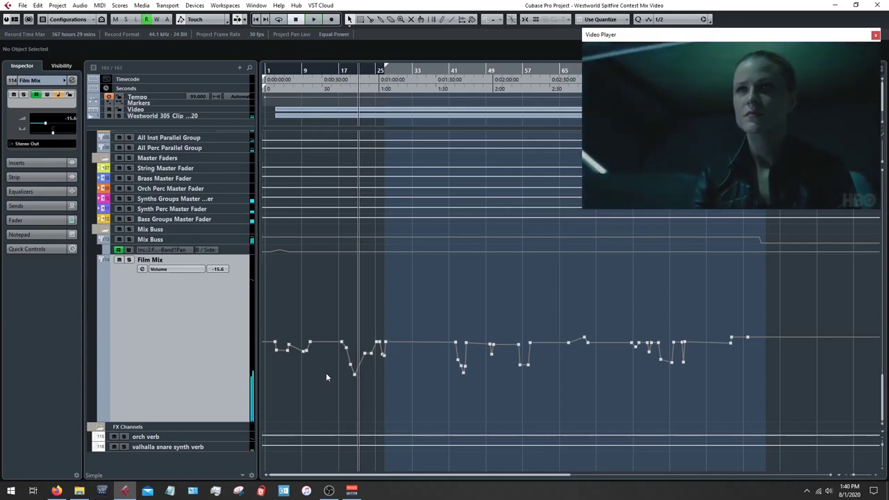
- Select and delete the Film Mix volume dip automation points near bar 18
left_click_drag(344, 341, 360, 392)
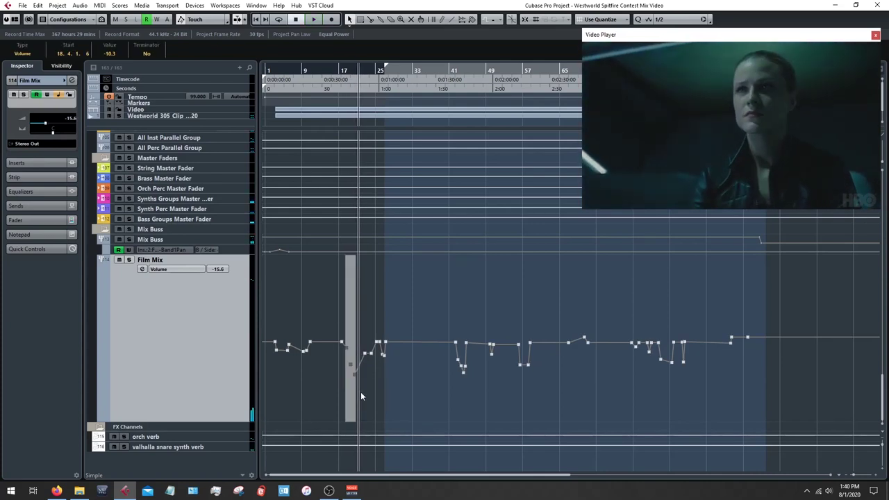
key("Delete")
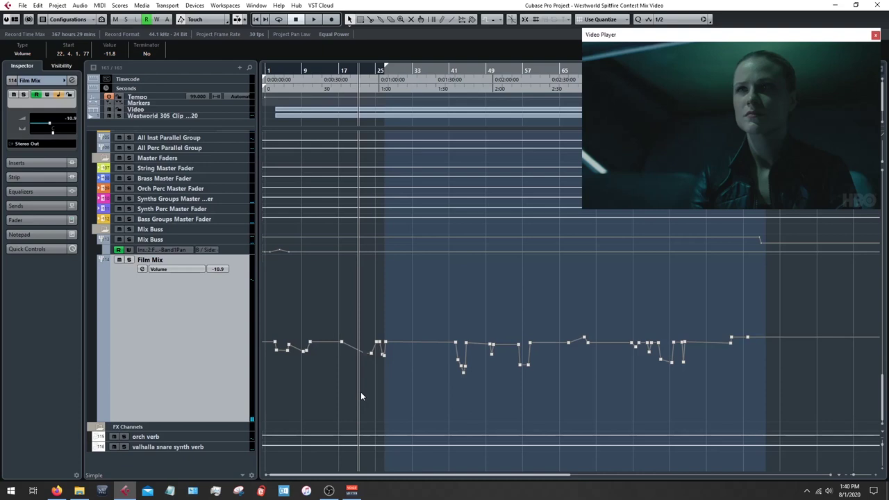
key("Delete")
key("Delete")
key("Delete")
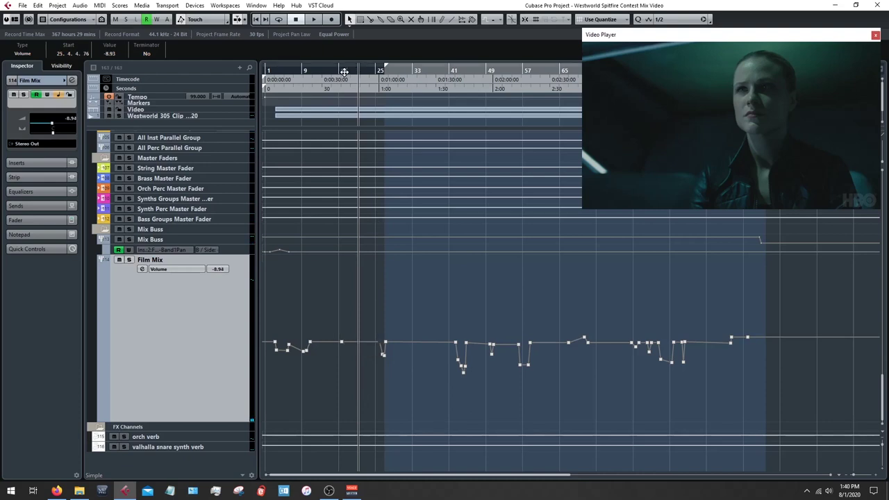
- Restore the dip, audition from just before bar 17, then bring up Film Mix Channel Settings
left_click(344, 72)
key("space")
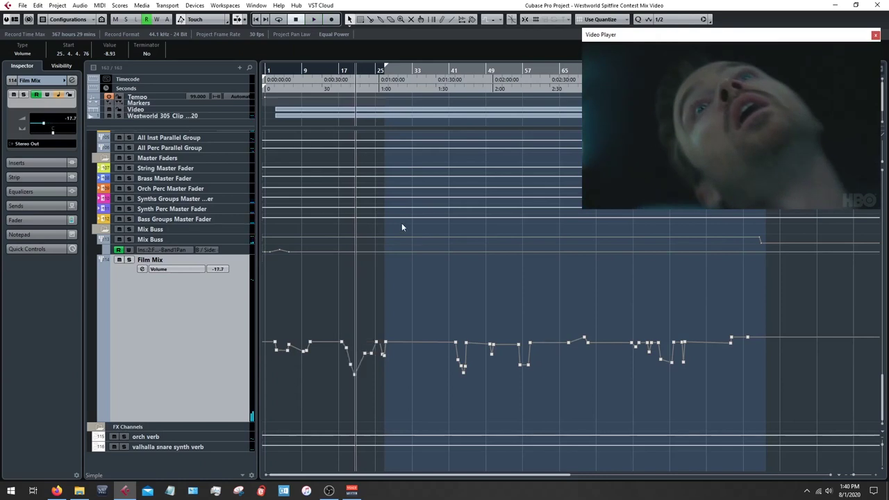
key("space")
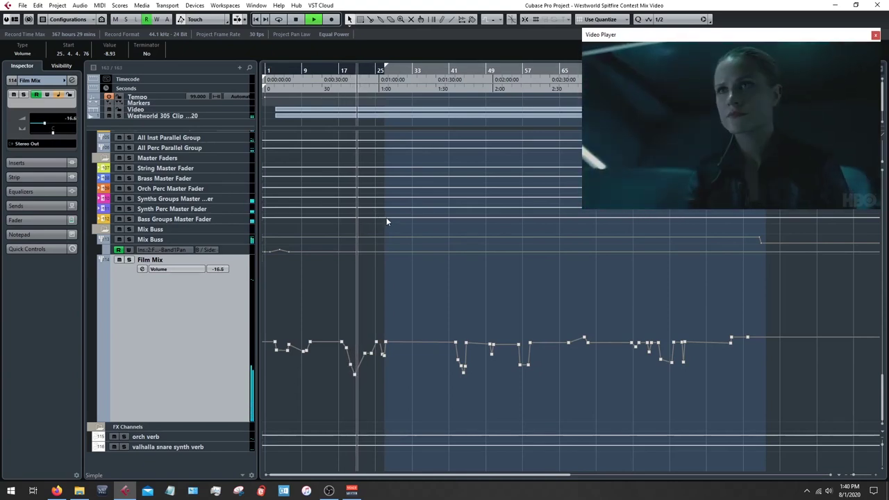
key("space")
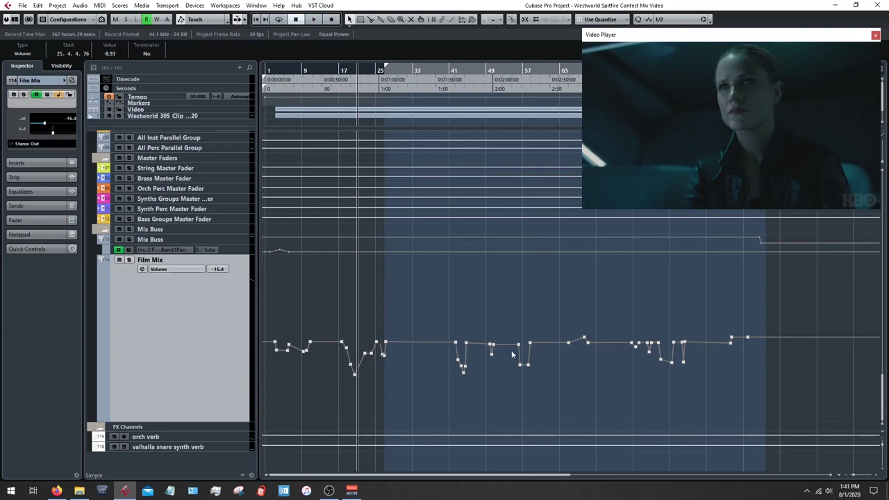
key("e")
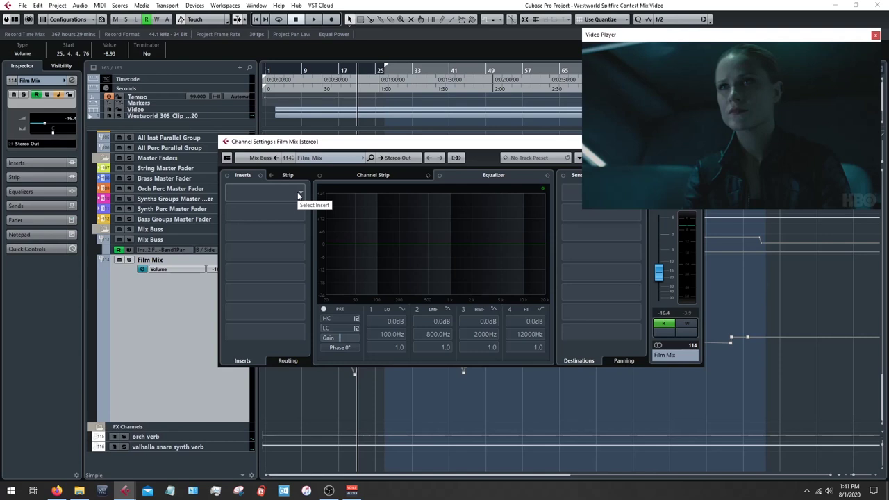
- Close Channel Settings and turn off Read automation on the Film Mix track
key("Escape")
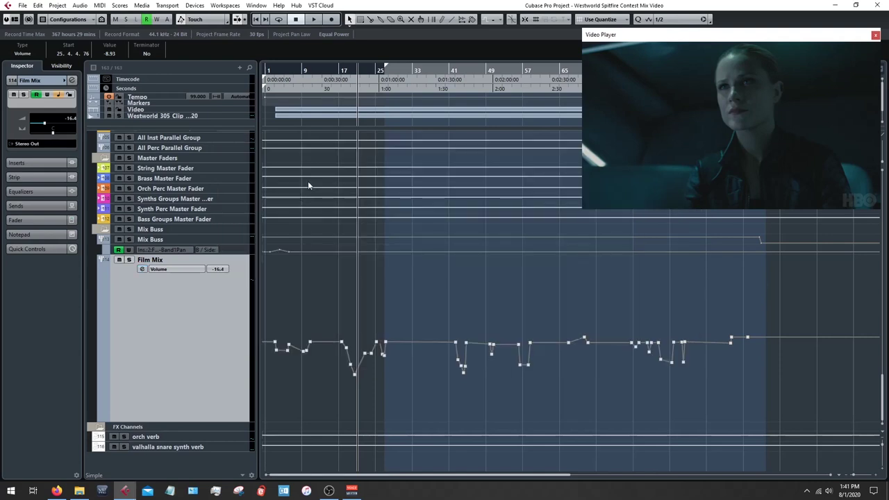
left_click(339, 309)
left_click(327, 301)
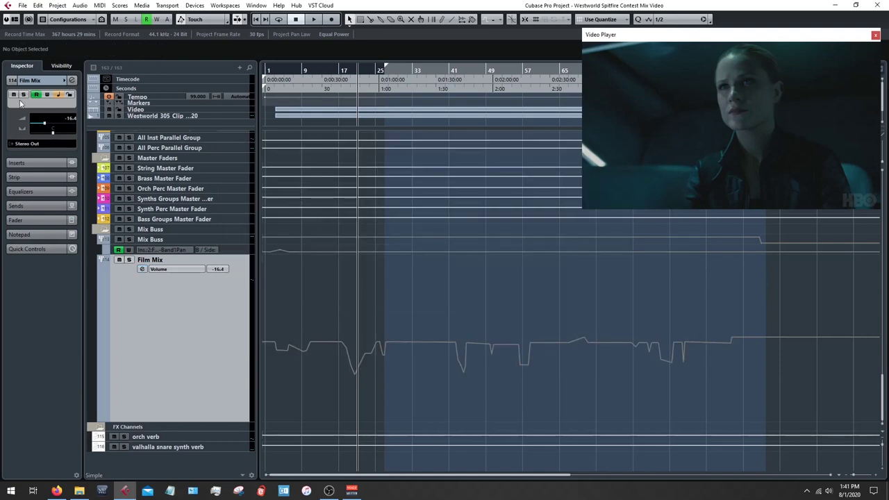
- Set the Film Mix track volume to 0.00 in the track header
left_click(219, 270)
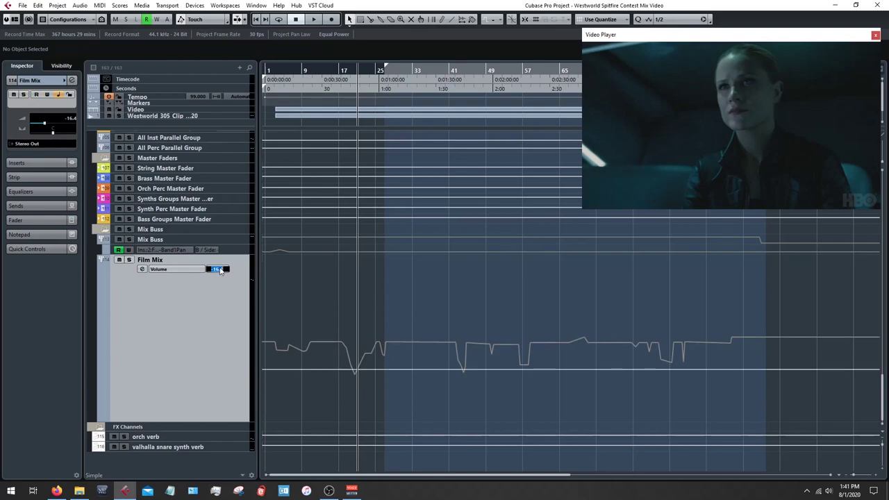
type("0")
key("Return")
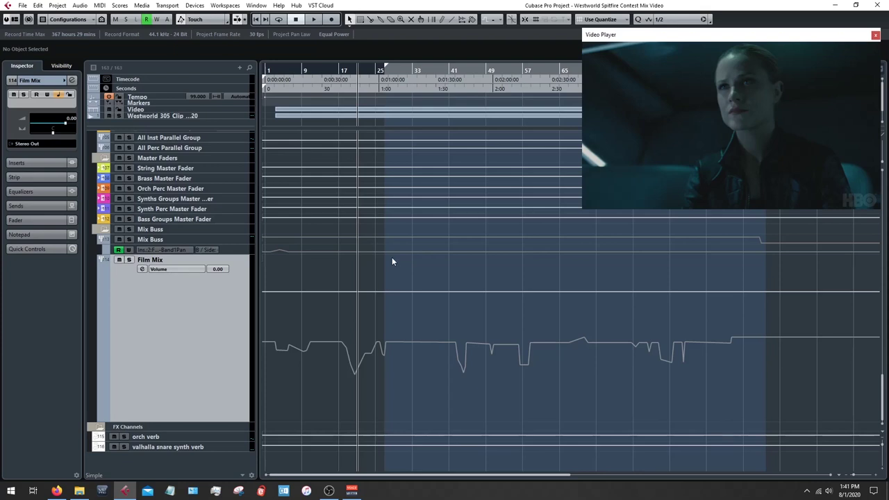
left_click_drag(392, 257, 425, 262)
scroll(404, 262, "up", 10)
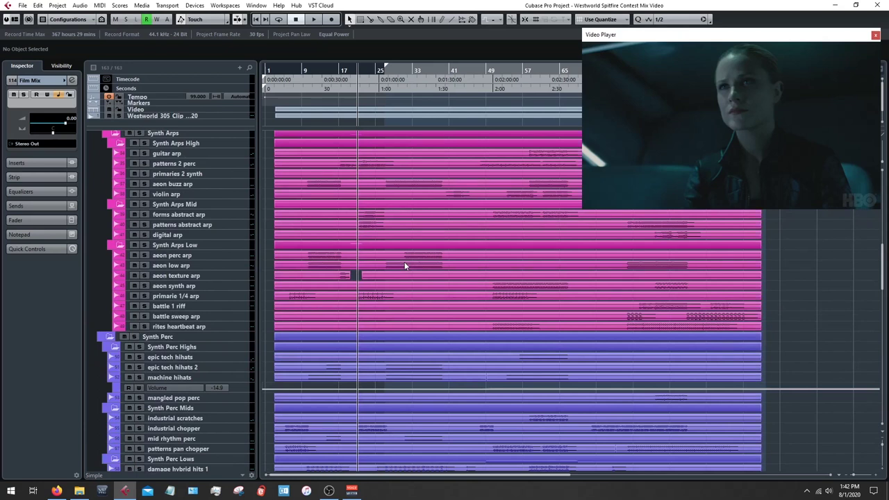